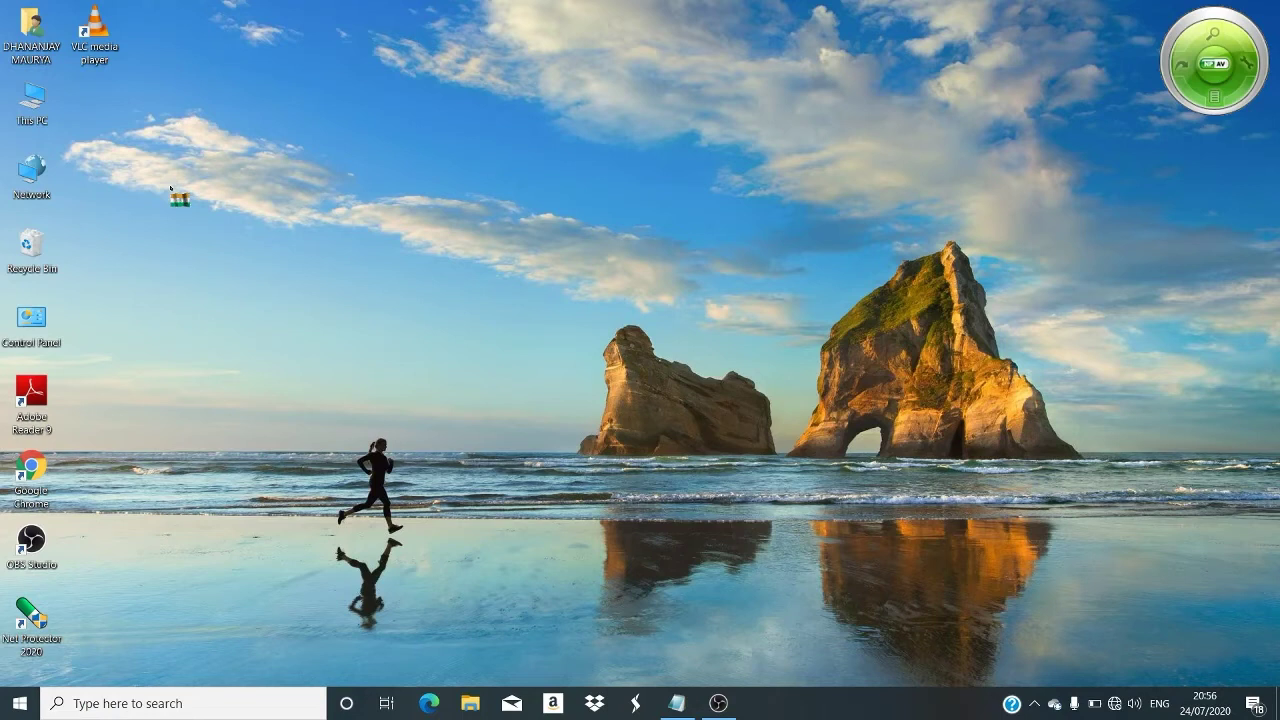
Find Notepad with a Windows search for "note", open it and close it again.
click(163, 704)
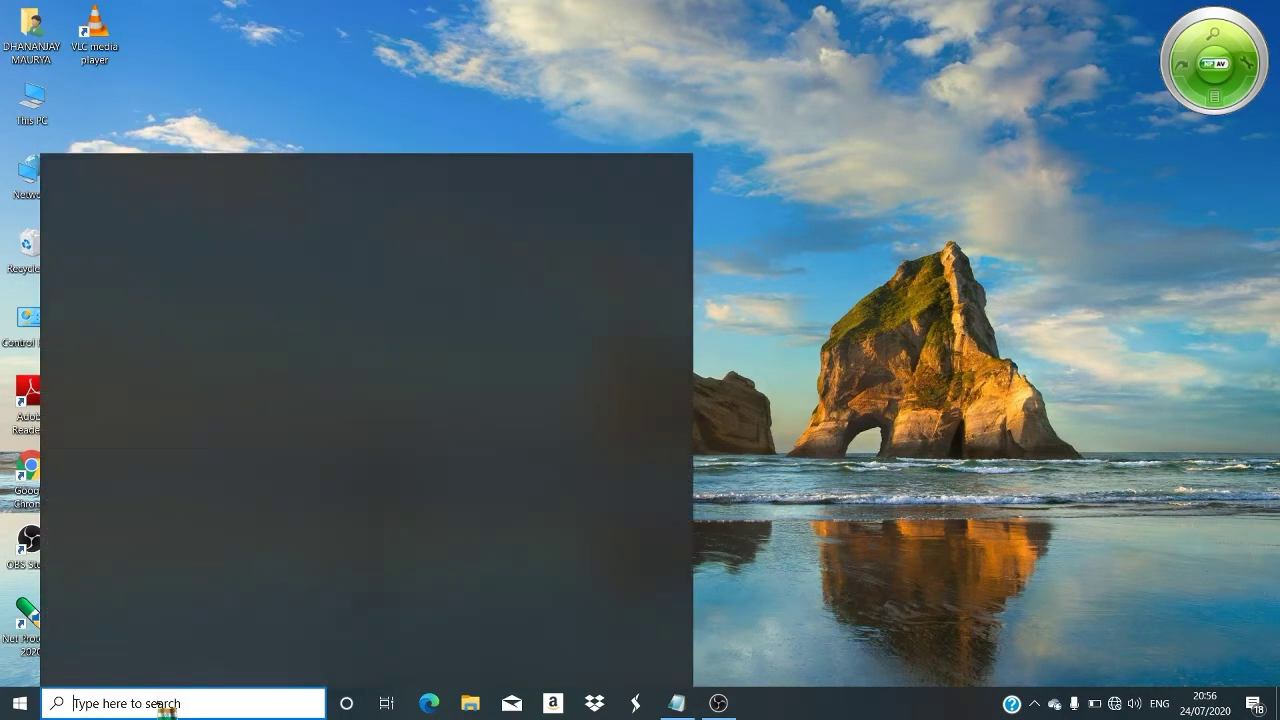
text(note)
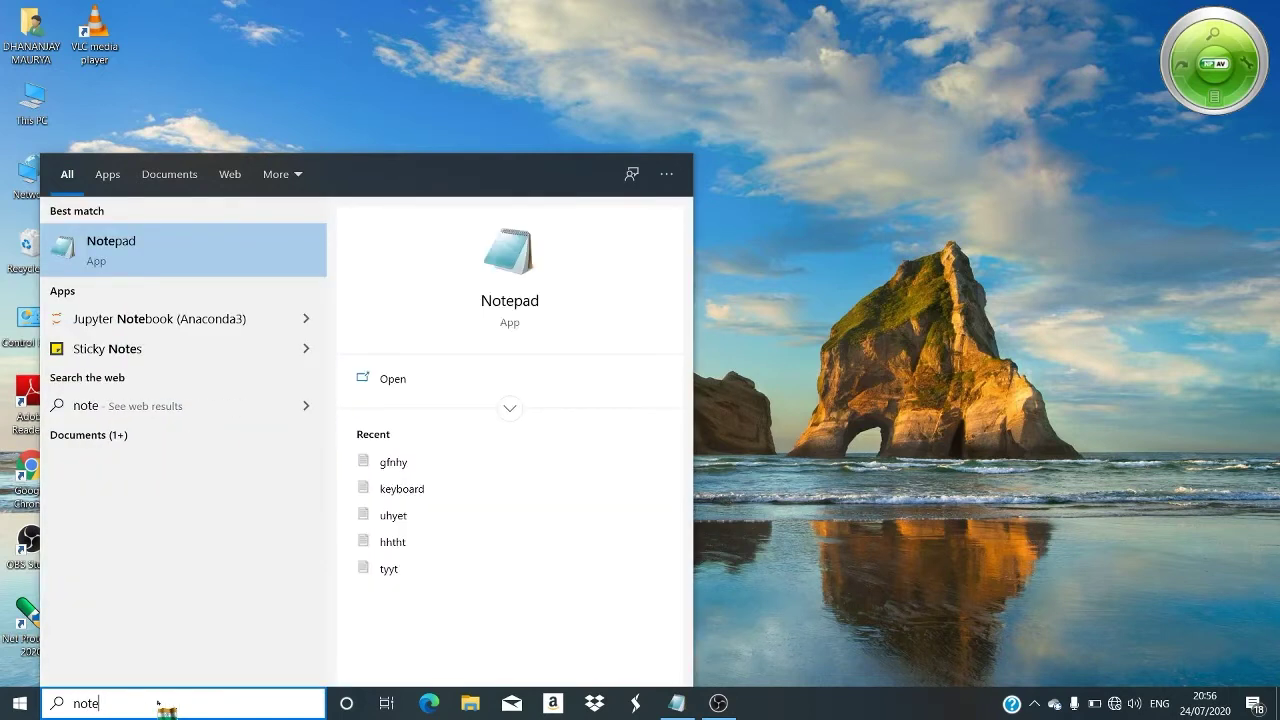
click(240, 240)
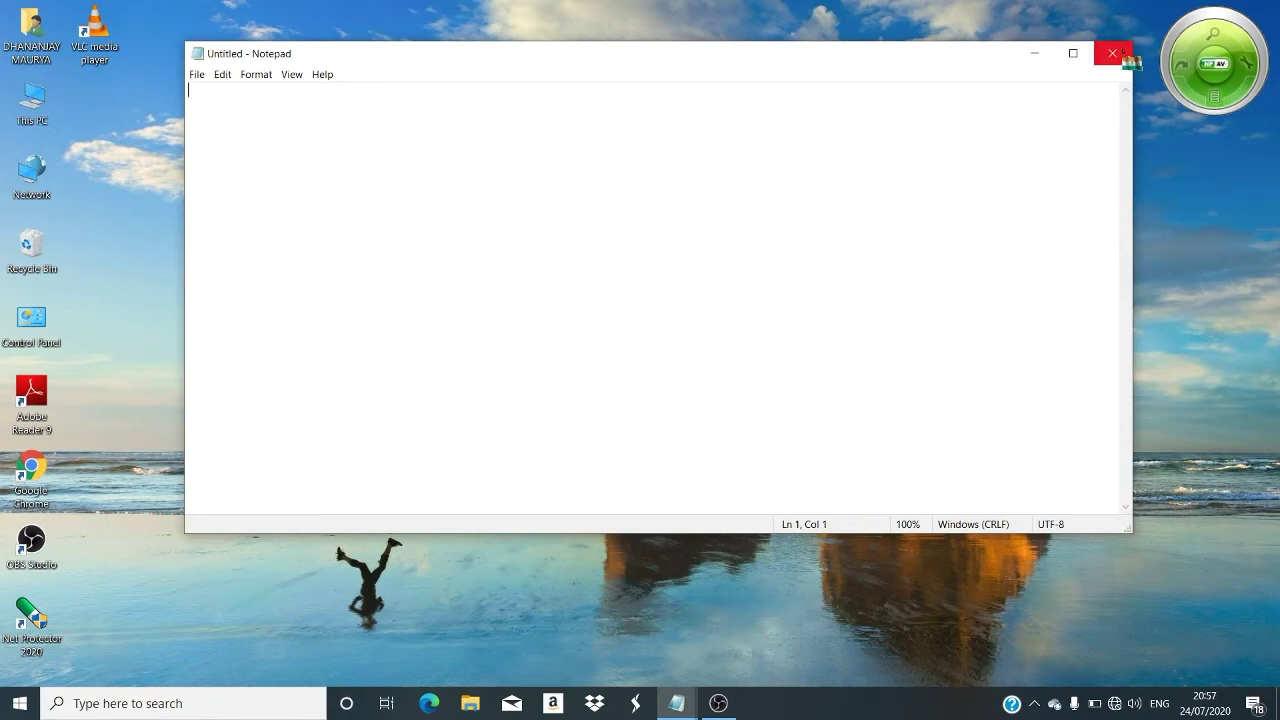
click(1112, 53)
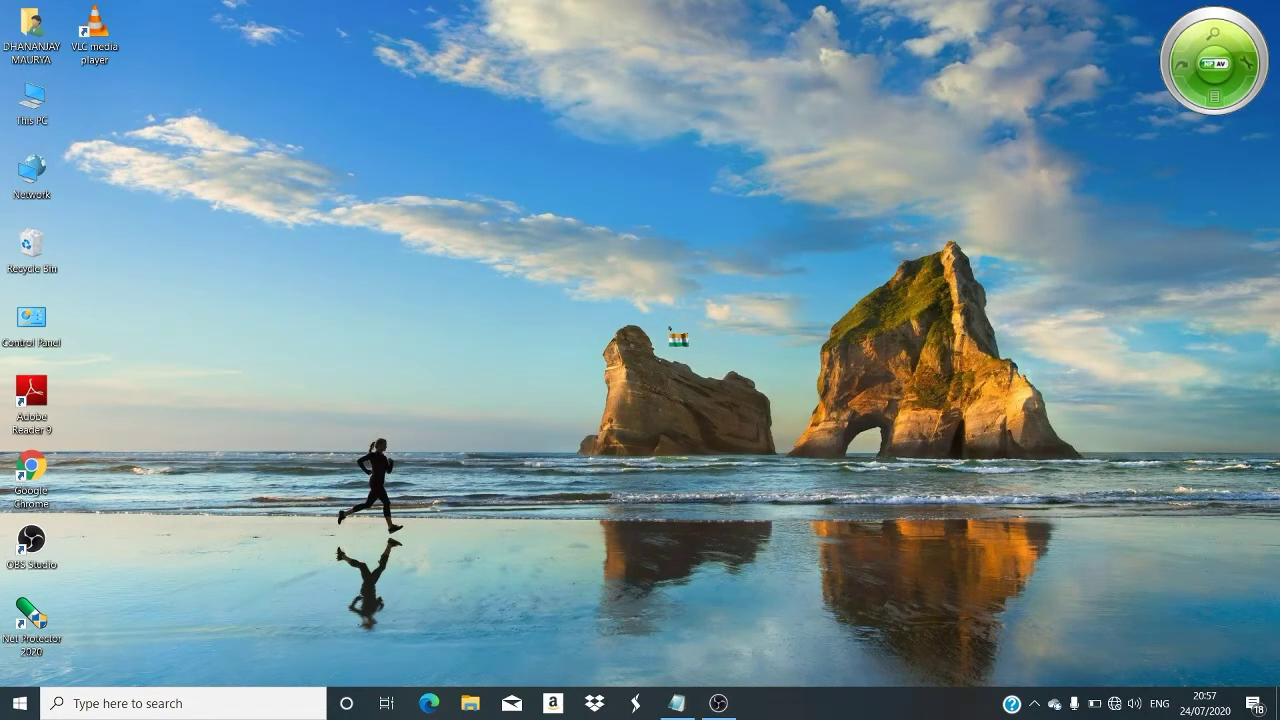
Launch Notepad by running the command "notepad" from the Run dialog and maximise its window.
key(super+r)
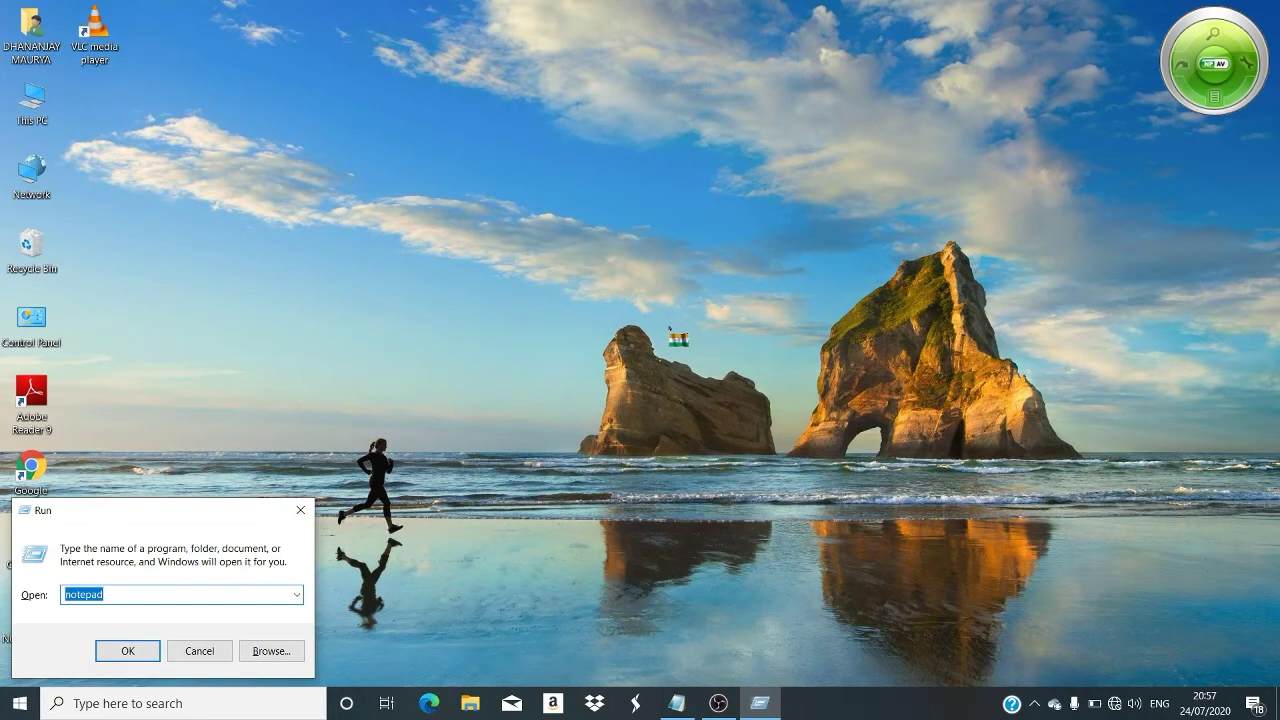
key(BackSpace)
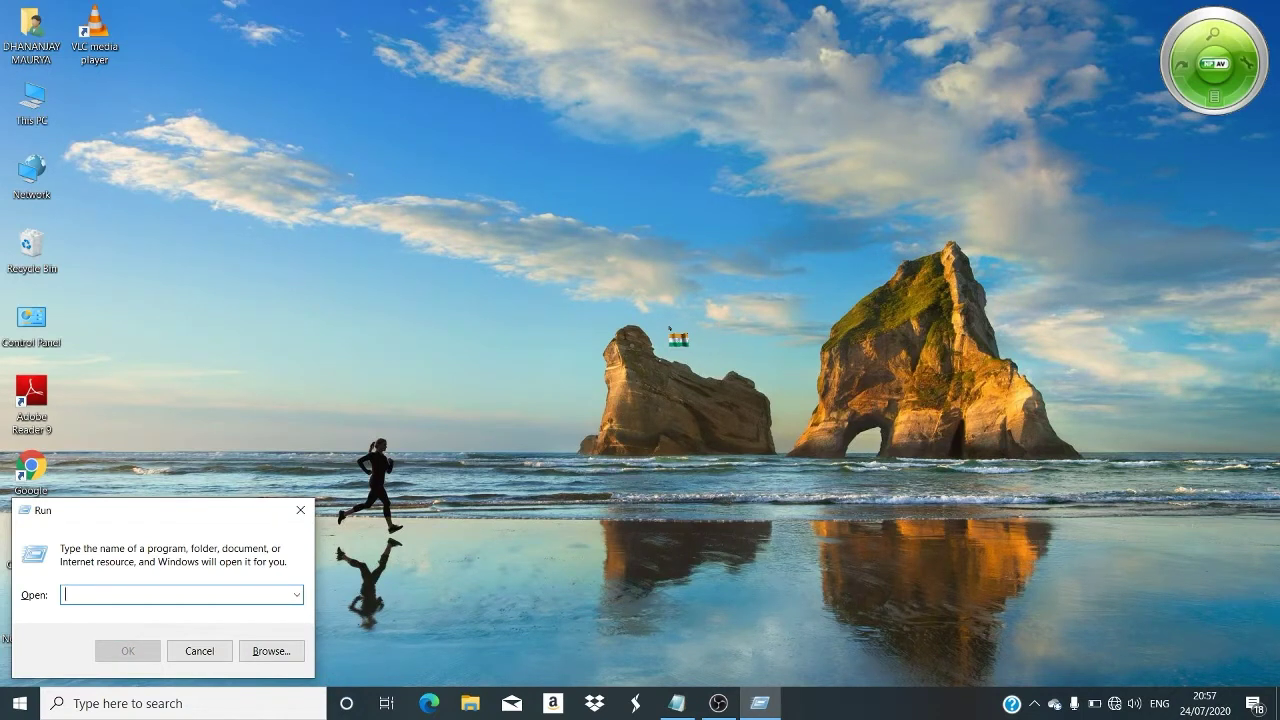
text(note)
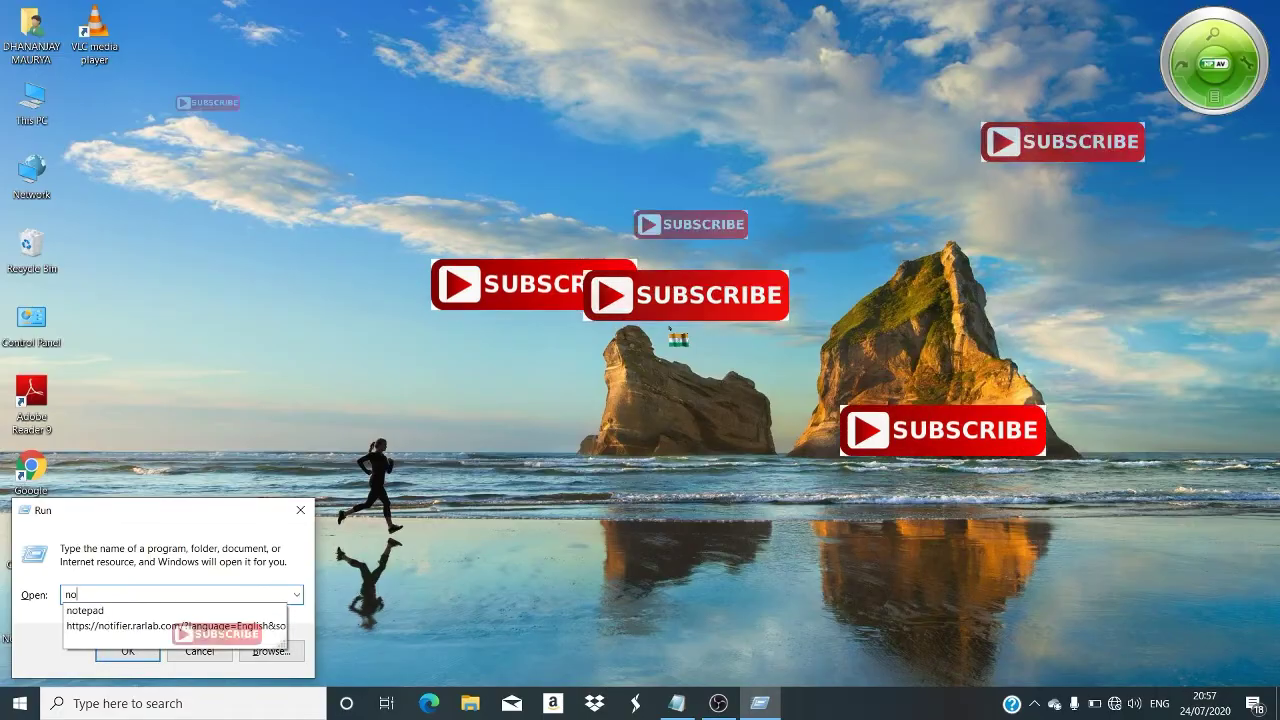
text(pad)
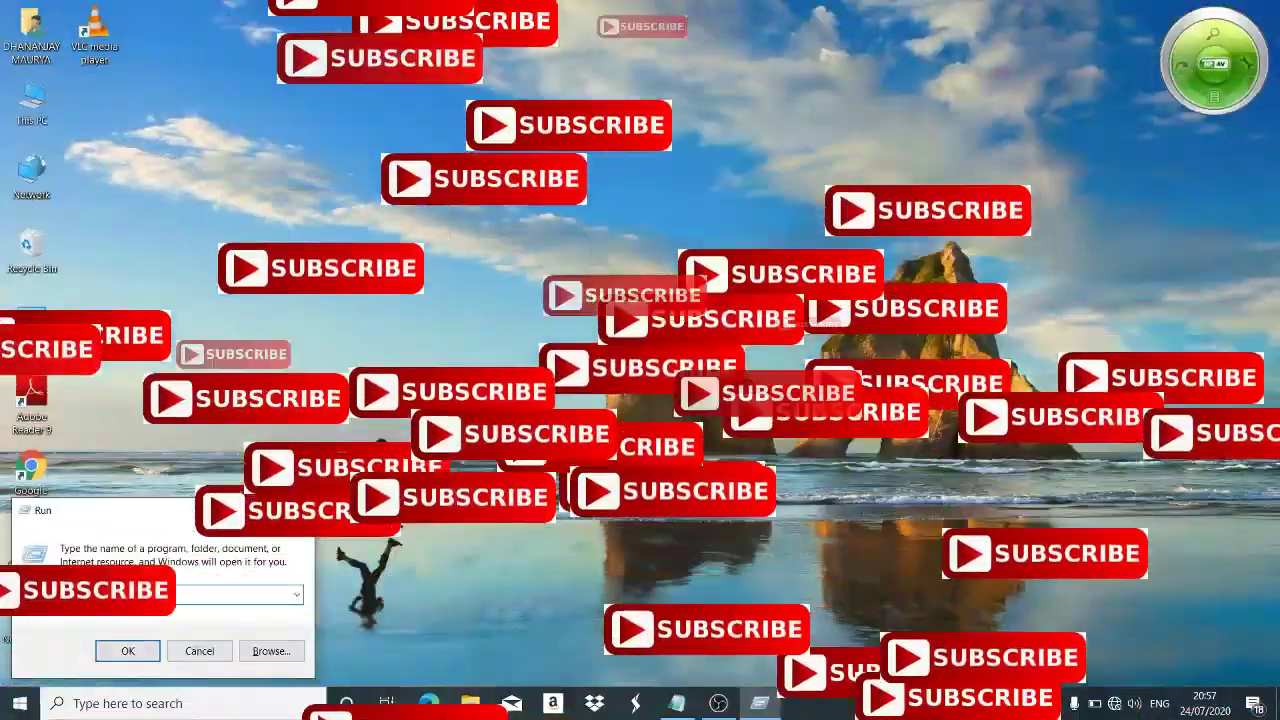
key(Return)
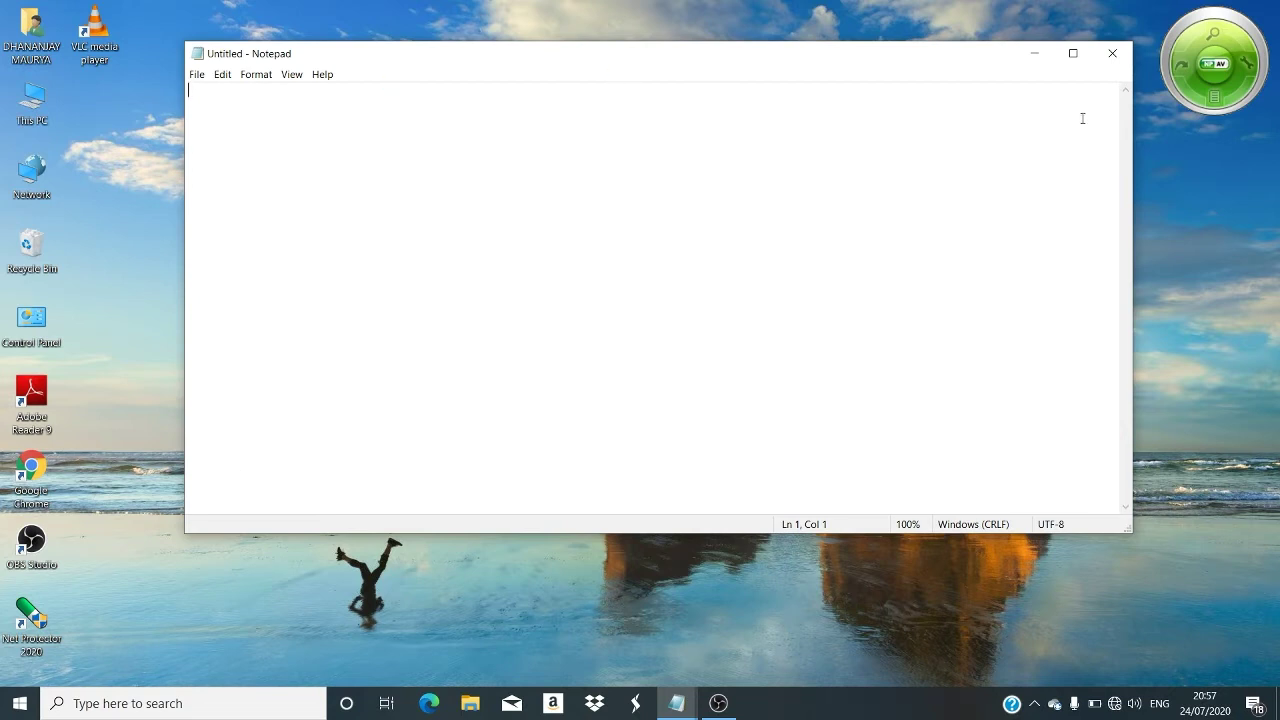
click(1073, 53)
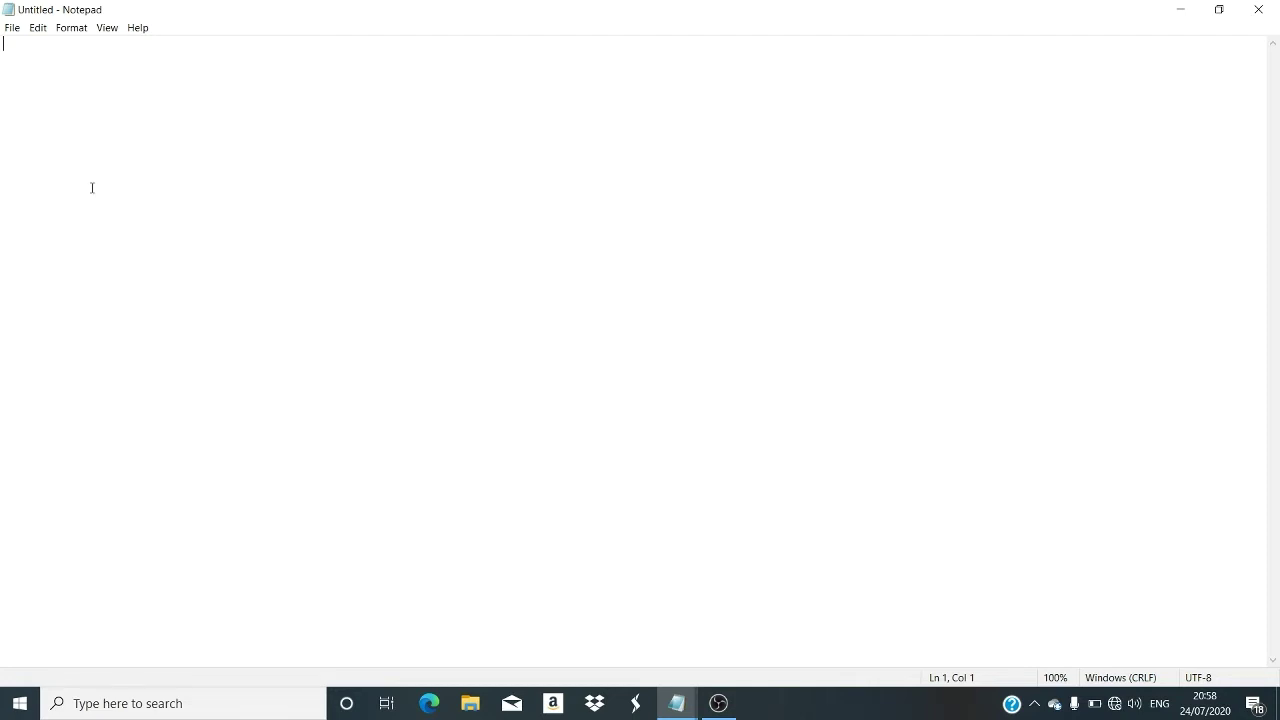
Save the empty document as a text file named gbbhj in folder d on New Volume (F:).
click(12, 27)
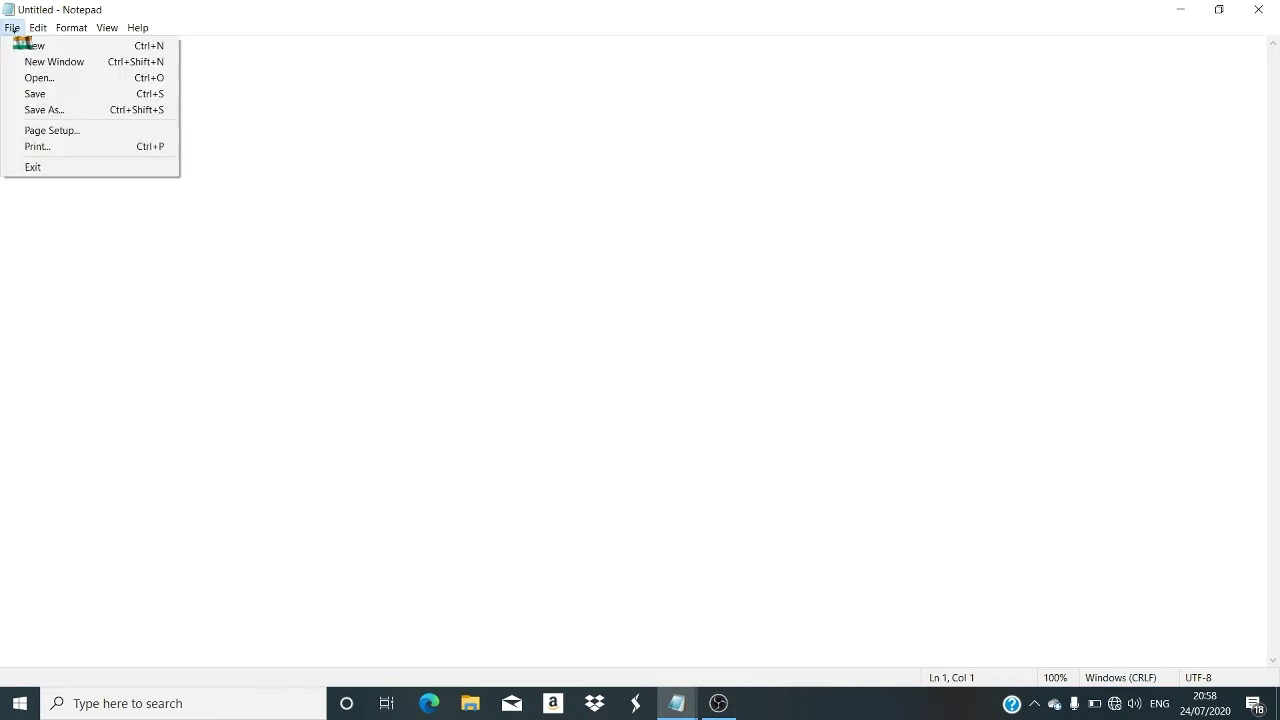
click(57, 95)
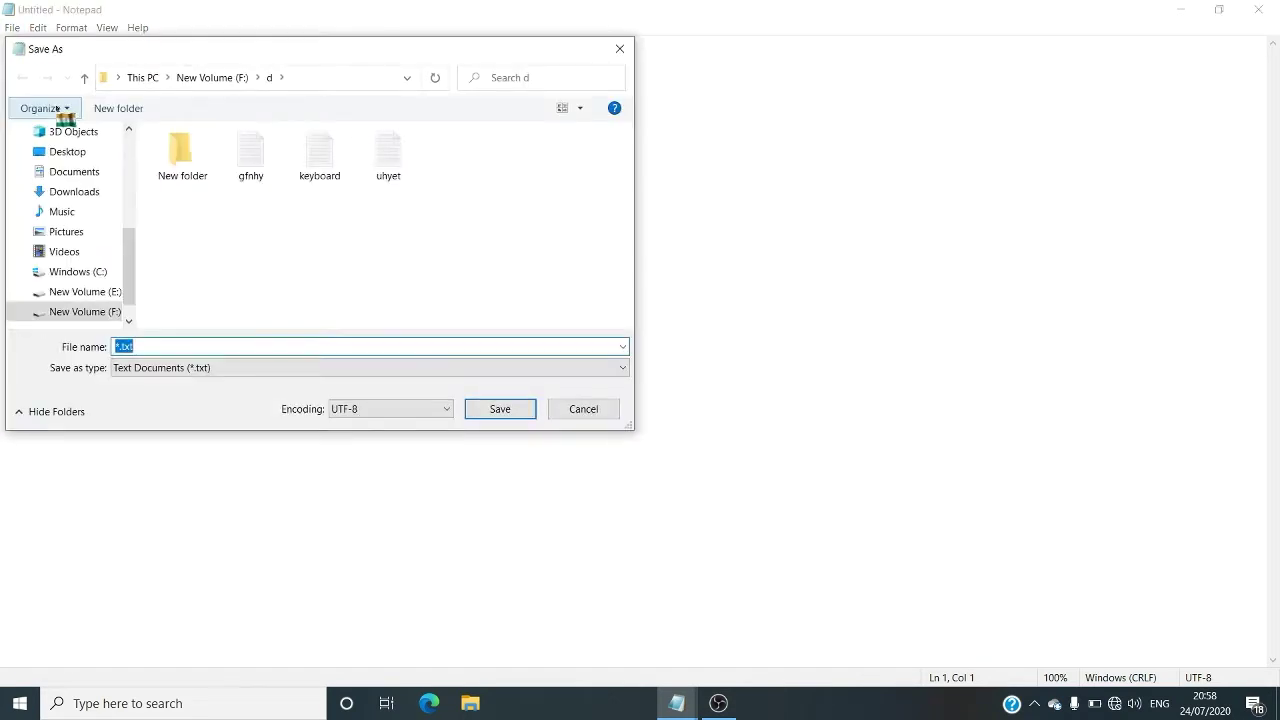
text(gbbhj)
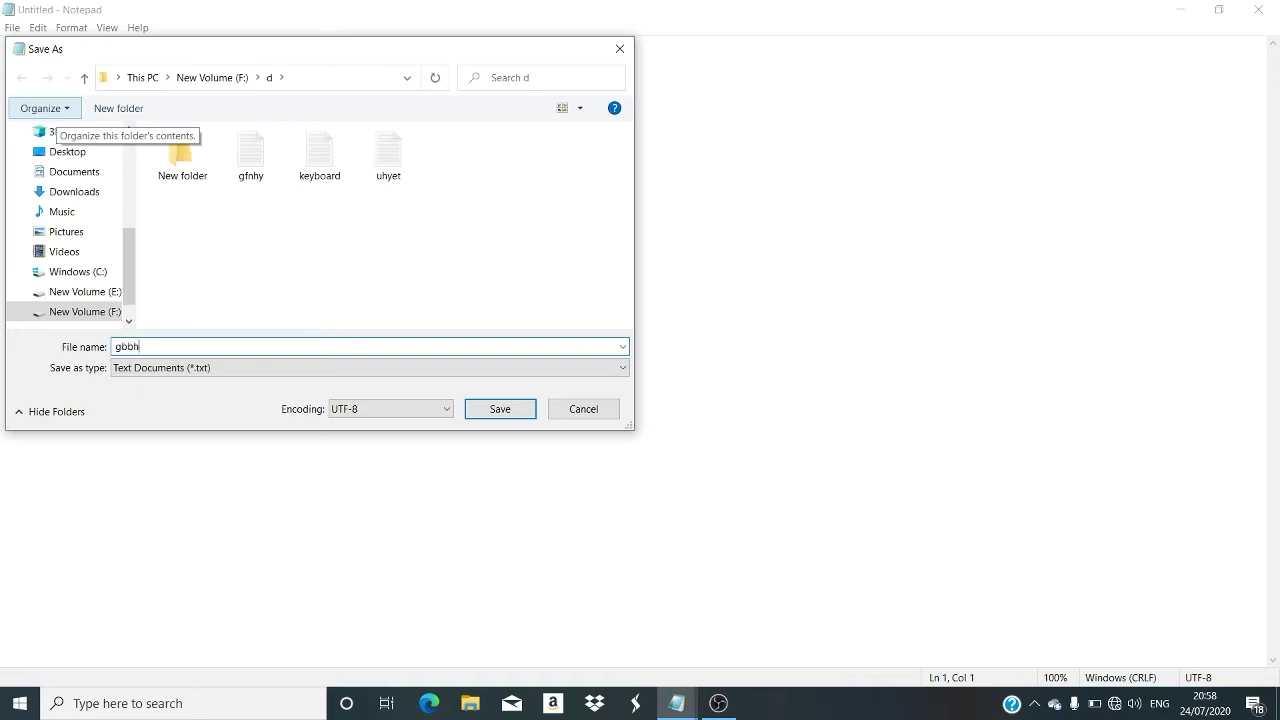
click(495, 414)
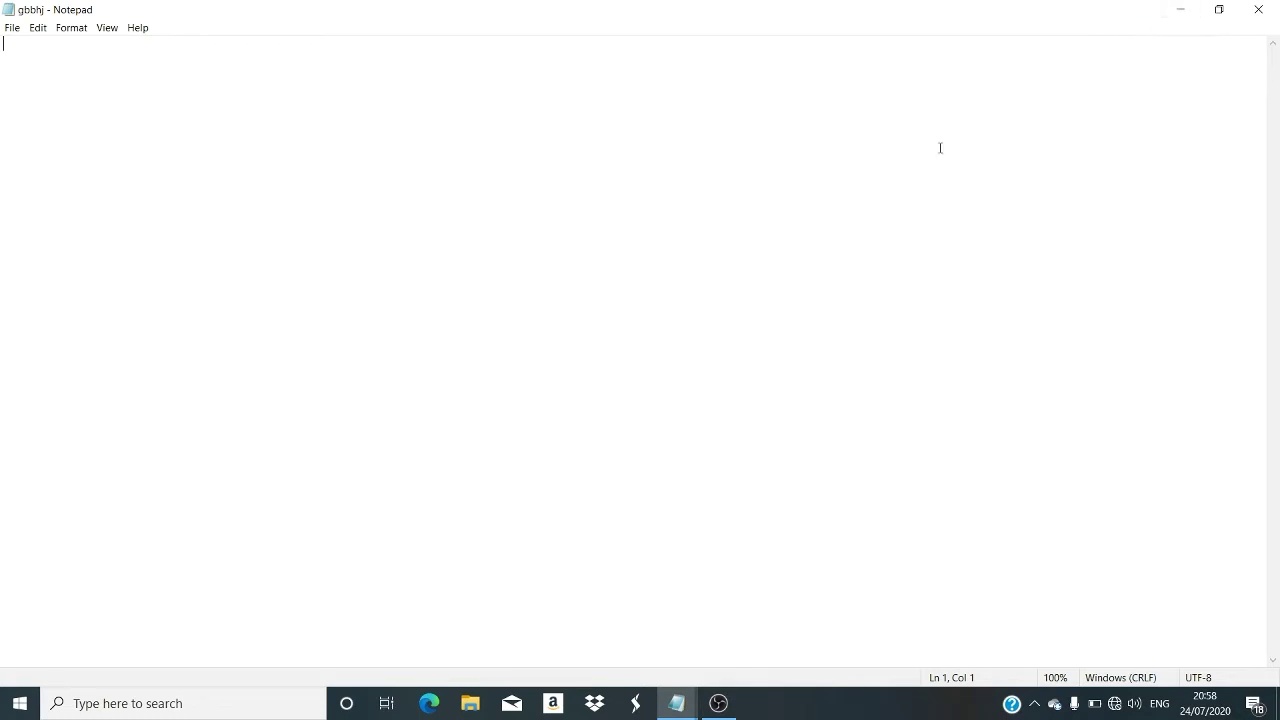
Minimise the gbbhj window and bring it back to the front from the open Notepad windows.
click(1182, 12)
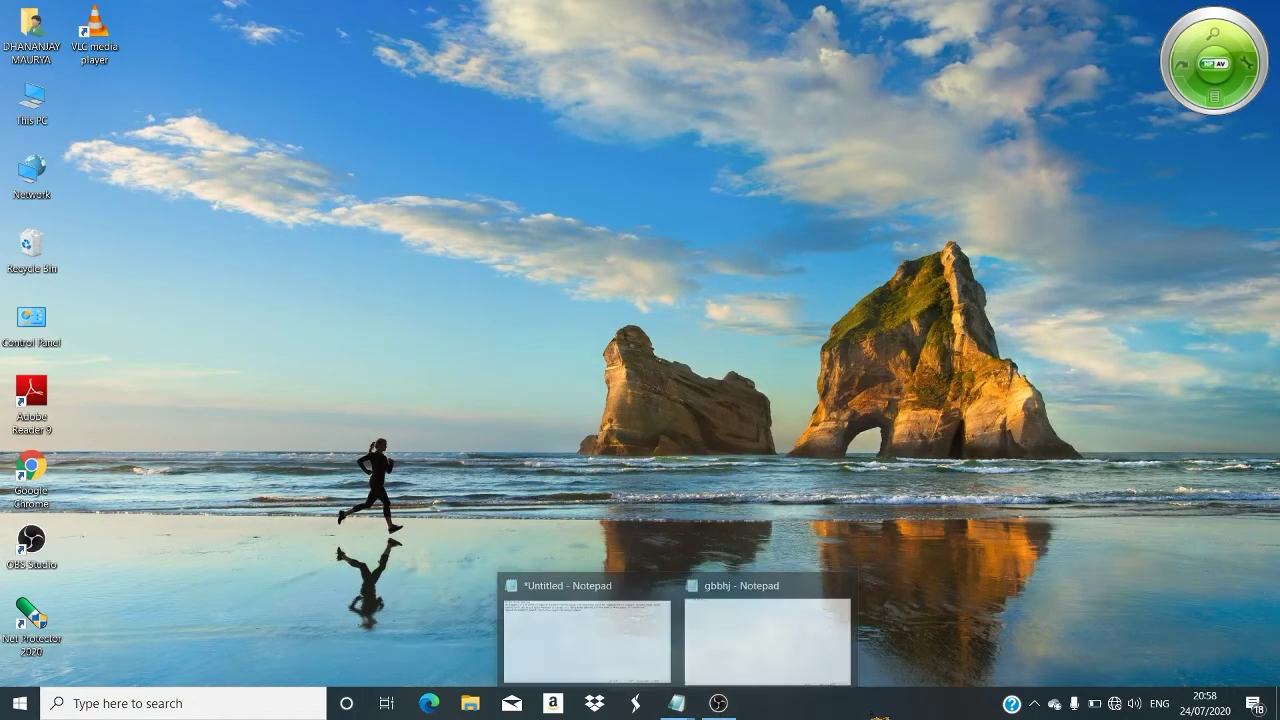
mouse_move(676, 703)
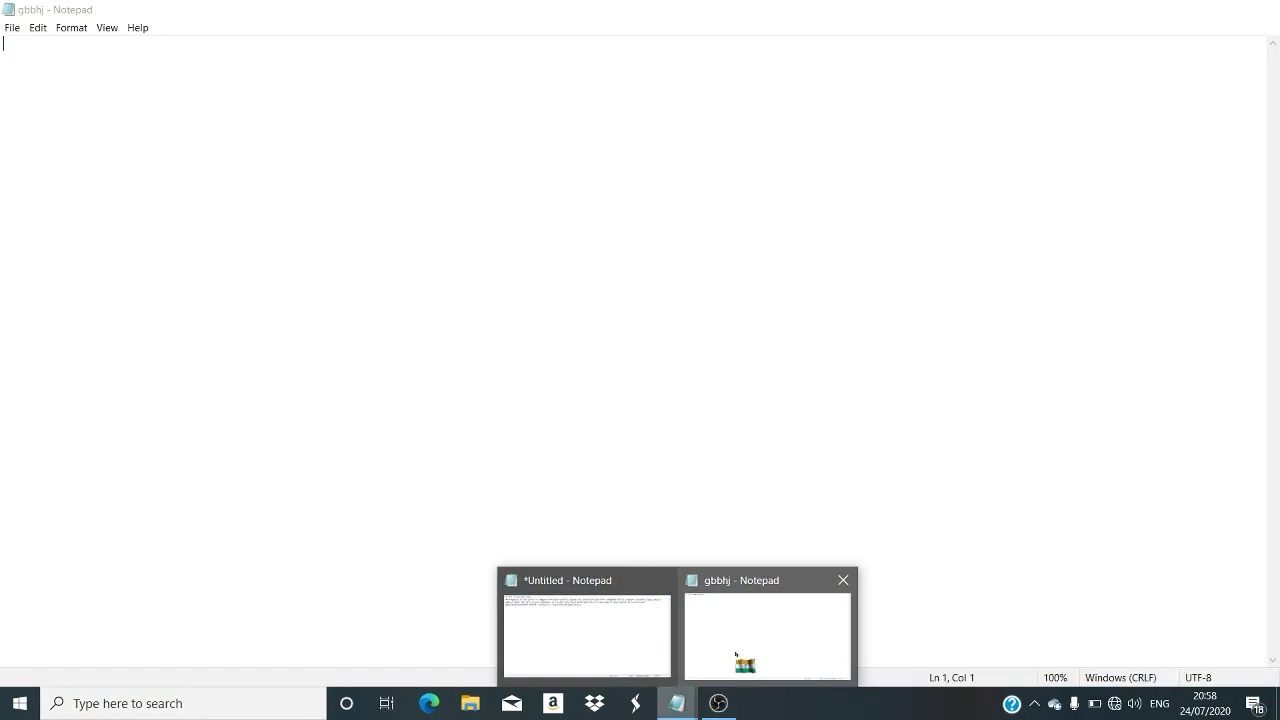
click(739, 645)
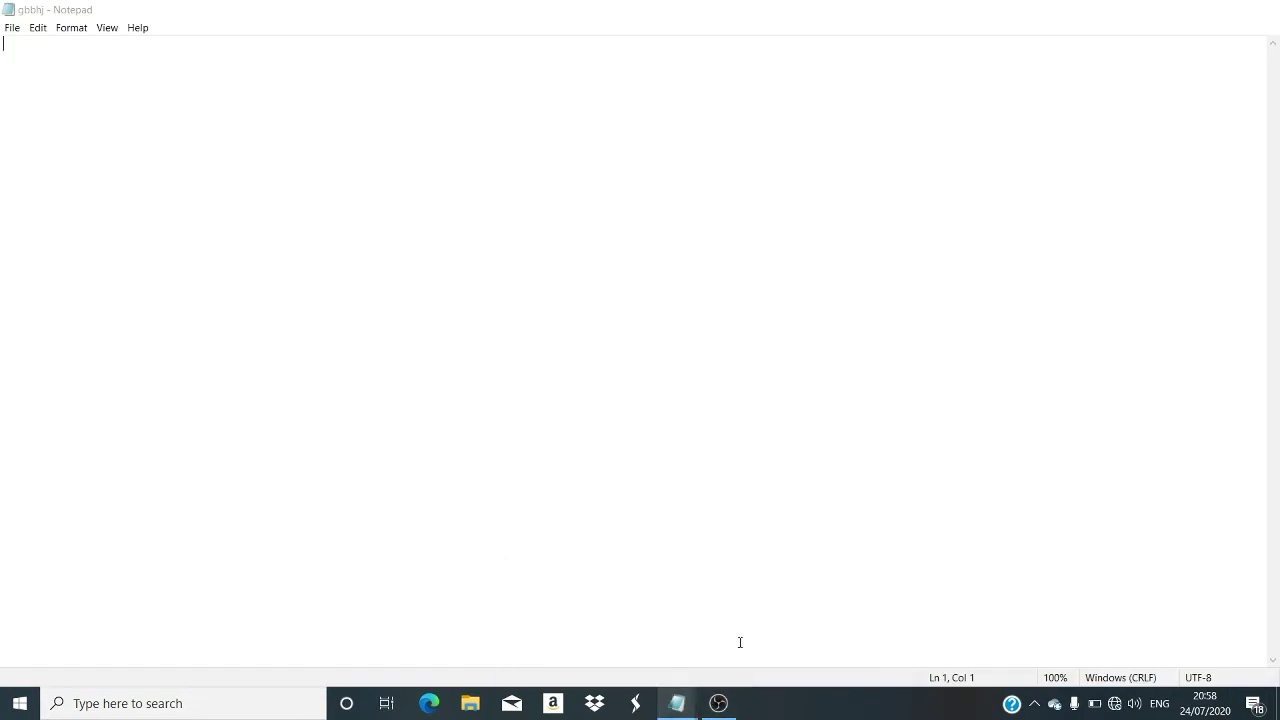
mouse_move(680, 703)
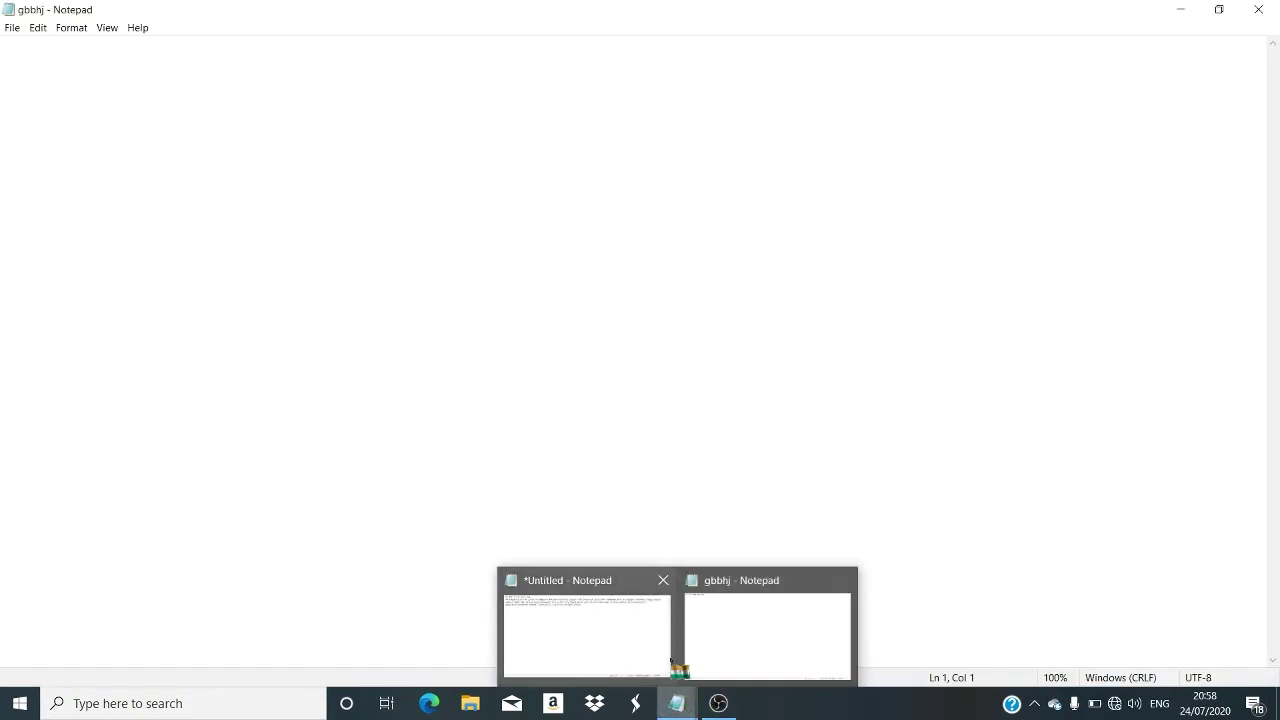
mouse_move(676, 660)
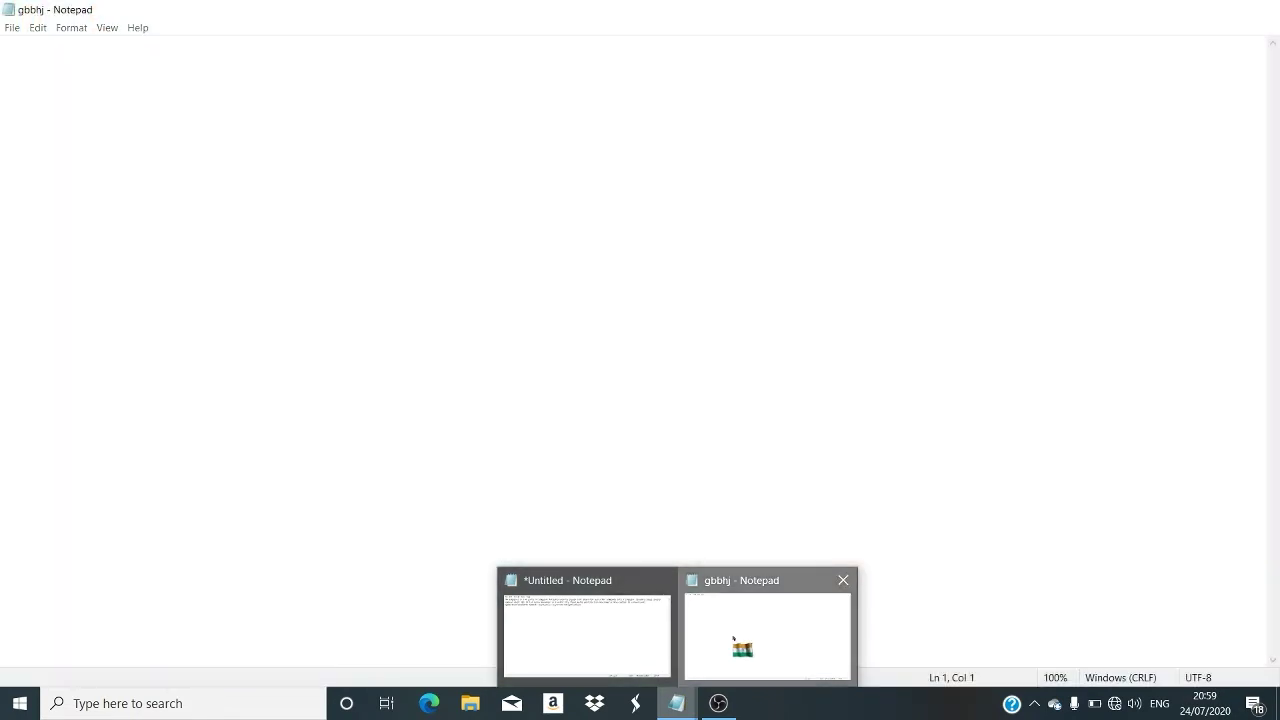
click(743, 645)
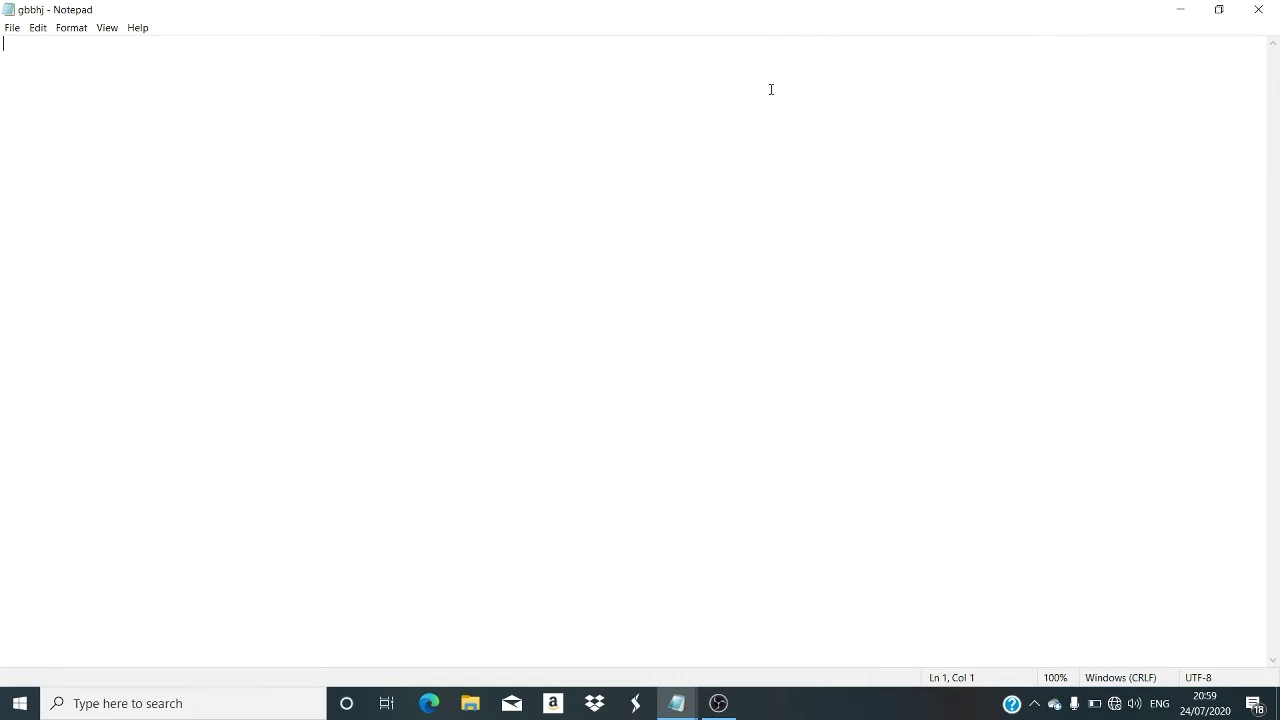
Restore the gbbhj window to its smaller size, maximise it again and close it.
click(1219, 9)
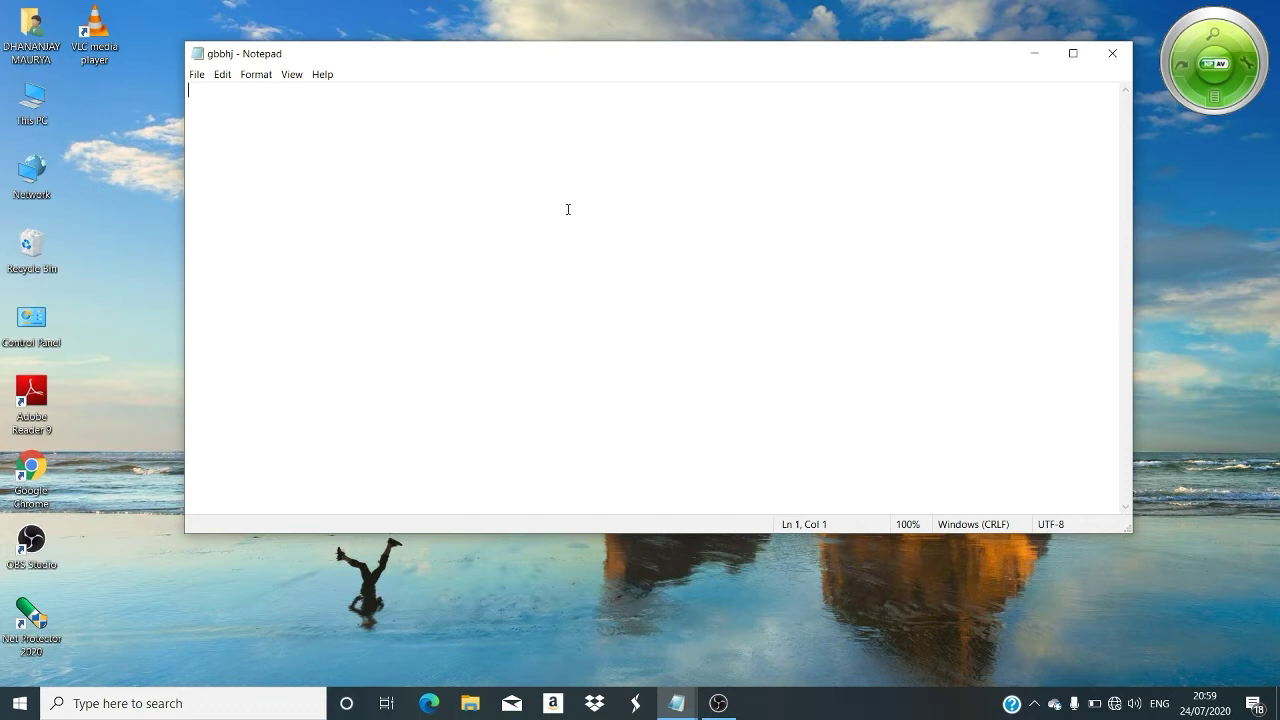
click(1073, 54)
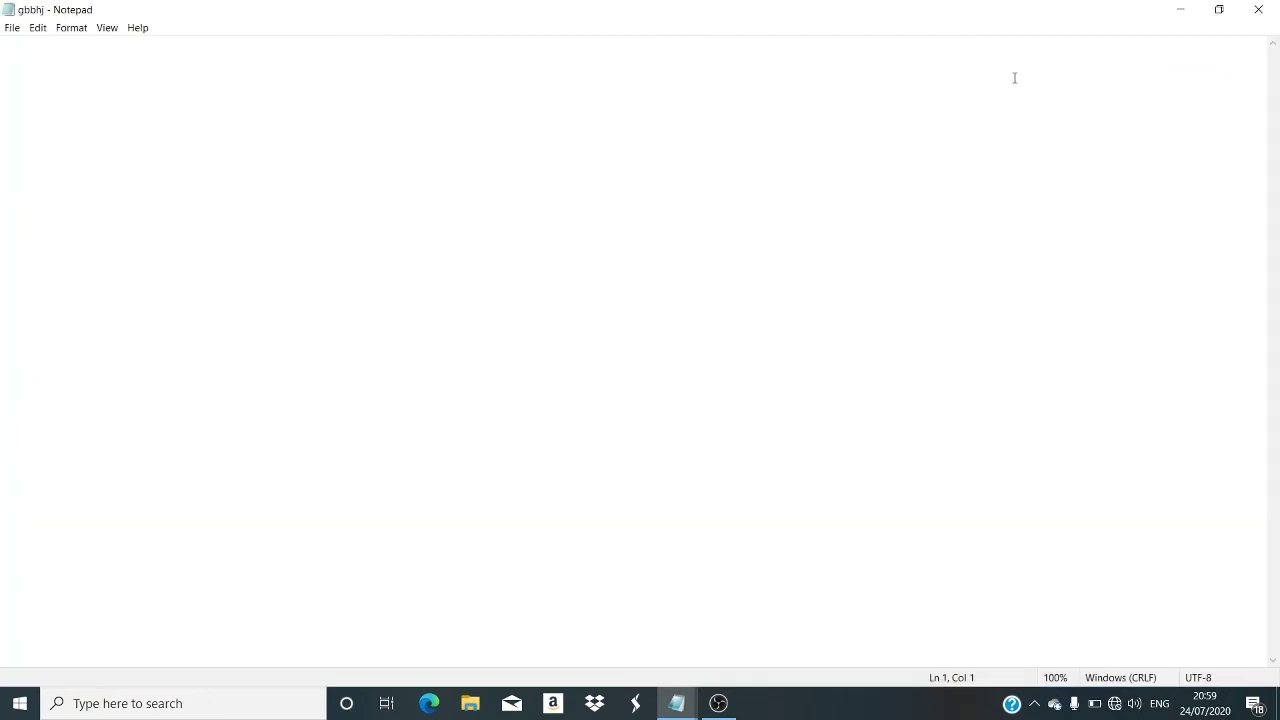
click(1258, 14)
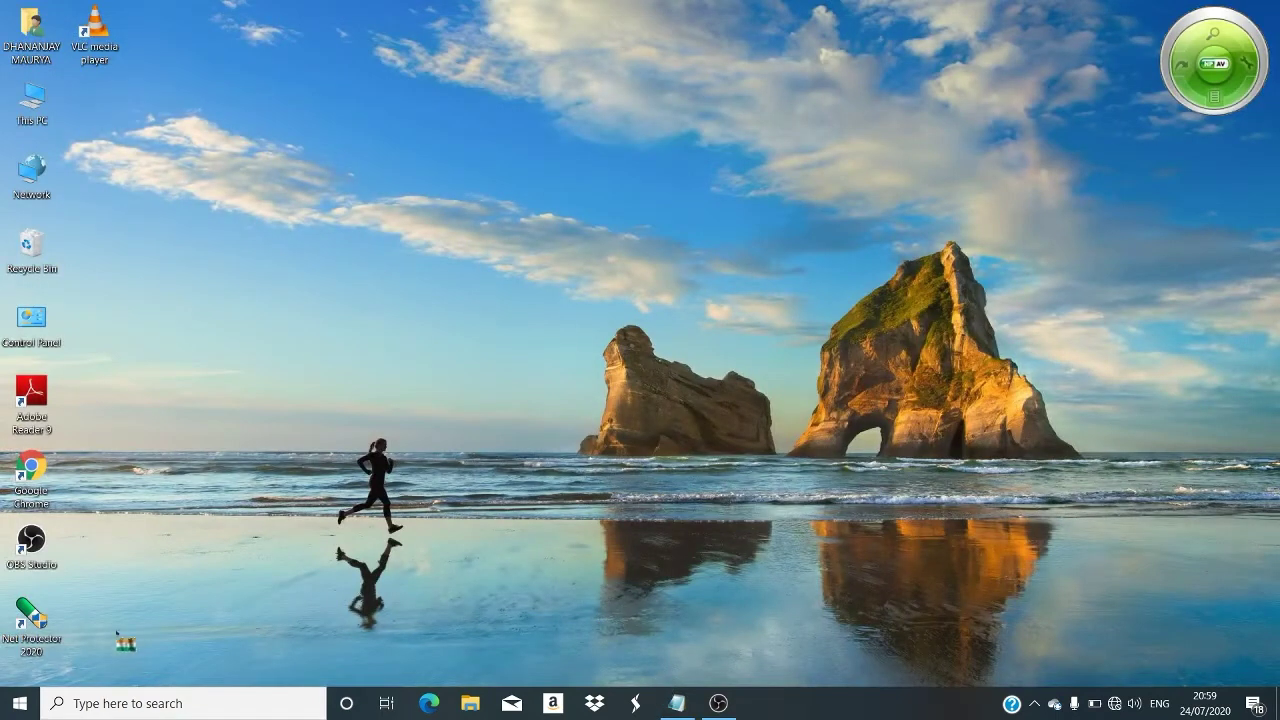
Open a fresh Notepad window and write "riugf hge7fiug h8uf nj ijrf io ijr ji ko ijr i g" on the first line.
click(57, 708)
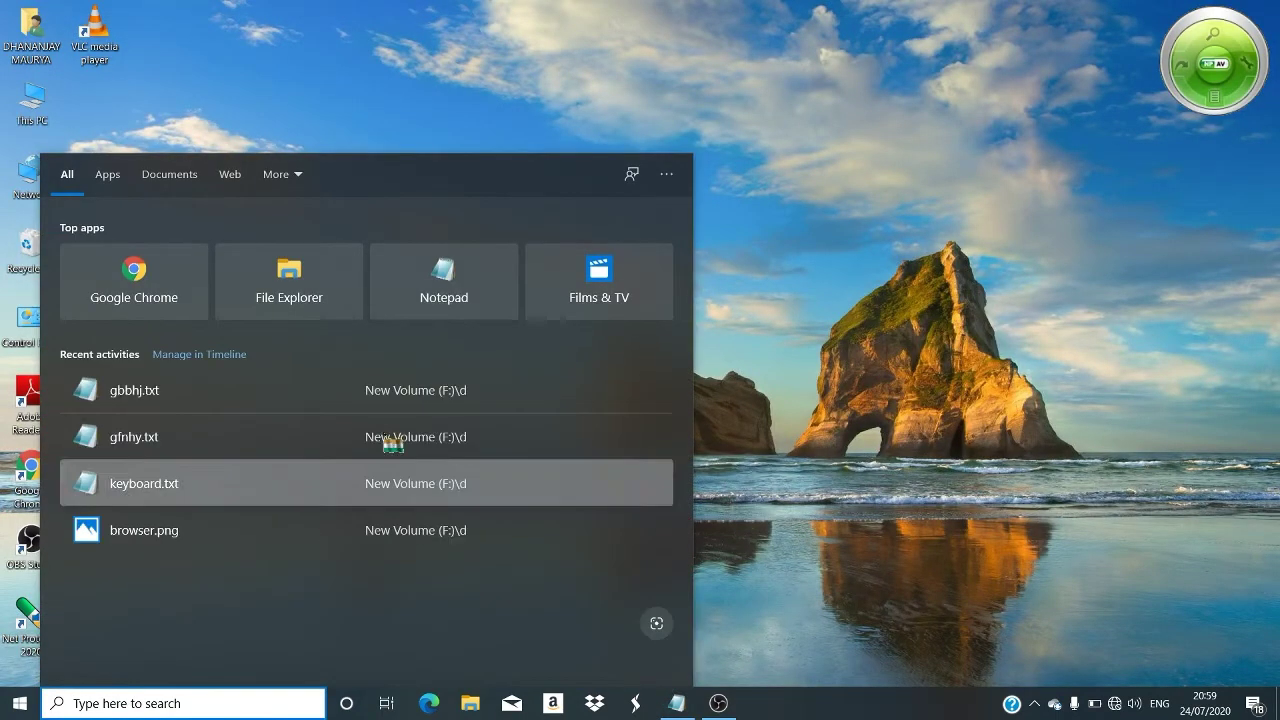
click(443, 285)
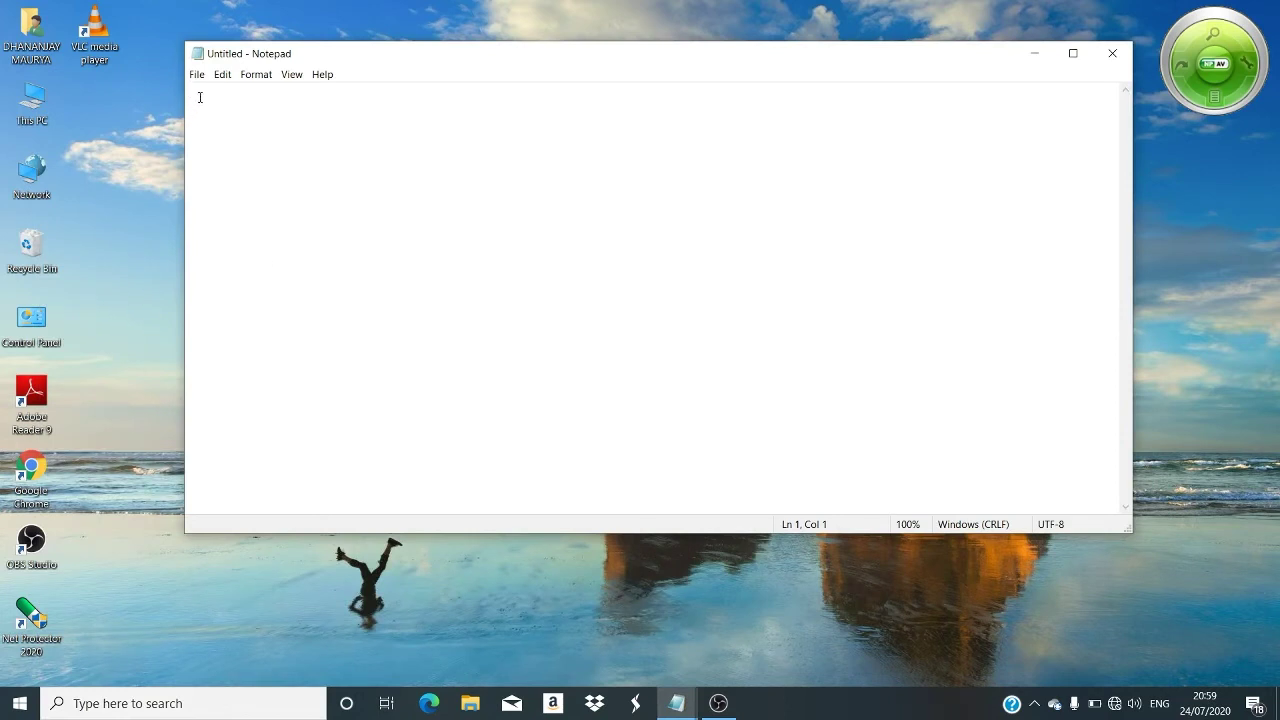
text(🇮🇳)
text(riugf hge7fiug)
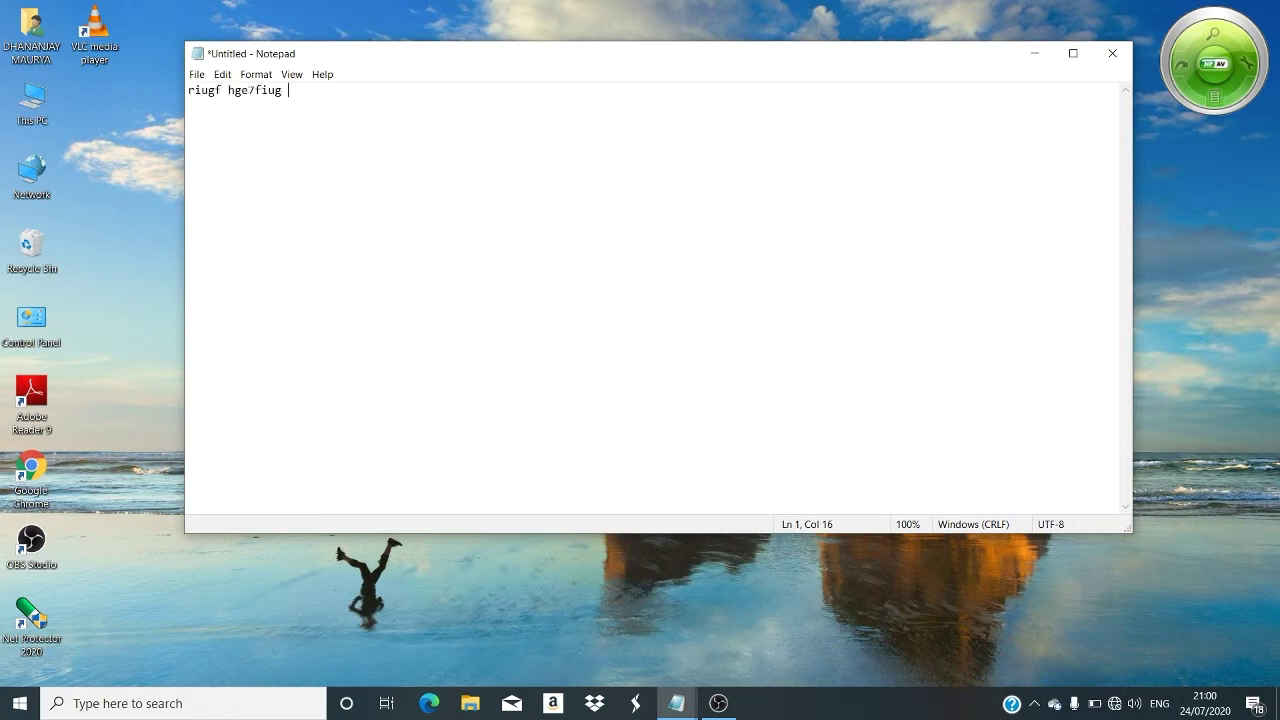
text( h8uf nj)
text(ijrf io ijr ji ko ijr i g)
Move the text cursor through the line to just before the "r" of the last "ijr" and maximise the window.
click(228, 90)
click(415, 90)
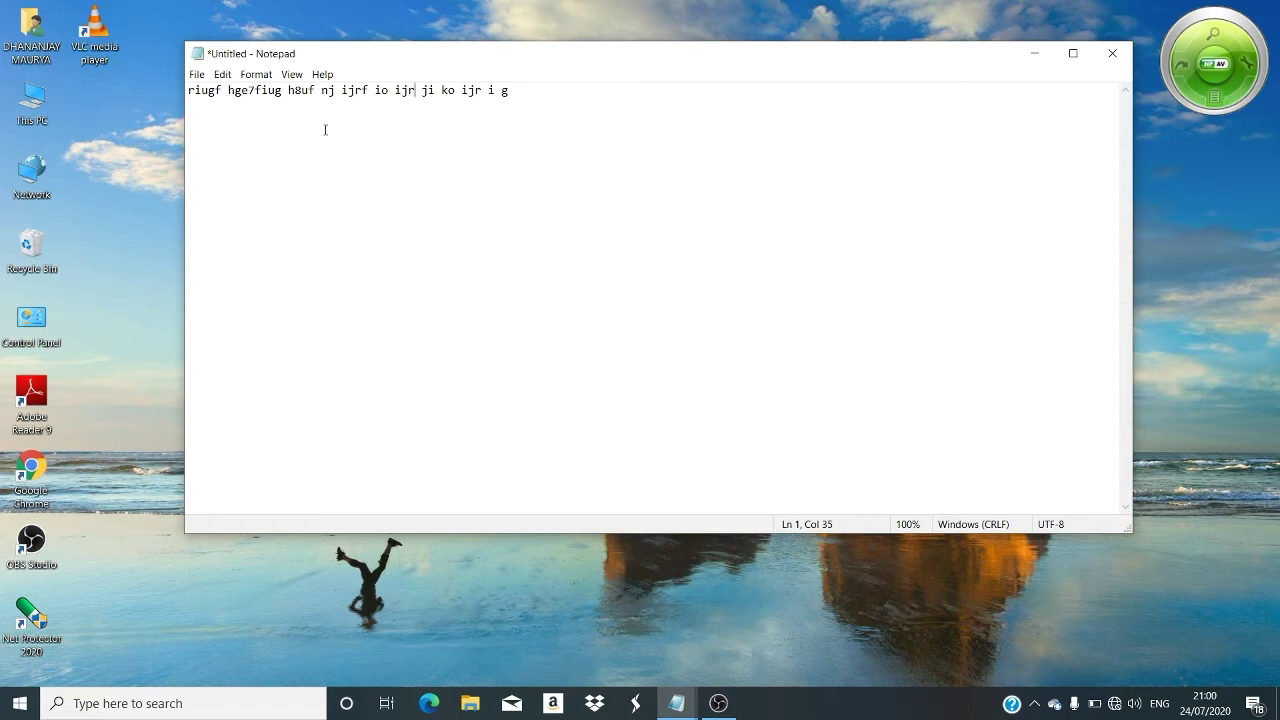
click(575, 97)
key(Left)
key(Left)
key(Left)
key(Left)
key(Left)
key(Left)
click(1073, 54)
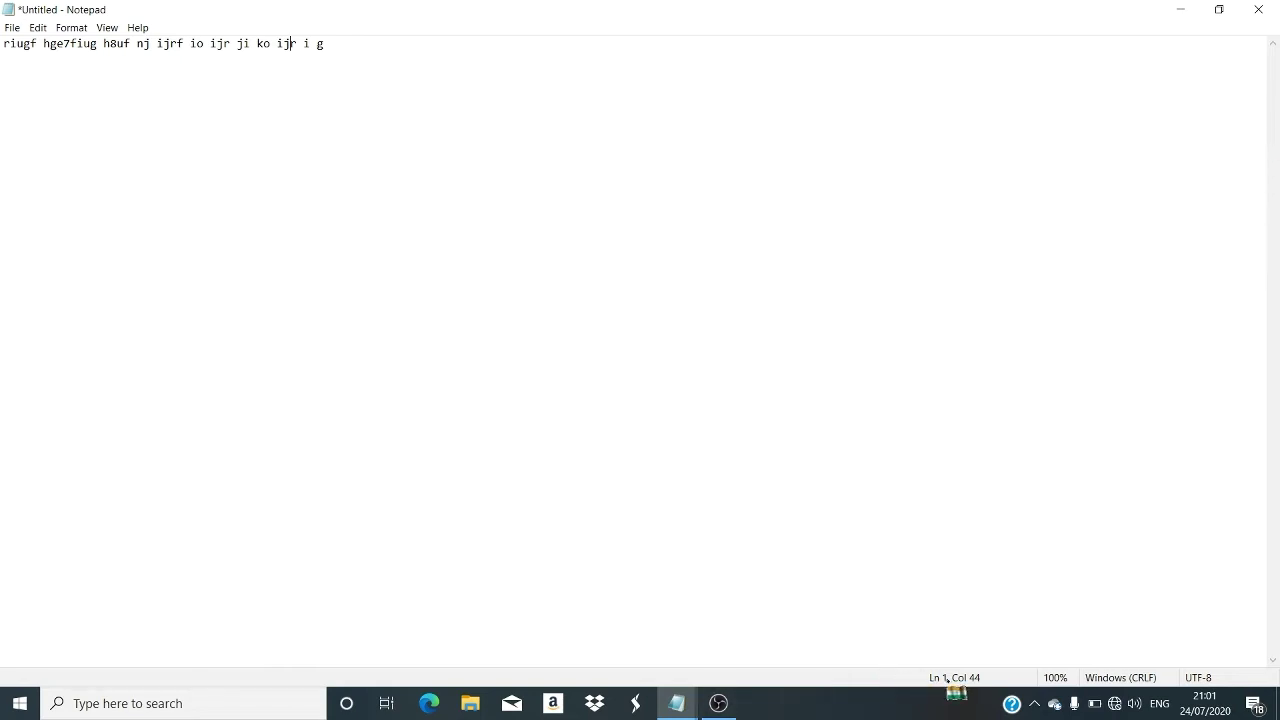
drag(1101, 683, 116, 662)
drag(276, 716, 798, 668)
Issue the New document command twice, cancelling the save prompt each time.
click(13, 27)
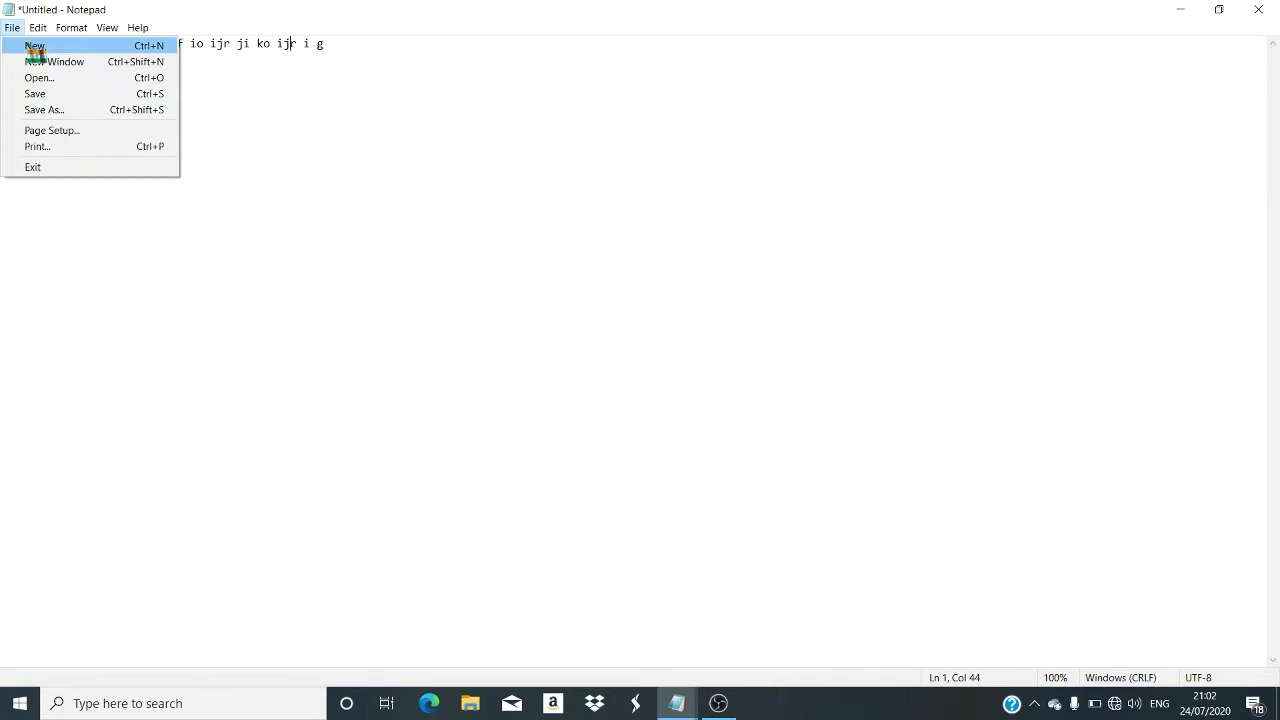
click(30, 47)
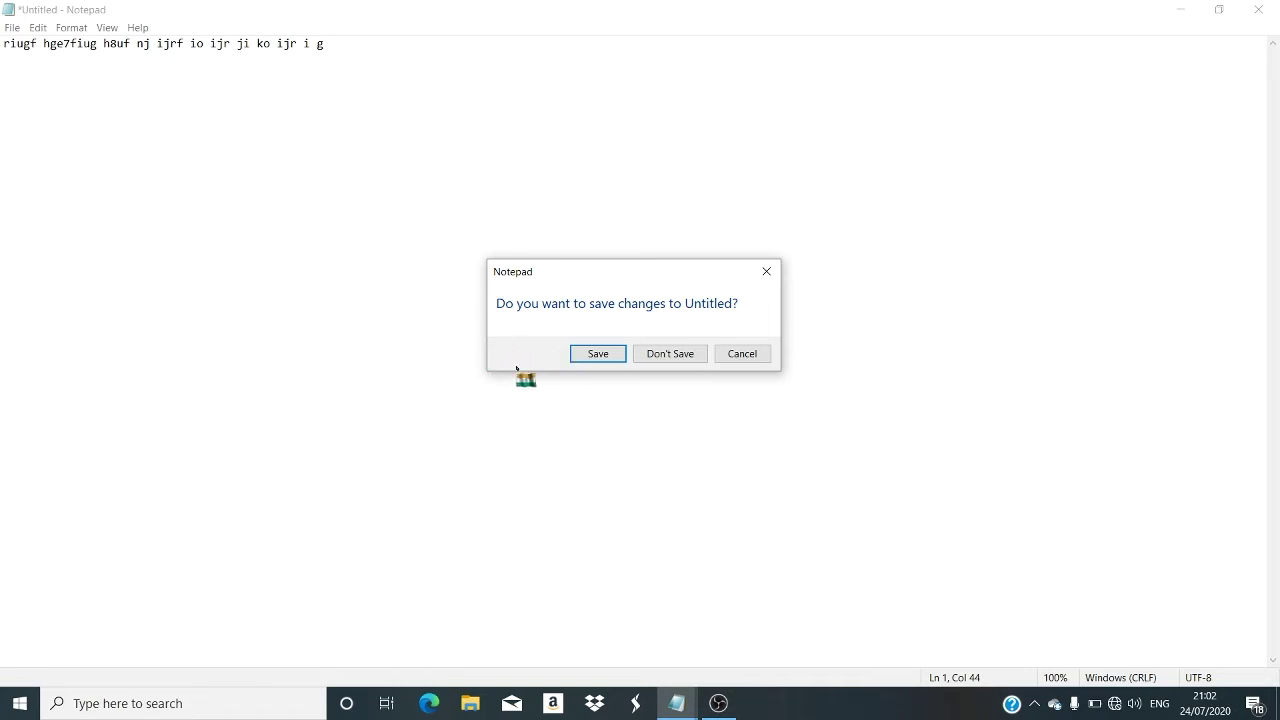
click(742, 358)
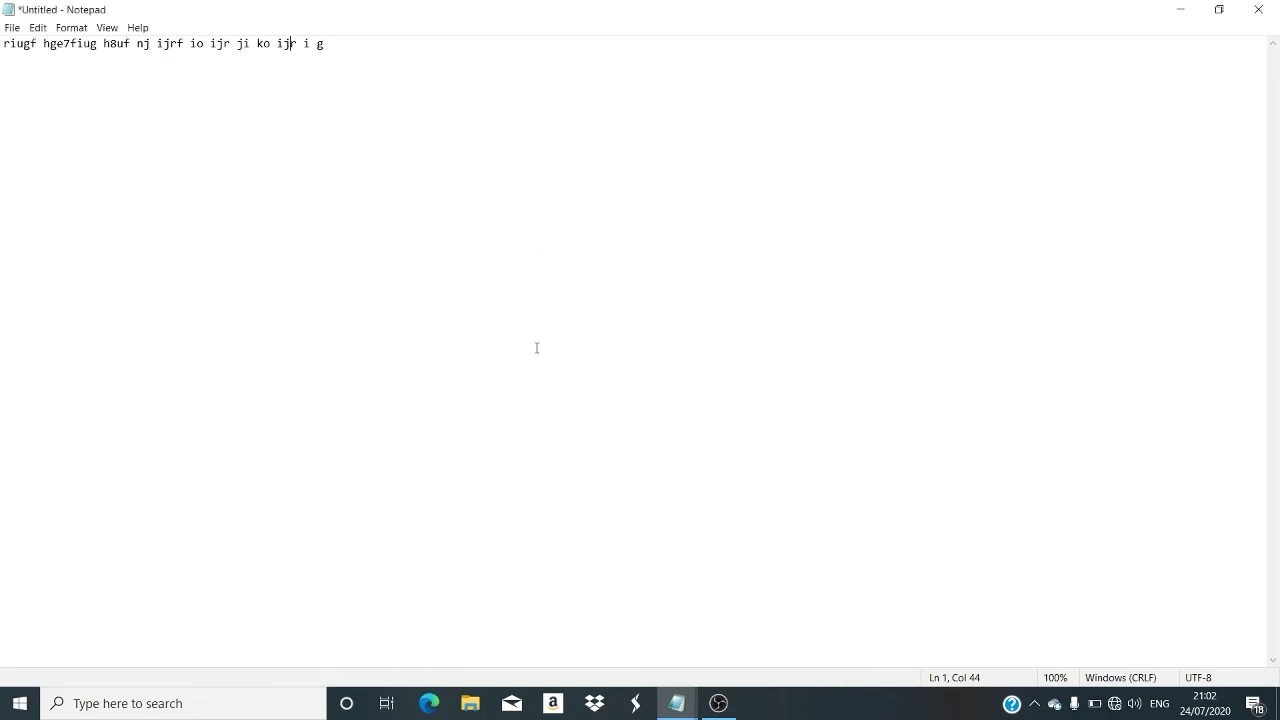
click(12, 27)
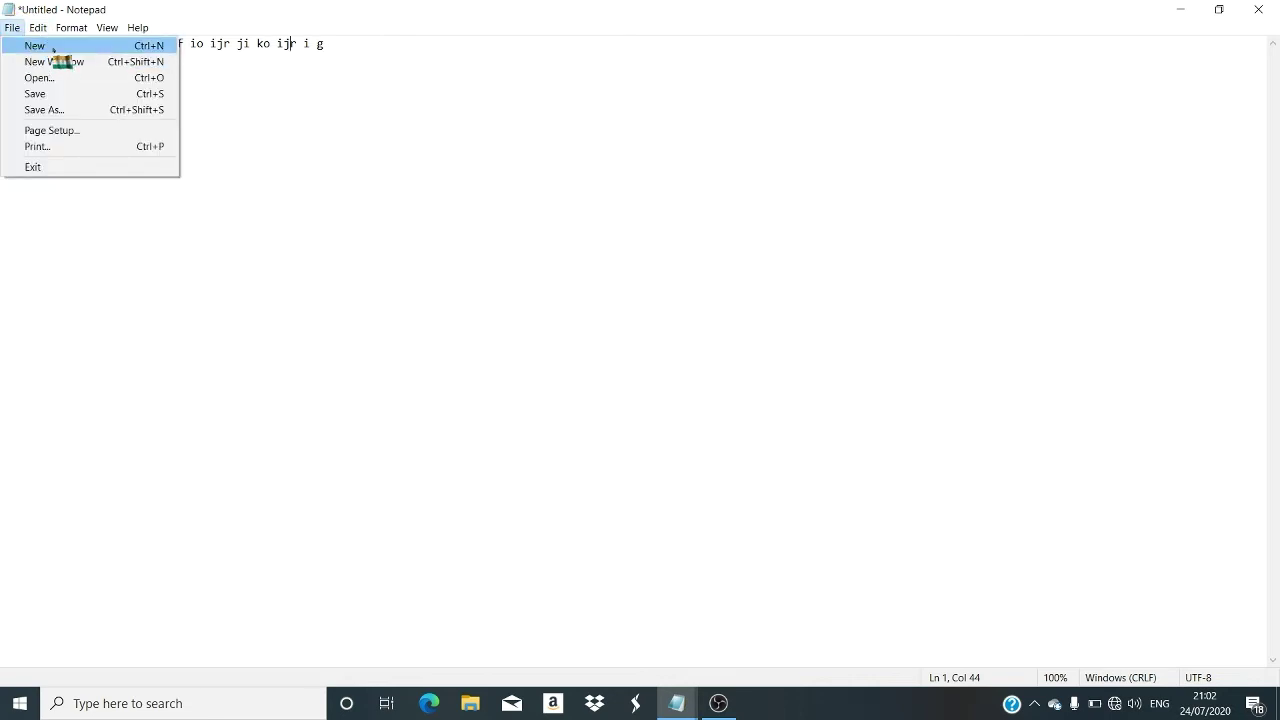
click(52, 46)
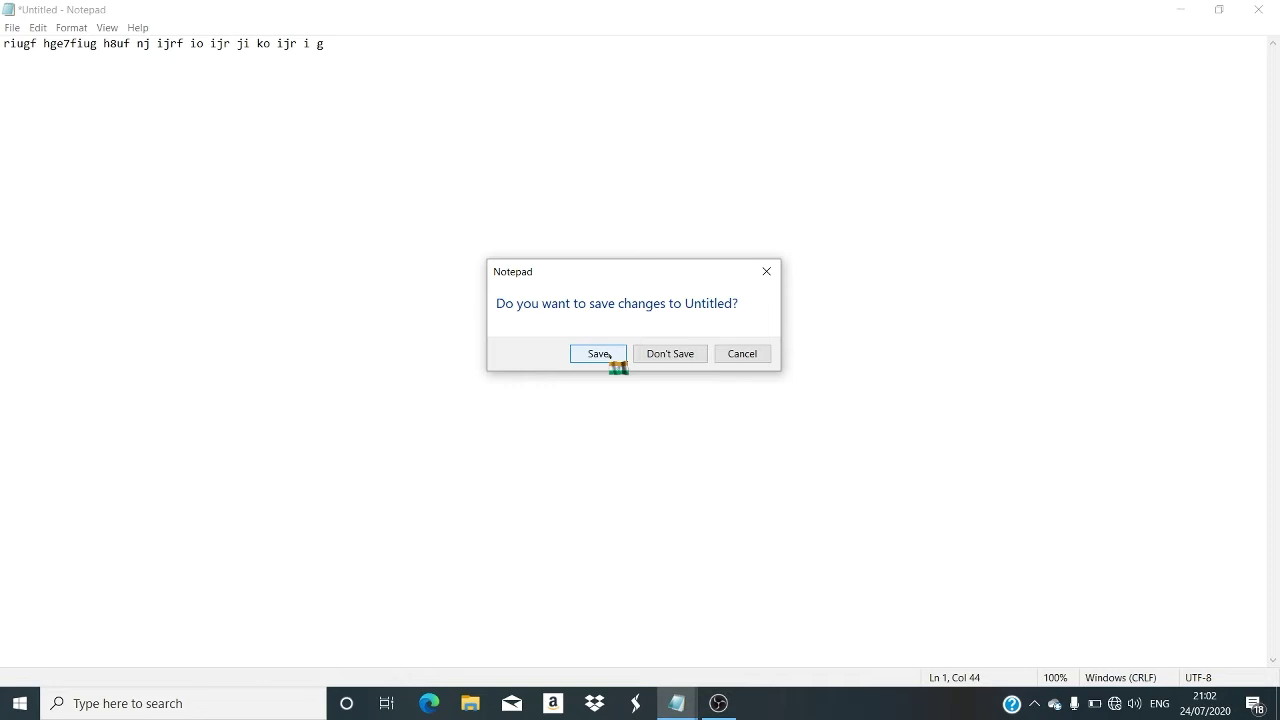
click(749, 355)
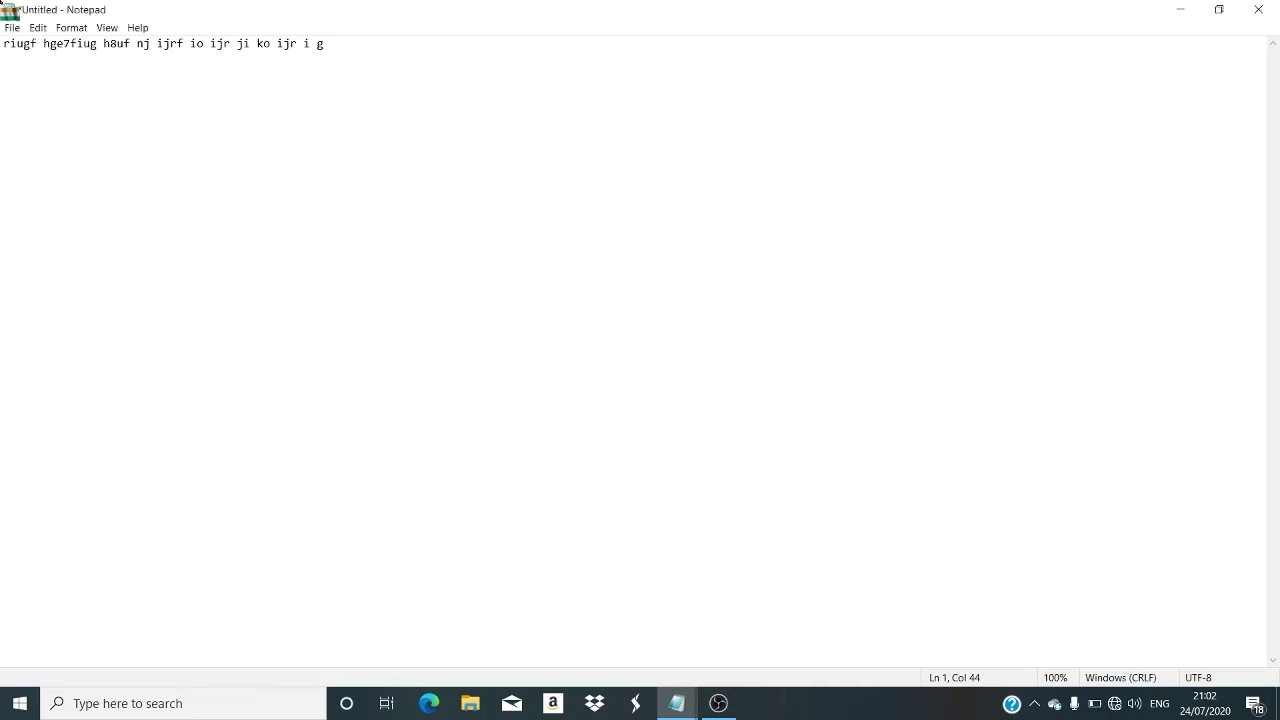
Start a new document and discard the unsaved text.
click(11, 27)
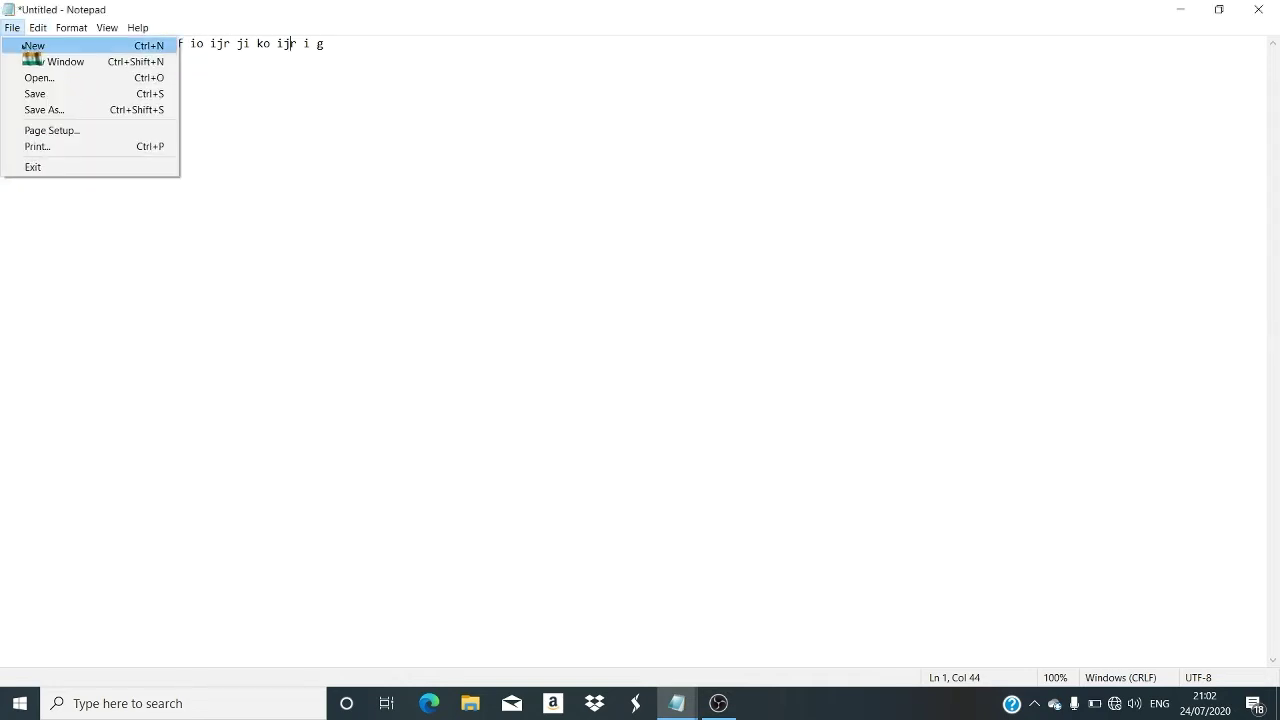
click(31, 46)
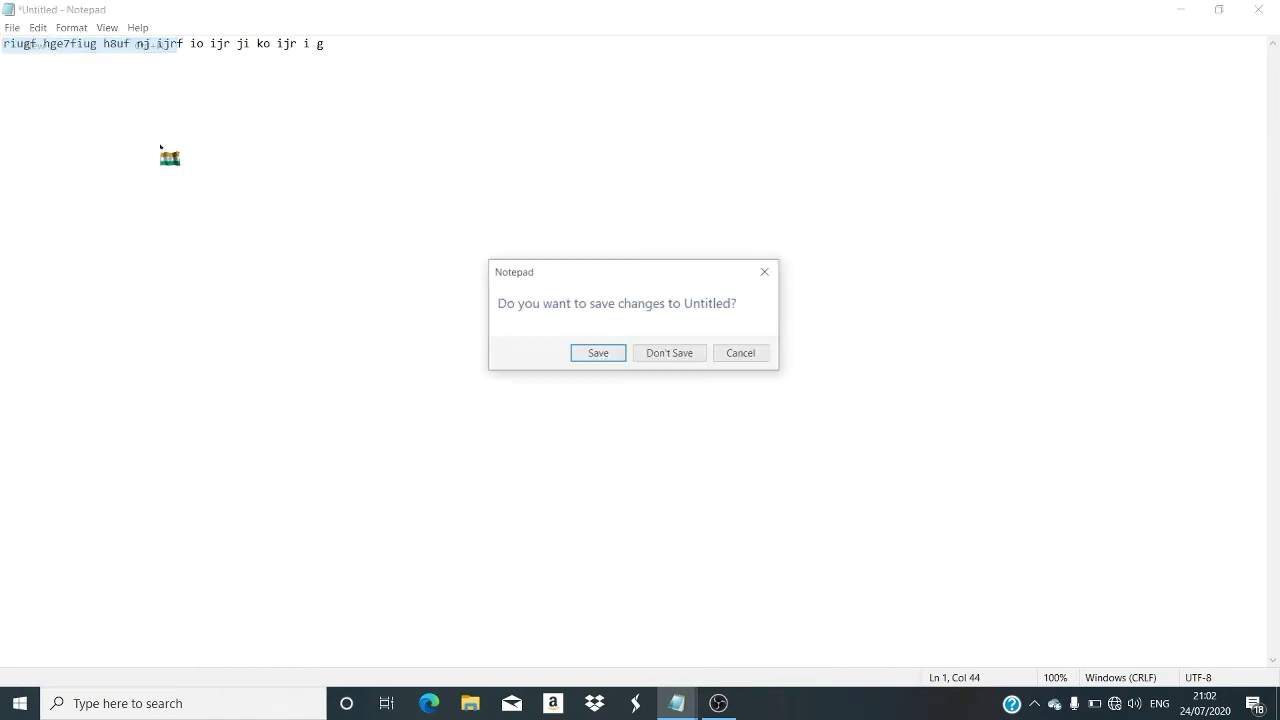
click(686, 354)
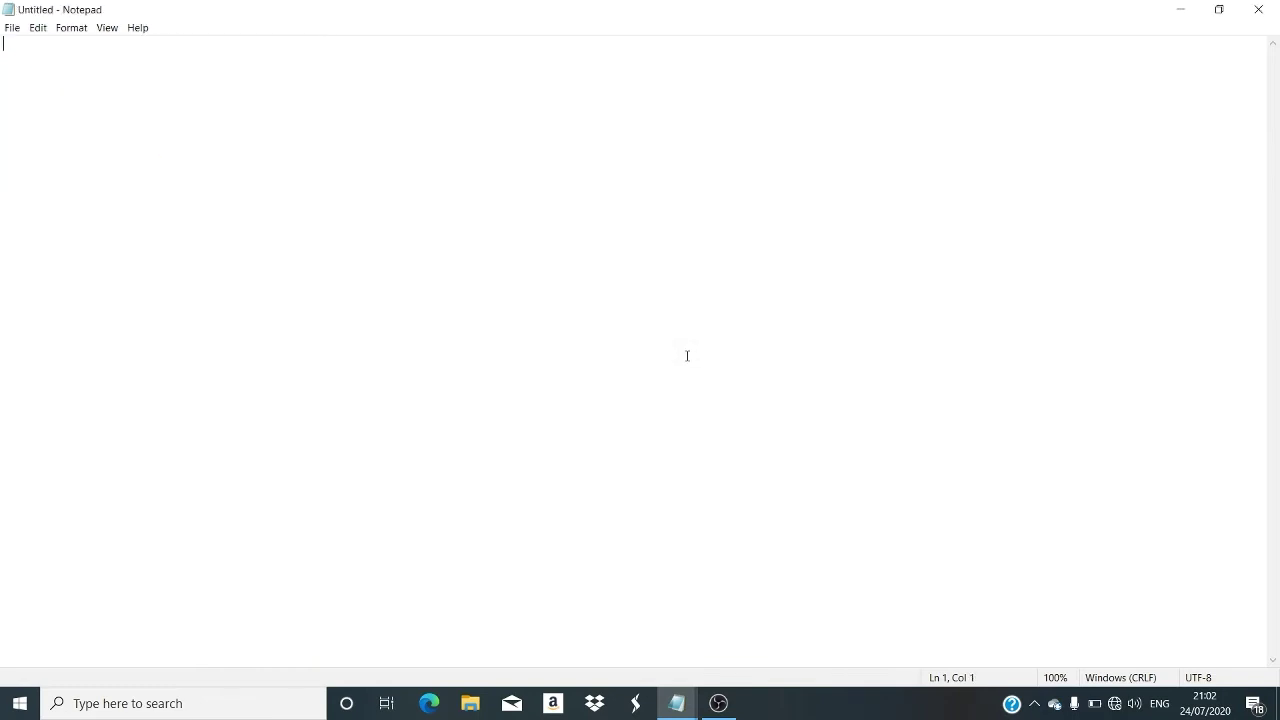
Open an additional Notepad window, move it down and to the right, and restore the original window to its smaller size.
click(12, 28)
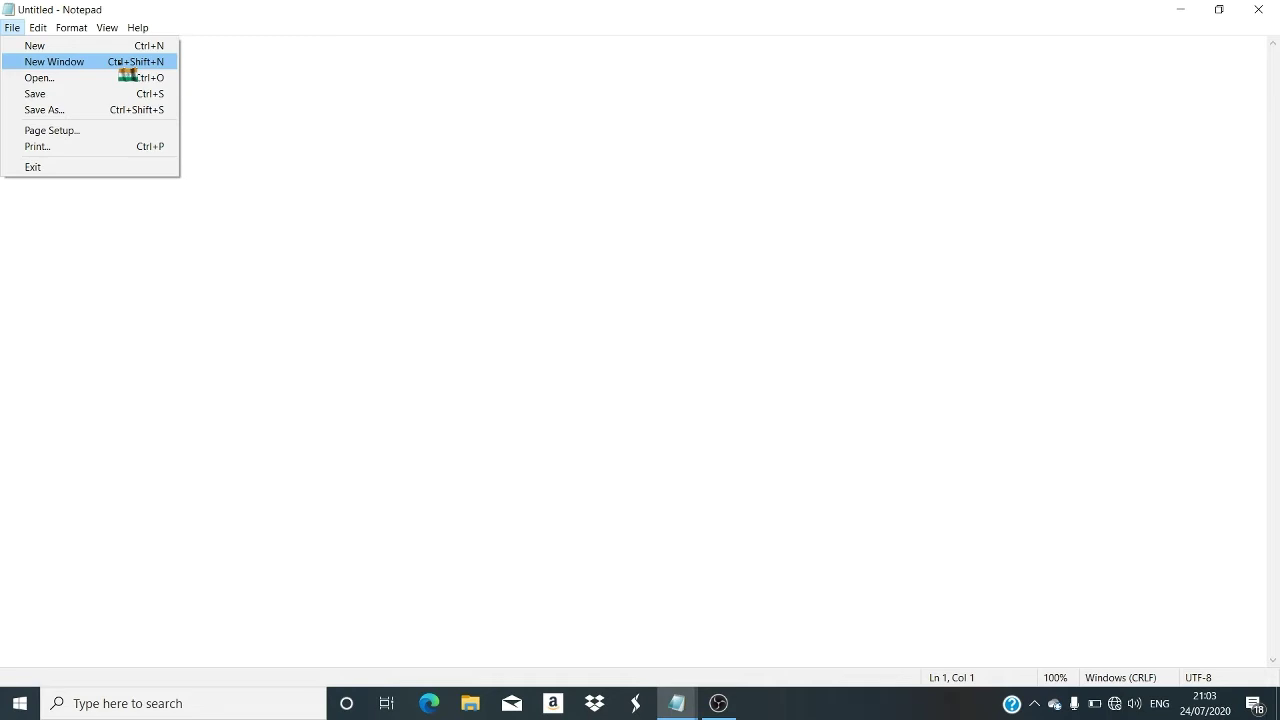
click(119, 62)
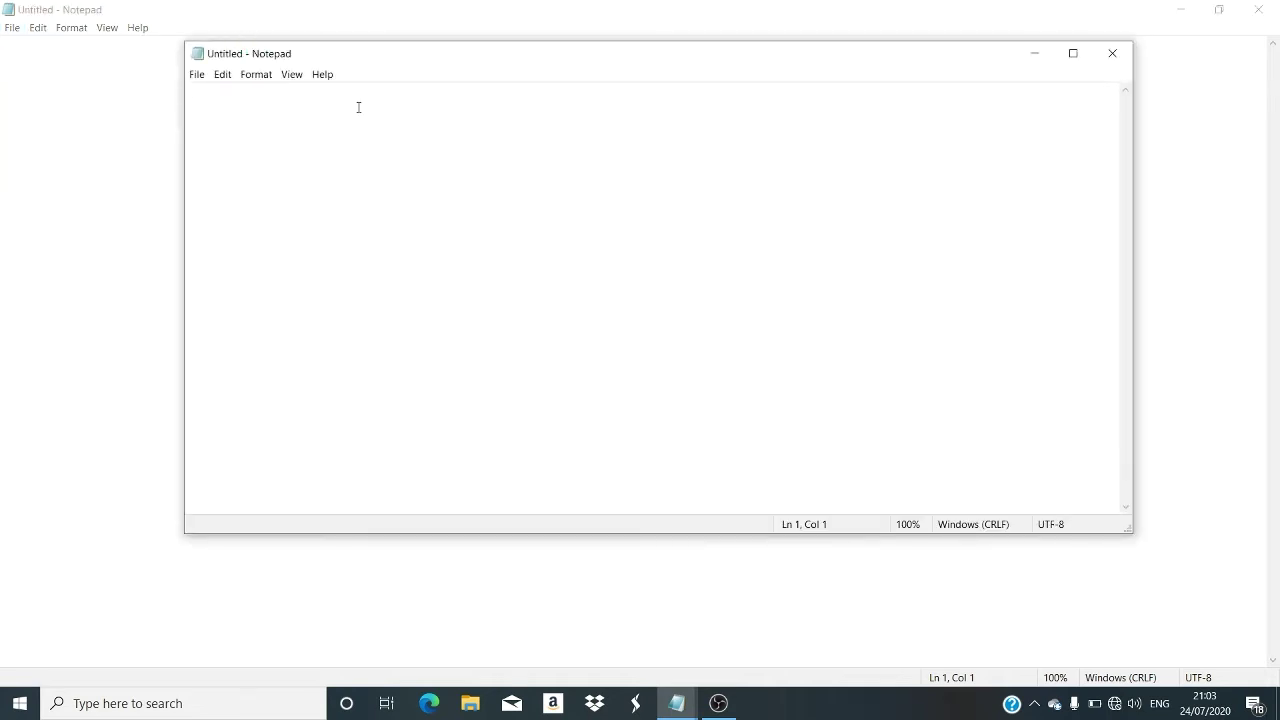
drag(409, 56, 569, 181)
click(257, 79)
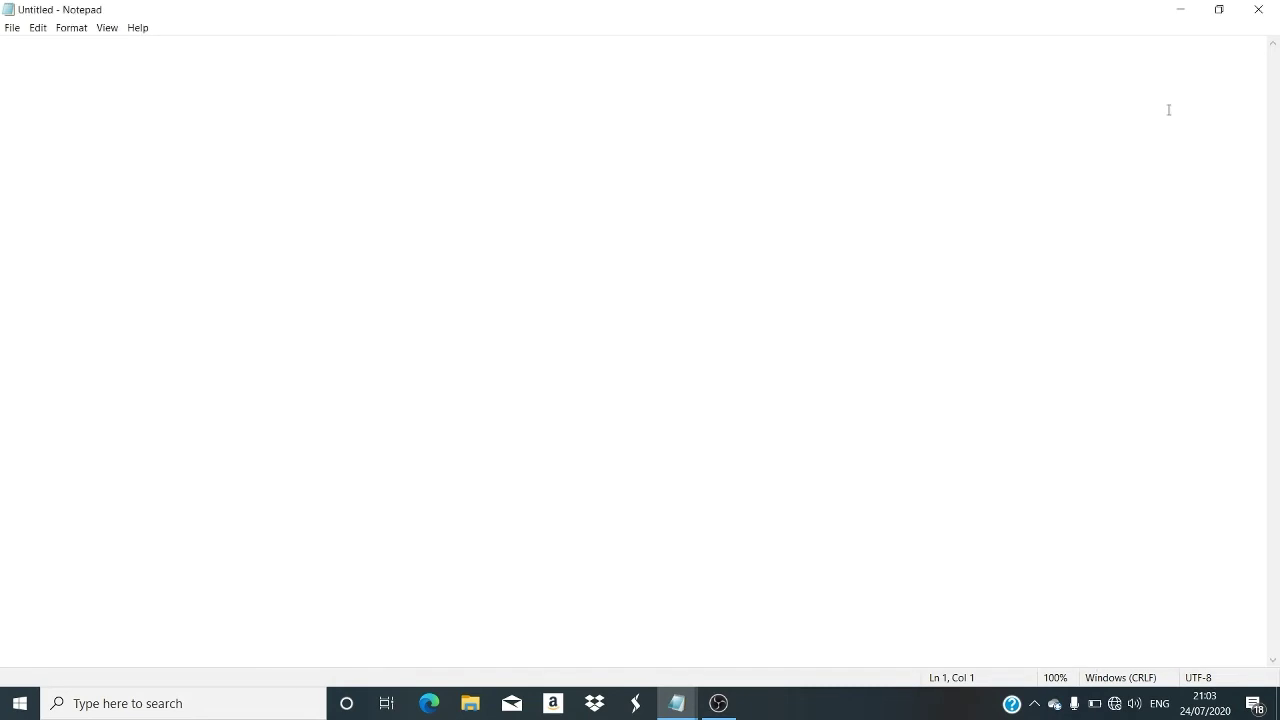
click(1217, 9)
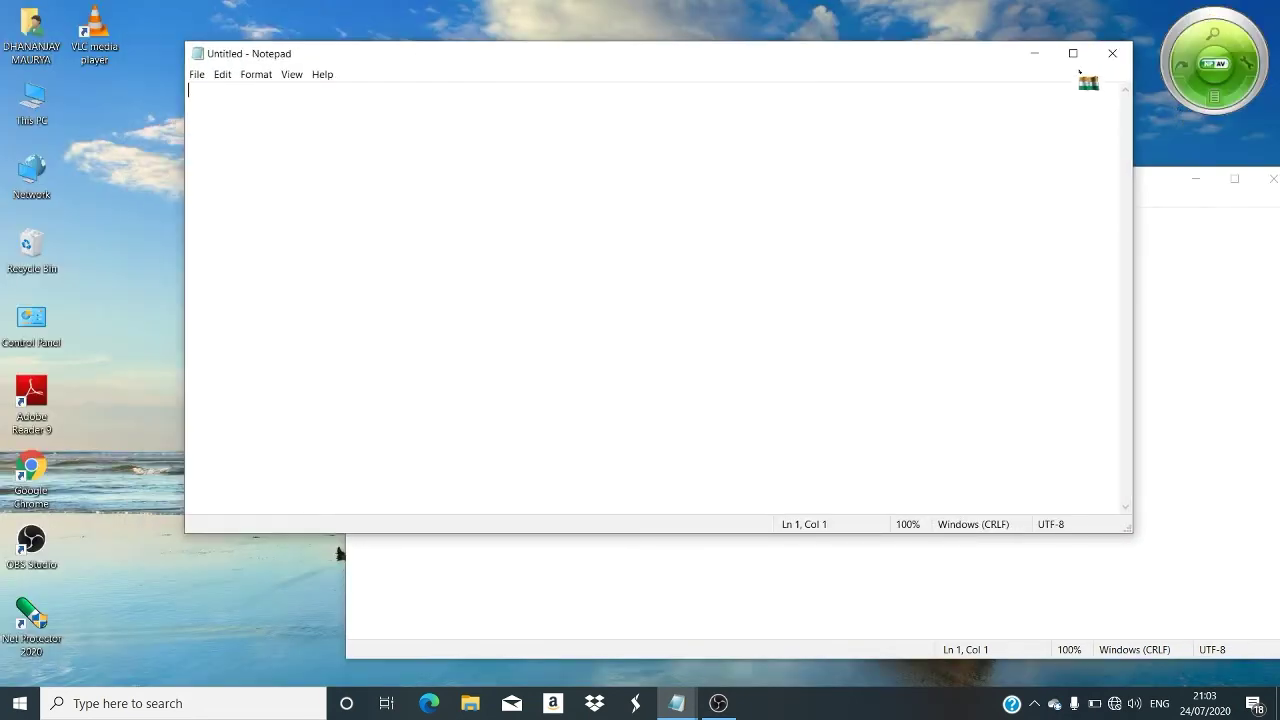
Switch between the two Notepad windows, close the offset one and maximise the remaining one.
click(1207, 217)
click(765, 84)
click(1270, 178)
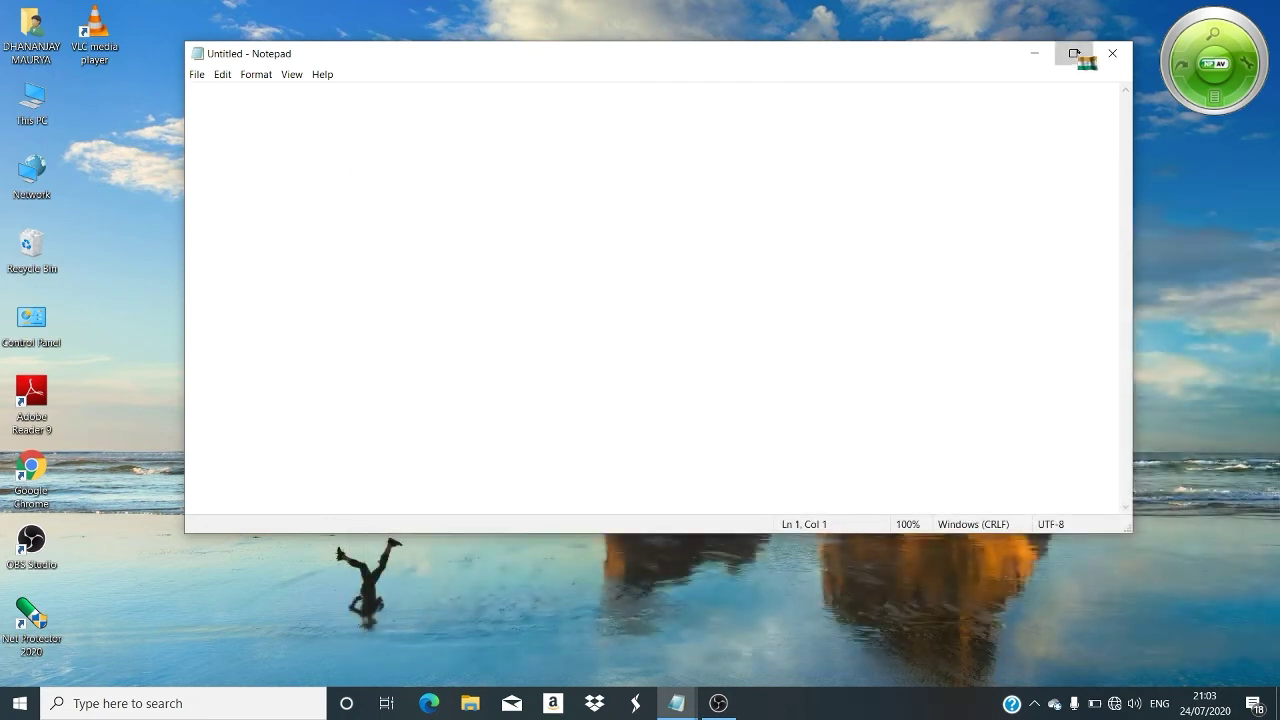
click(1073, 53)
click(12, 27)
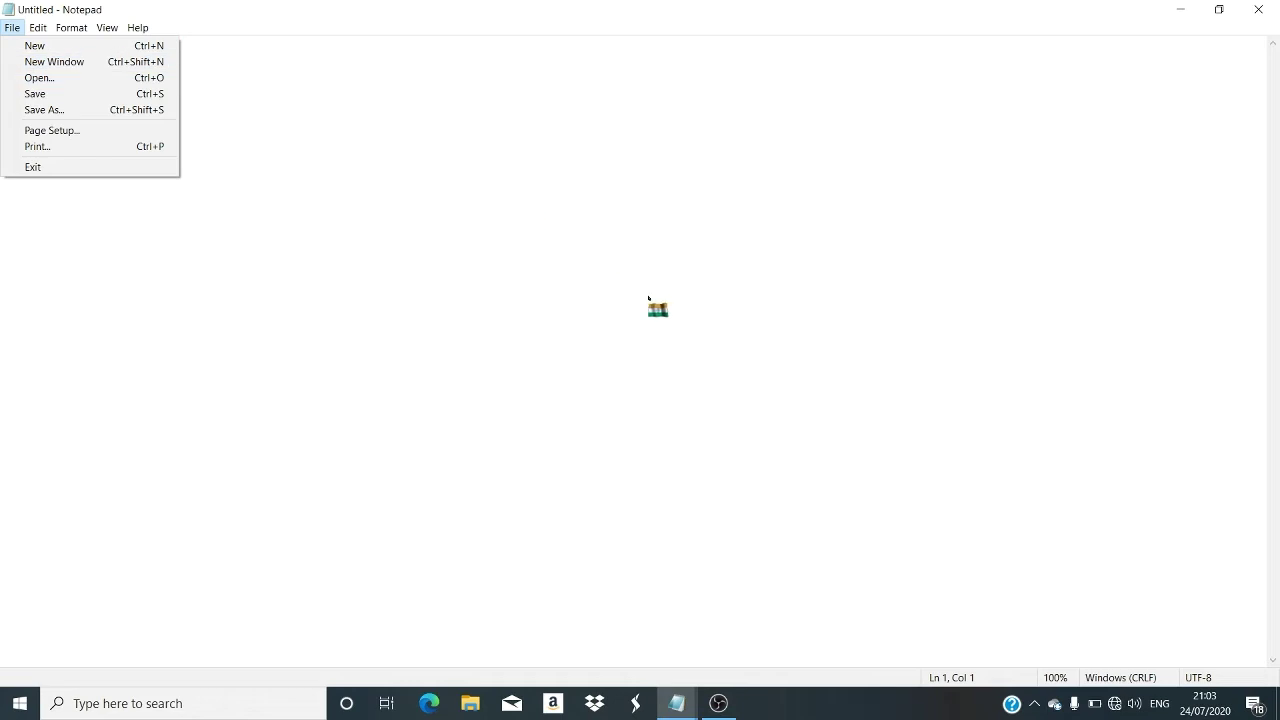
click(648, 296)
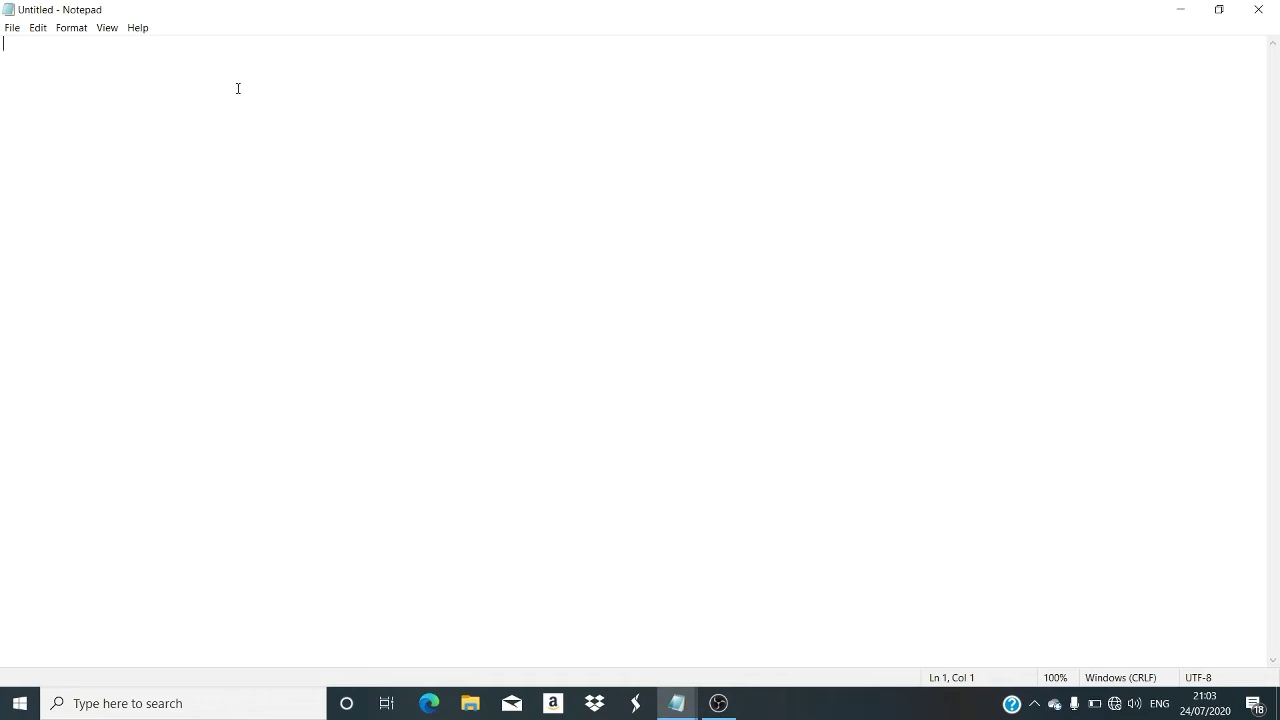
Start the Open command and browse through the Documents and Music folders to the folder d on New Volume (F:).
click(12, 27)
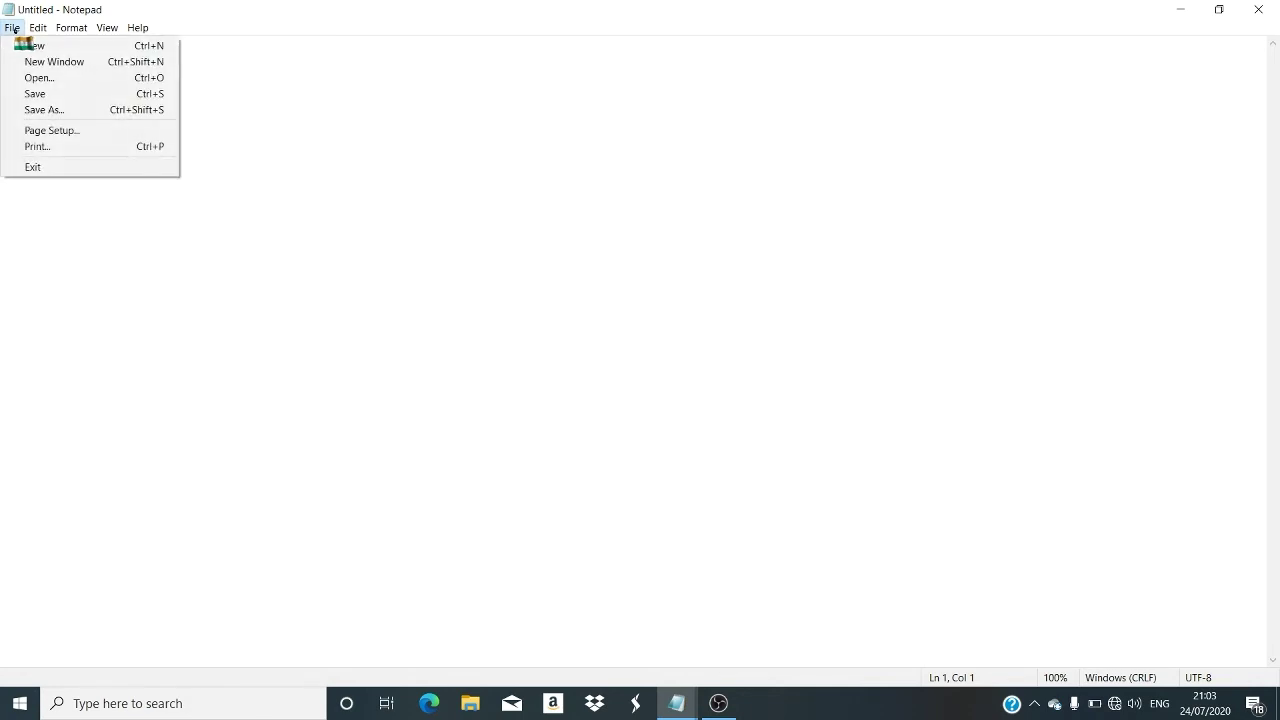
click(38, 78)
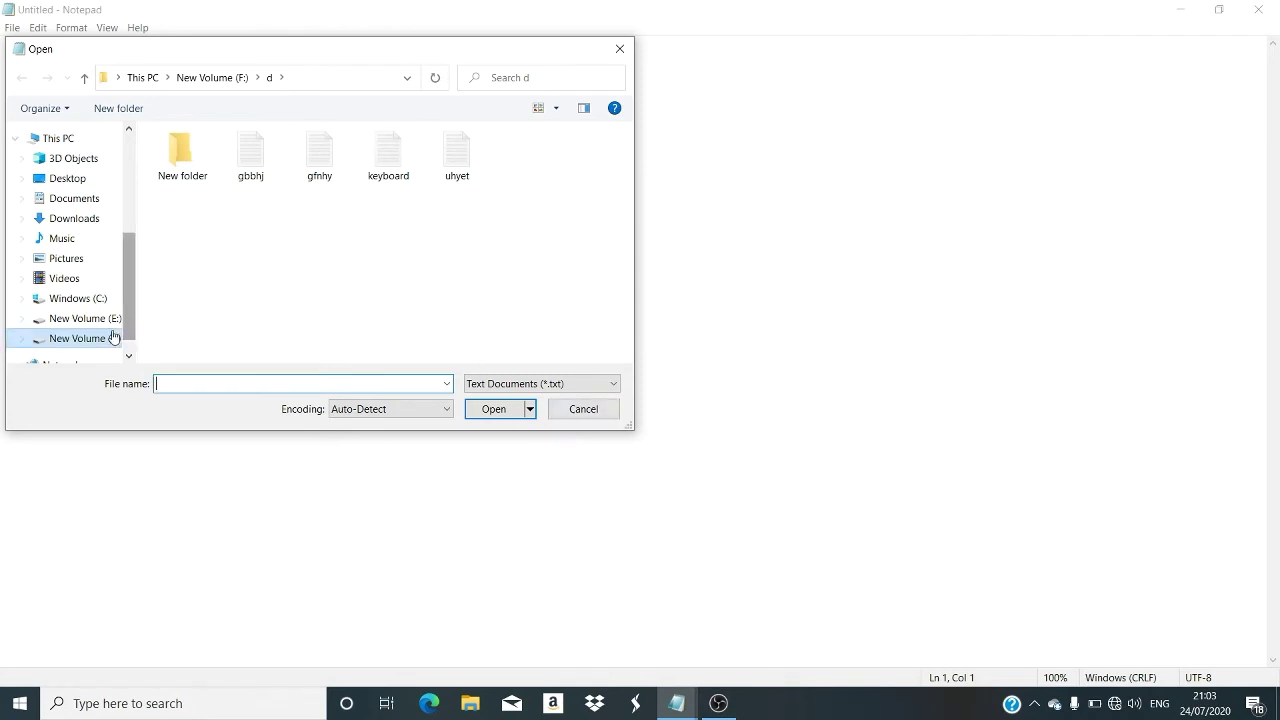
click(79, 218)
click(72, 205)
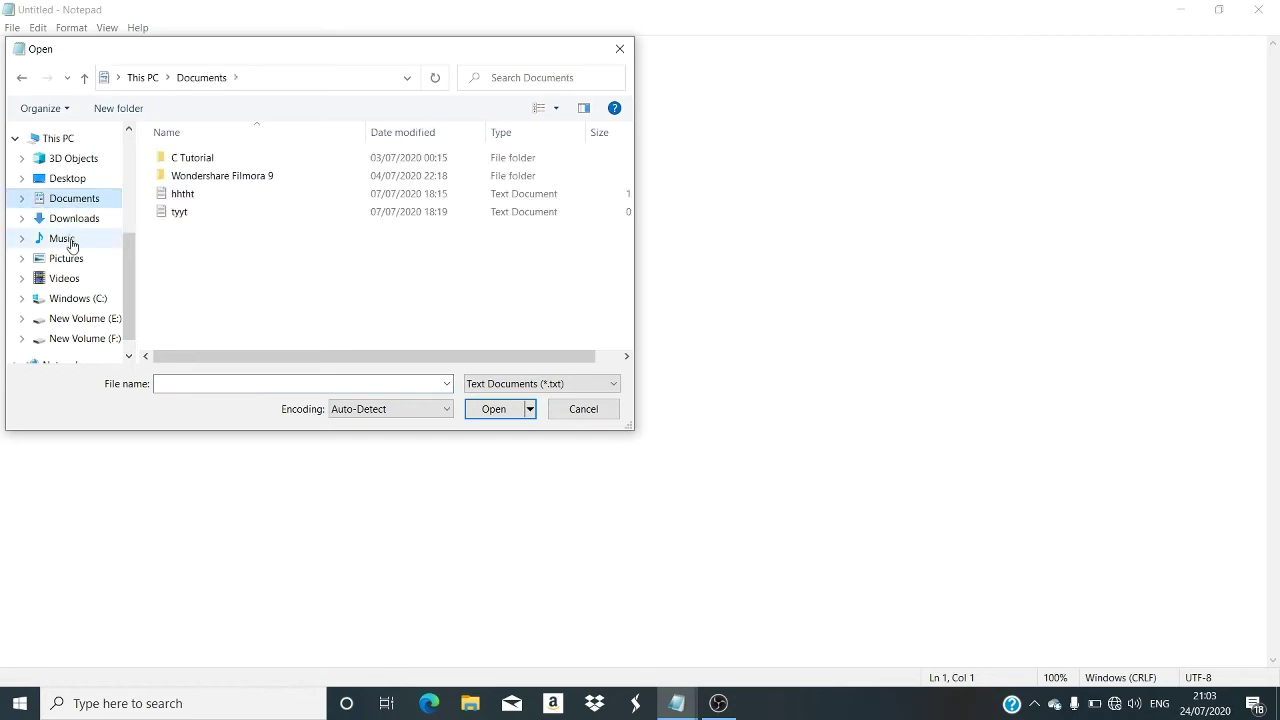
click(62, 238)
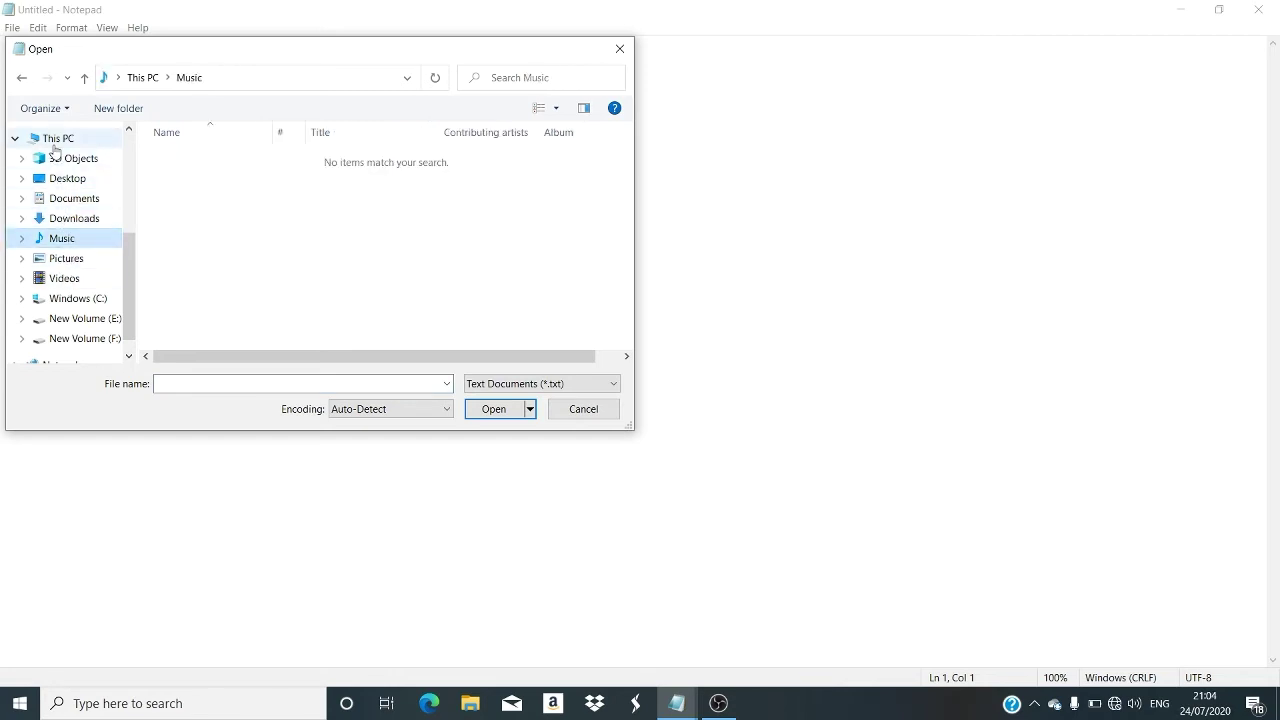
click(91, 338)
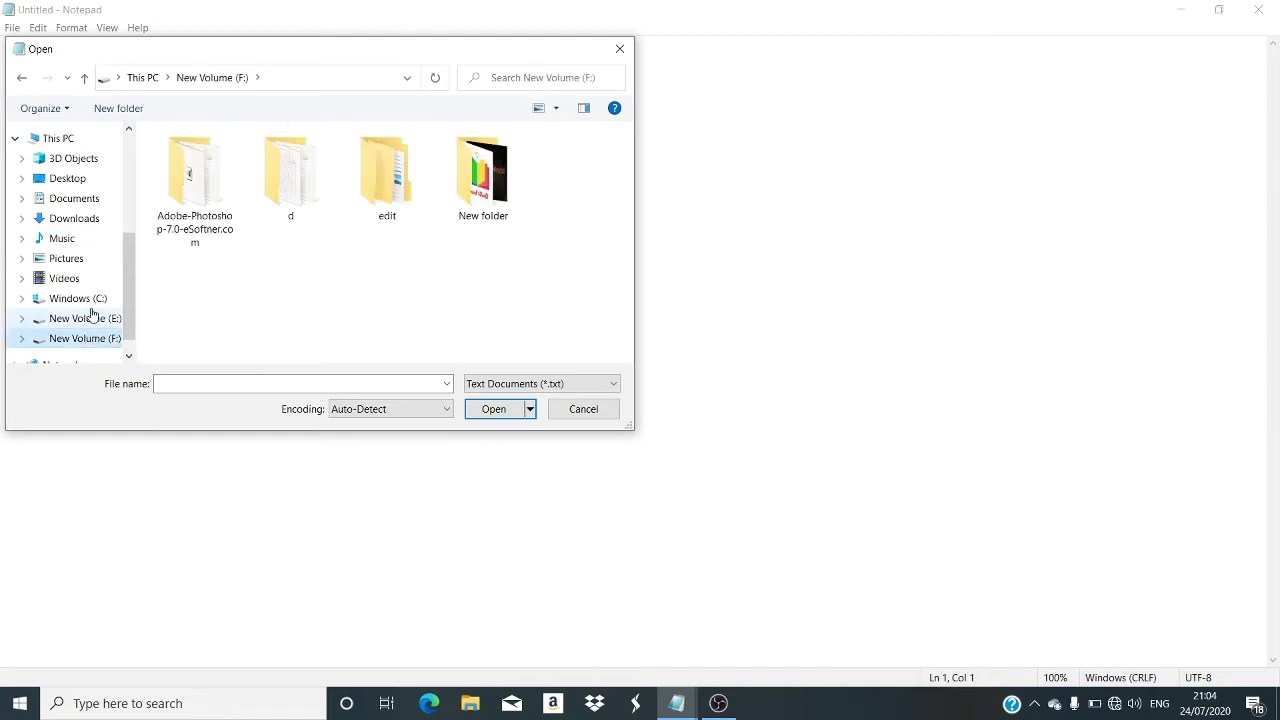
double_click(287, 172)
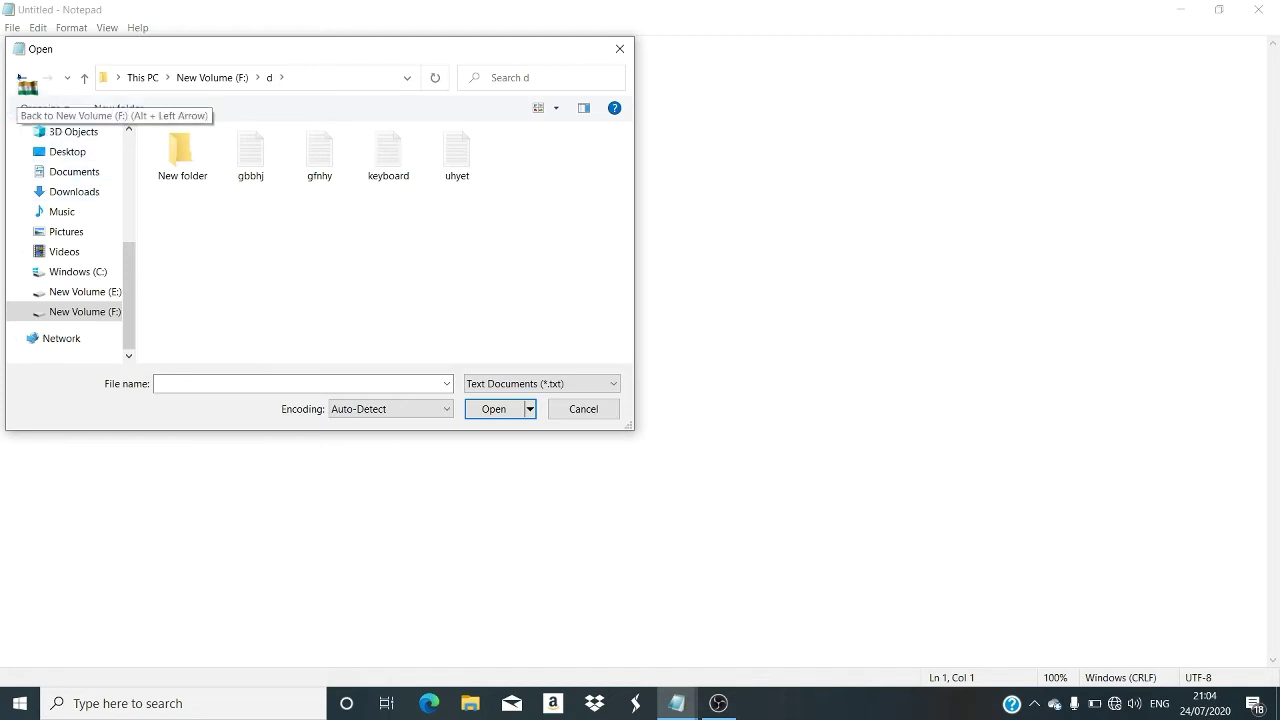
Go back to New Volume (F:), return forward to the folder d, refresh it and view its recent search suggestions.
click(21, 78)
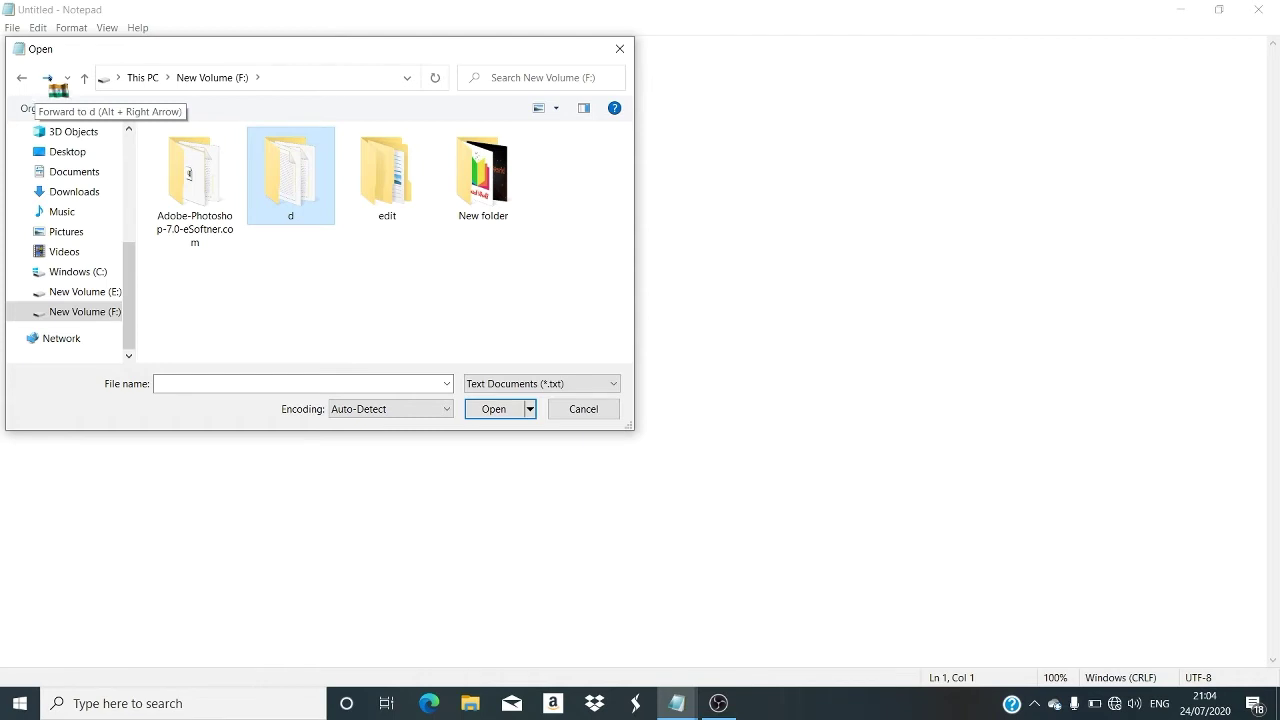
click(47, 78)
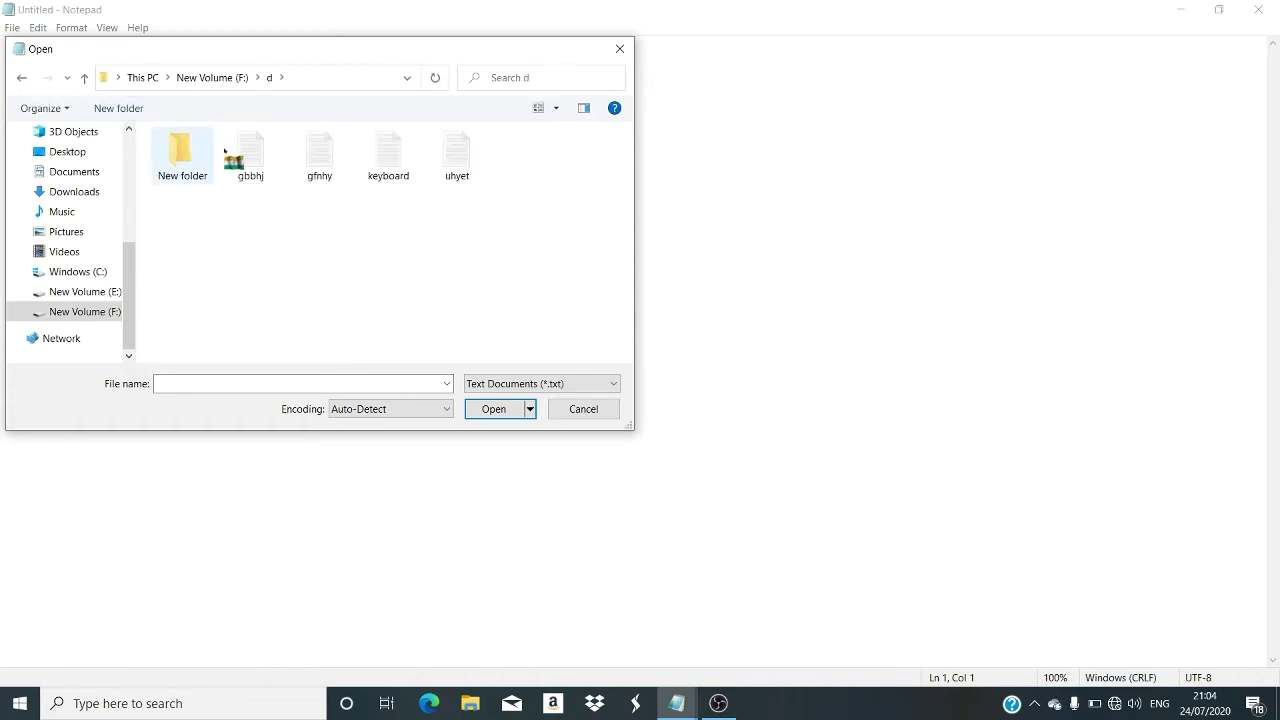
click(434, 78)
click(590, 77)
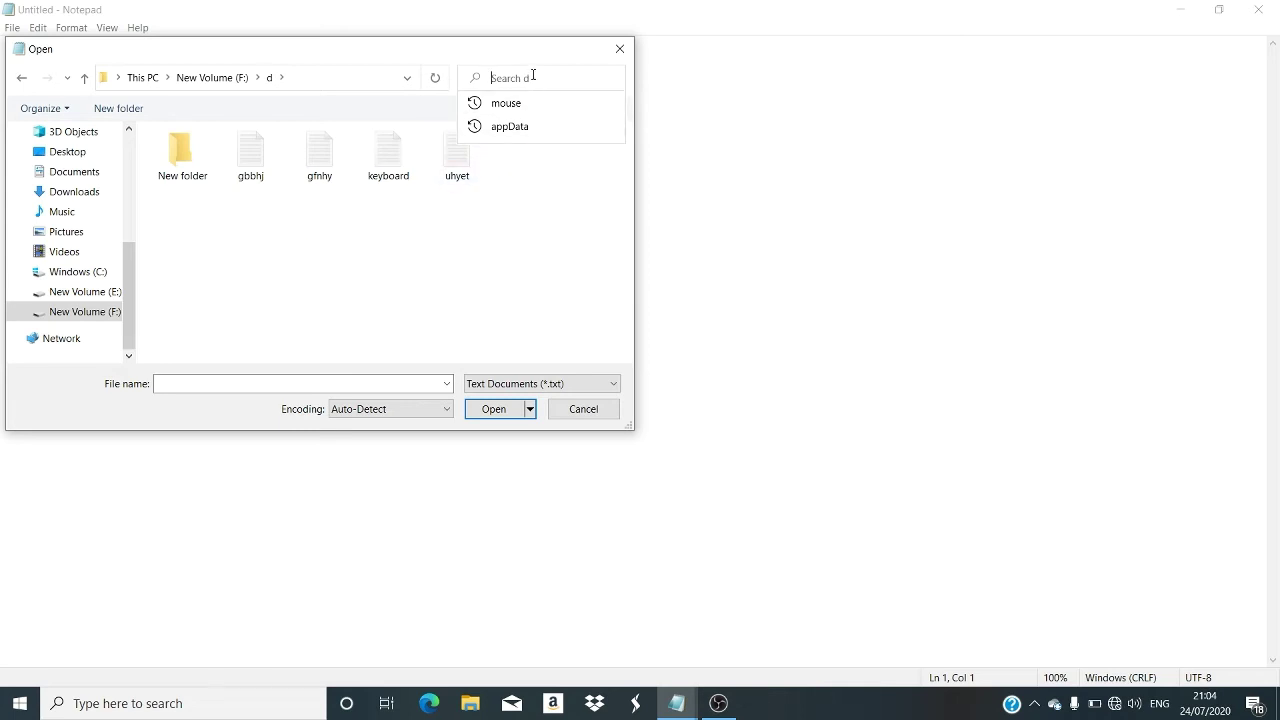
click(450, 240)
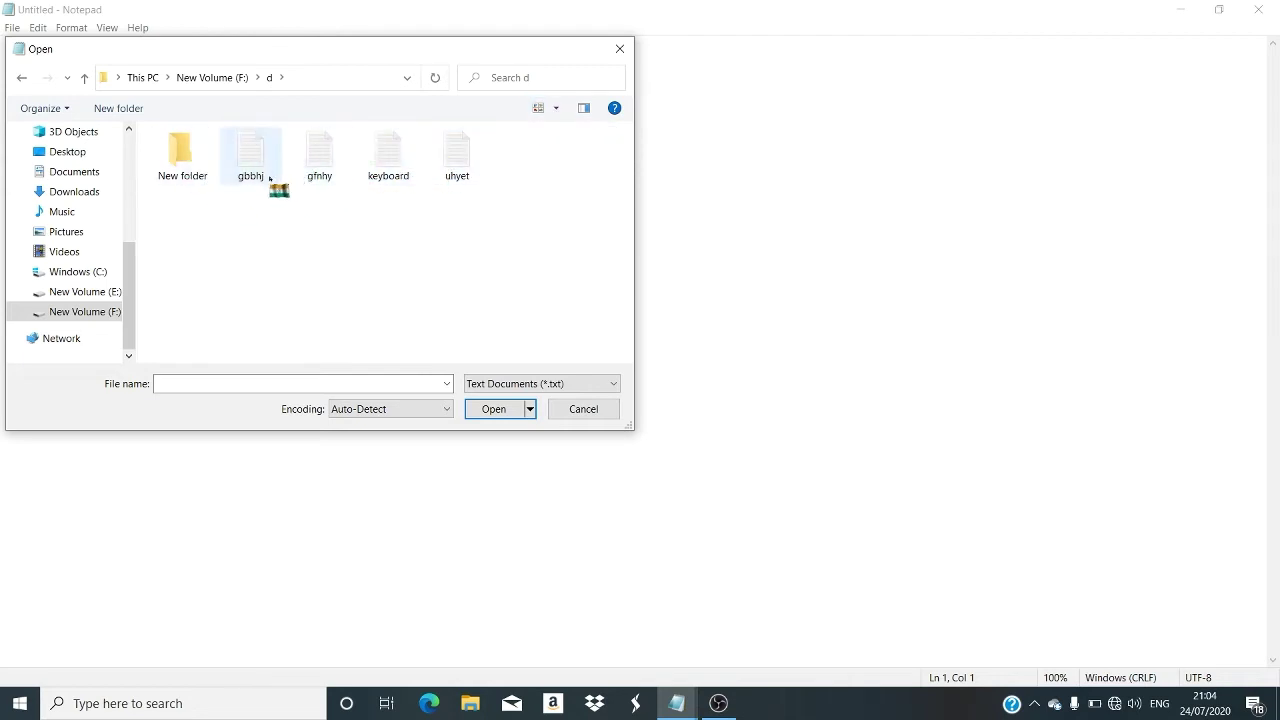
Display the files in folder d as small icons, as a list and finally as large icons.
click(557, 108)
click(602, 83)
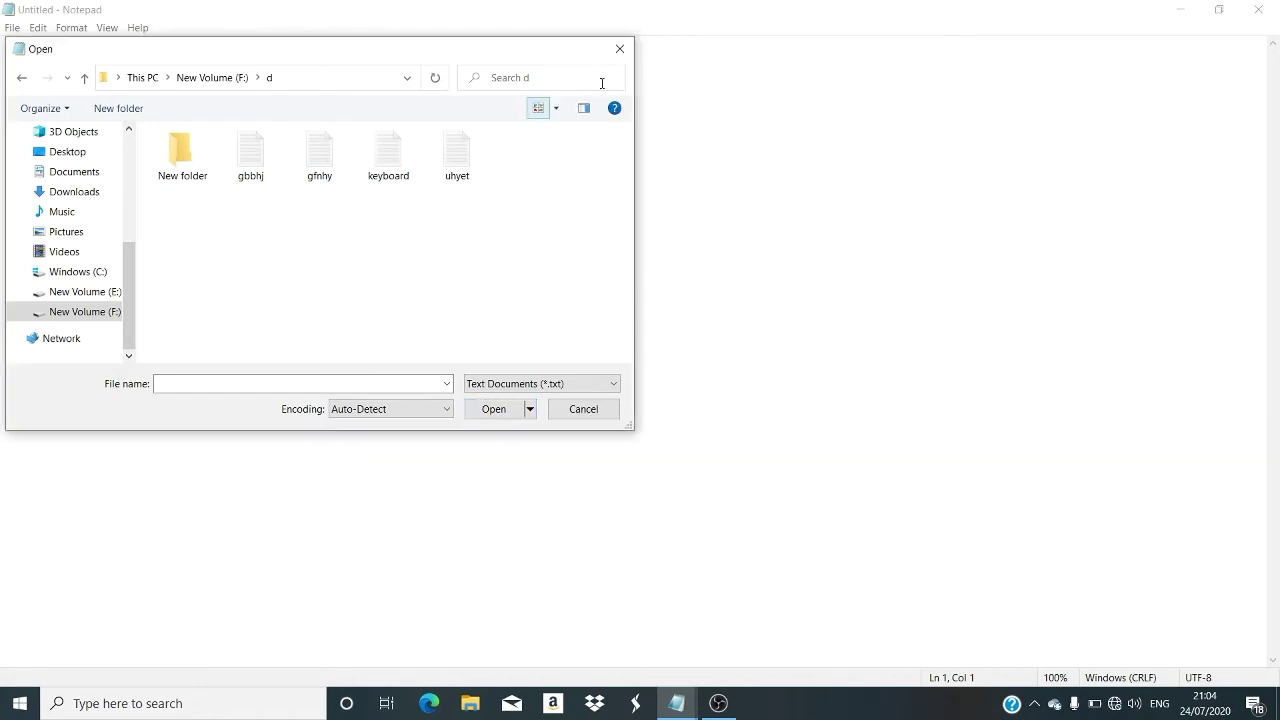
click(557, 109)
click(561, 116)
click(558, 110)
click(594, 148)
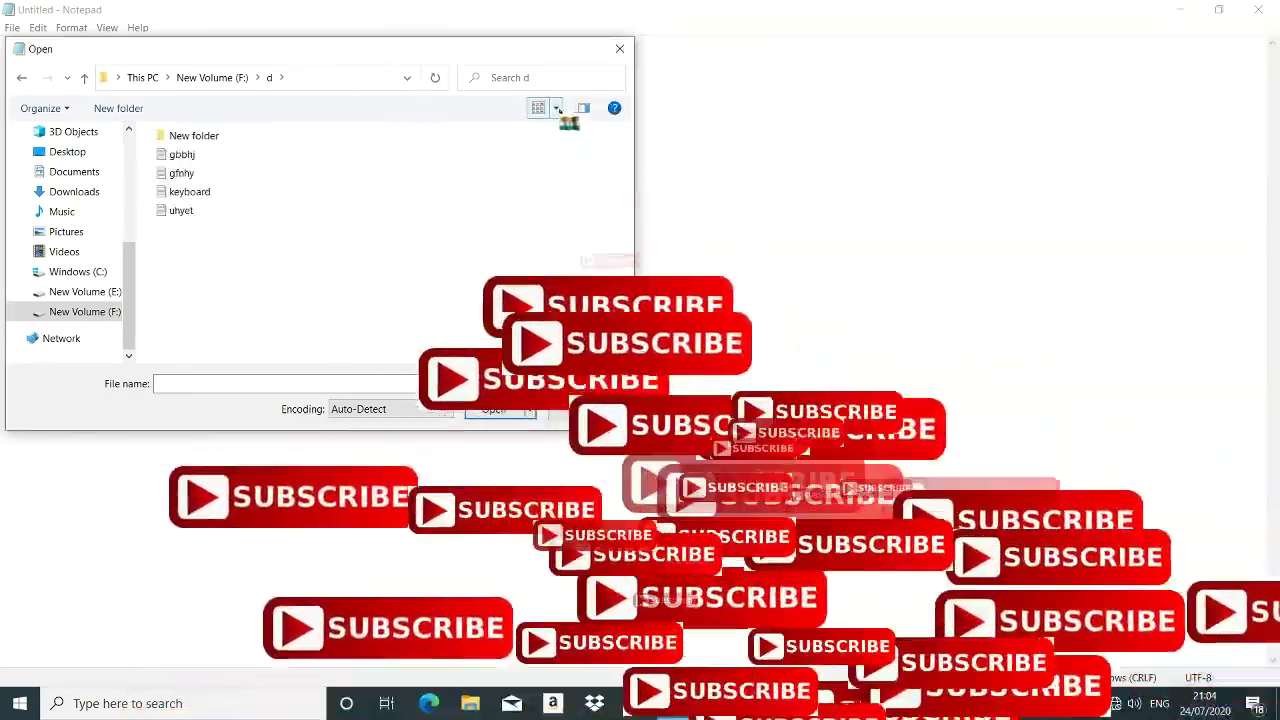
click(557, 108)
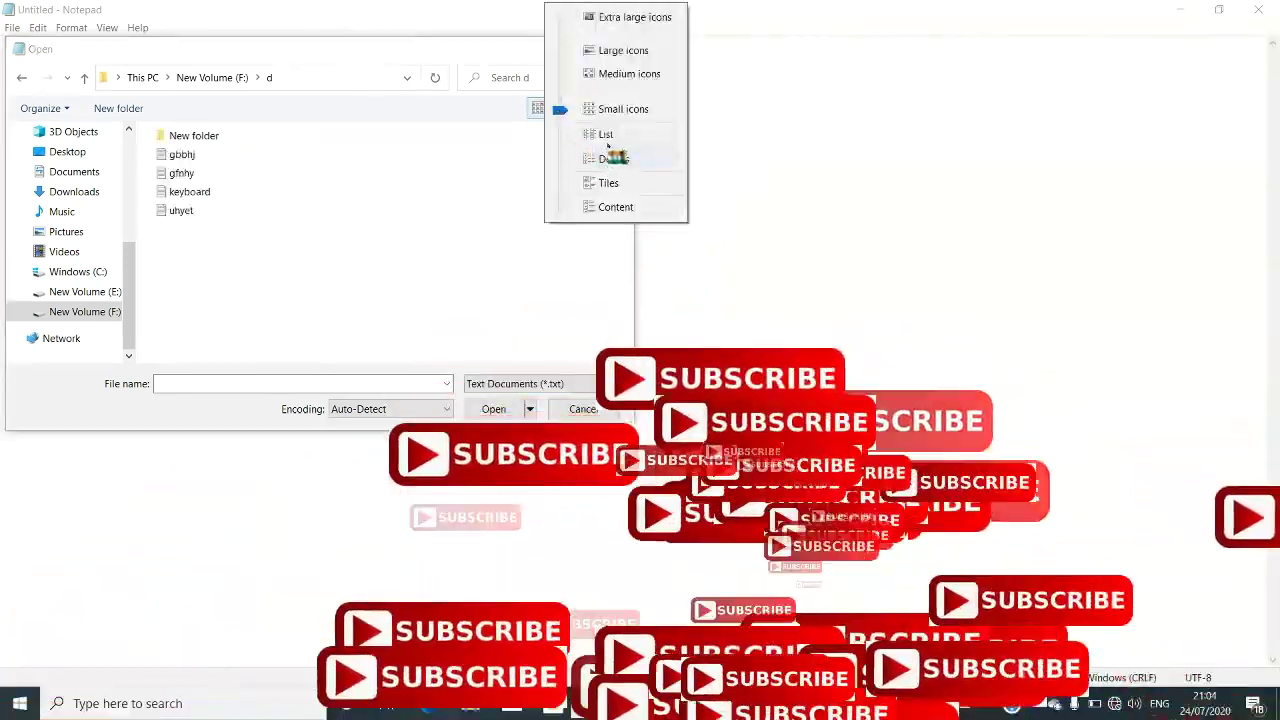
click(606, 140)
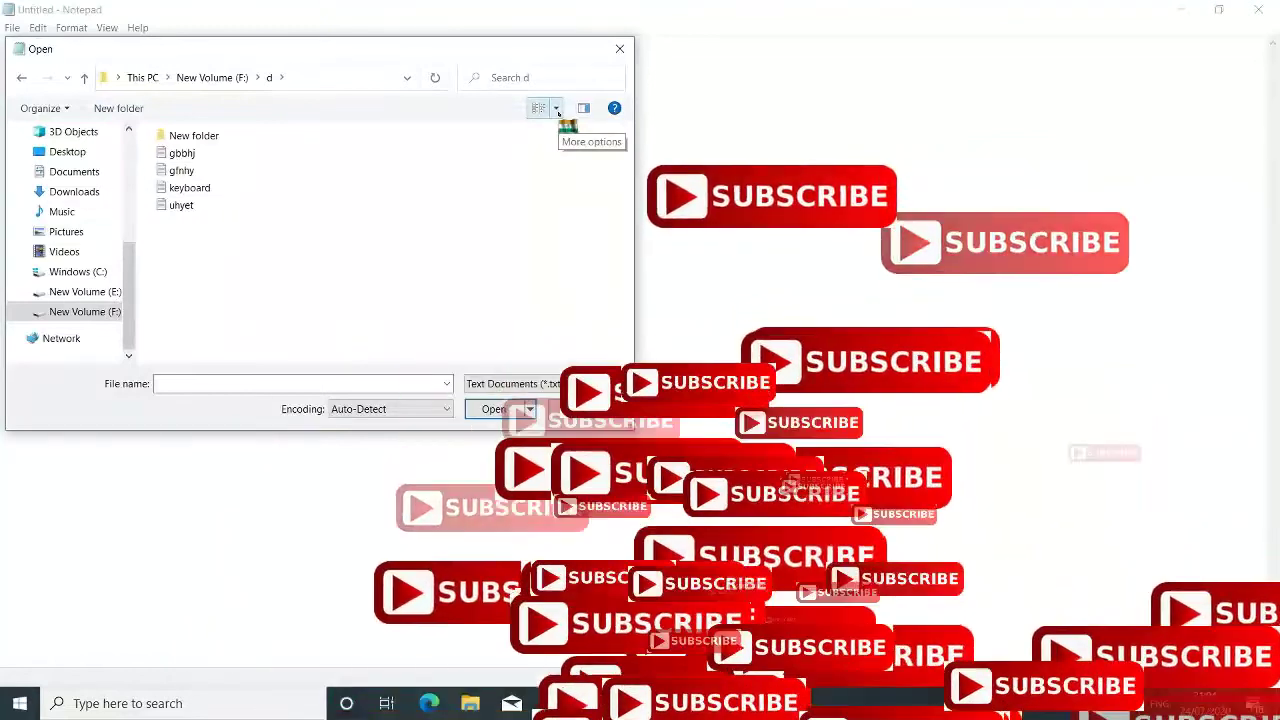
click(557, 110)
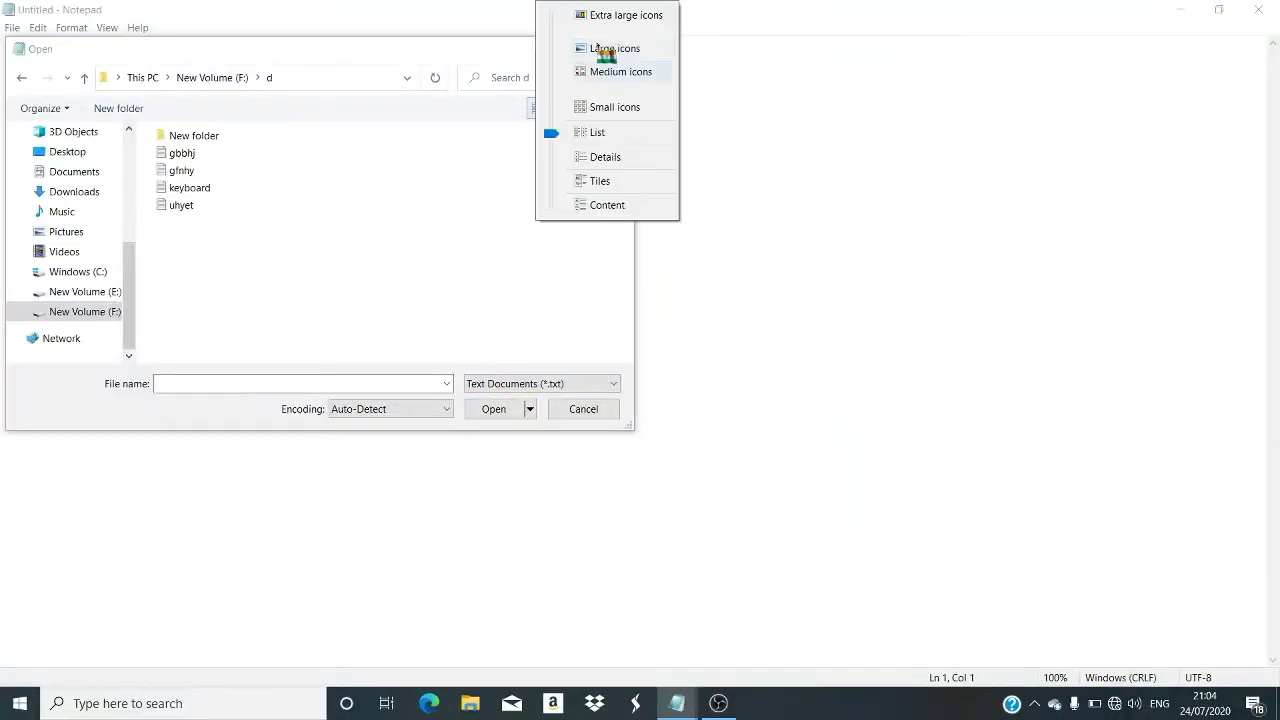
click(605, 48)
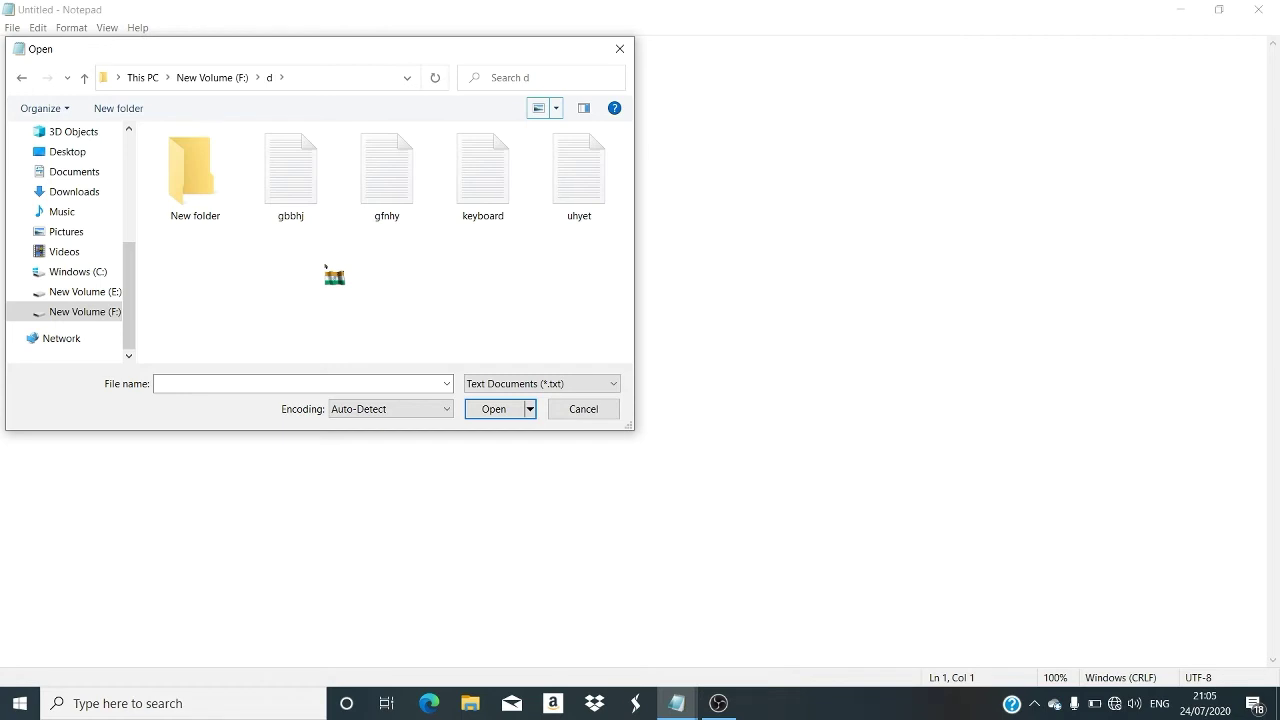
Turn on the file preview, preview the keyboard text file and open it.
click(584, 108)
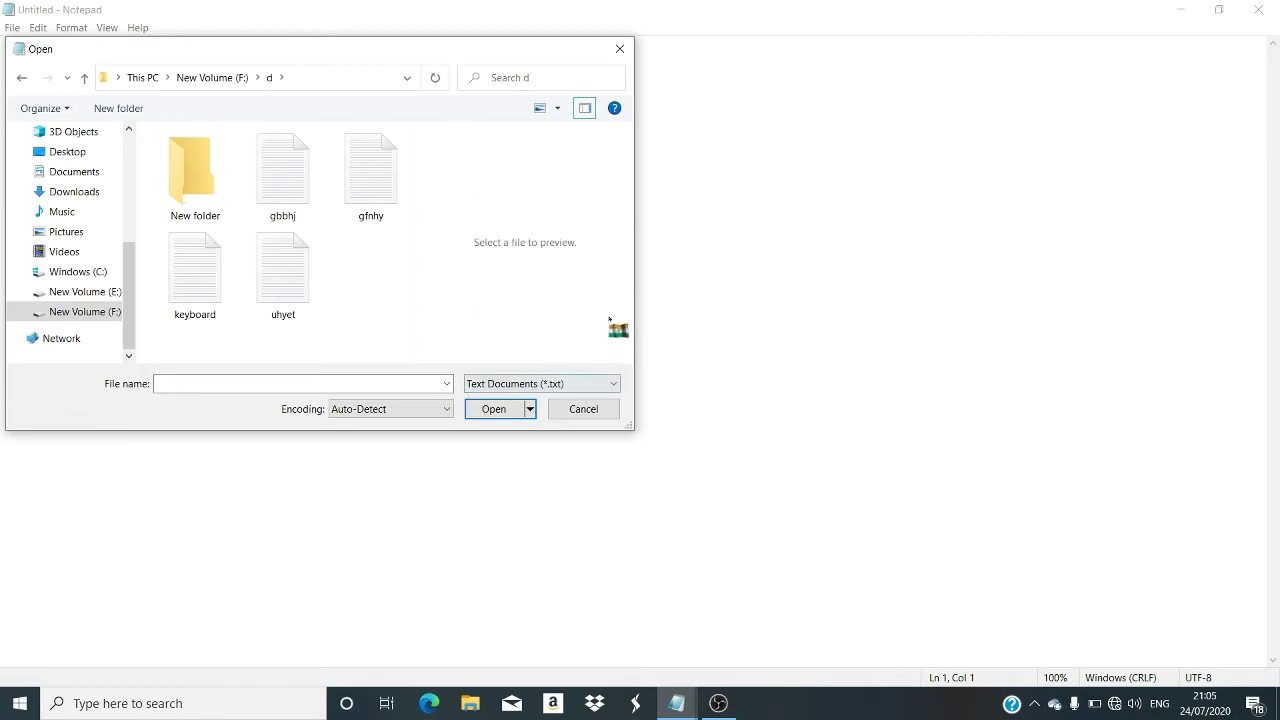
click(212, 305)
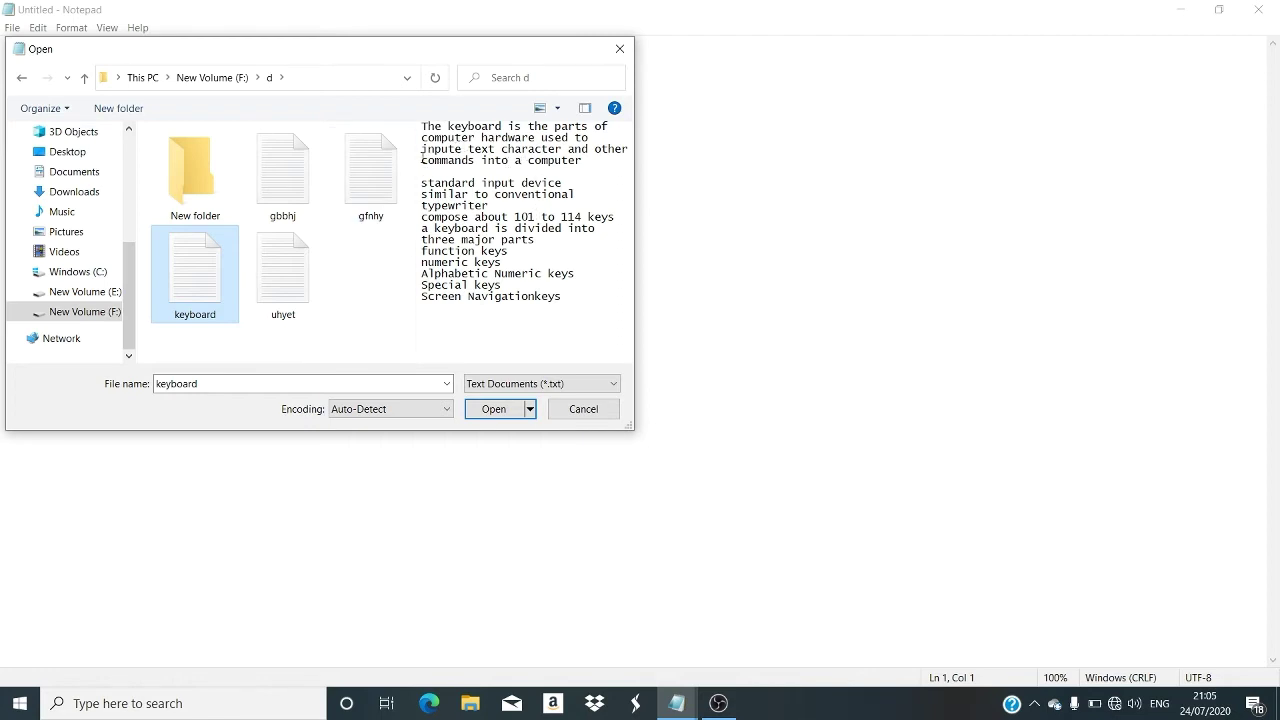
click(506, 410)
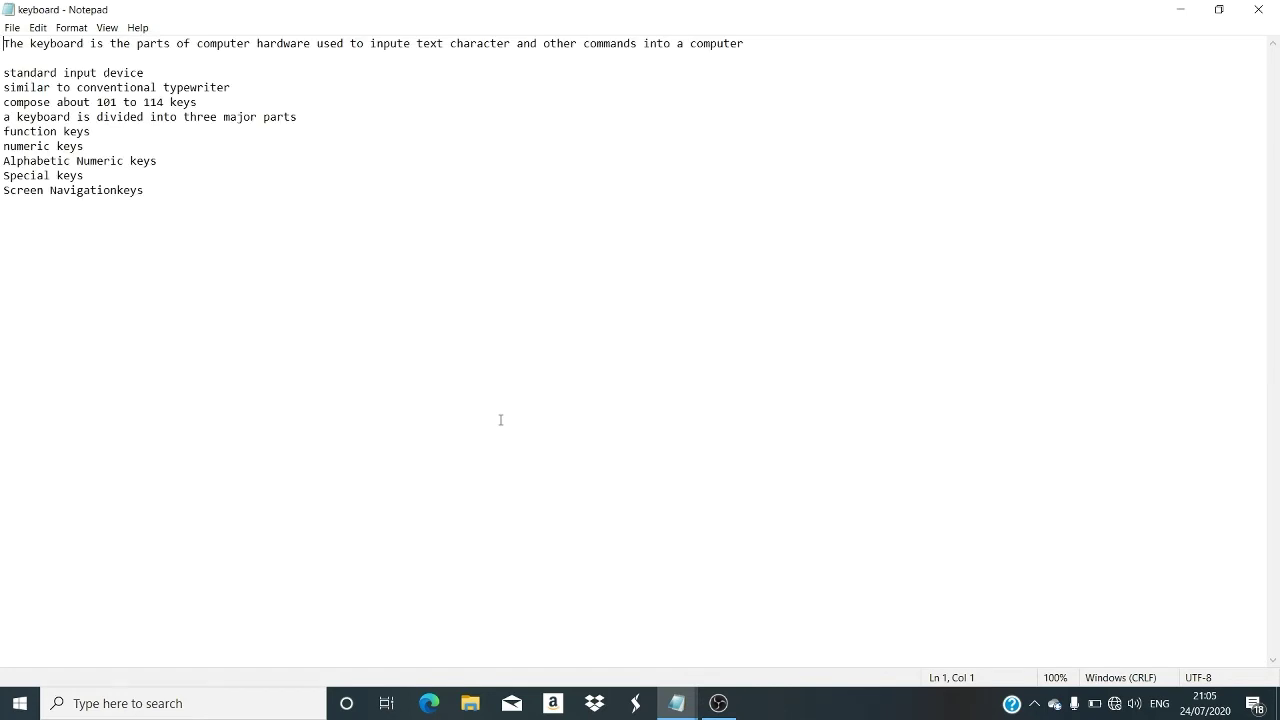
Start a new document in place of the keyboard file and write "asd" in it.
click(12, 27)
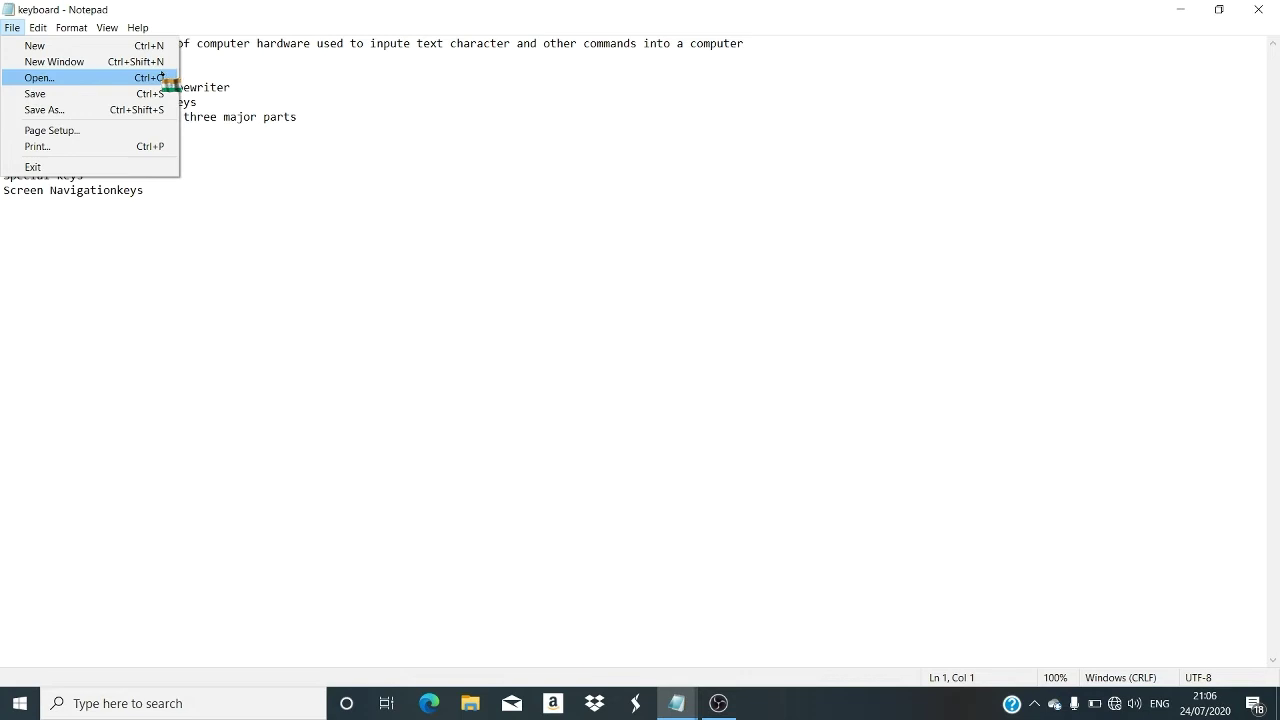
click(337, 234)
click(33, 29)
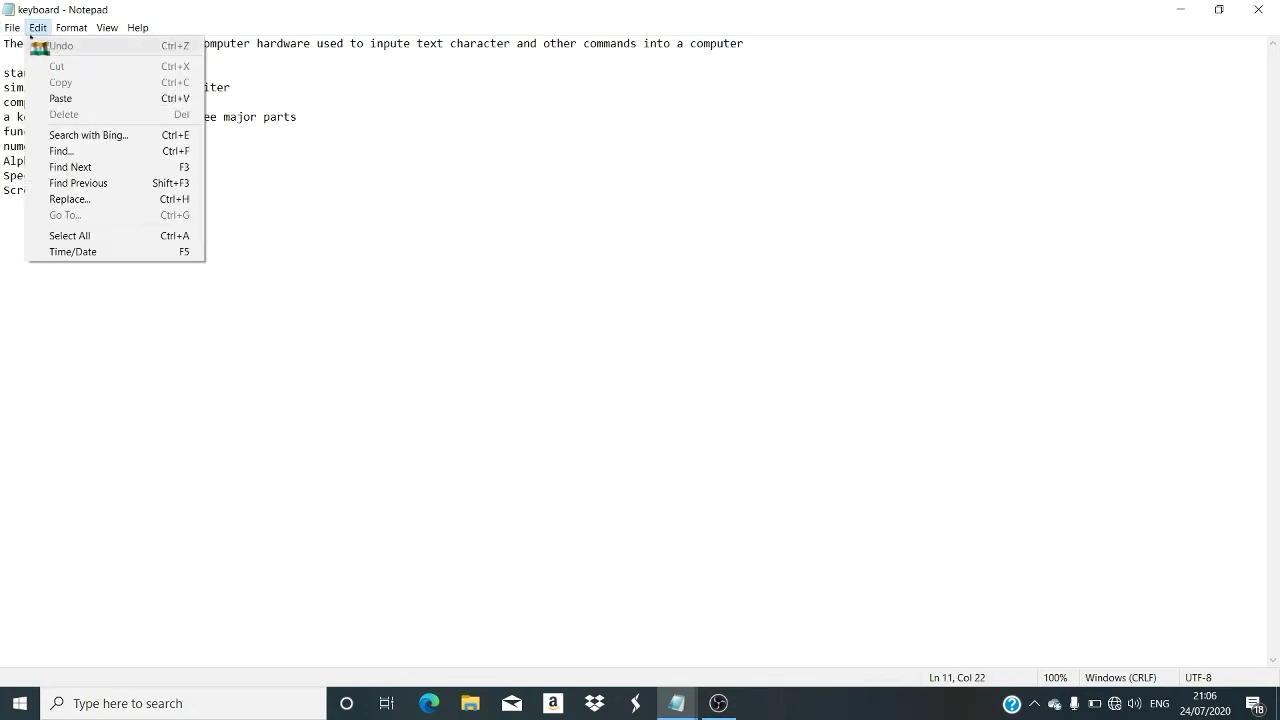
click(30, 44)
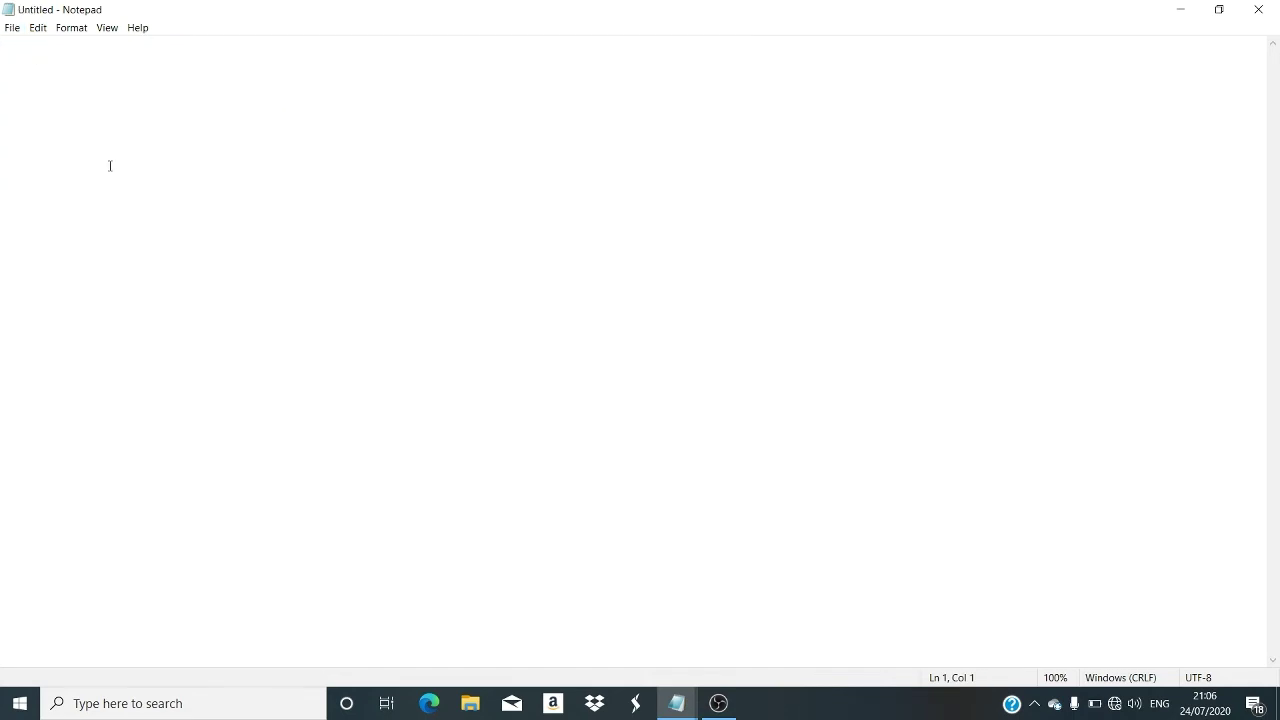
text(asd)
Save the document in the folder d on New Volume (F:) under the file name tfghtr.txtfbgb.
click(13, 30)
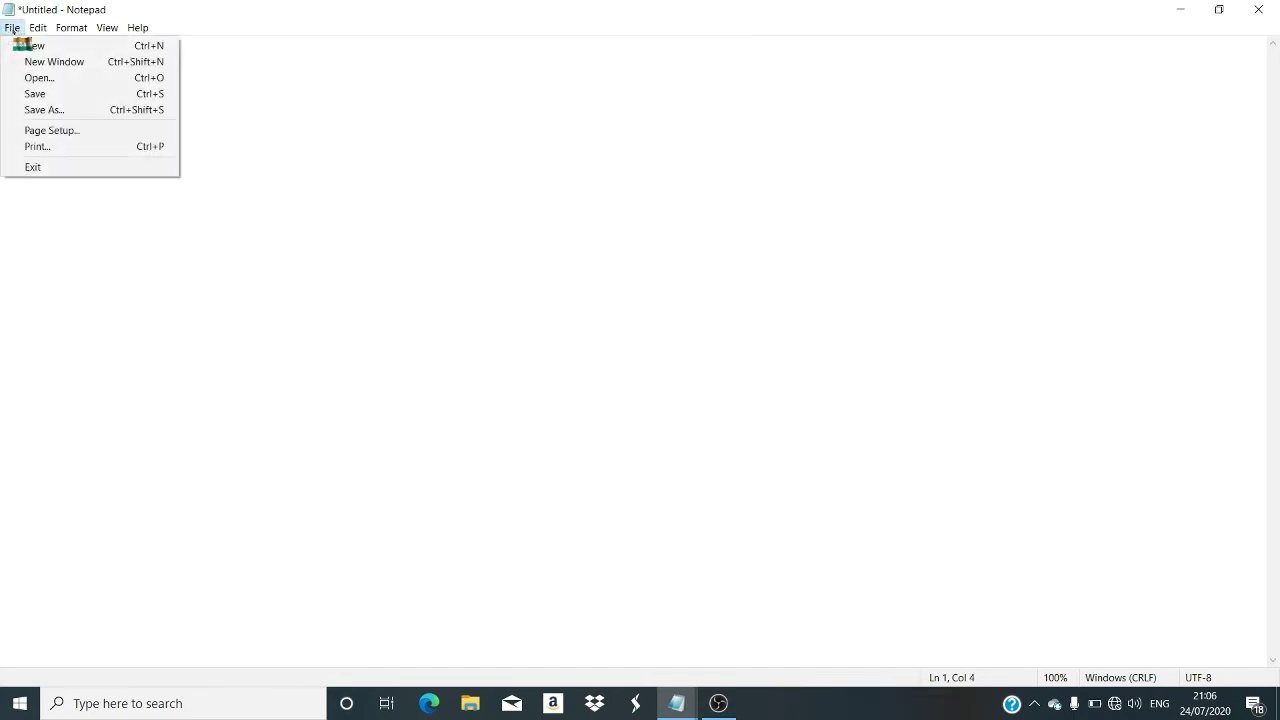
click(409, 182)
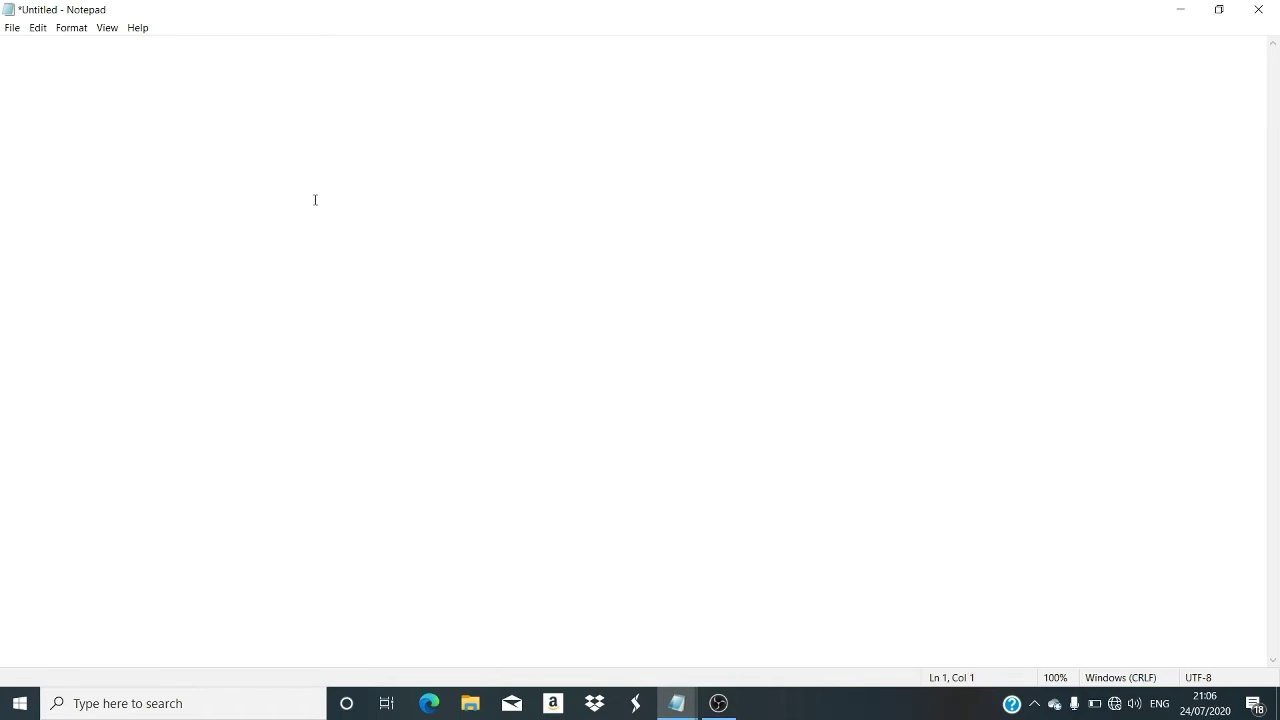
click(17, 28)
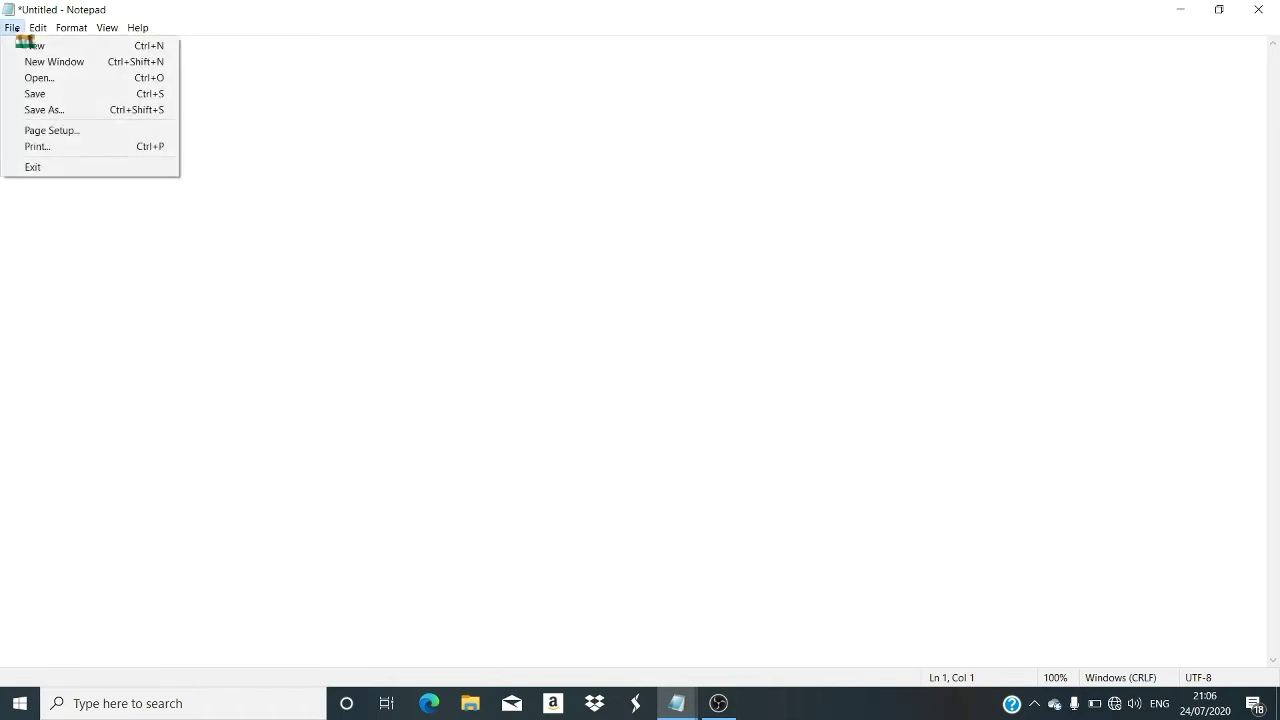
click(65, 93)
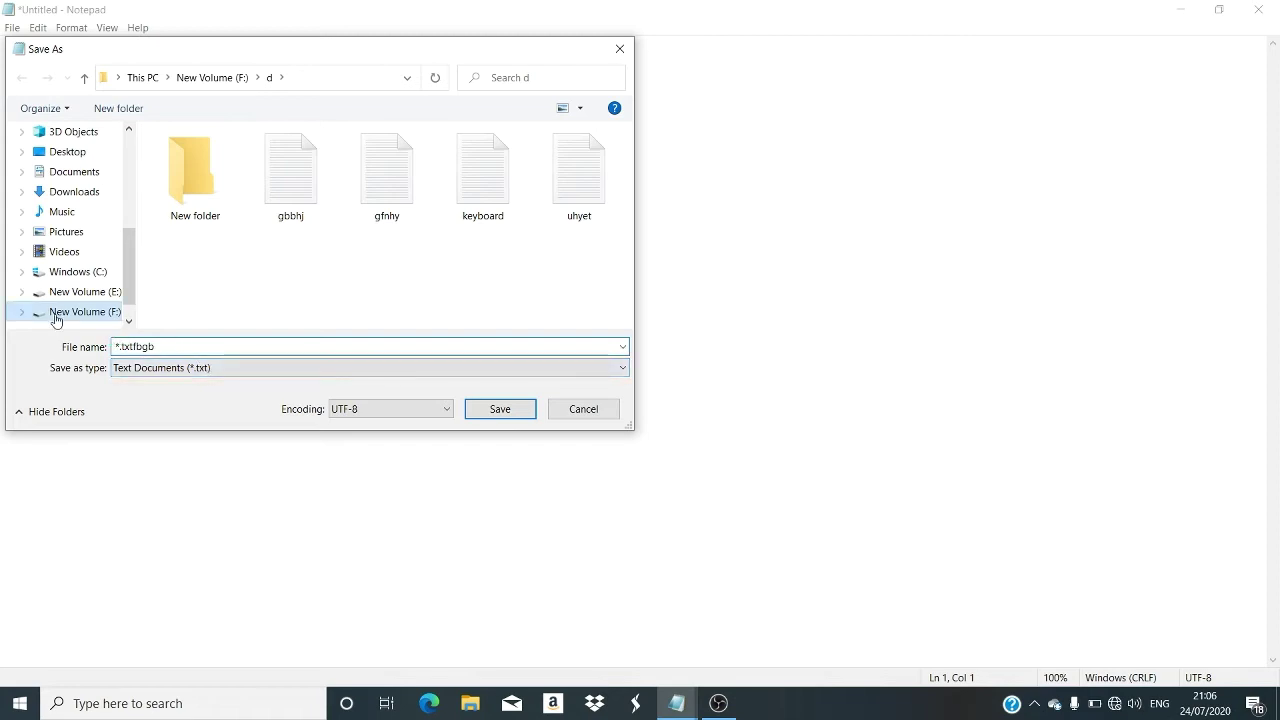
drag(94, 257, 70, 292)
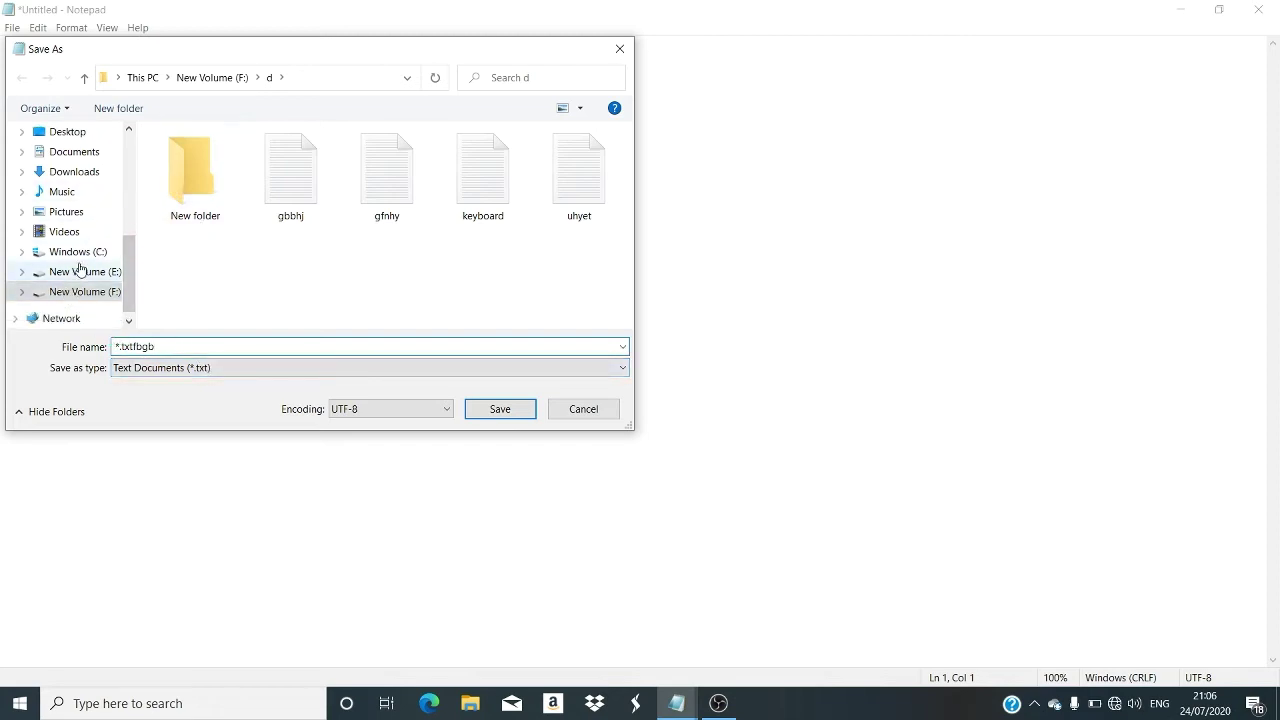
click(80, 270)
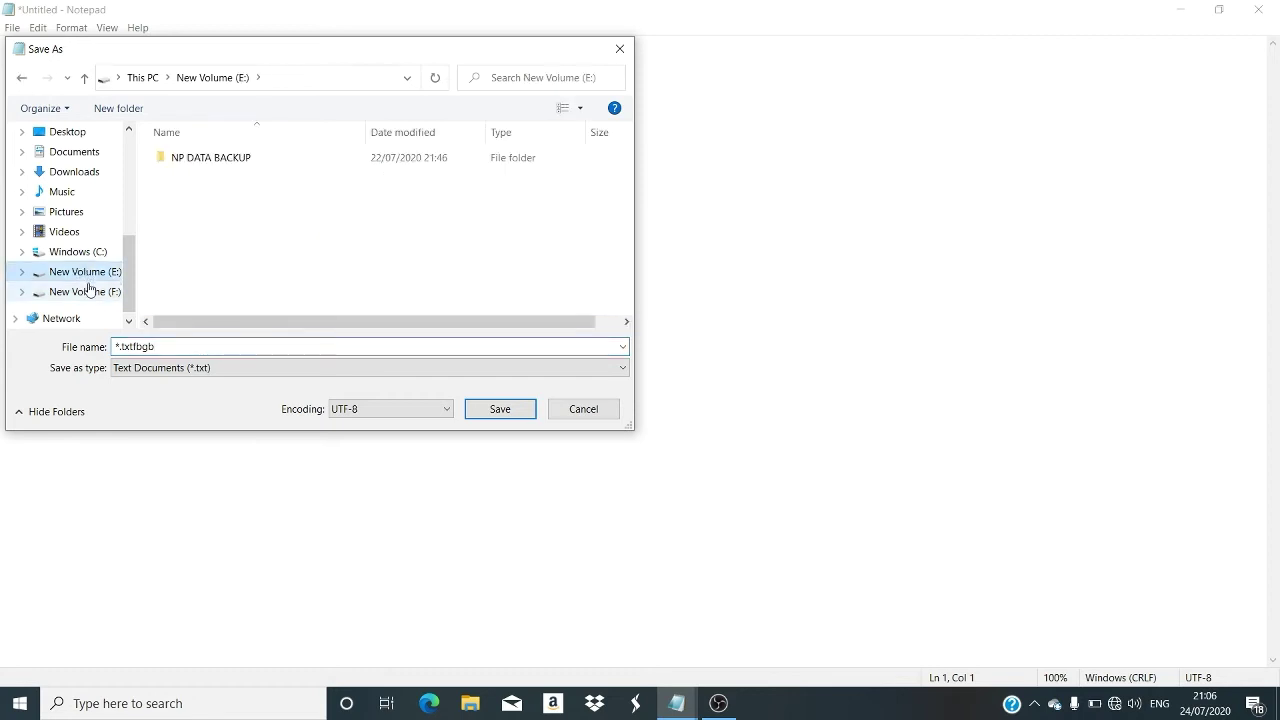
click(88, 290)
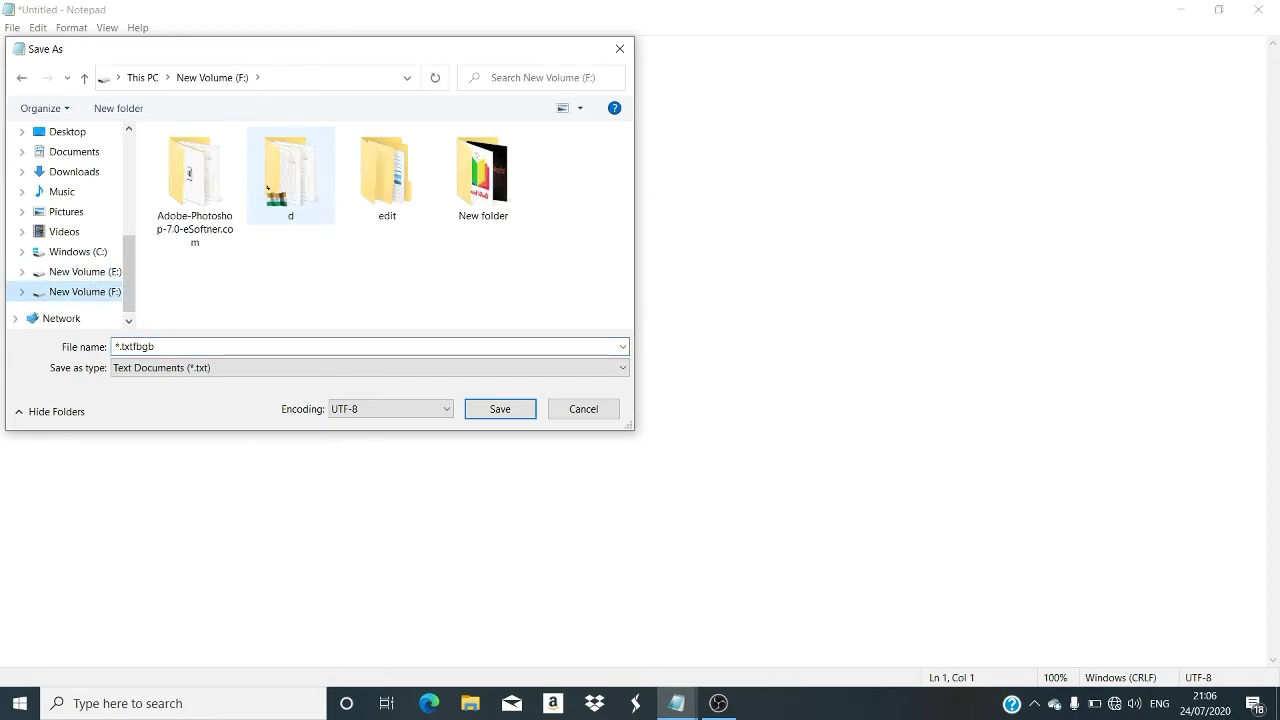
double_click(285, 168)
drag(268, 190, 191, 243)
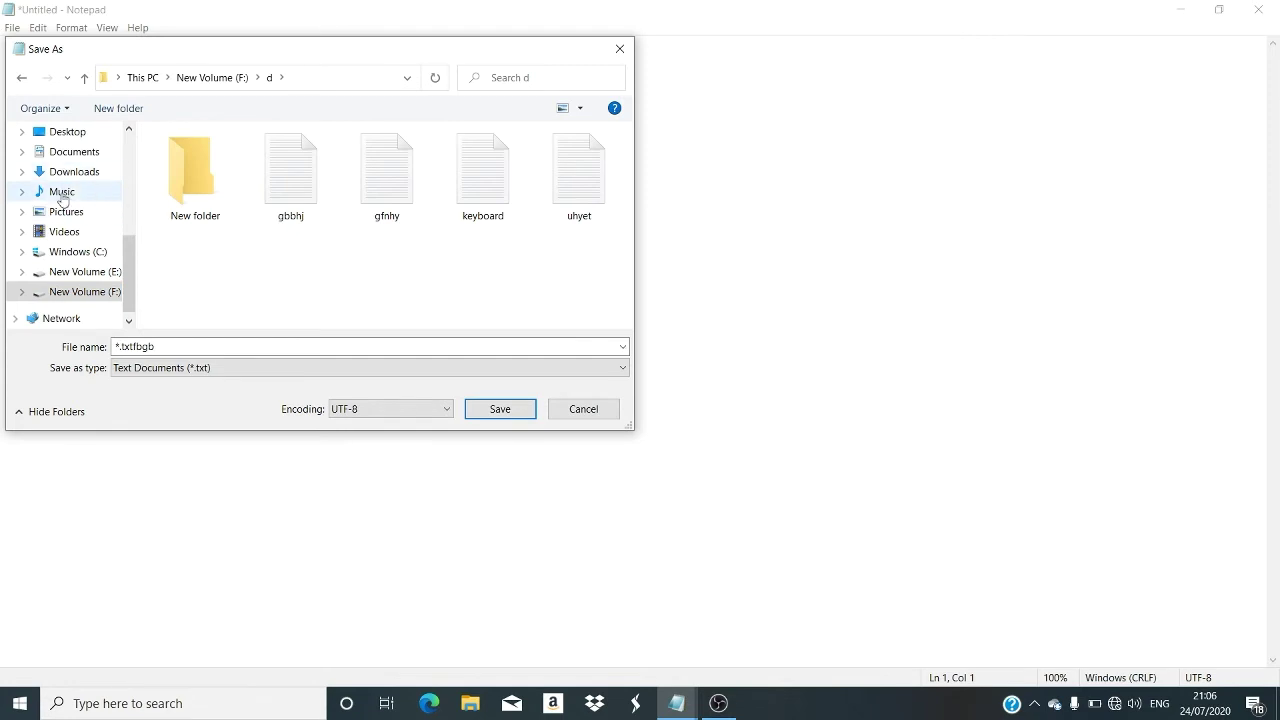
click(305, 346)
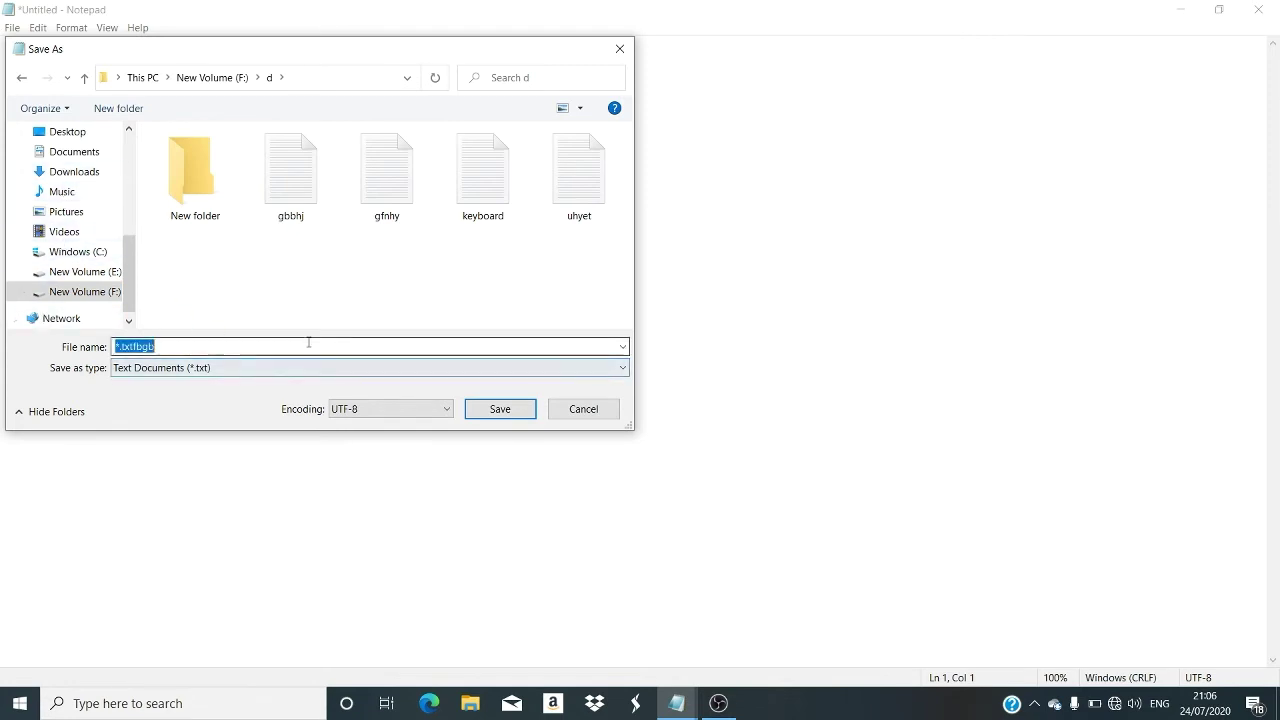
click(508, 410)
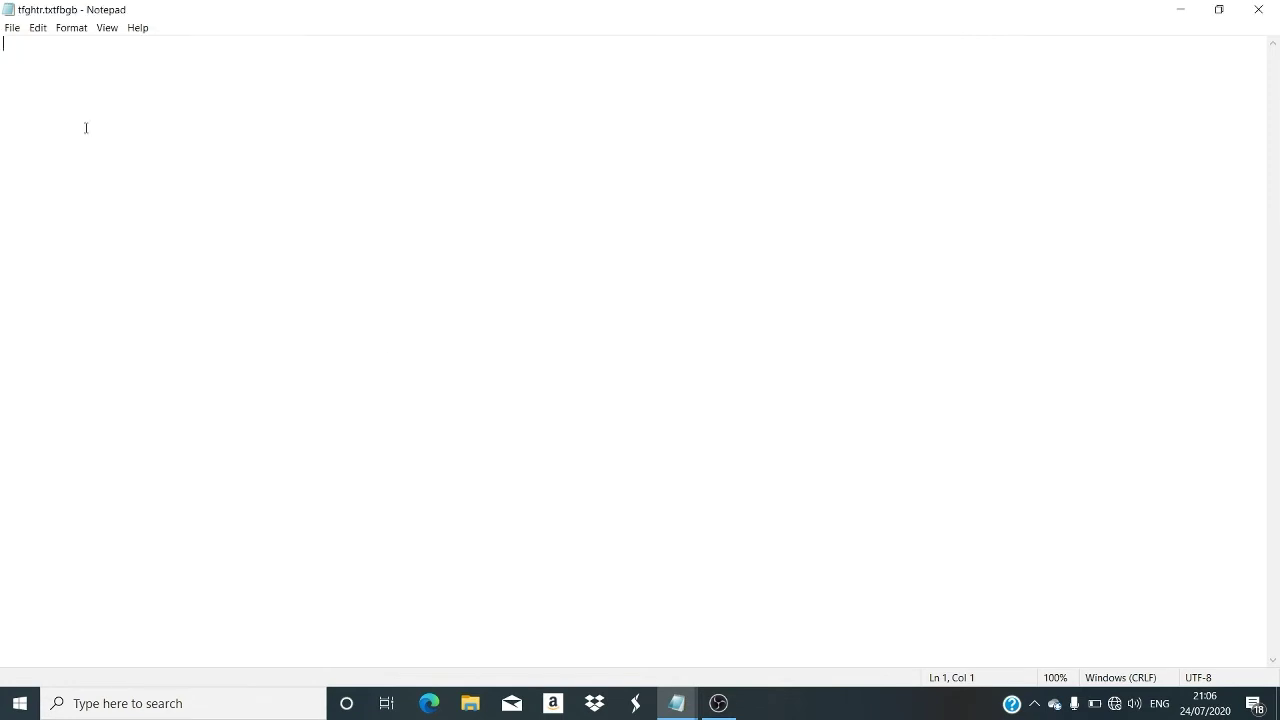
Save the document as a new text file in folder d, using a person's first name as the file name.
mouse_move(0, 20)
mouse_down()
mouse_move(31, 12)
mouse_move(8, 27)
mouse_up()
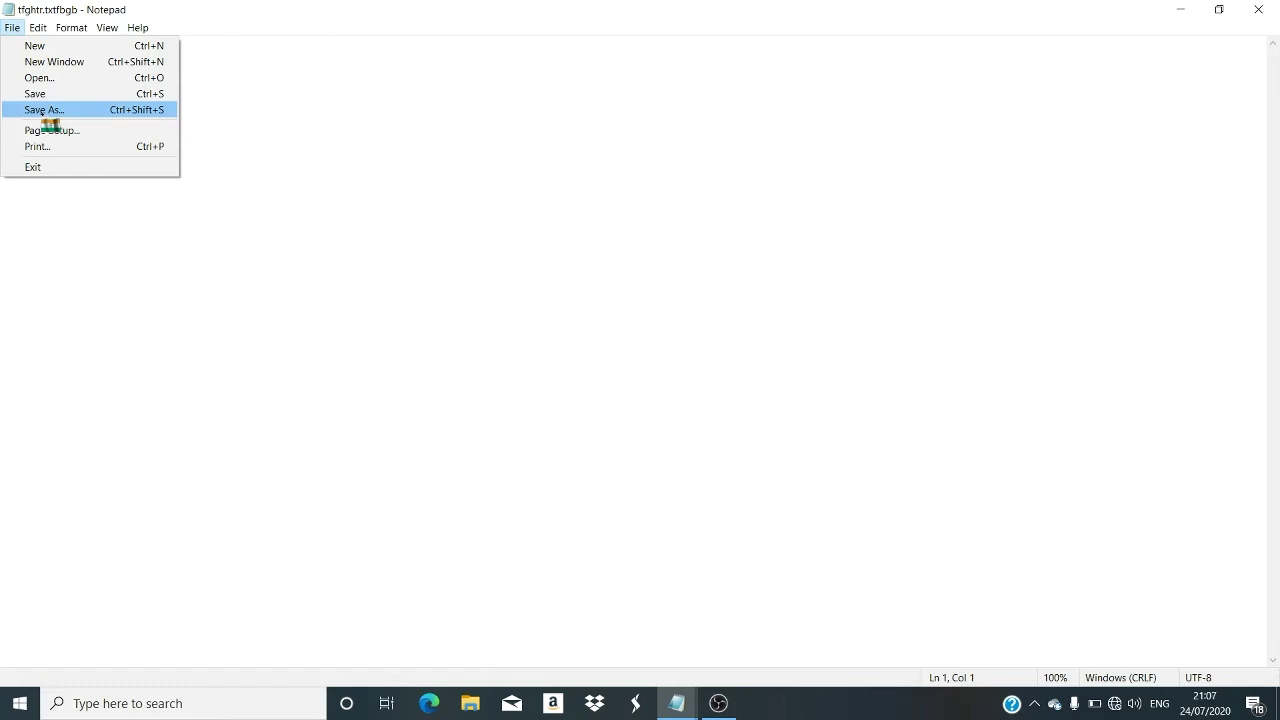
click(55, 109)
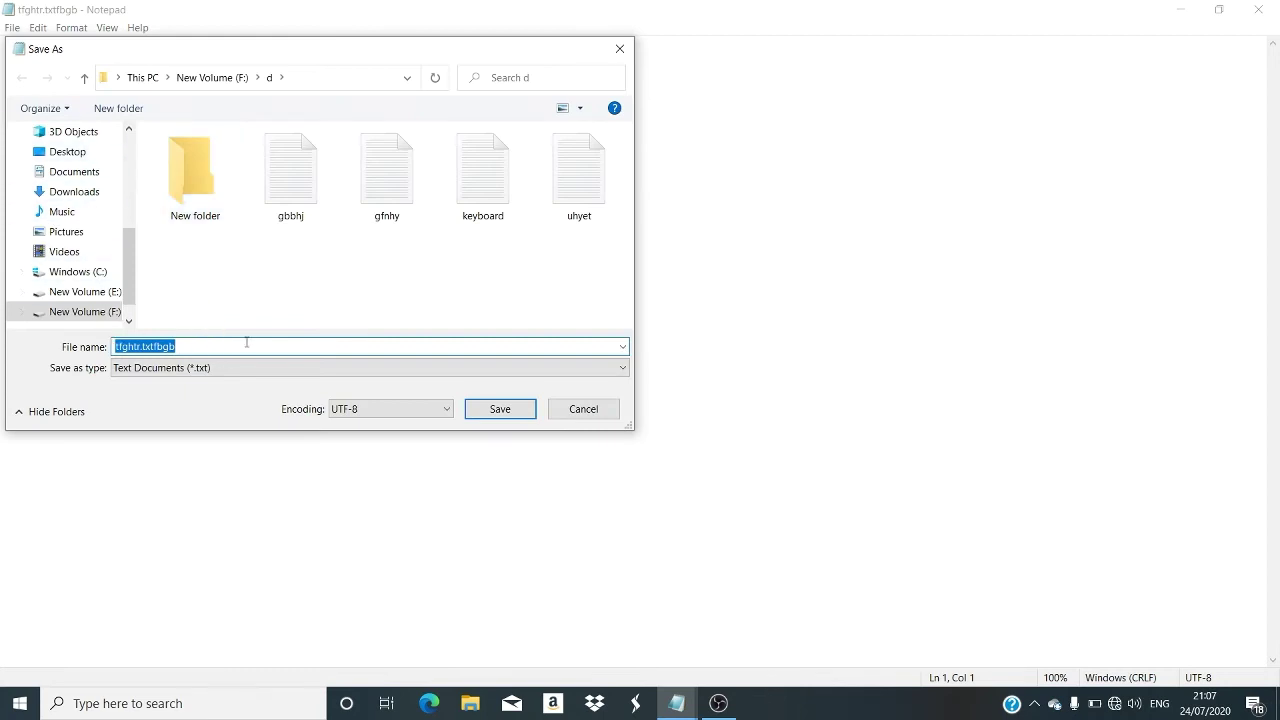
key(BackSpace)
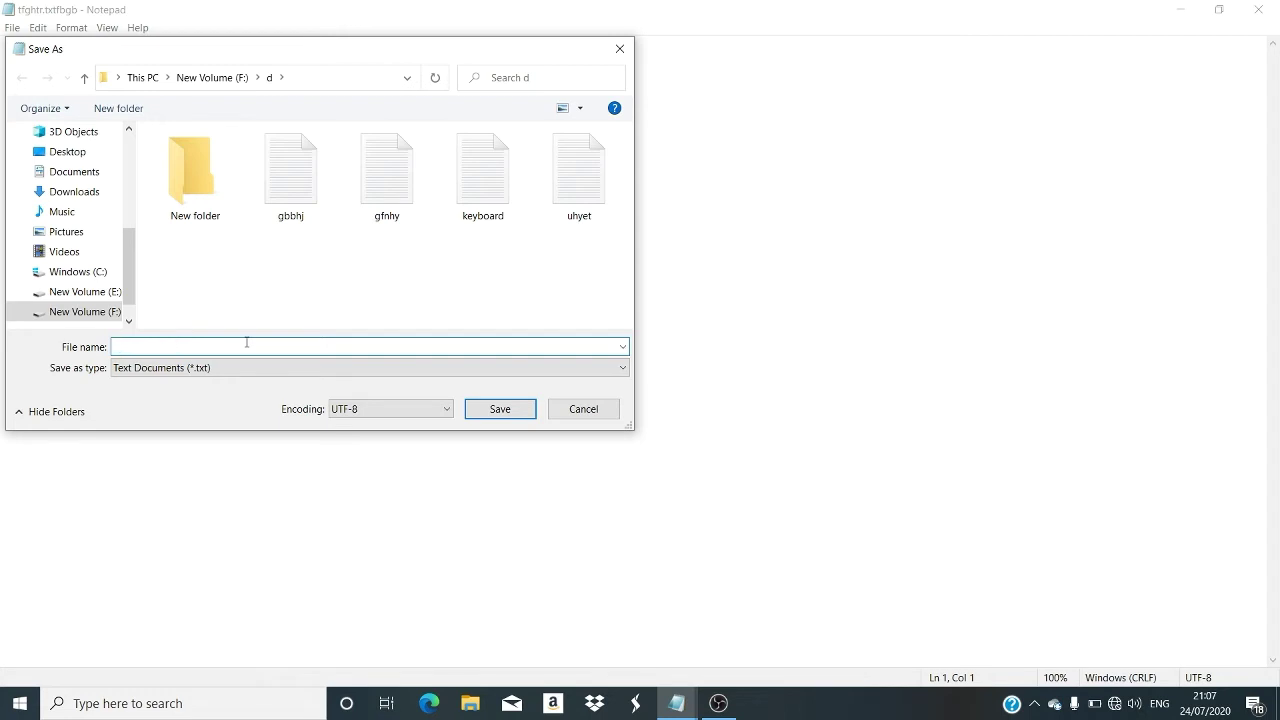
text(d)
text(ah)
key(BackSpace)
key(BackSpace)
text(hananjay)
drag(244, 56, 428, 116)
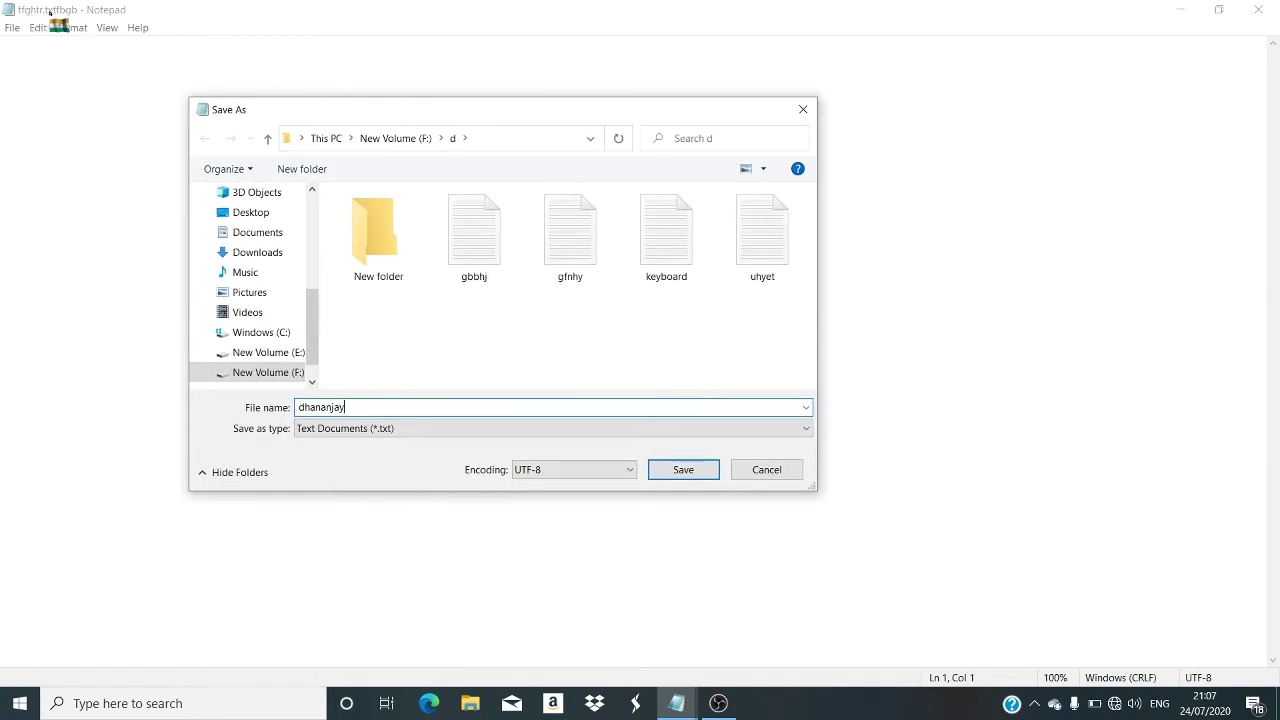
click(681, 469)
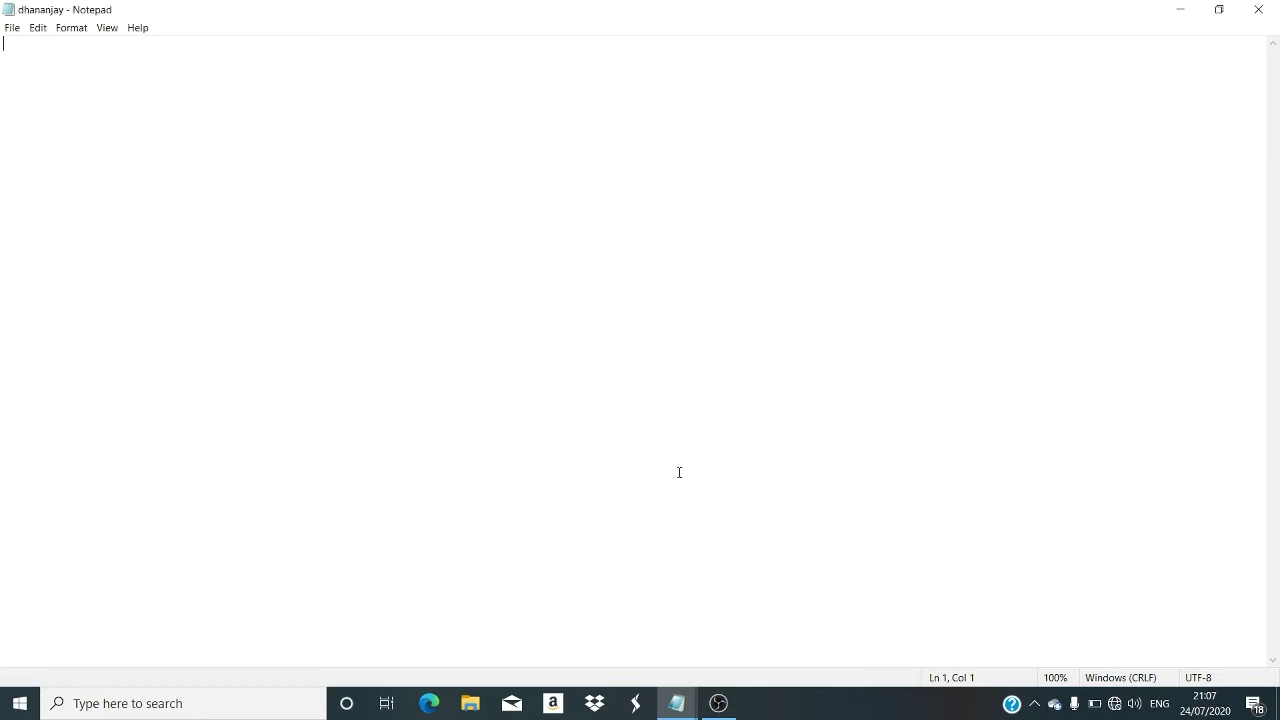
View the page setup's paper, orientation and margin options and close the dialog without changing anything.
click(12, 27)
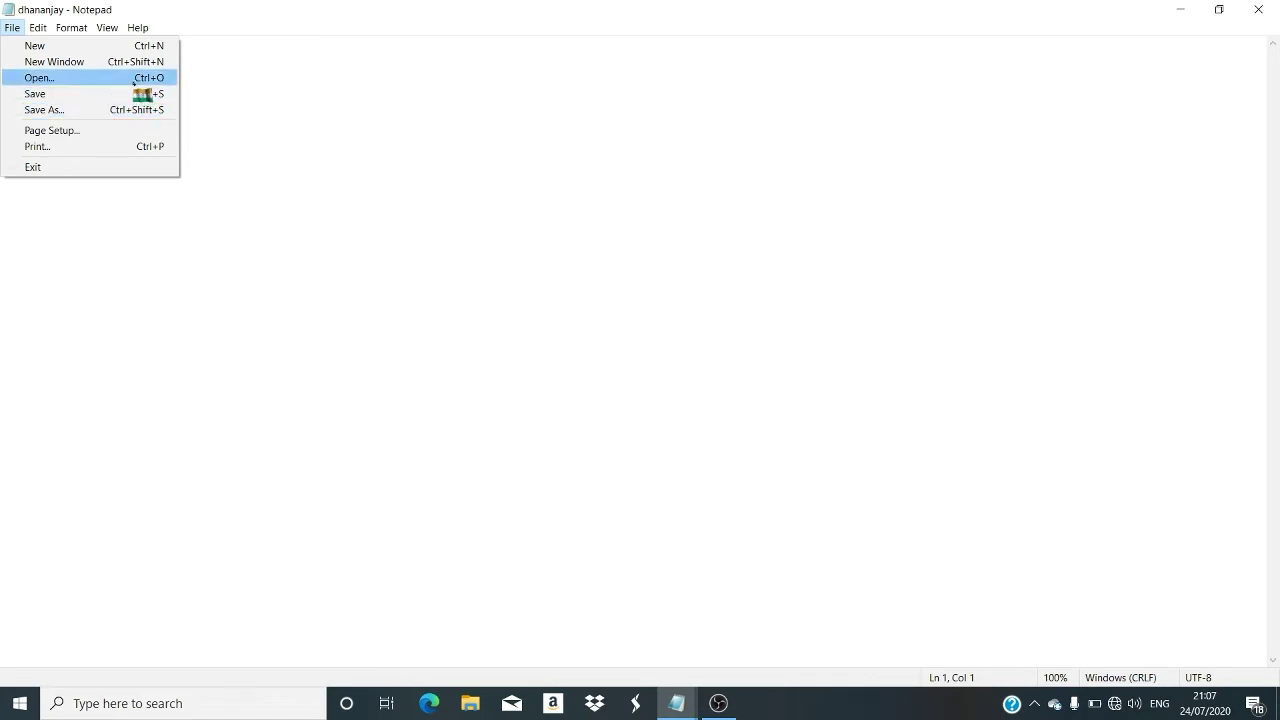
click(405, 103)
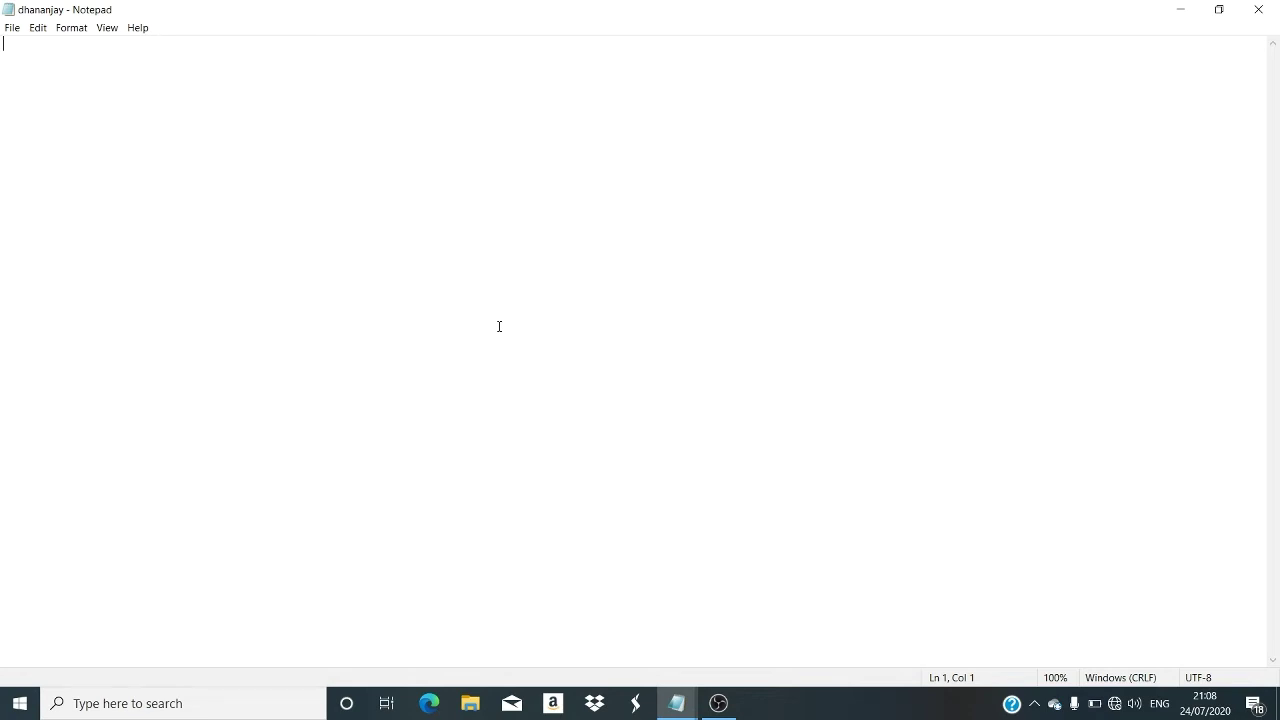
click(14, 28)
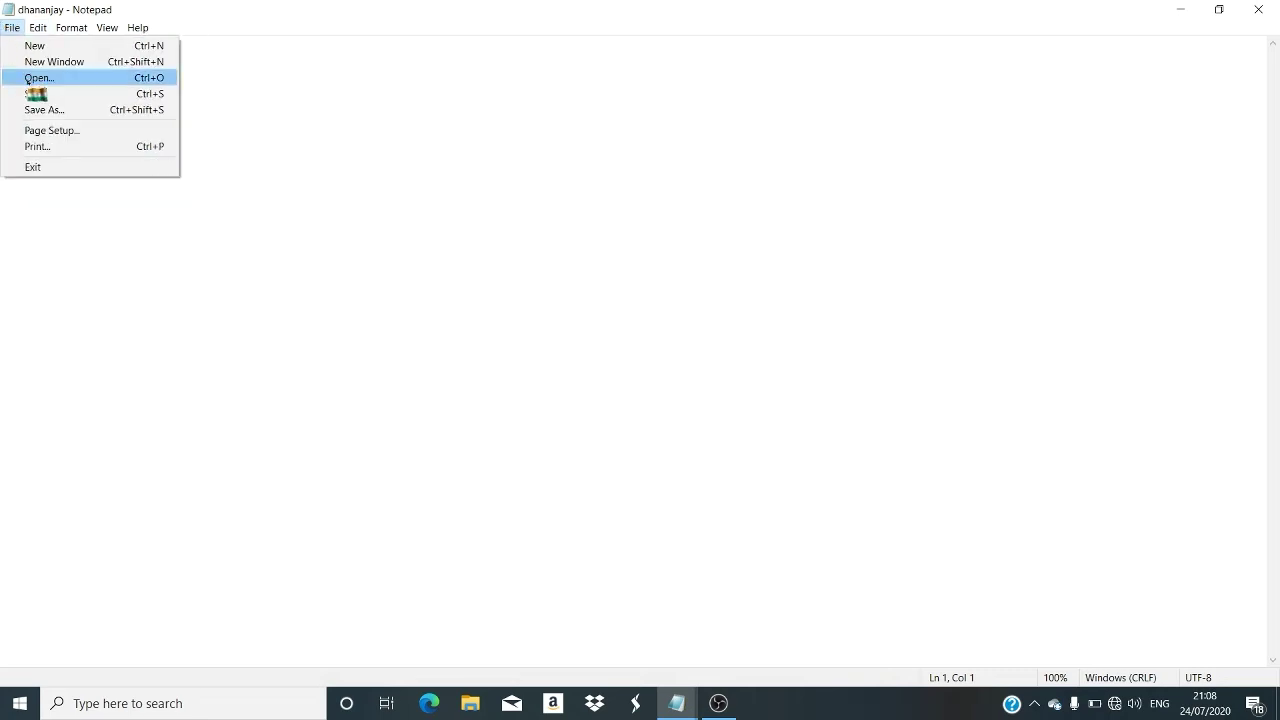
click(52, 131)
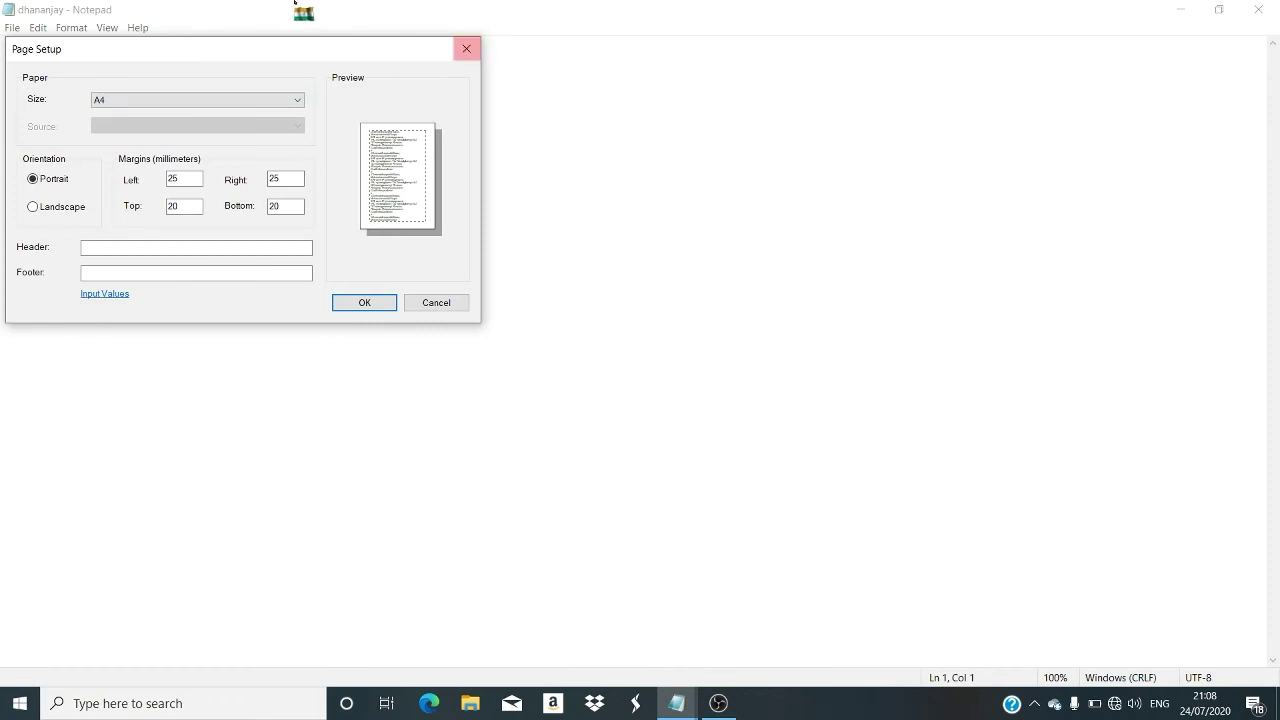
drag(330, 55, 477, 226)
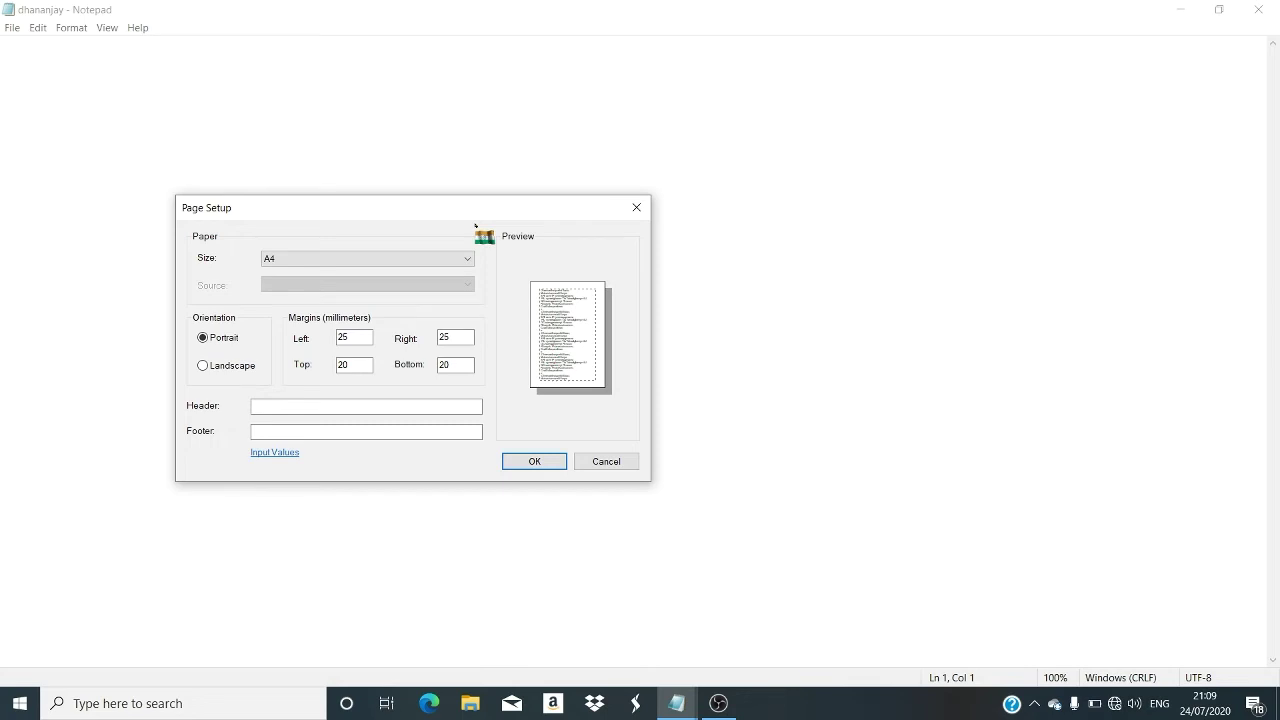
click(636, 207)
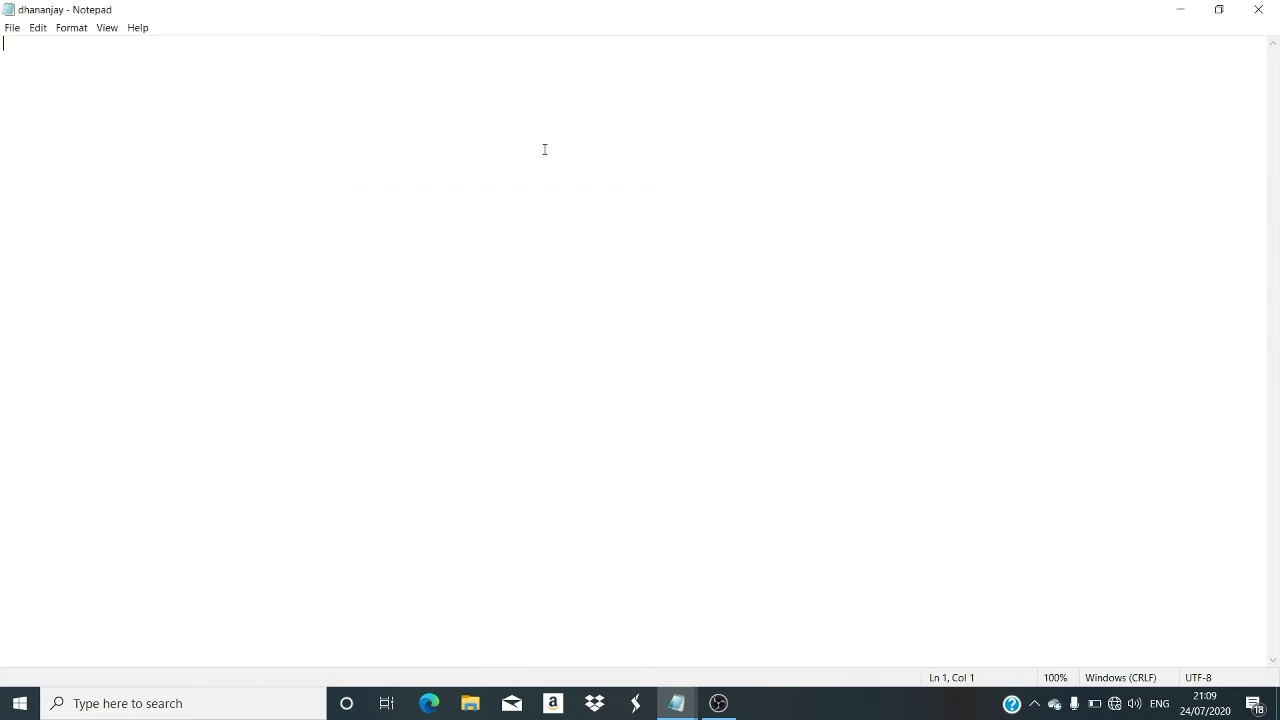
Set up the page with A4 paper in landscape orientation, check the margin fields, and apply the settings.
click(12, 28)
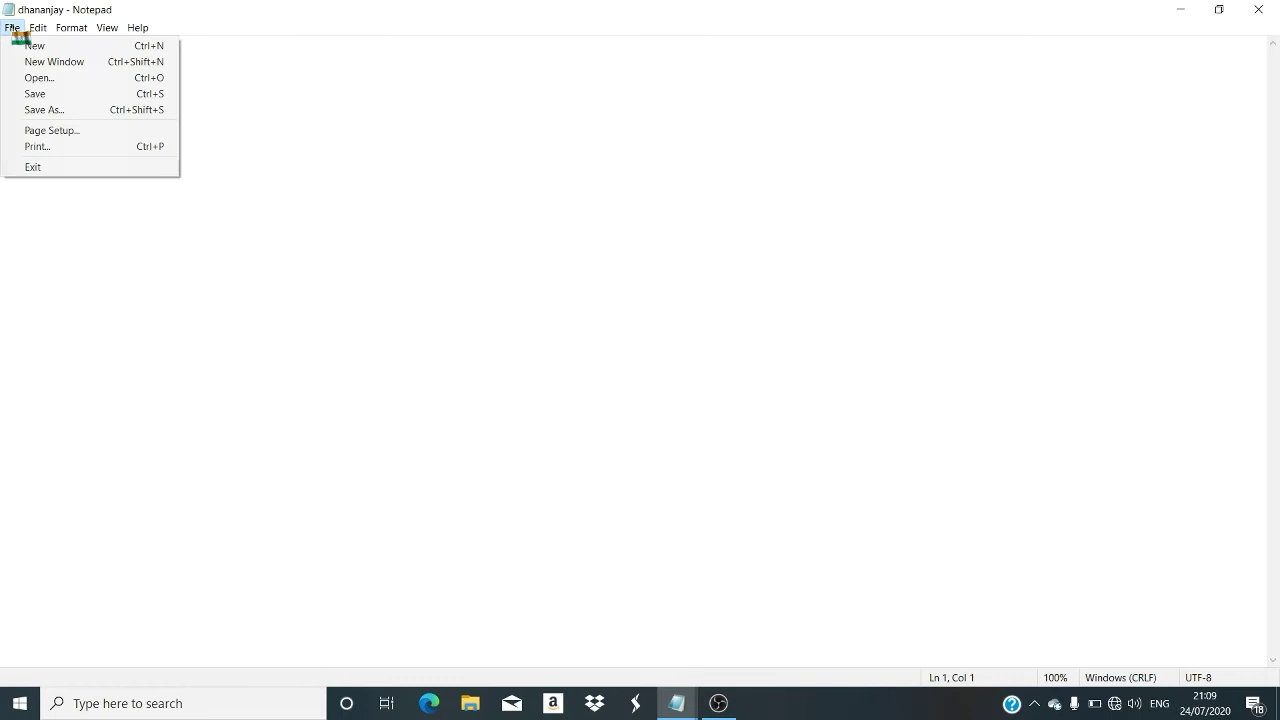
click(84, 131)
drag(286, 51, 505, 167)
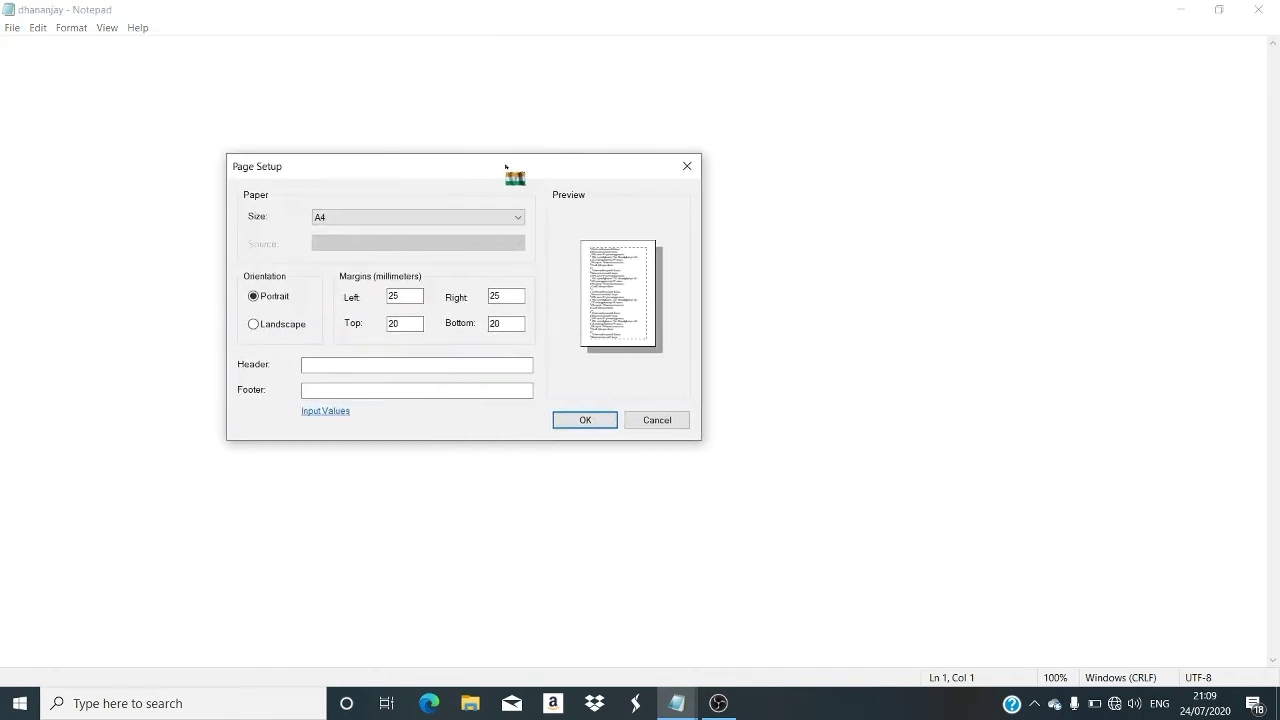
click(366, 217)
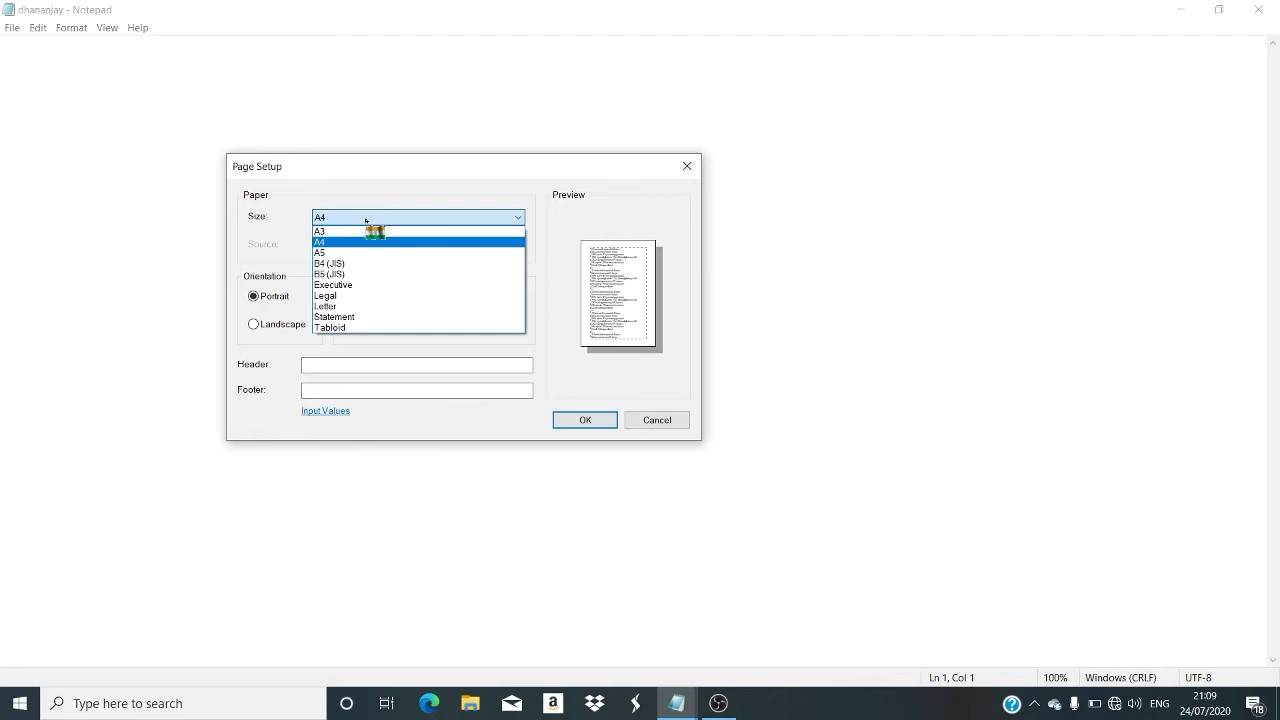
click(368, 241)
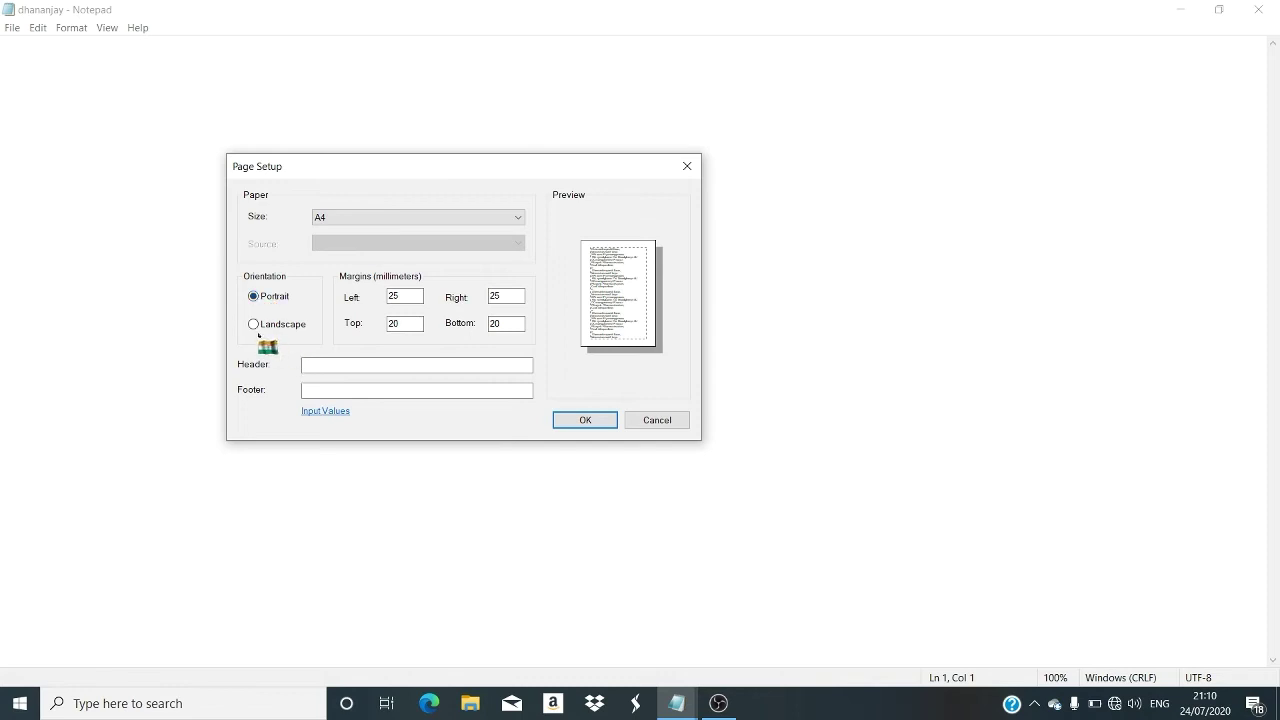
click(252, 326)
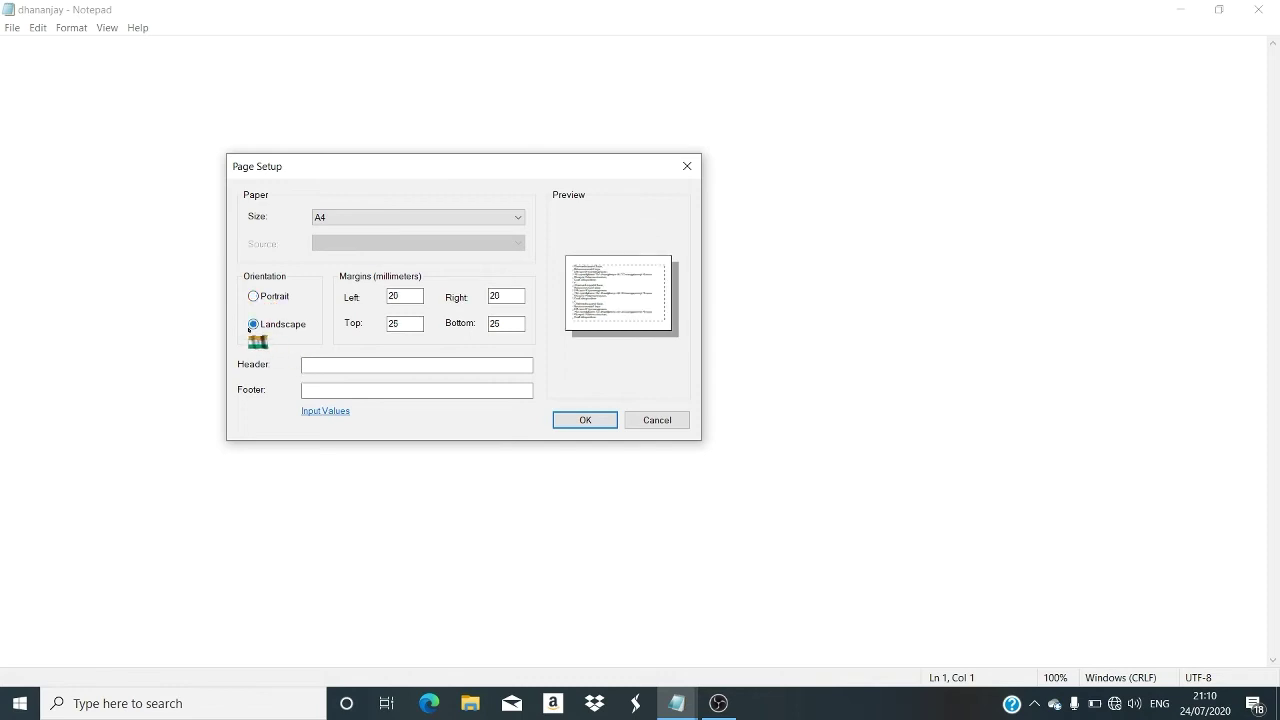
click(400, 296)
click(505, 298)
click(587, 422)
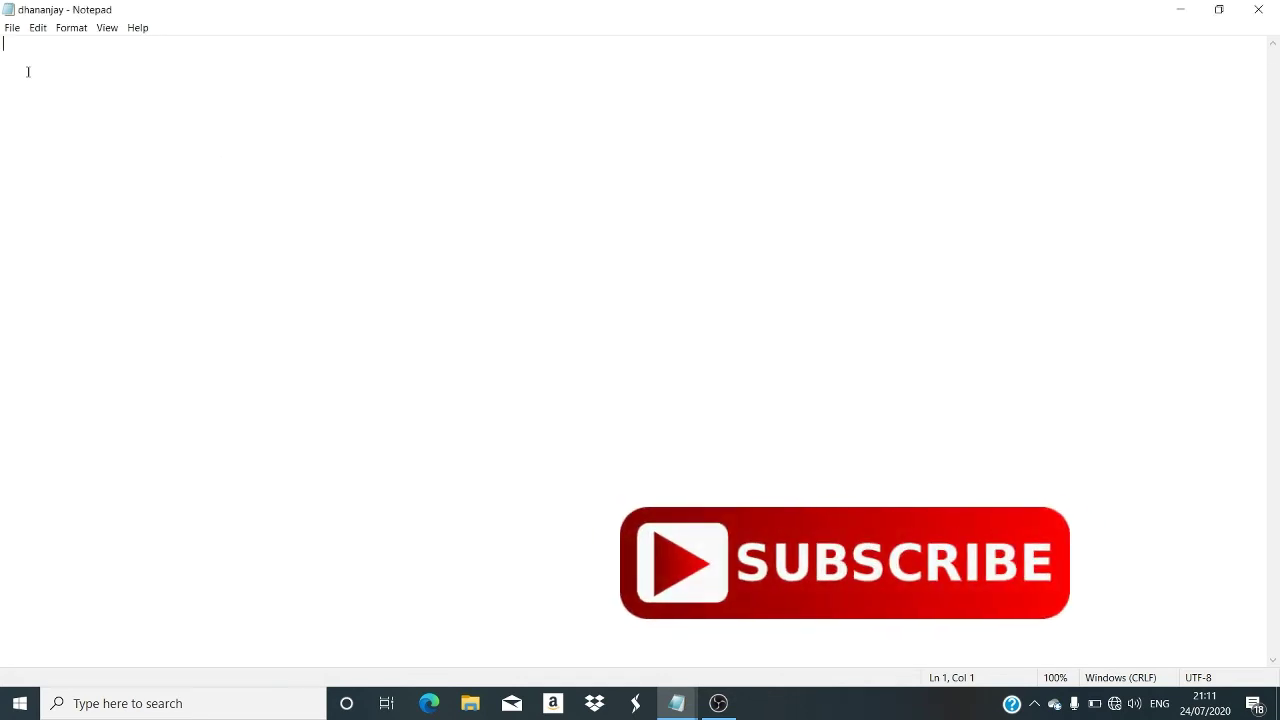
Try out the print settings for page range and number of copies, and cancel printing.
click(15, 29)
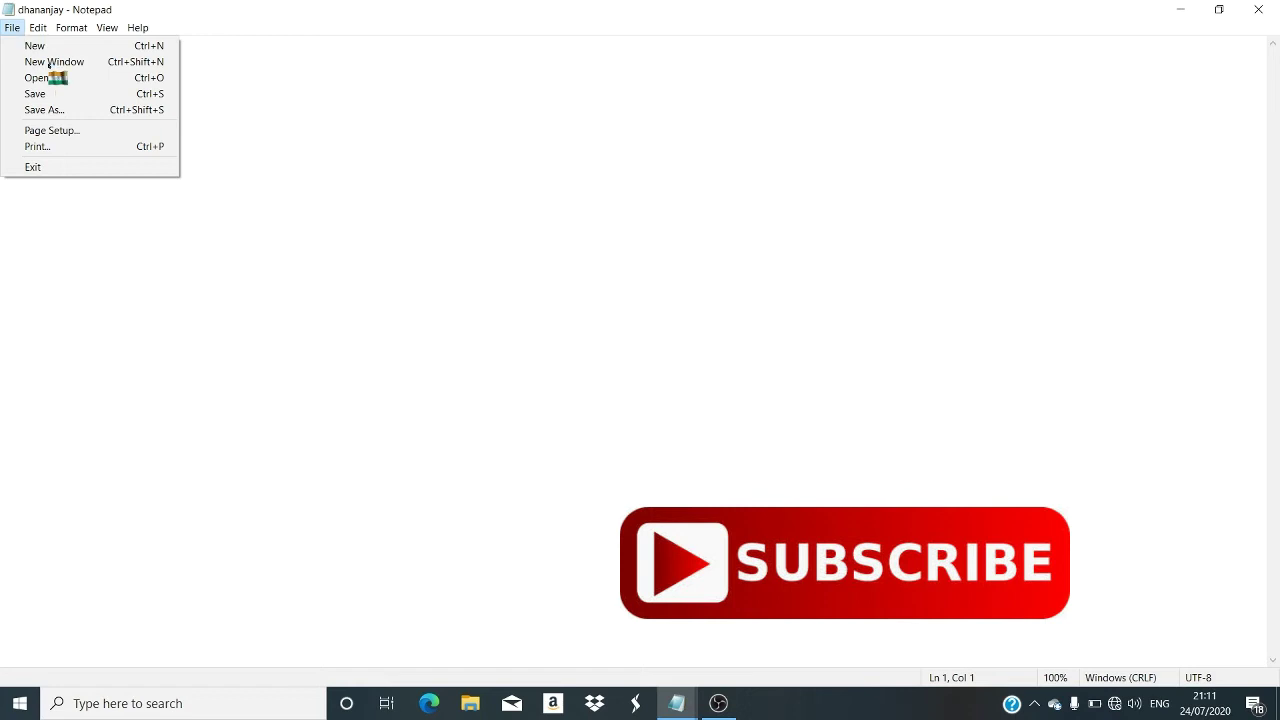
click(307, 216)
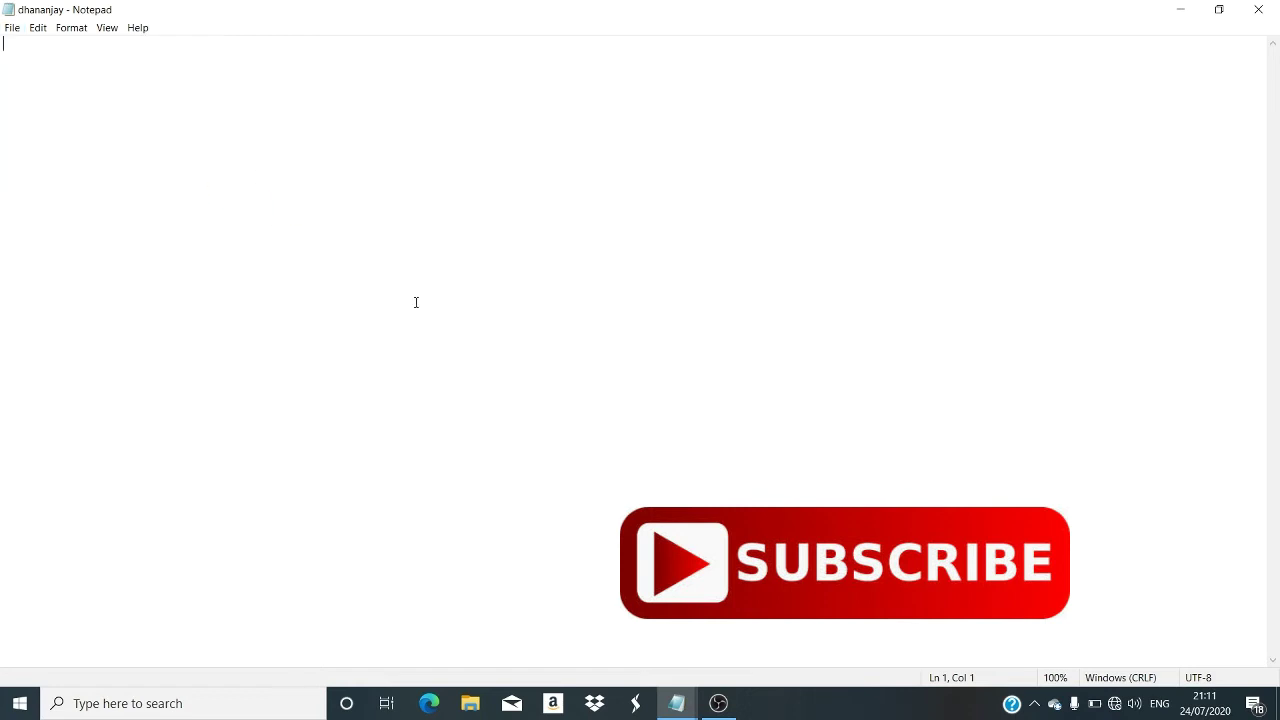
click(13, 28)
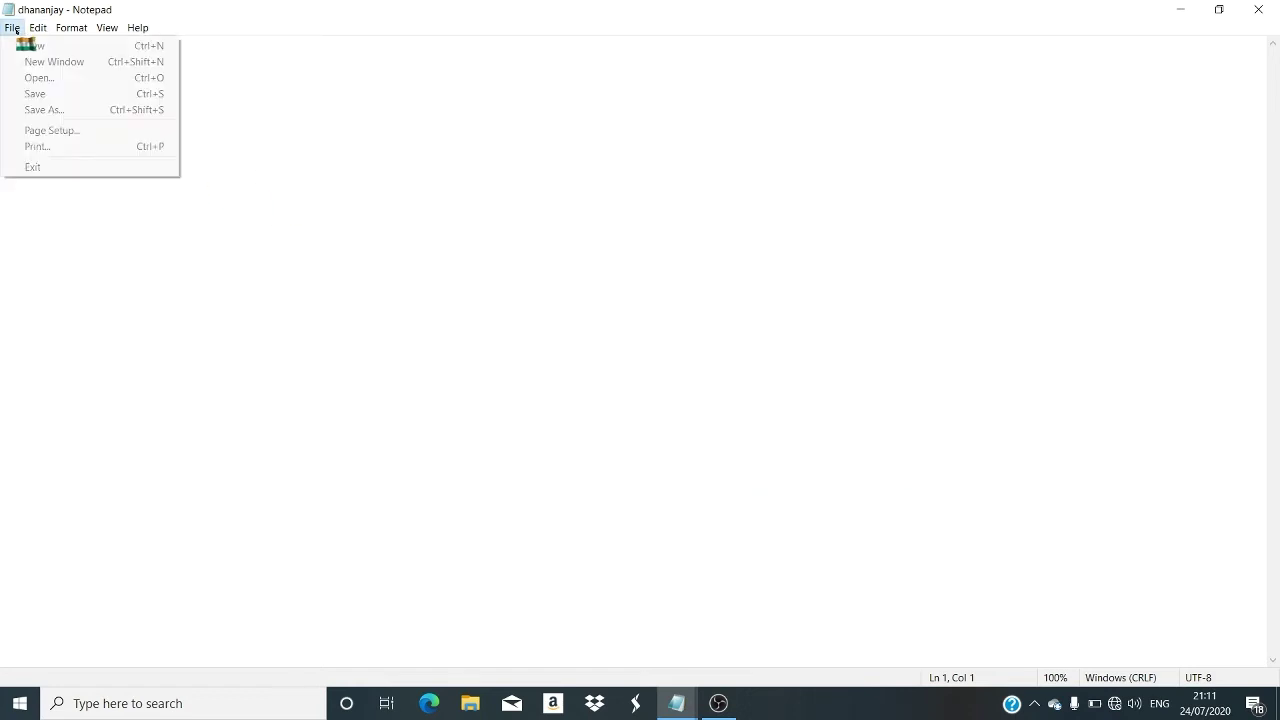
click(50, 150)
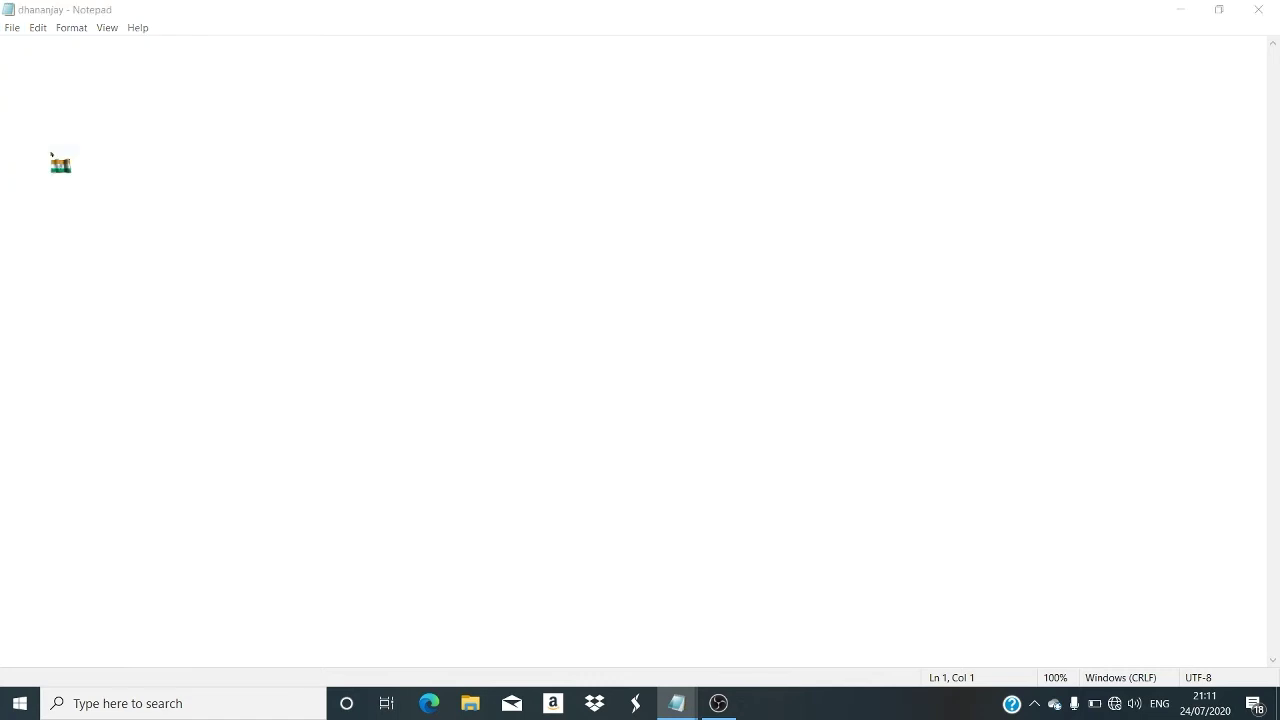
drag(191, 49, 399, 131)
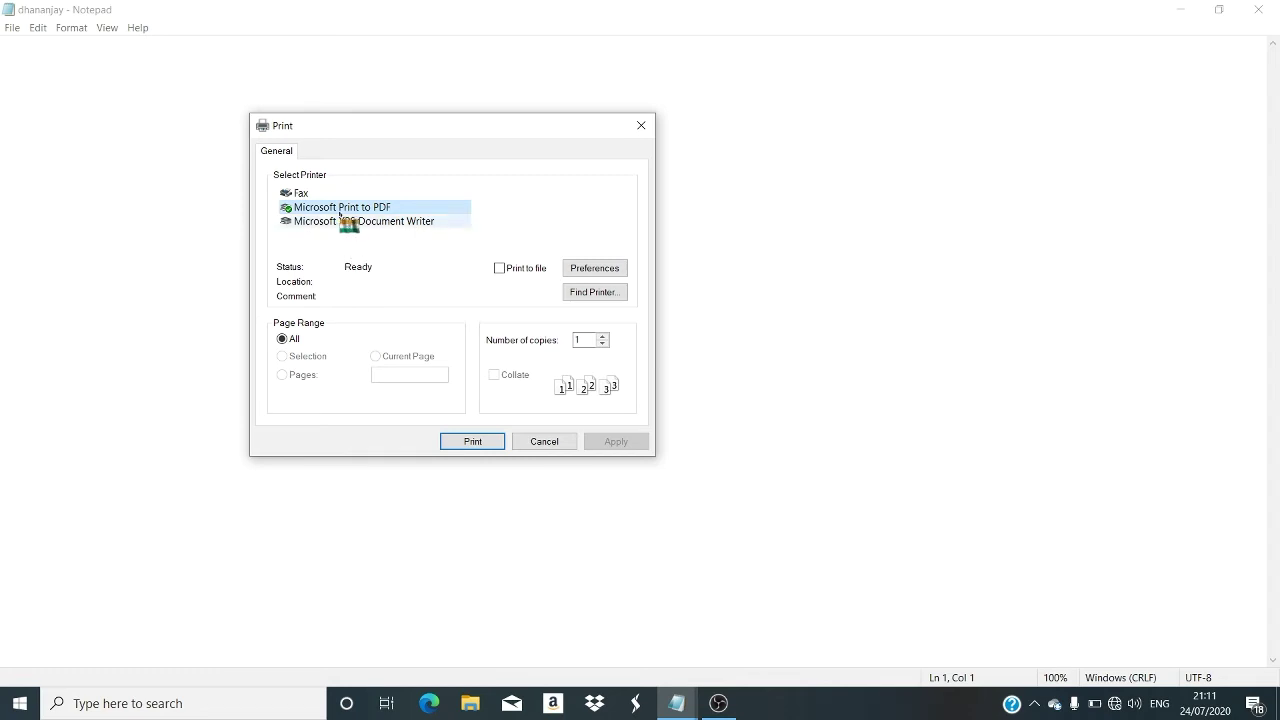
click(282, 340)
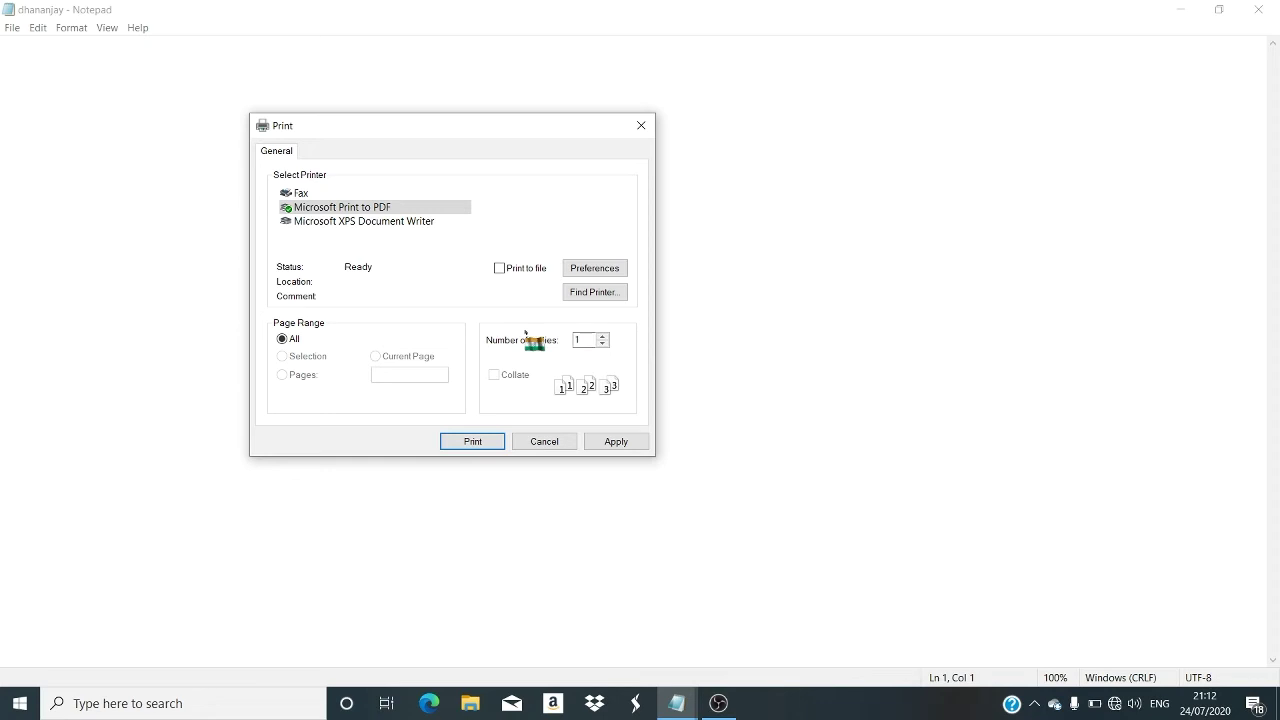
click(603, 343)
click(592, 338)
click(540, 444)
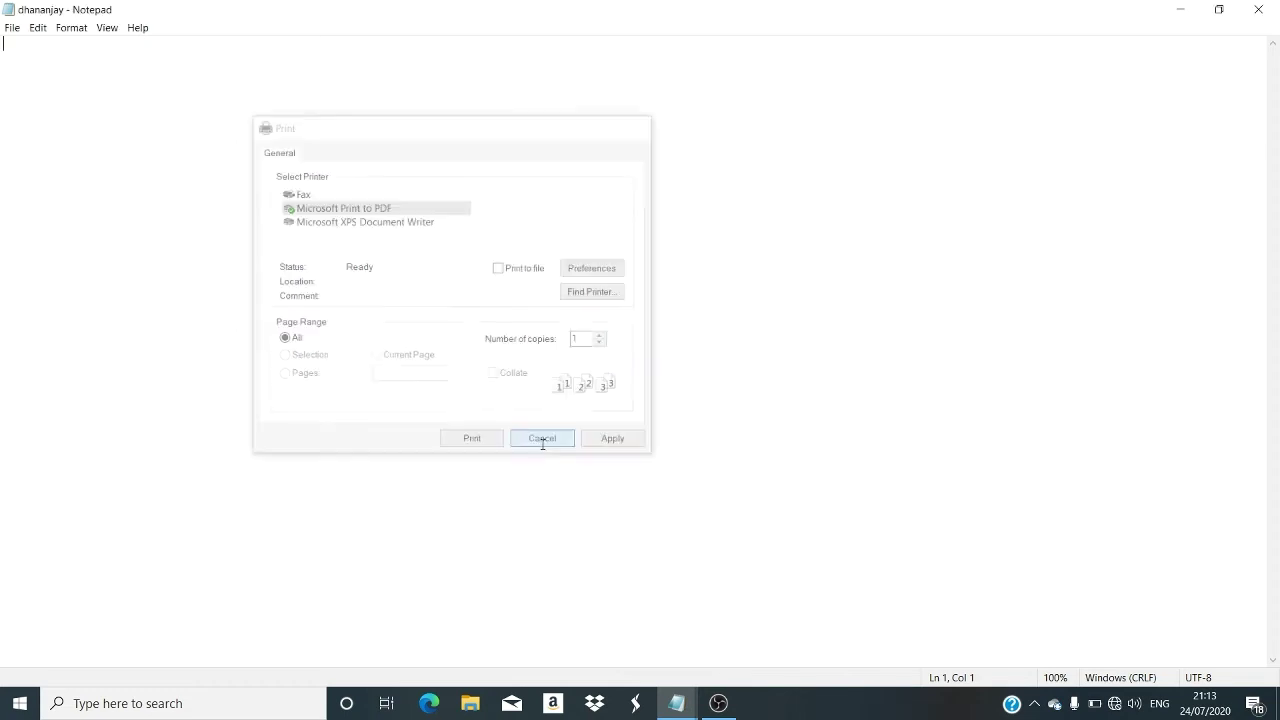
click(13, 28)
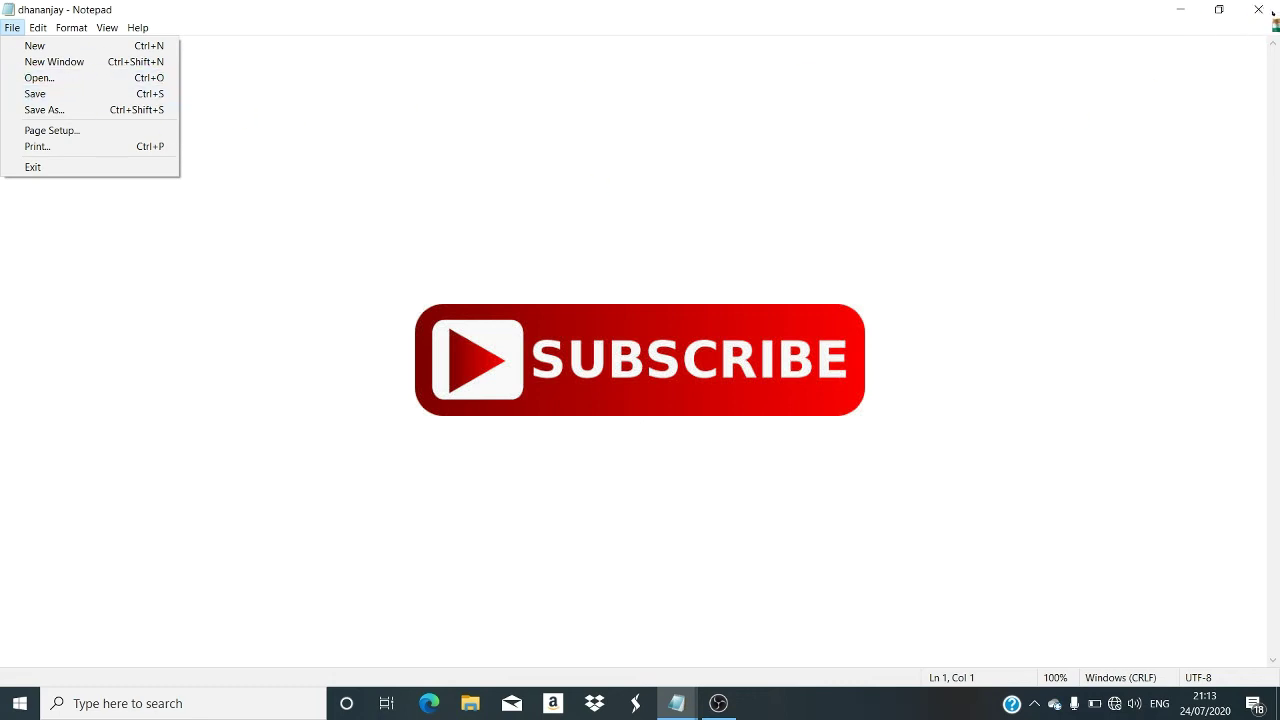
Exit the current Notepad document and reopen Notepad as a blank, maximized window.
click(140, 167)
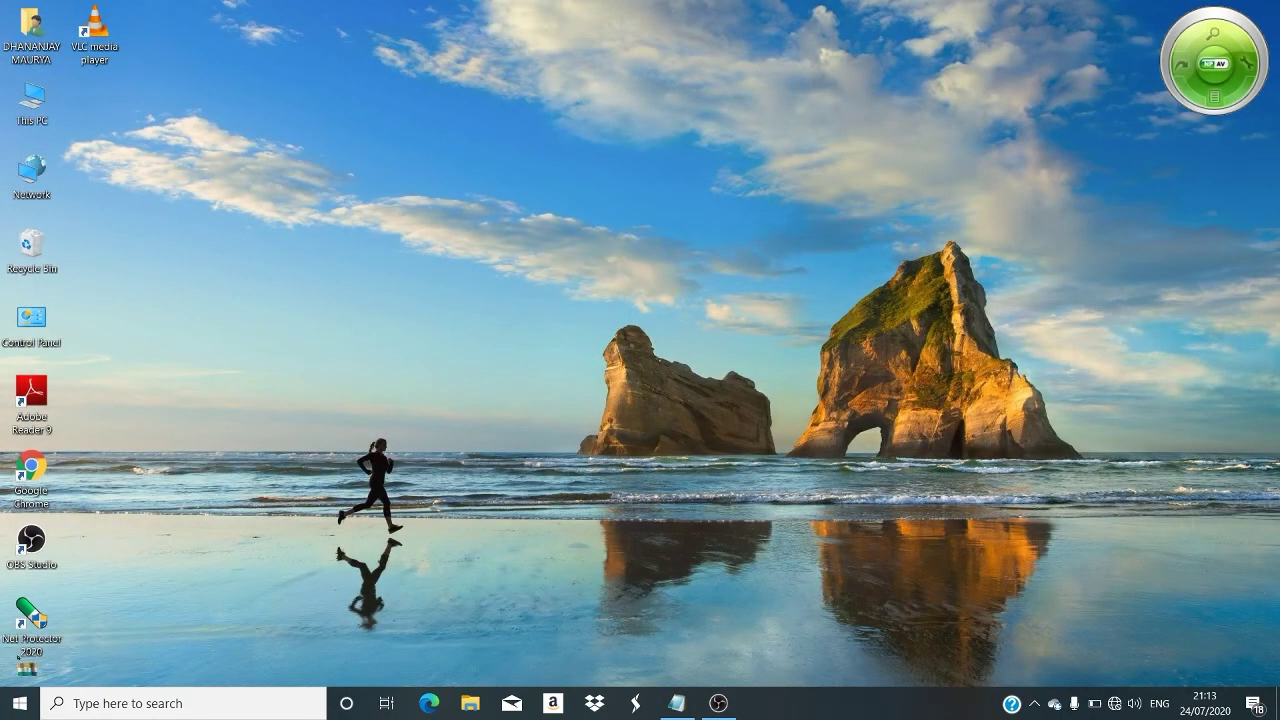
click(150, 700)
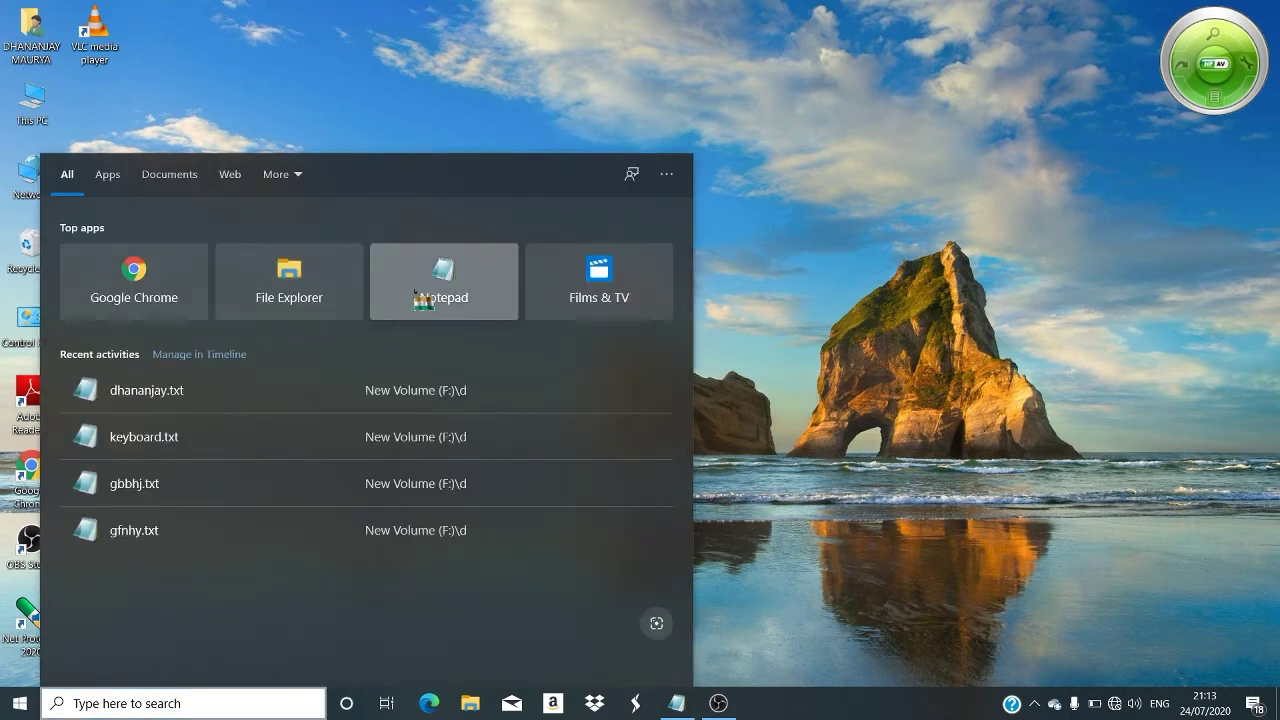
click(431, 286)
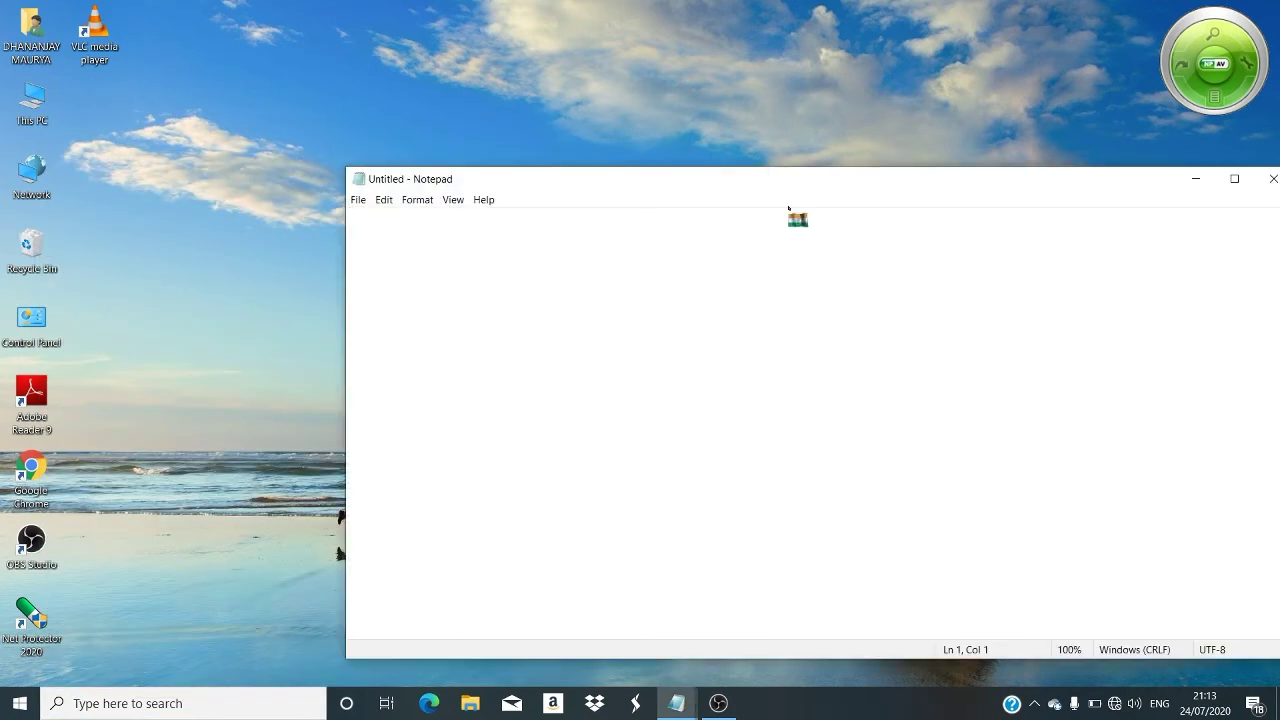
click(1229, 181)
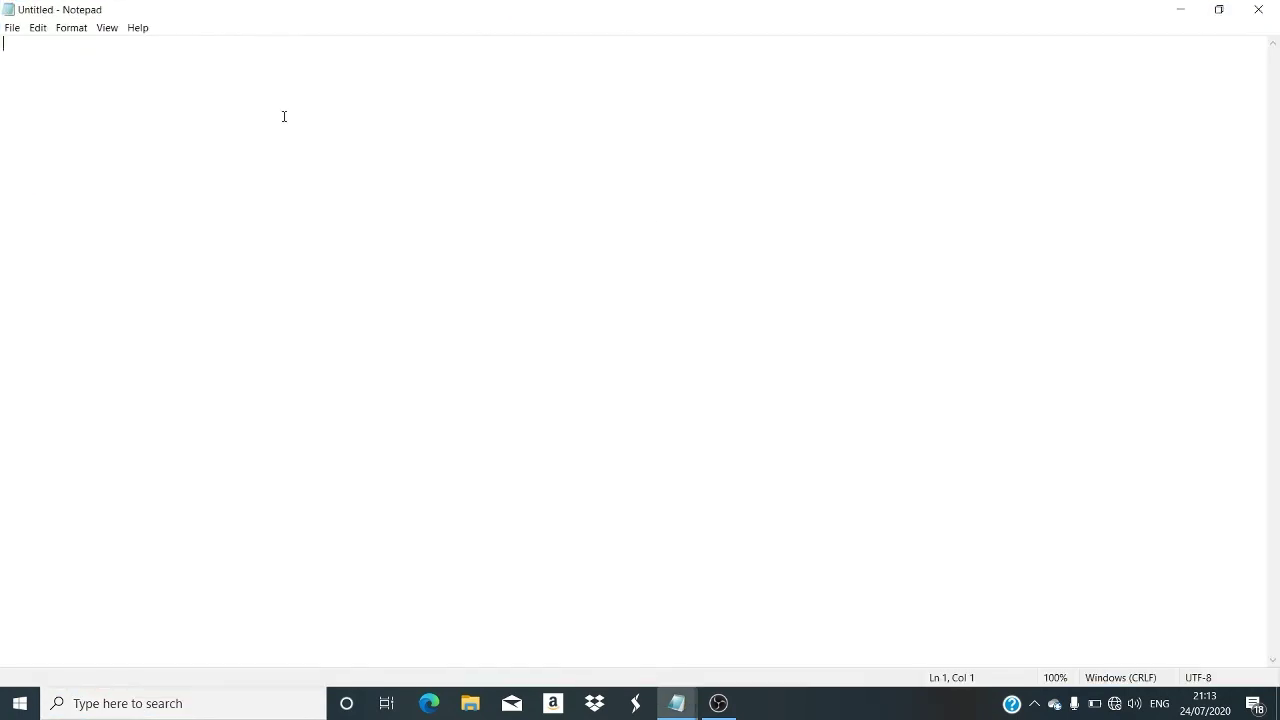
Look over the editing commands, switch to the unsaved document containing the keyboard text, and maximize its window.
click(38, 27)
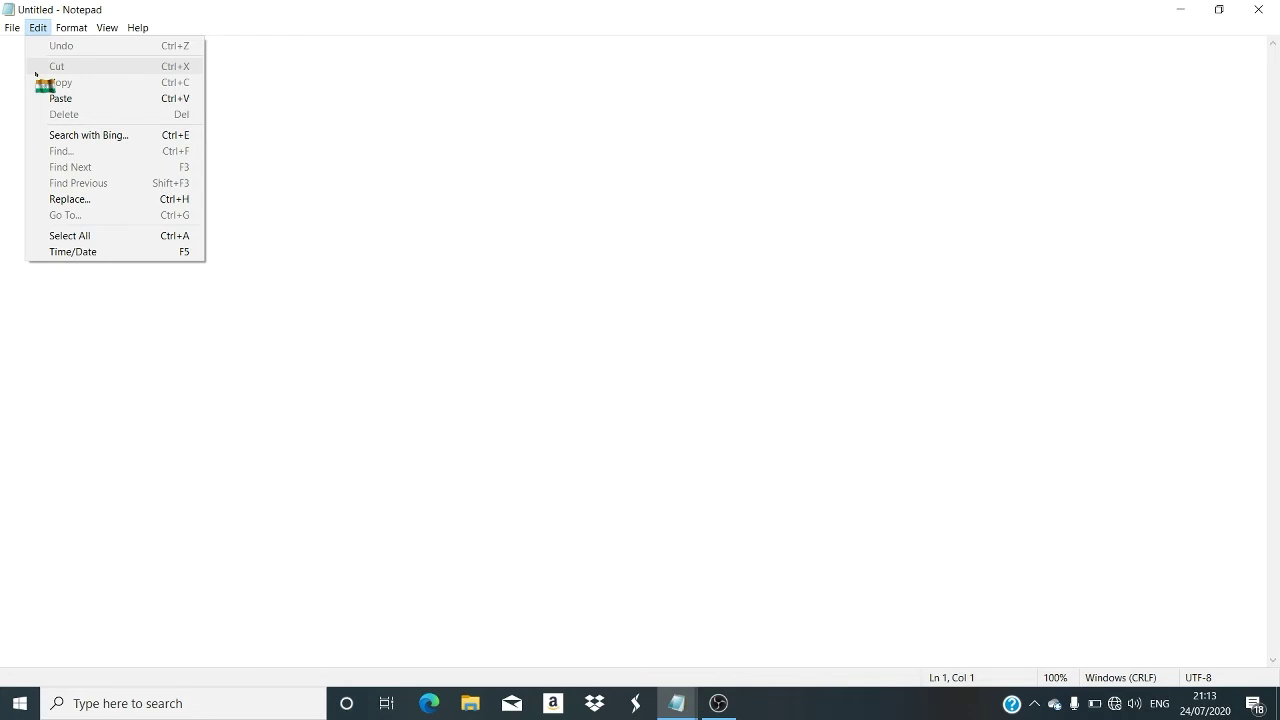
click(423, 208)
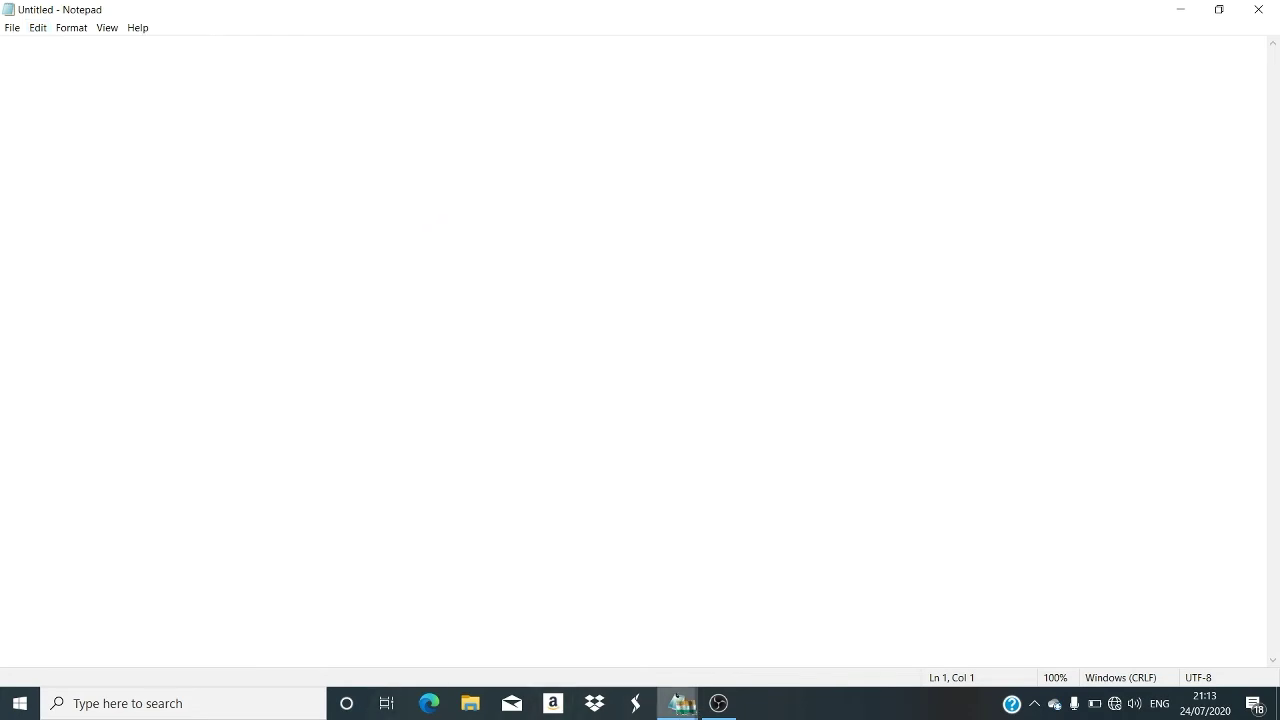
click(680, 703)
click(643, 640)
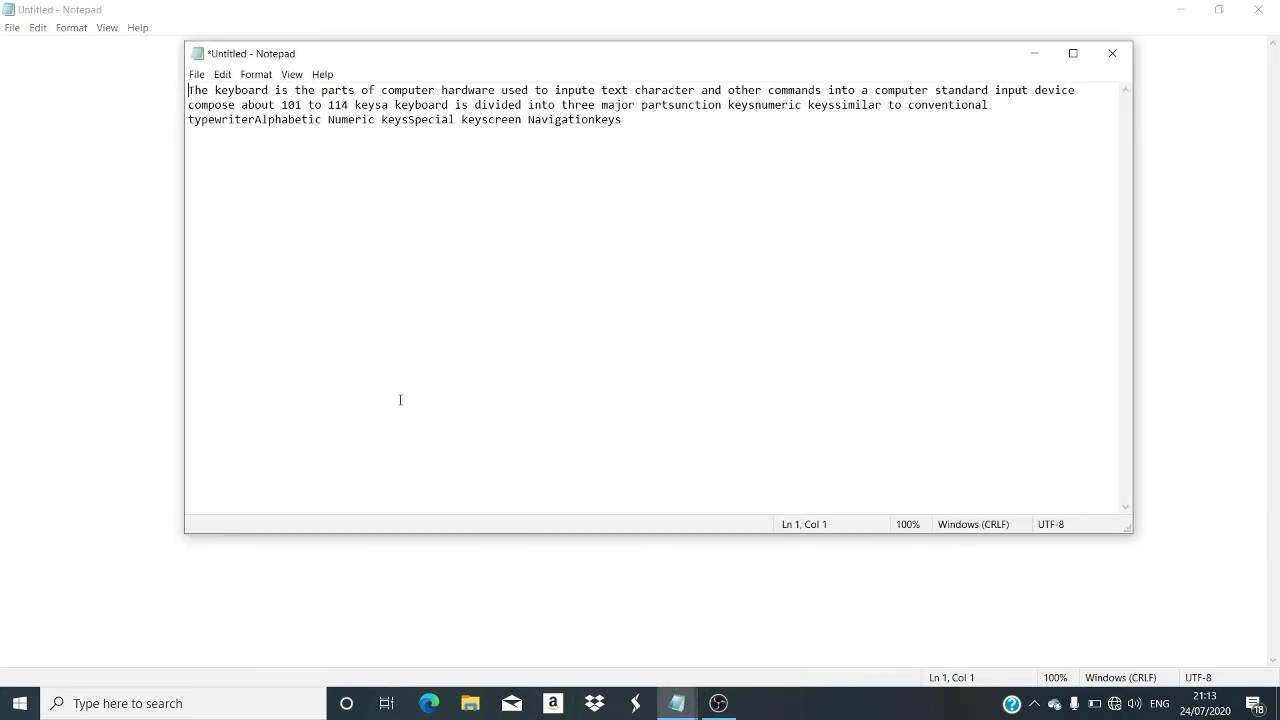
click(1072, 53)
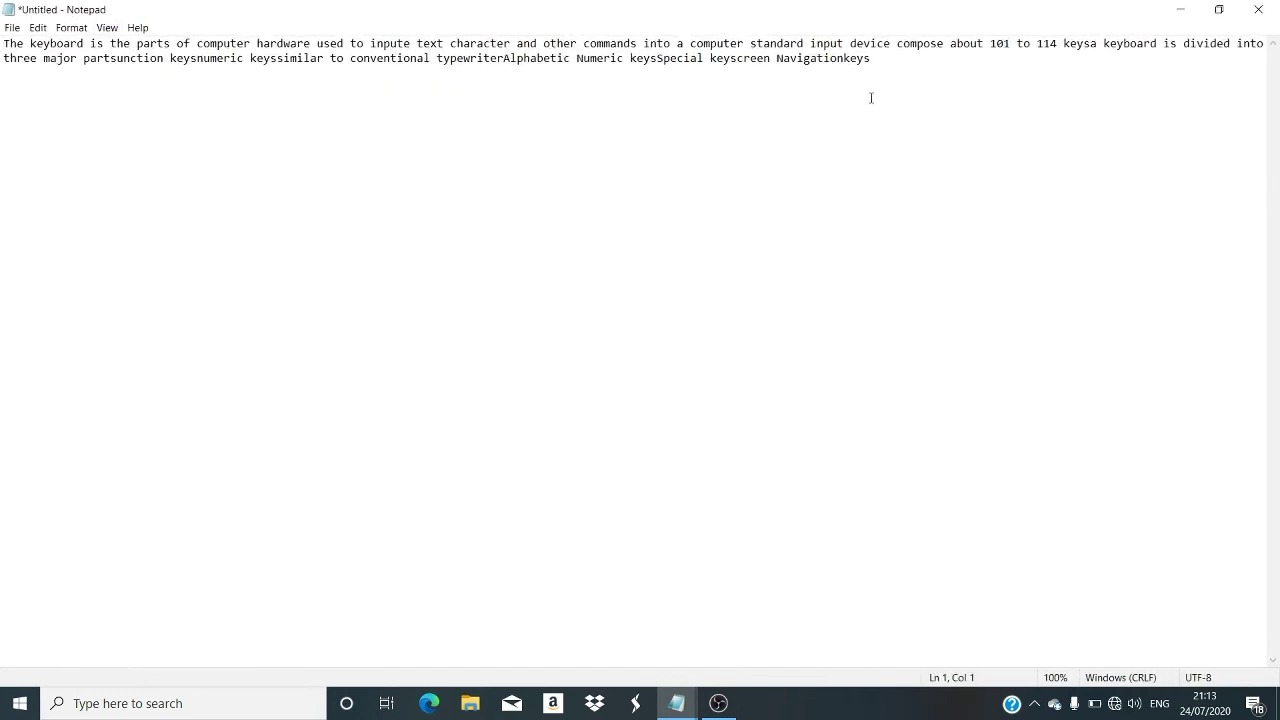
Cut the text from "typewriterAlphabetic" to the end of the paragraph and undo the cut.
drag(880, 65, 436, 60)
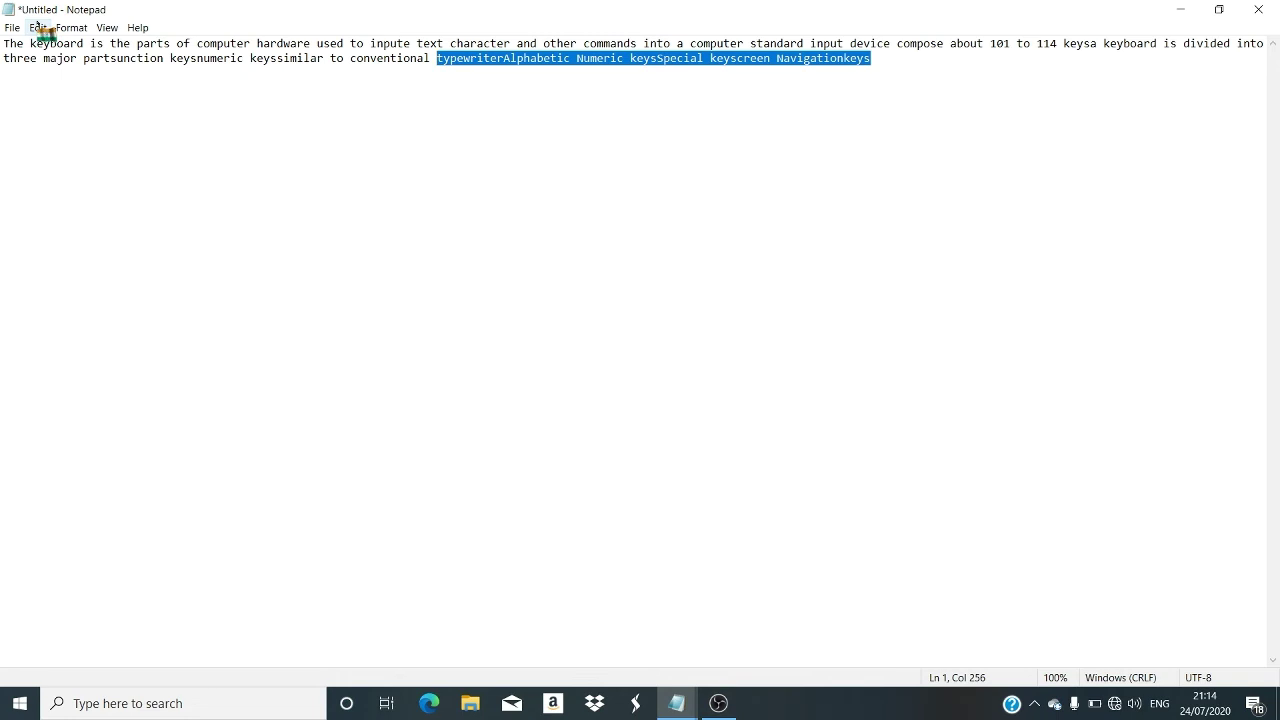
key(ctrl+x)
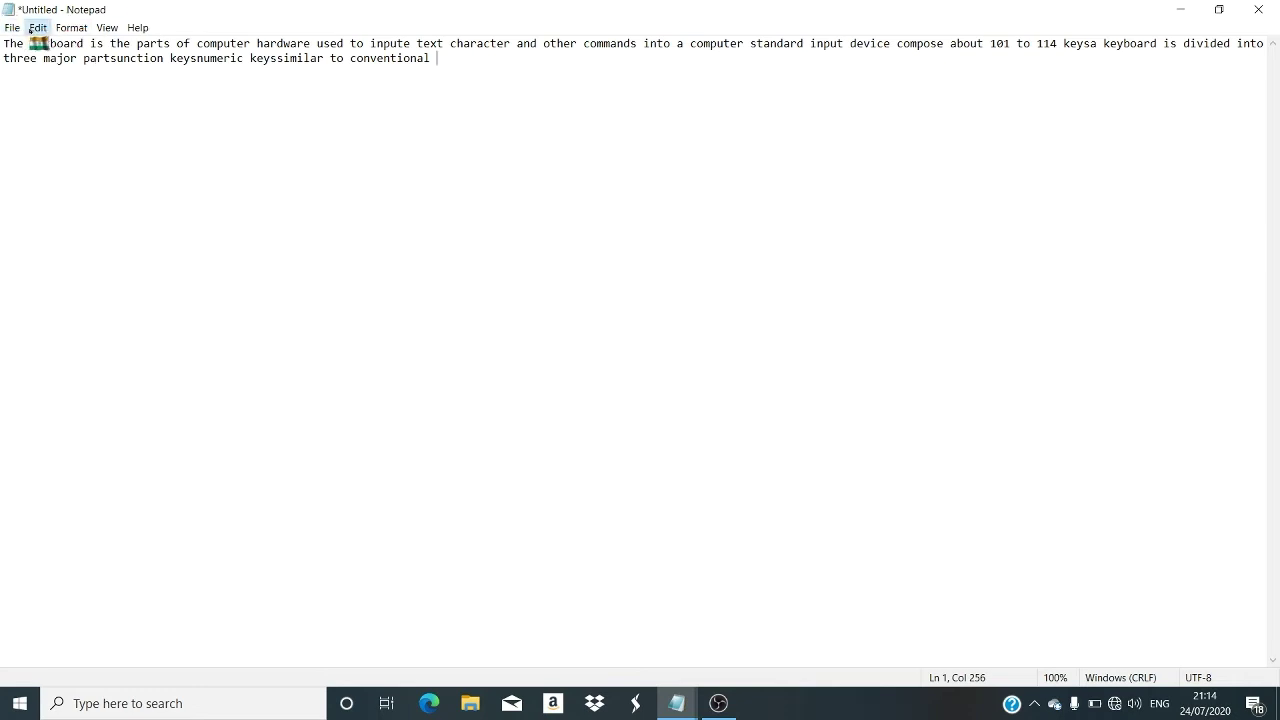
click(38, 27)
click(44, 44)
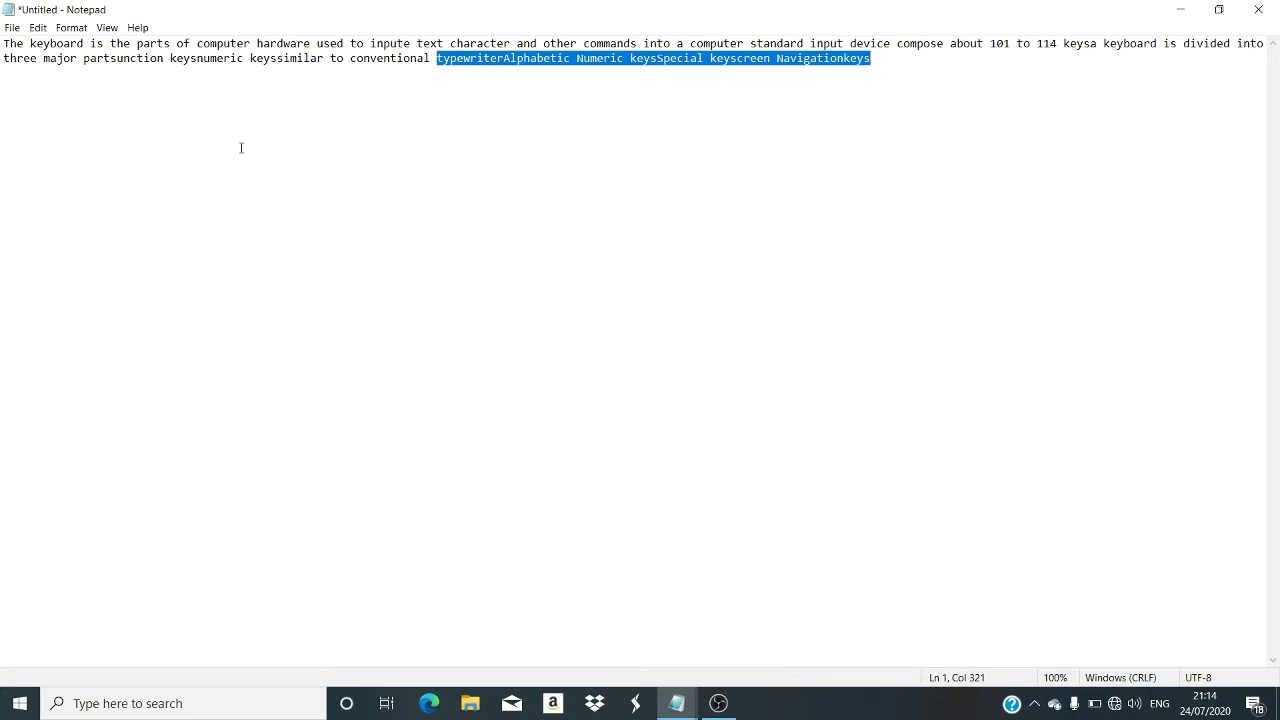
click(509, 357)
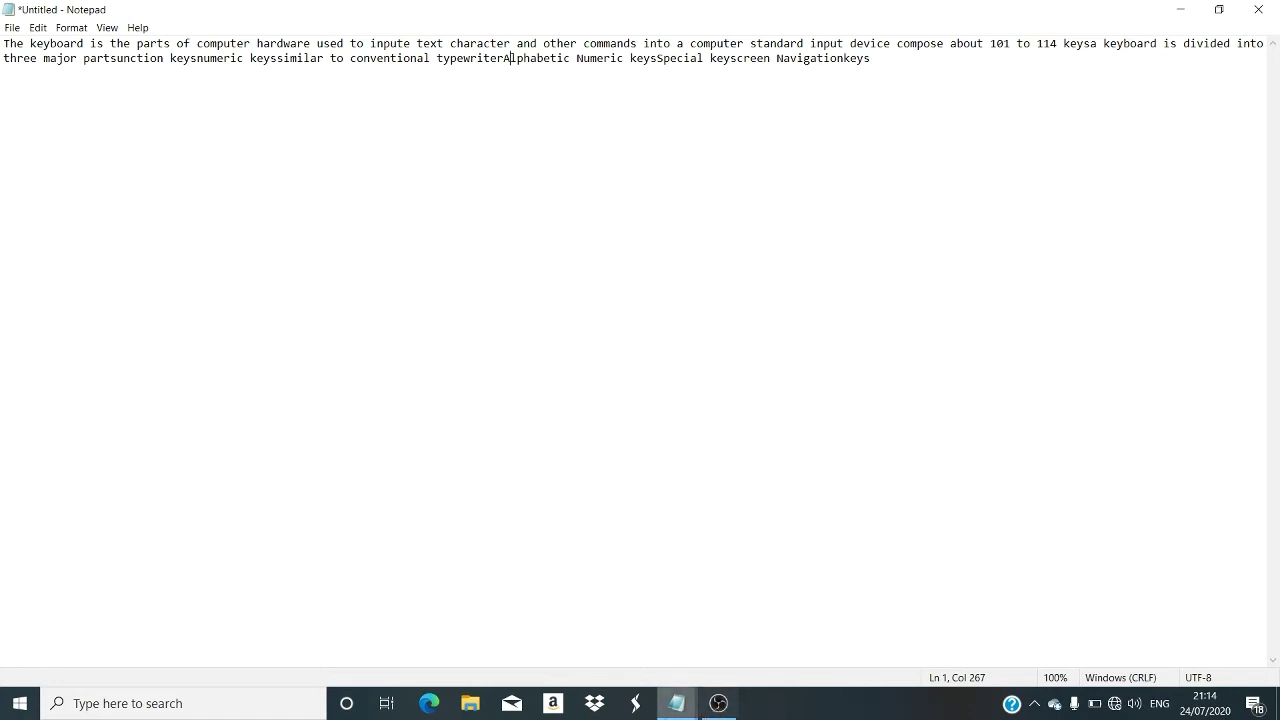
click(686, 707)
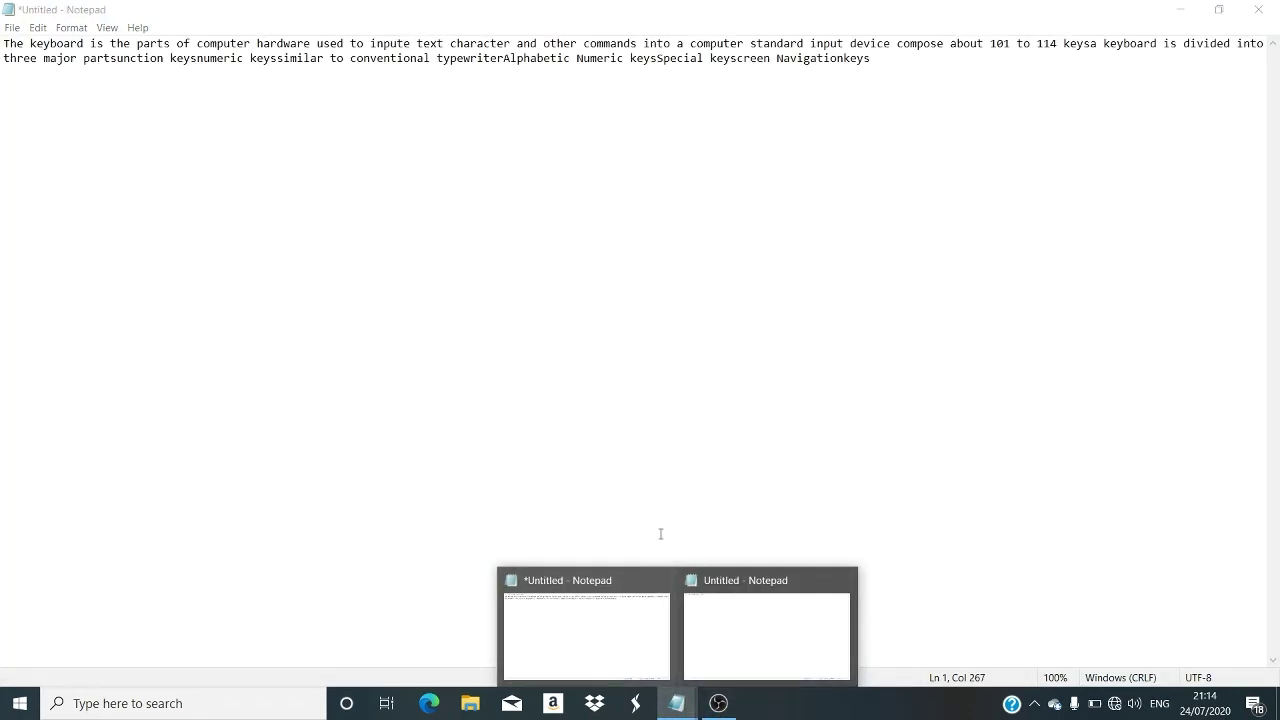
click(590, 622)
click(38, 27)
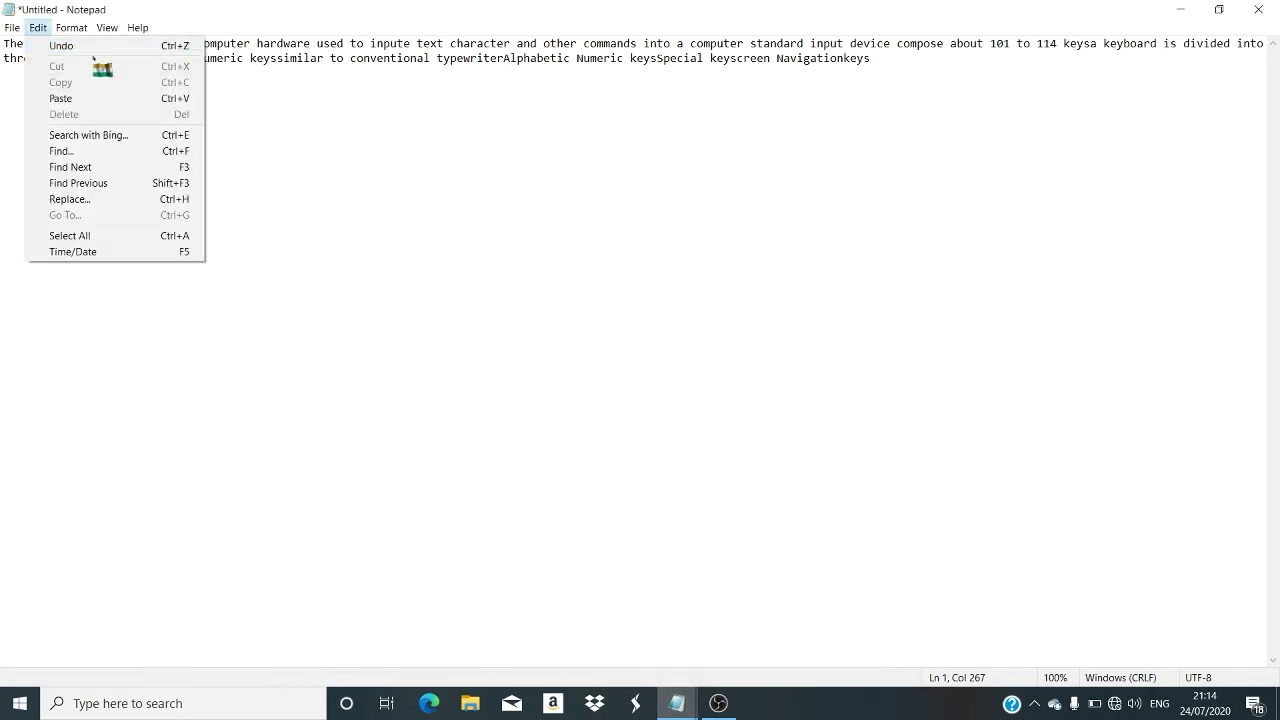
click(544, 218)
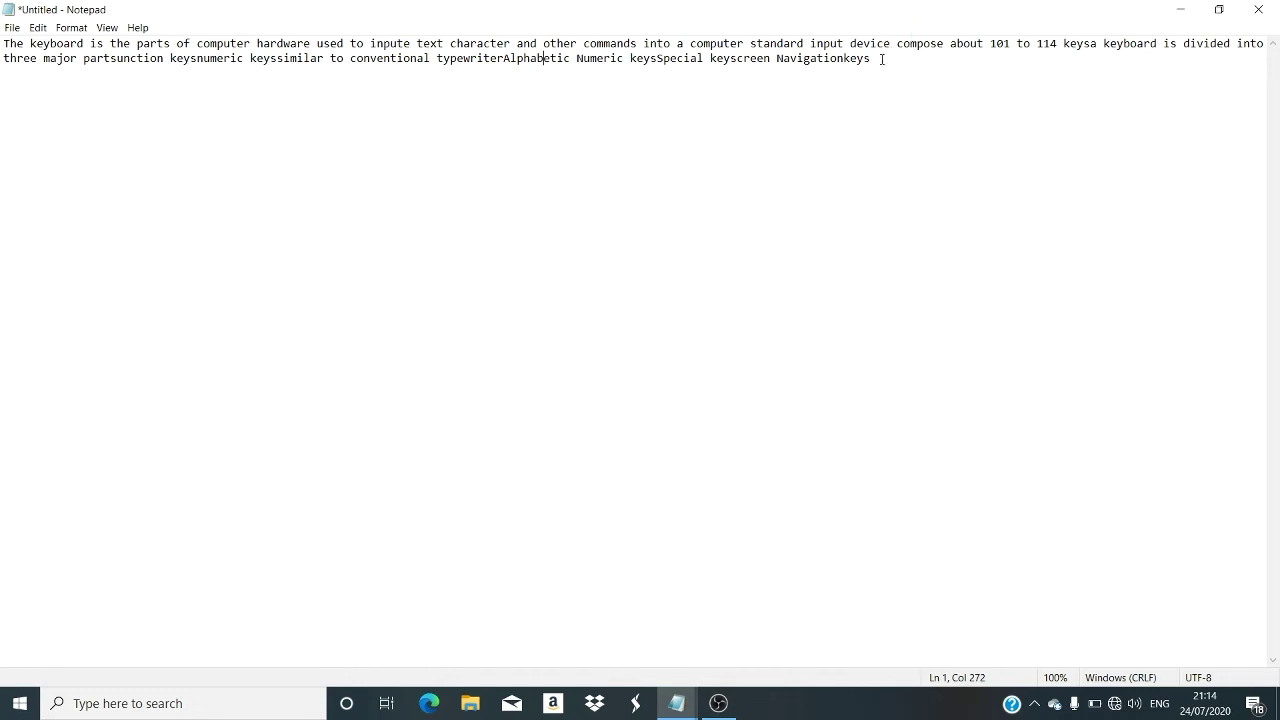
Cut the text from "keyssimilar" to the end of the paragraph and restore it with Undo.
click(882, 59)
drag(874, 60, 248, 78)
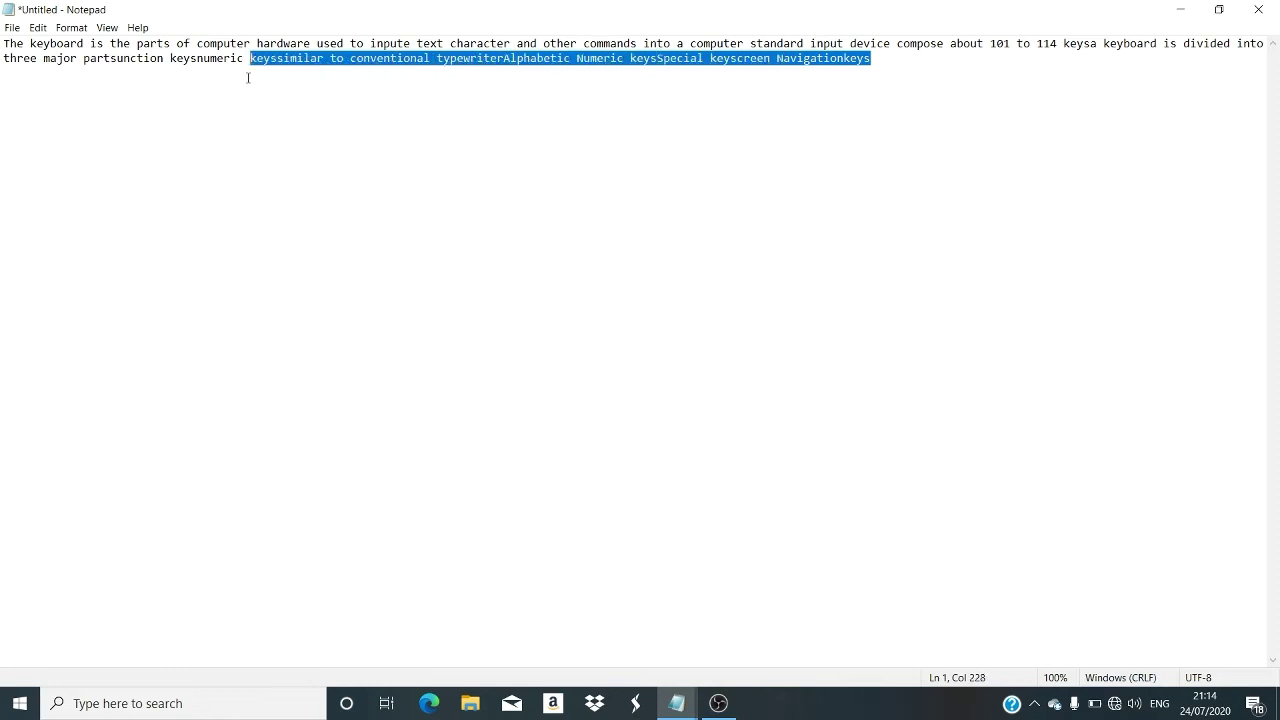
click(38, 28)
click(79, 67)
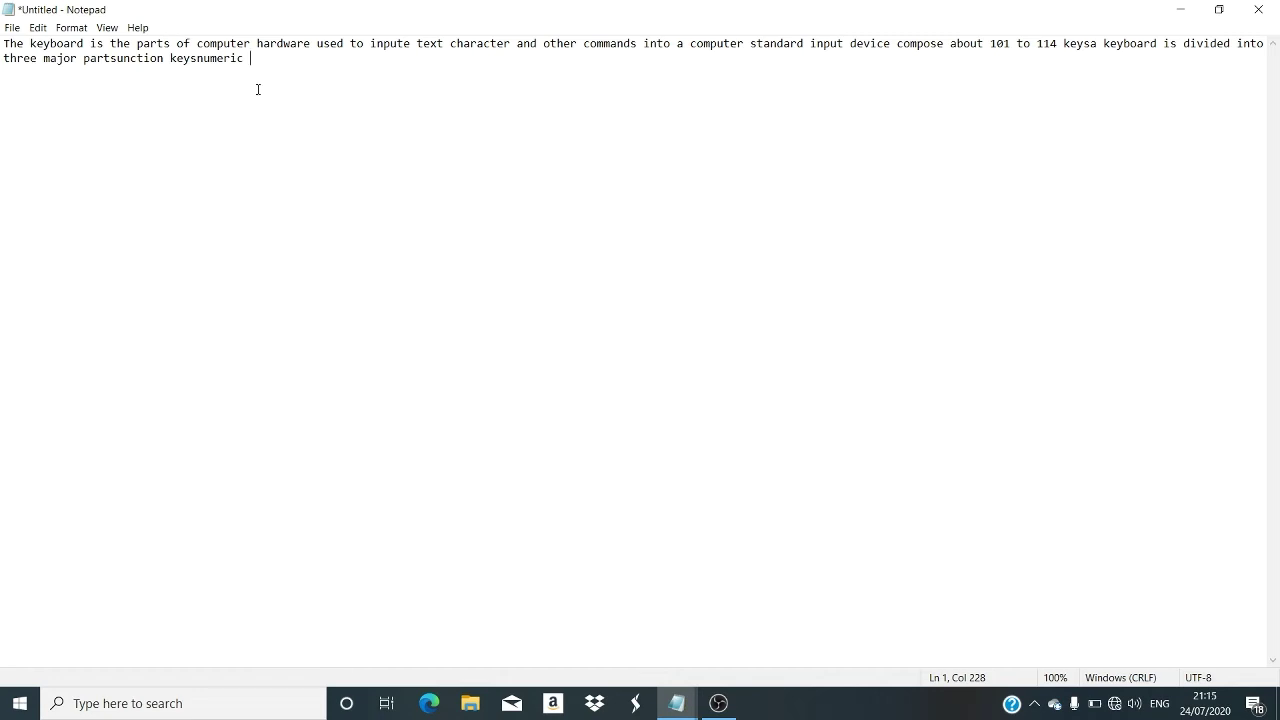
click(38, 28)
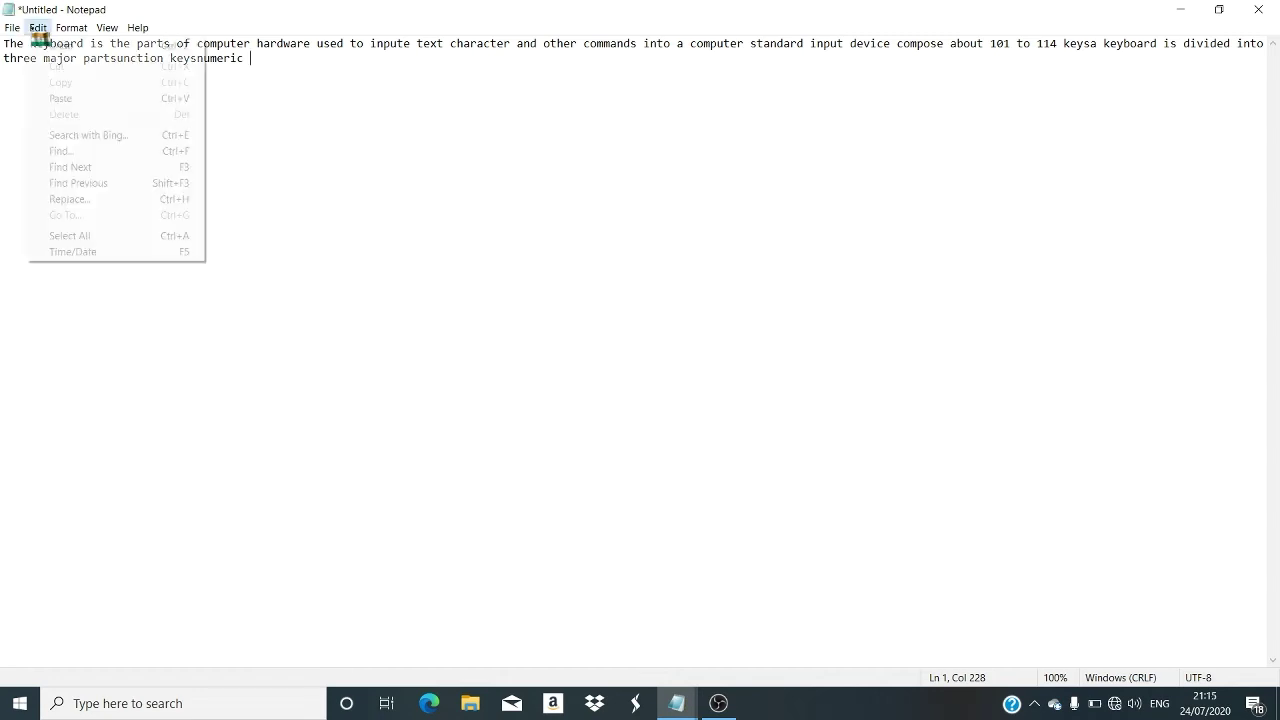
click(52, 45)
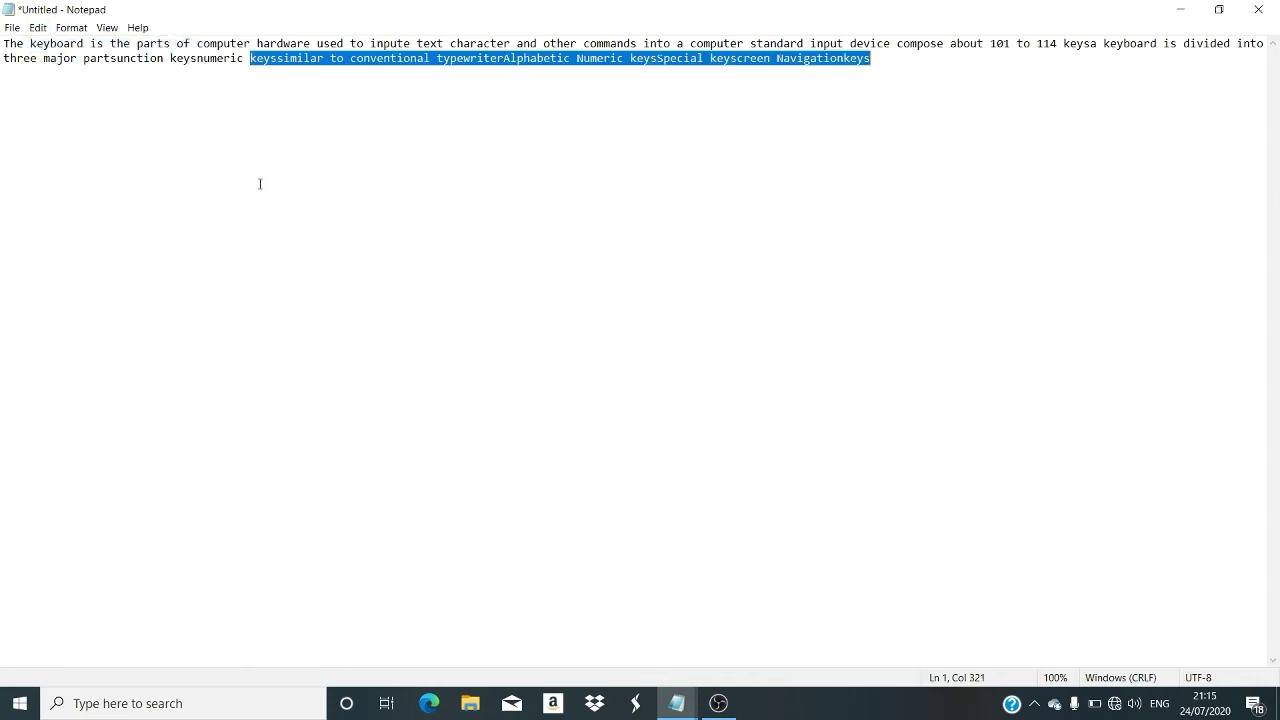
click(477, 220)
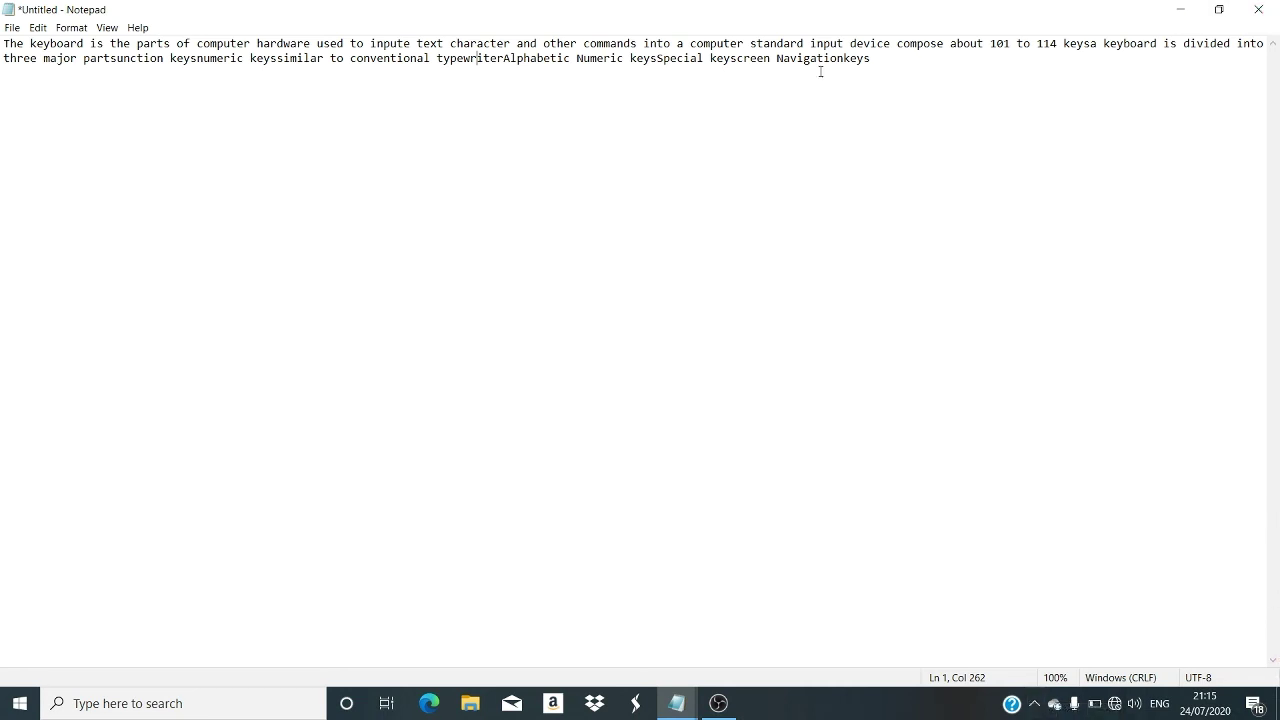
Select the last word, "Navigationkeys", character by character from the paragraph's end, and clear the selection.
click(883, 63)
key(shift+Left)
key(shift+Left)
key(shift+Left)
key(shift+Left)
key(shift+Up)
key(shift+Down)
key(shift+Left)
key(shift+Left)
key(shift+Left)
key(shift+Left)
key(shift+Left)
key(shift+Left)
key(shift+Left)
key(shift+Left)
key(shift+Left)
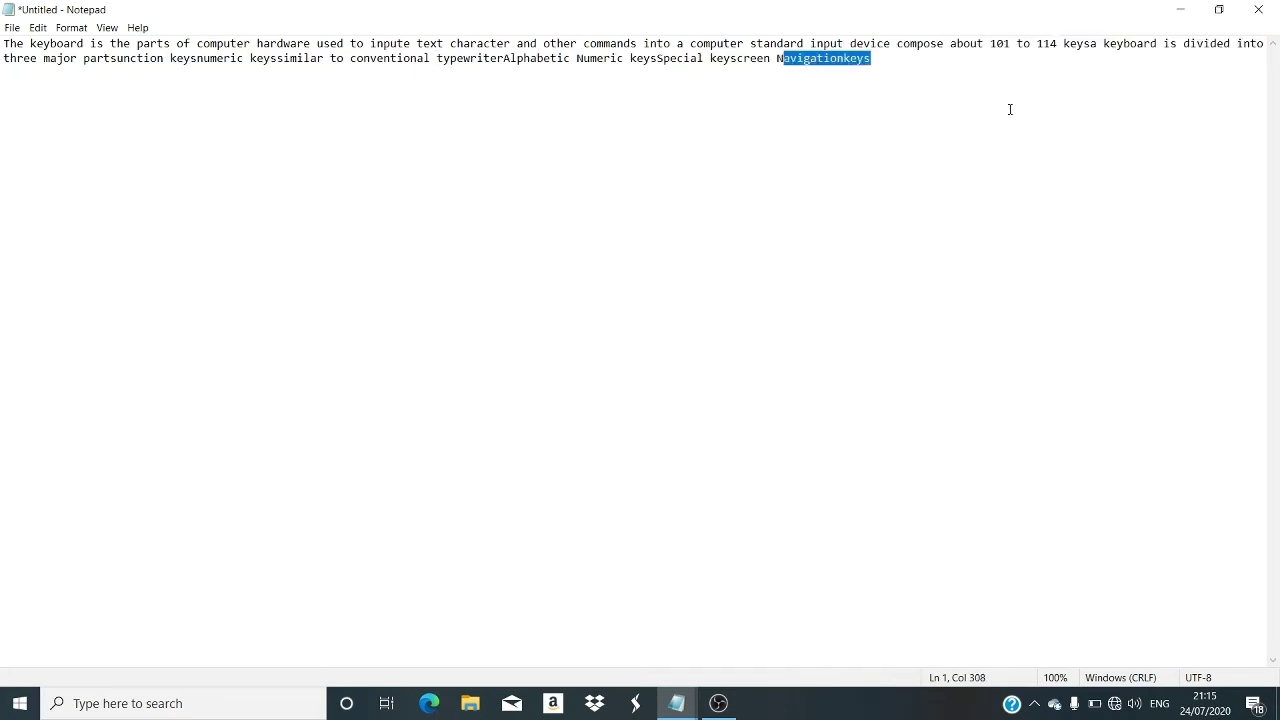
key(shift+Left)
key(Left)
key(Left)
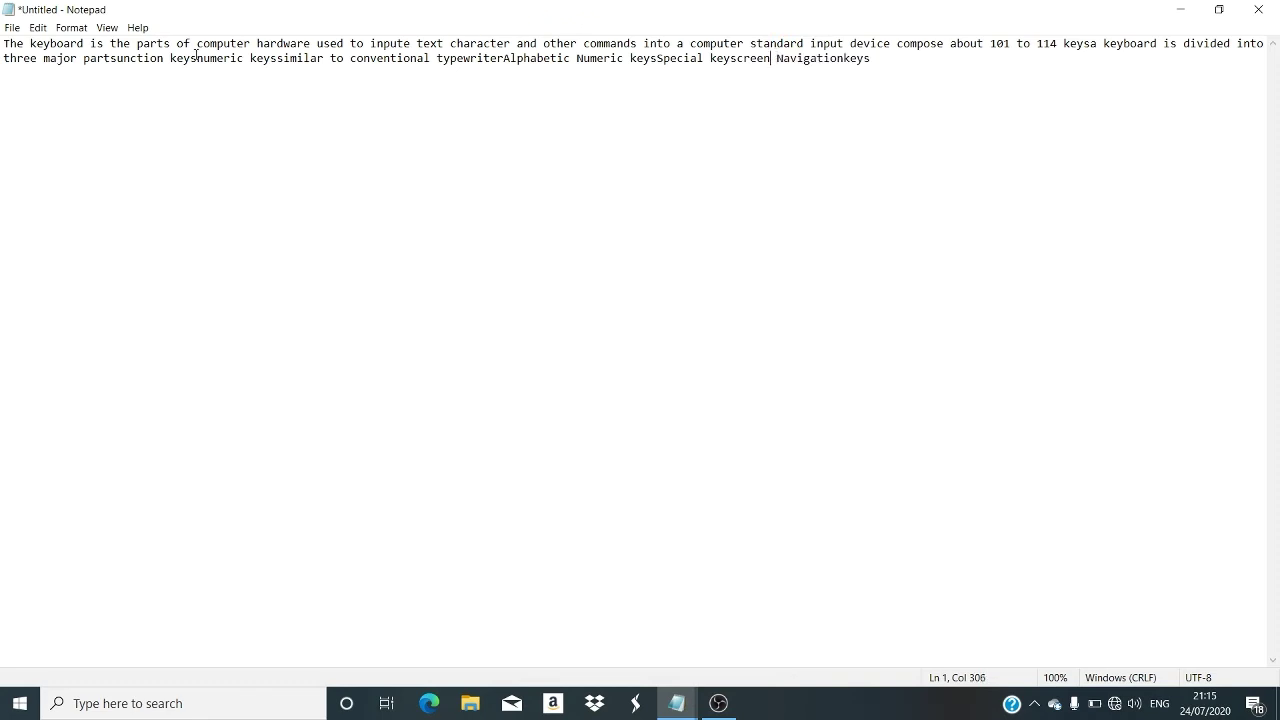
click(40, 29)
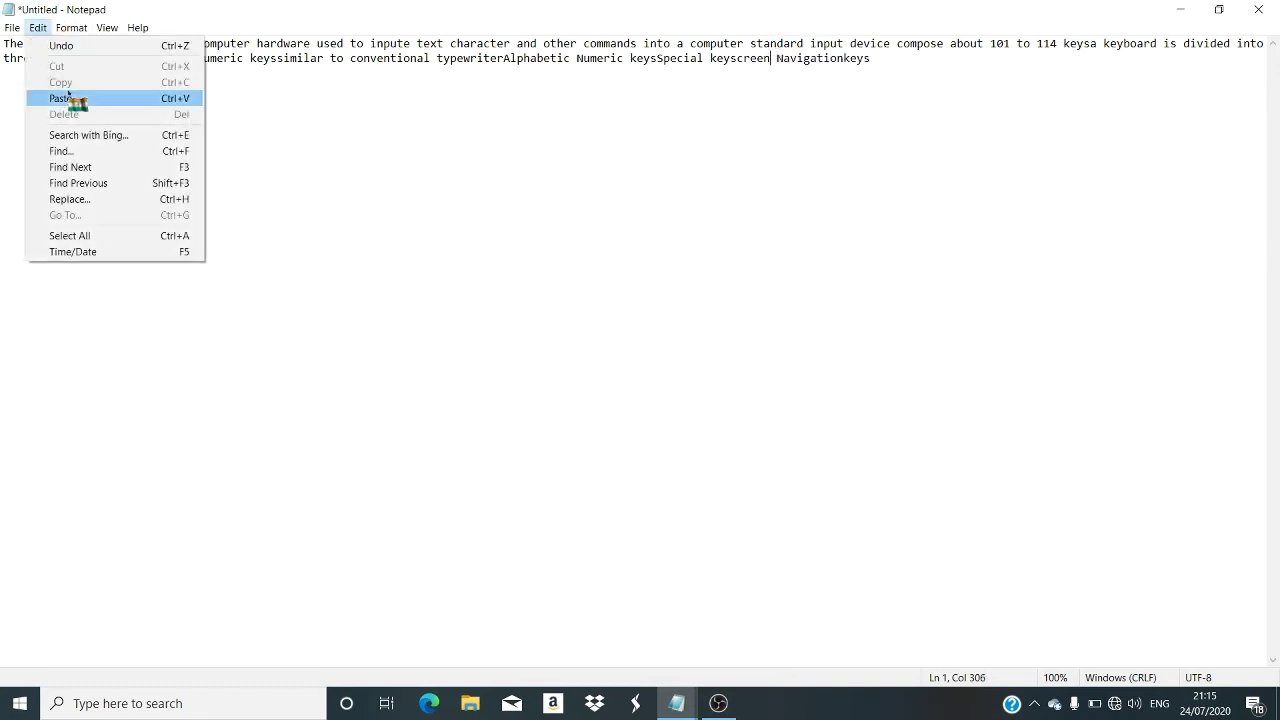
click(972, 118)
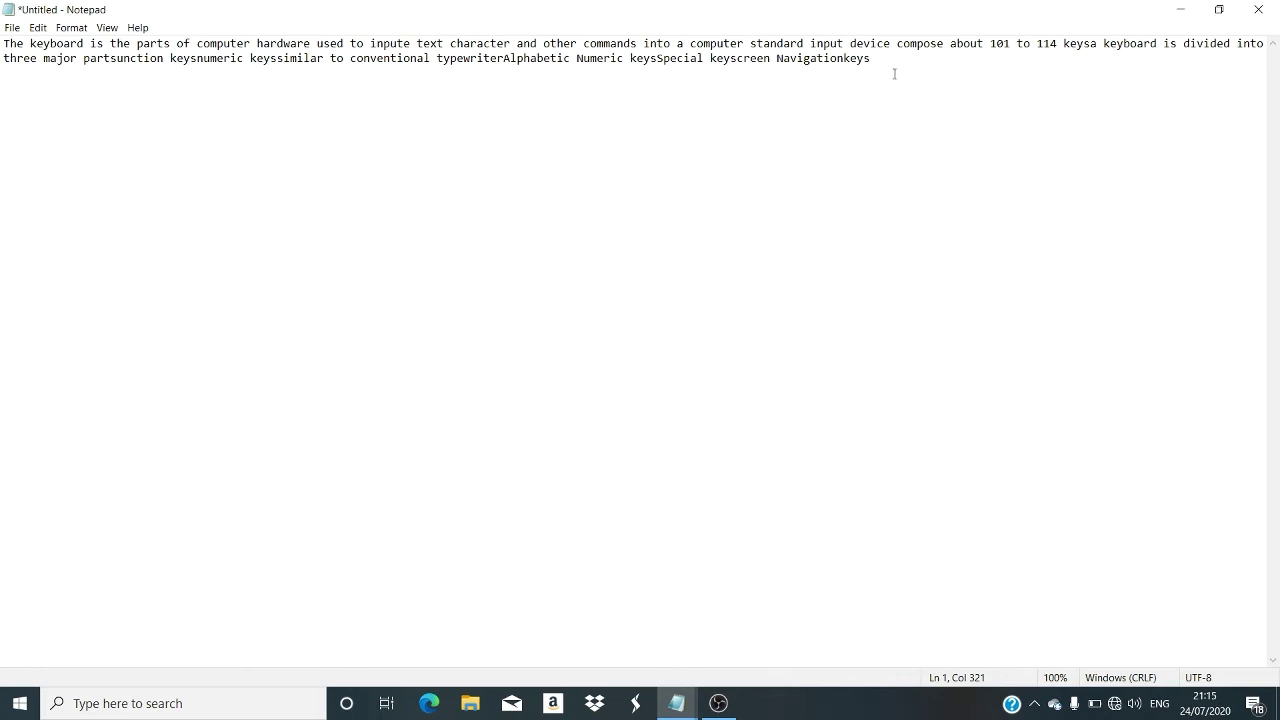
Copy the text from "three major" to the paragraph's end and start a new line below the paragraph.
drag(895, 73, 2, 112)
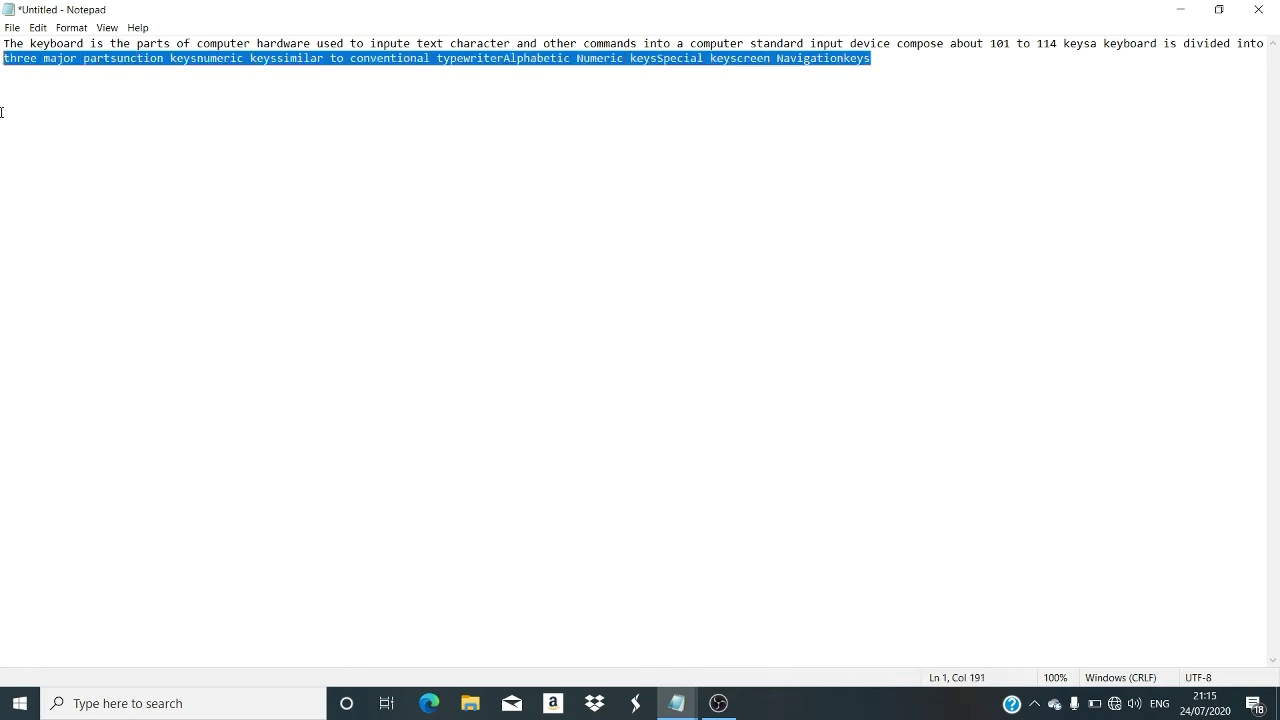
click(36, 30)
mouse_move(68, 33)
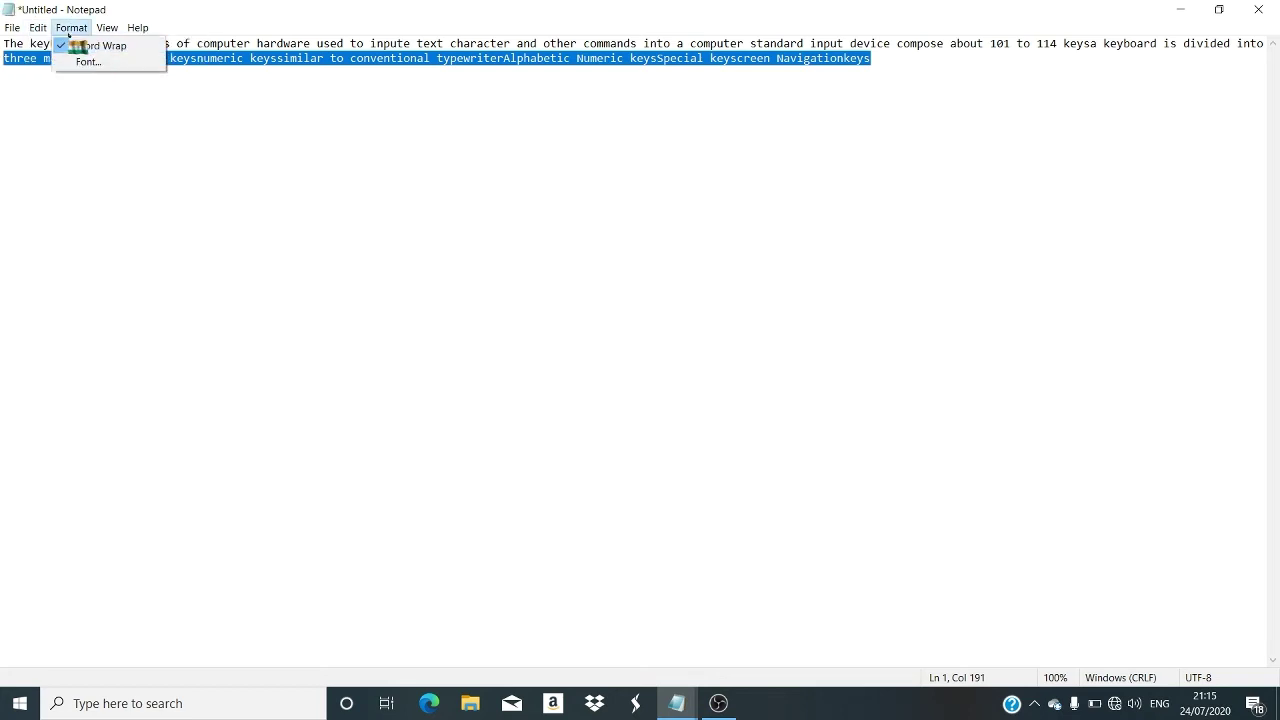
click(55, 80)
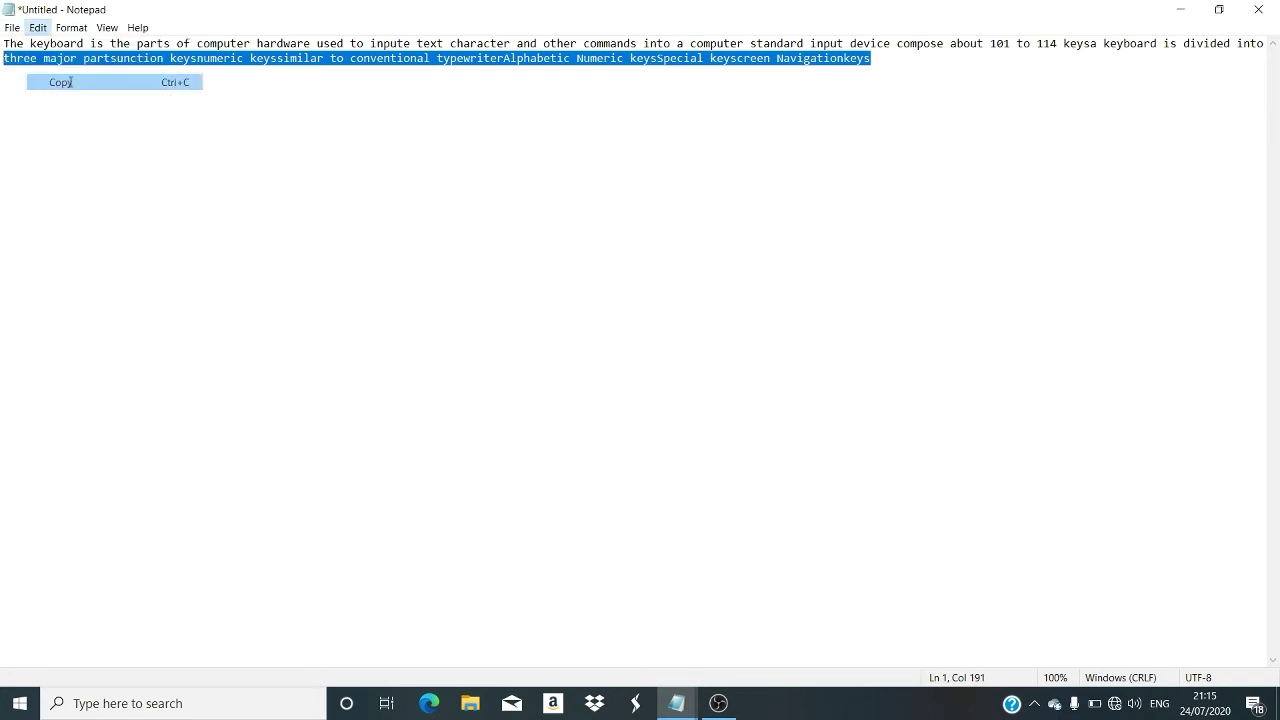
click(1110, 228)
key(Return)
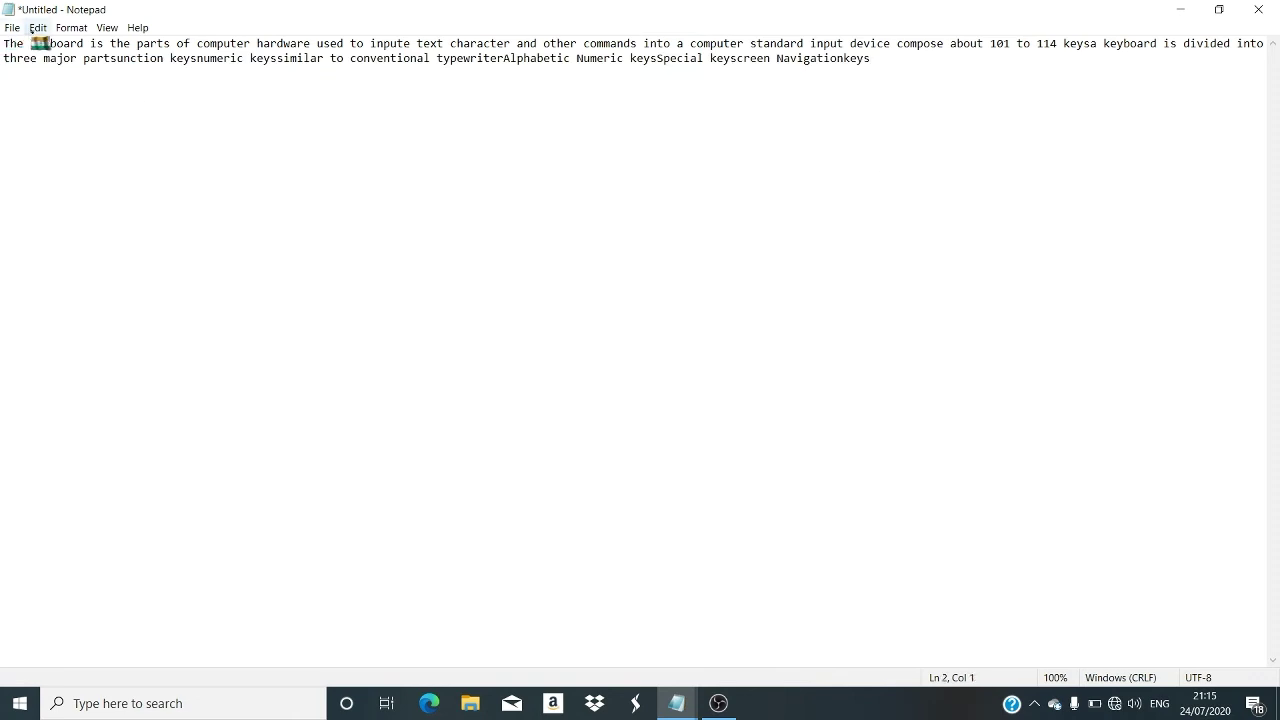
click(38, 27)
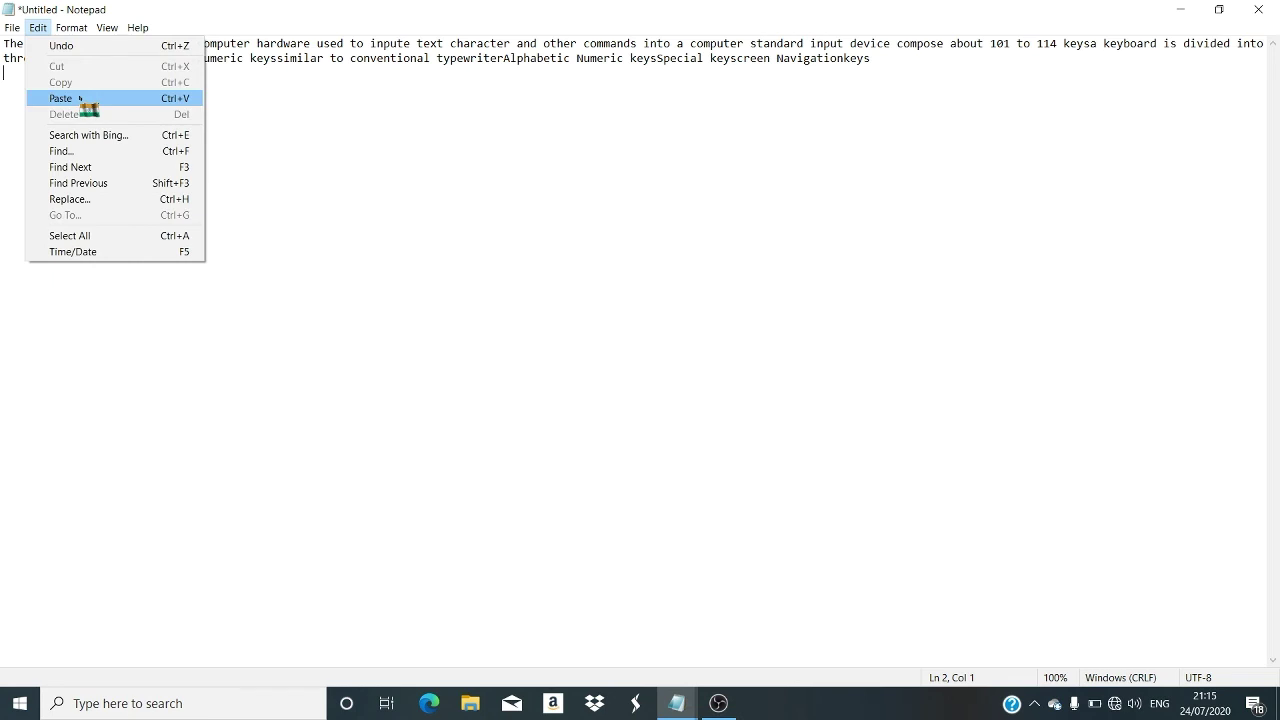
click(475, 170)
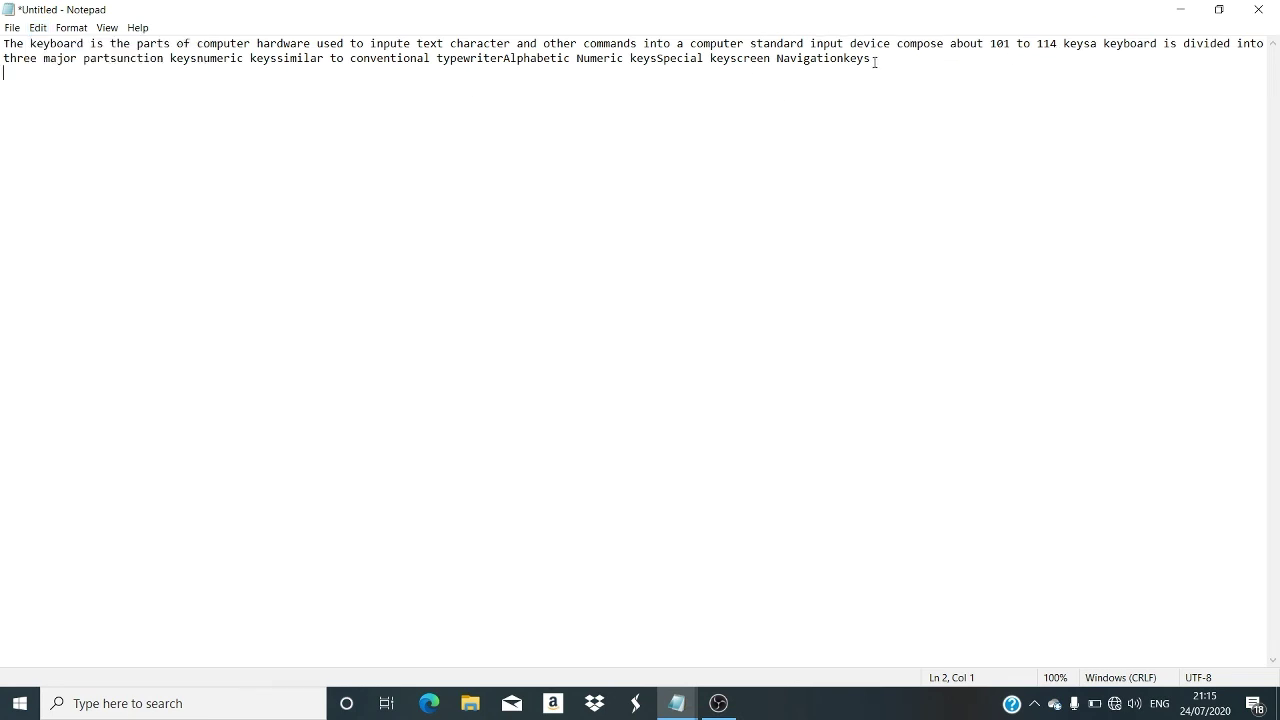
Copy the whole keyboard paragraph and paste it on the line below the original.
drag(875, 62, 3, 45)
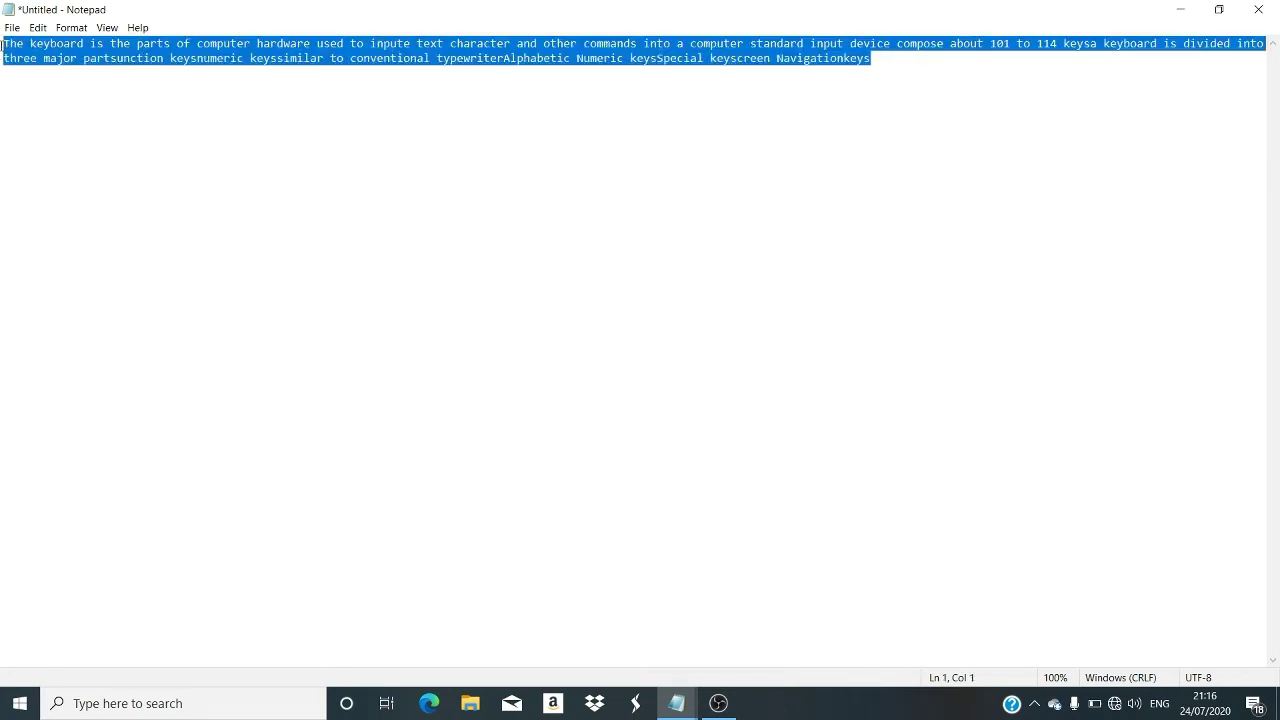
click(40, 27)
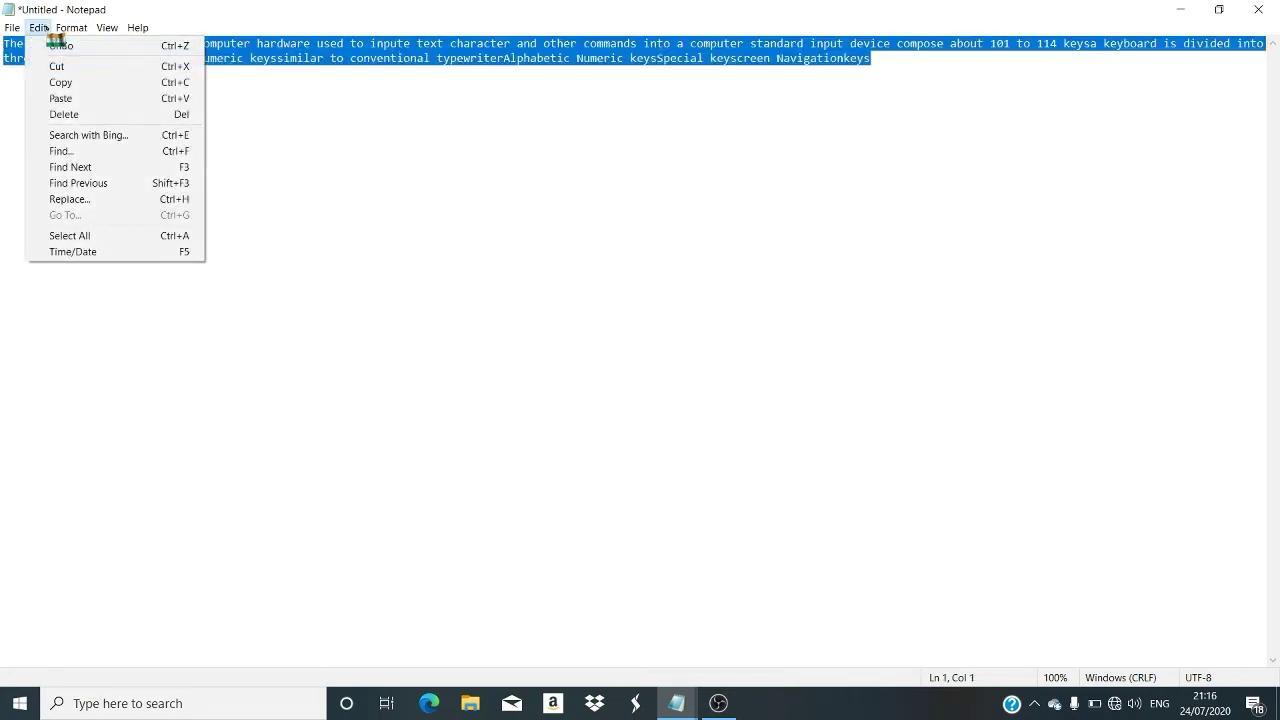
click(86, 82)
click(471, 140)
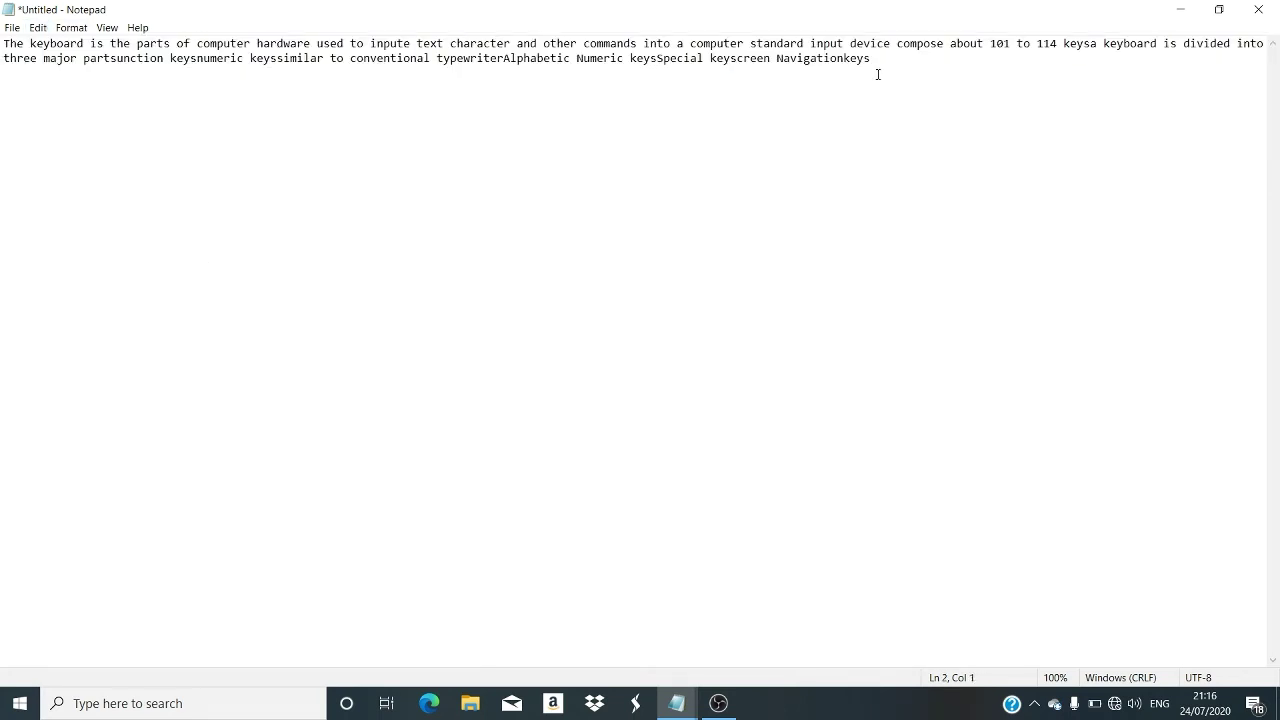
key(Return)
click(876, 57)
key(Return)
click(38, 27)
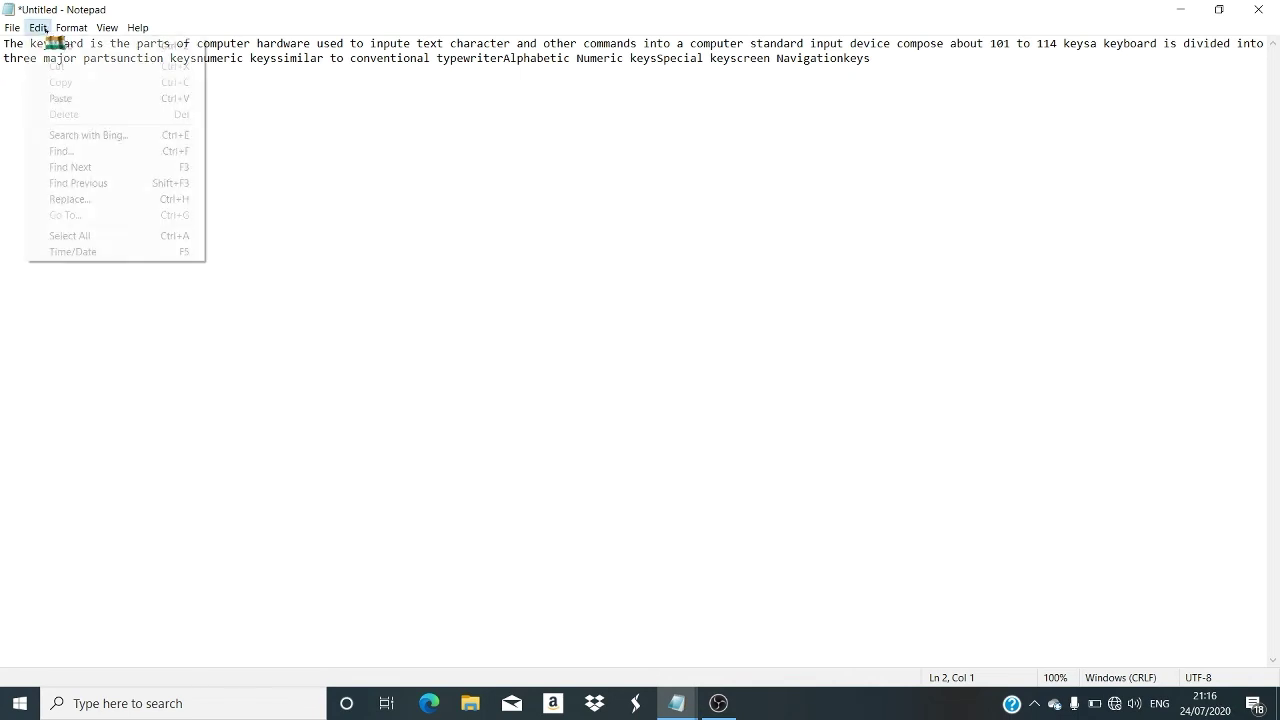
click(84, 98)
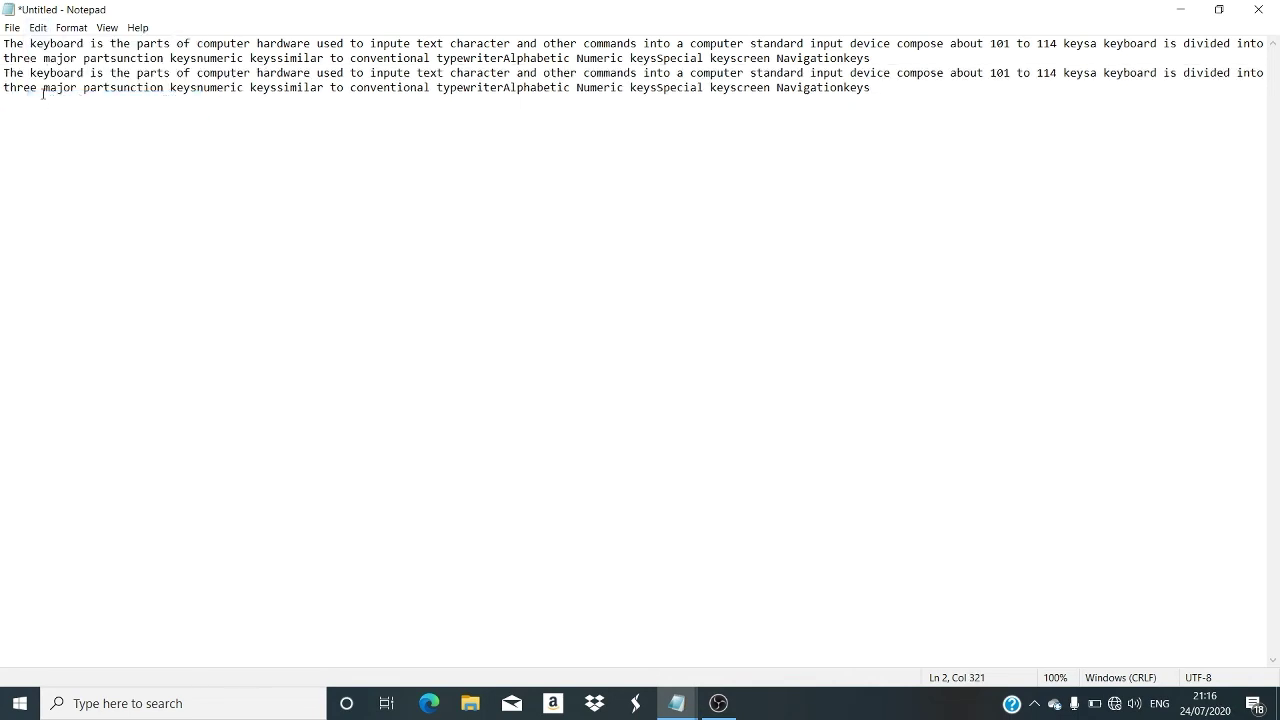
Paste the copied keyboard paragraph at the end of the second paragraph and again on a new line below it.
click(38, 27)
click(86, 98)
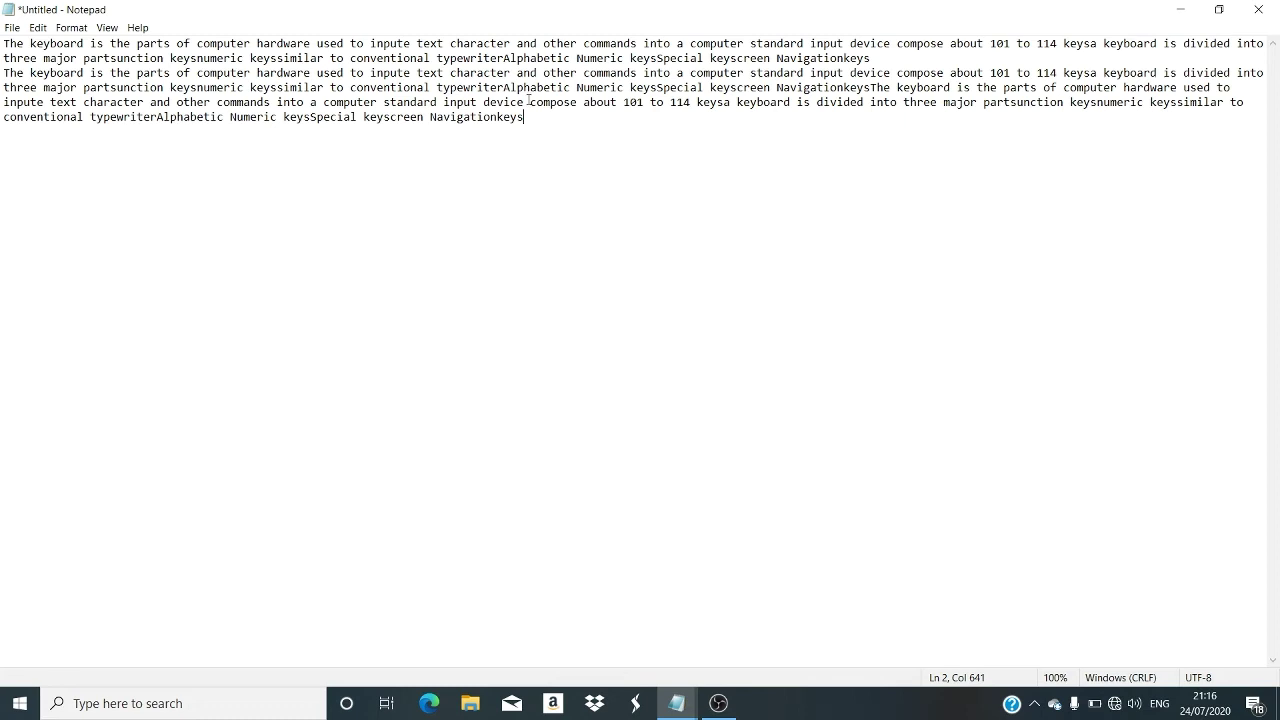
key(Return)
right_click(535, 130)
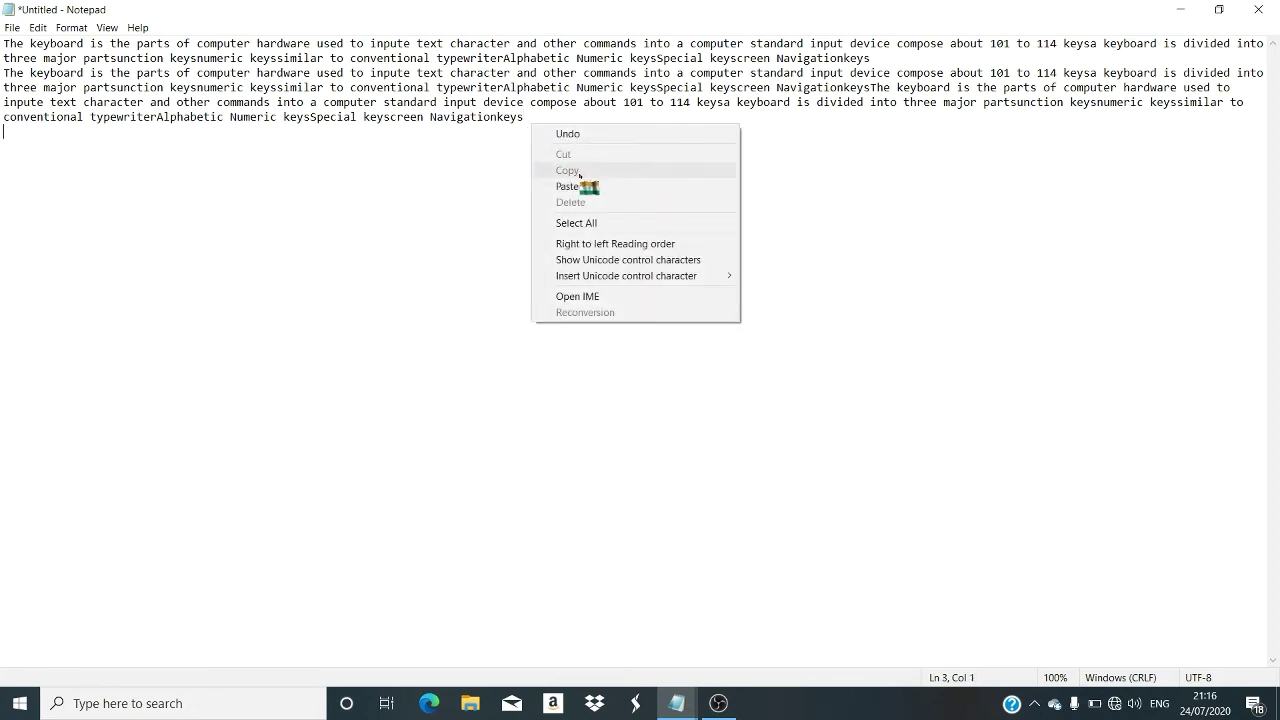
click(591, 181)
Paste the copied paragraph twice in a row before "text character" in the first line of the second paragraph.
click(417, 73)
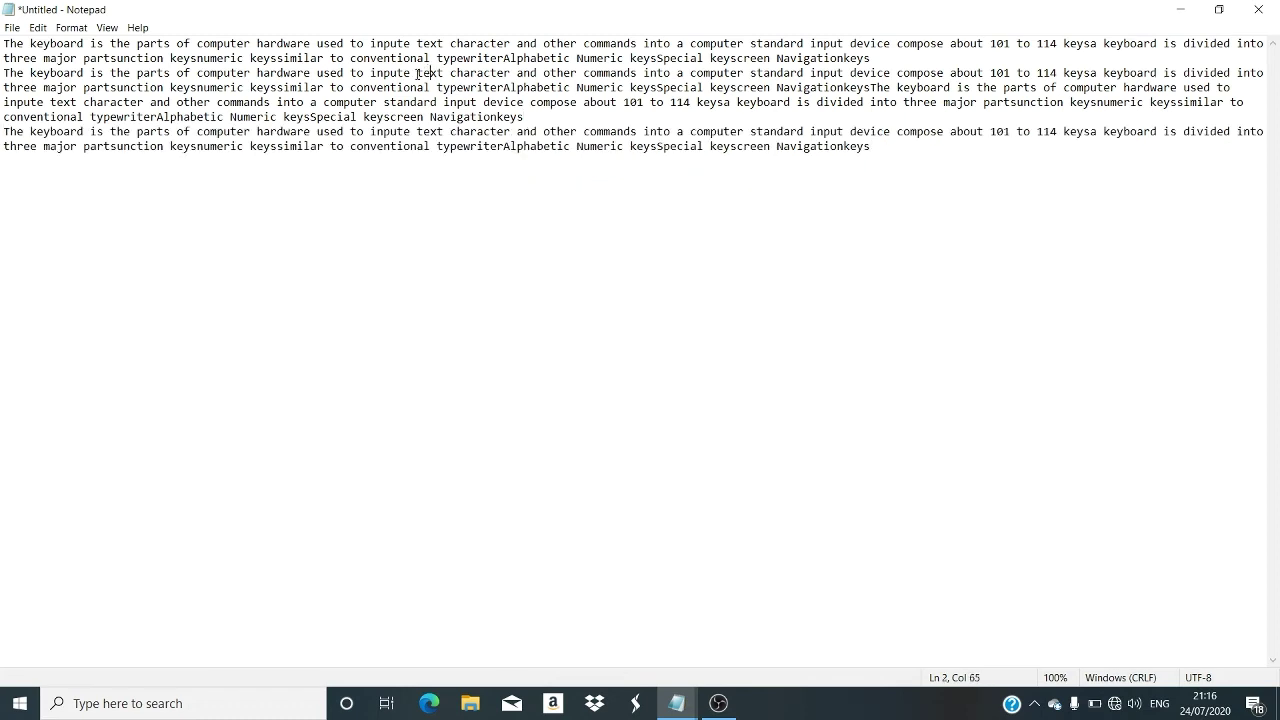
right_click(415, 73)
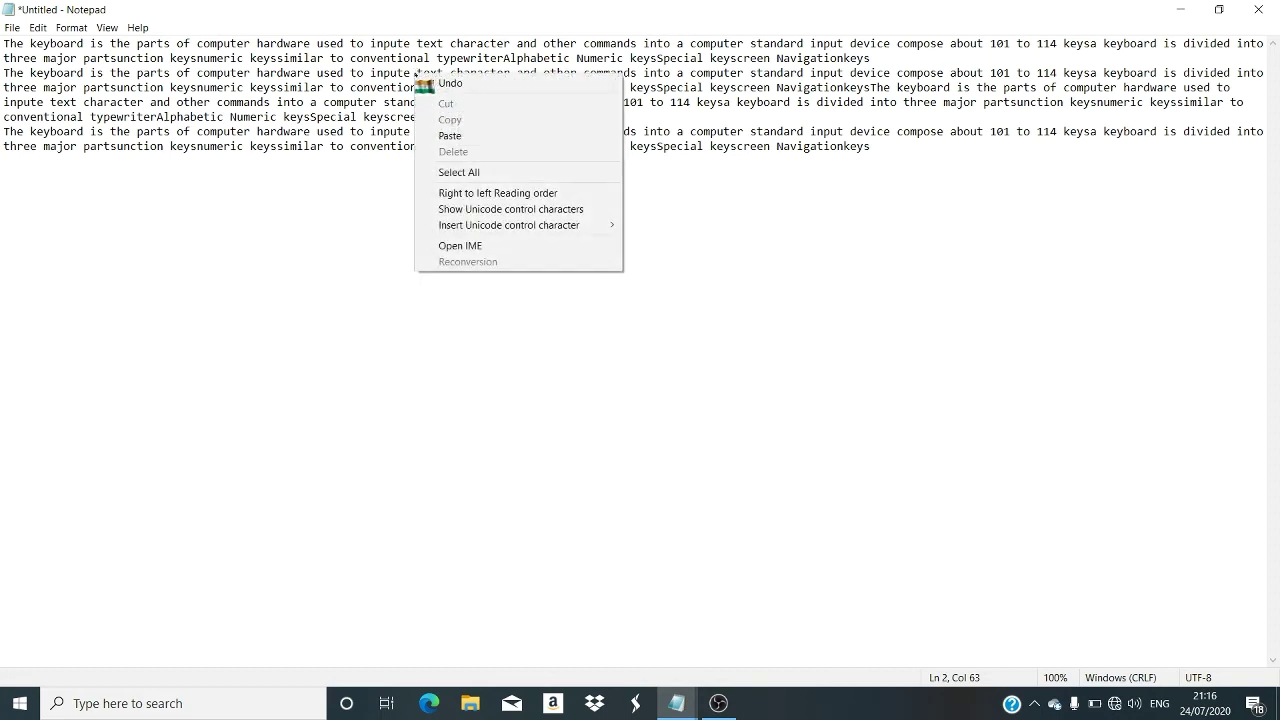
click(465, 135)
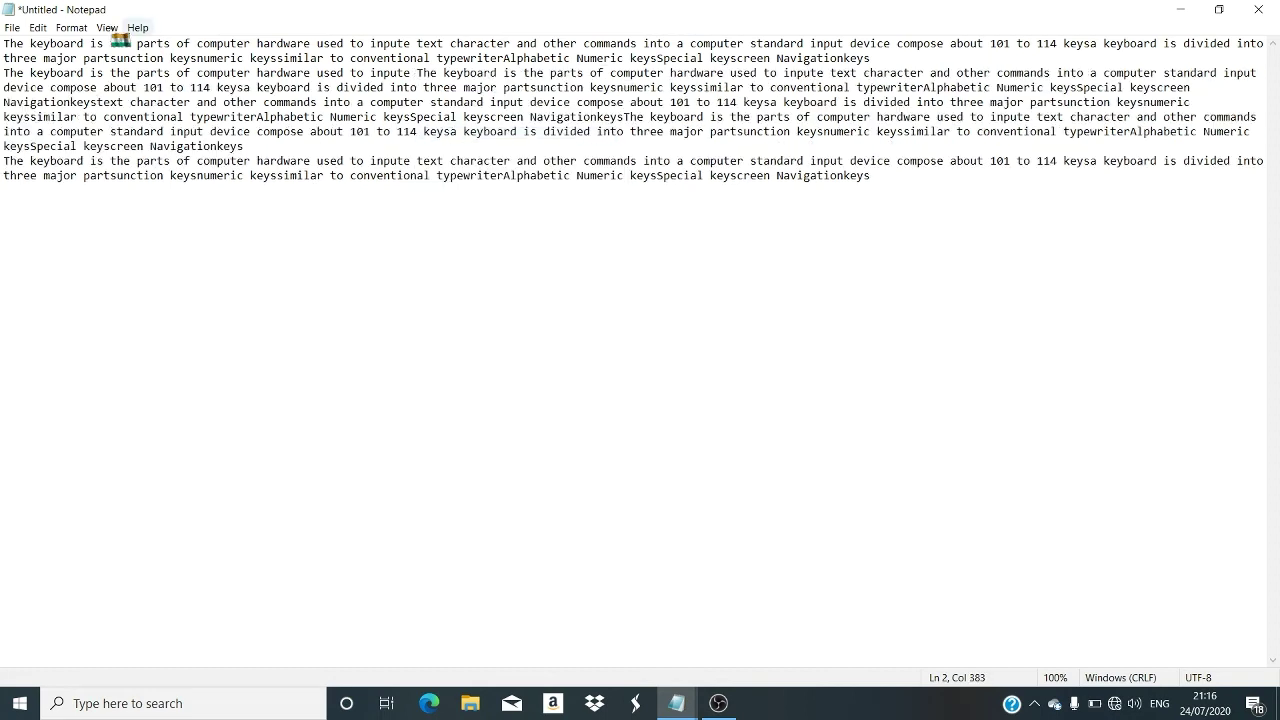
right_click(55, 42)
click(84, 101)
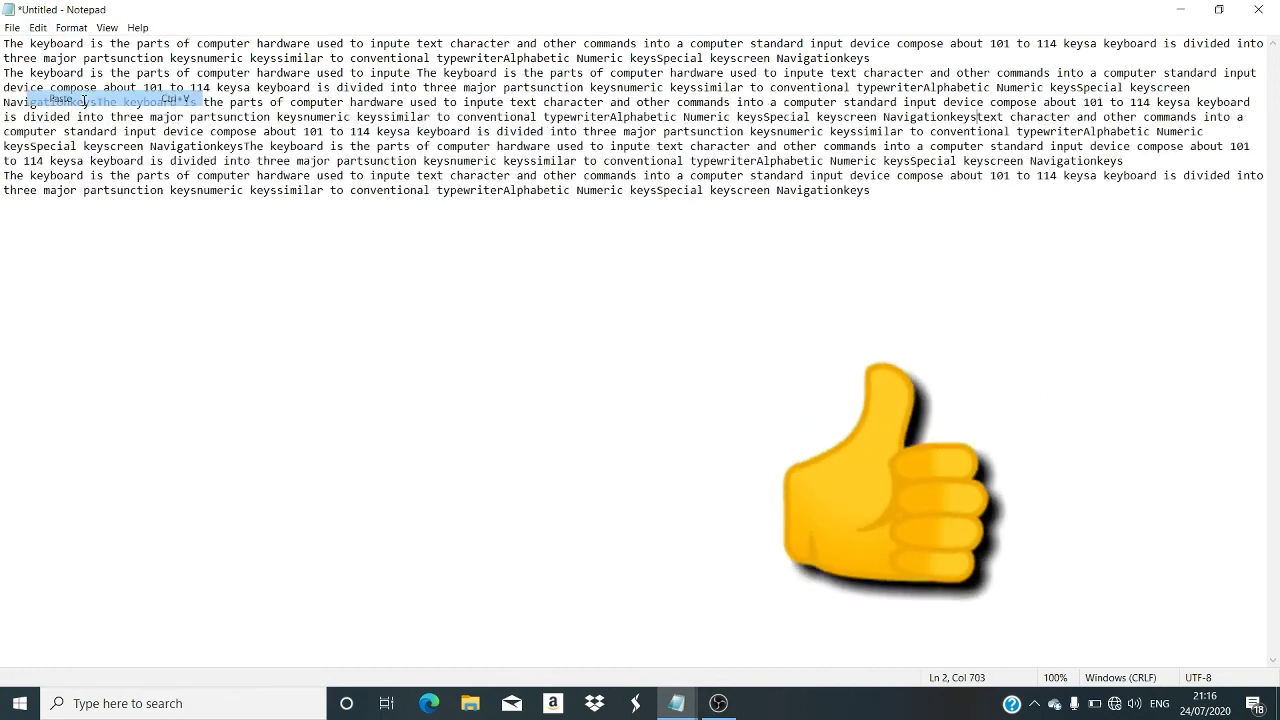
Start a new line below the last paragraph and paste the copied keyboard paragraph there.
right_click(390, 124)
click(822, 307)
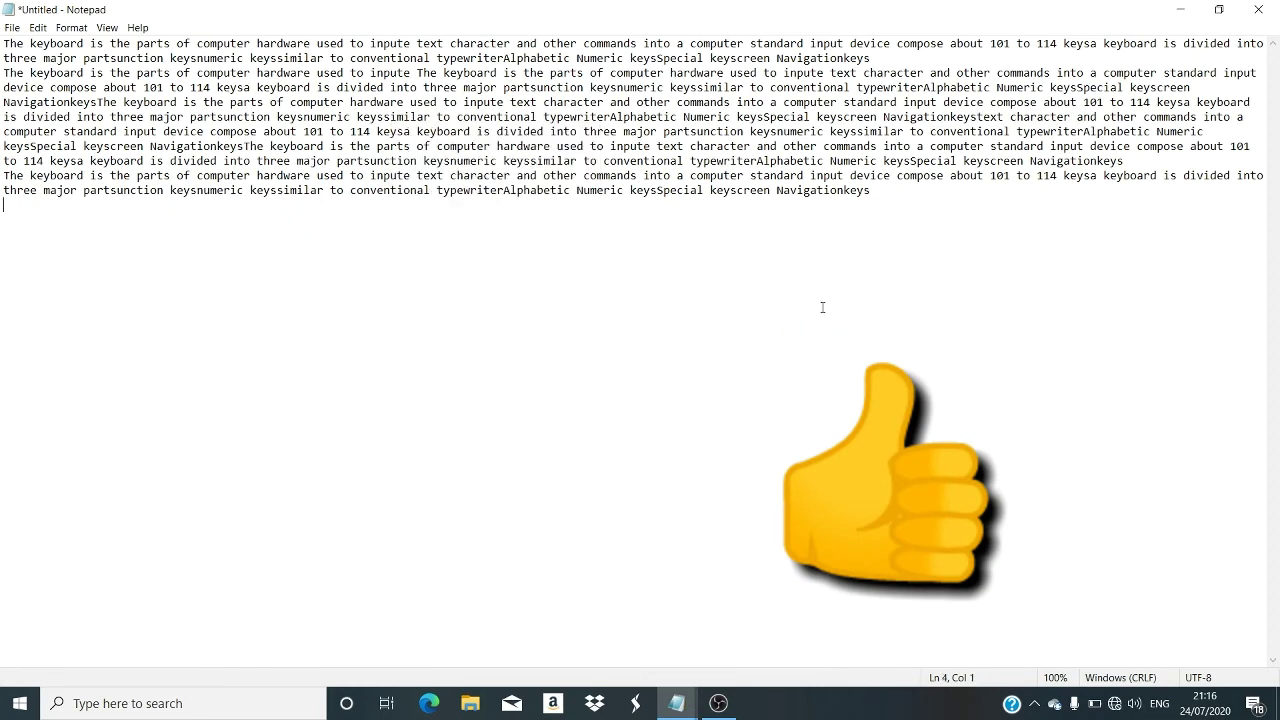
right_click(596, 94)
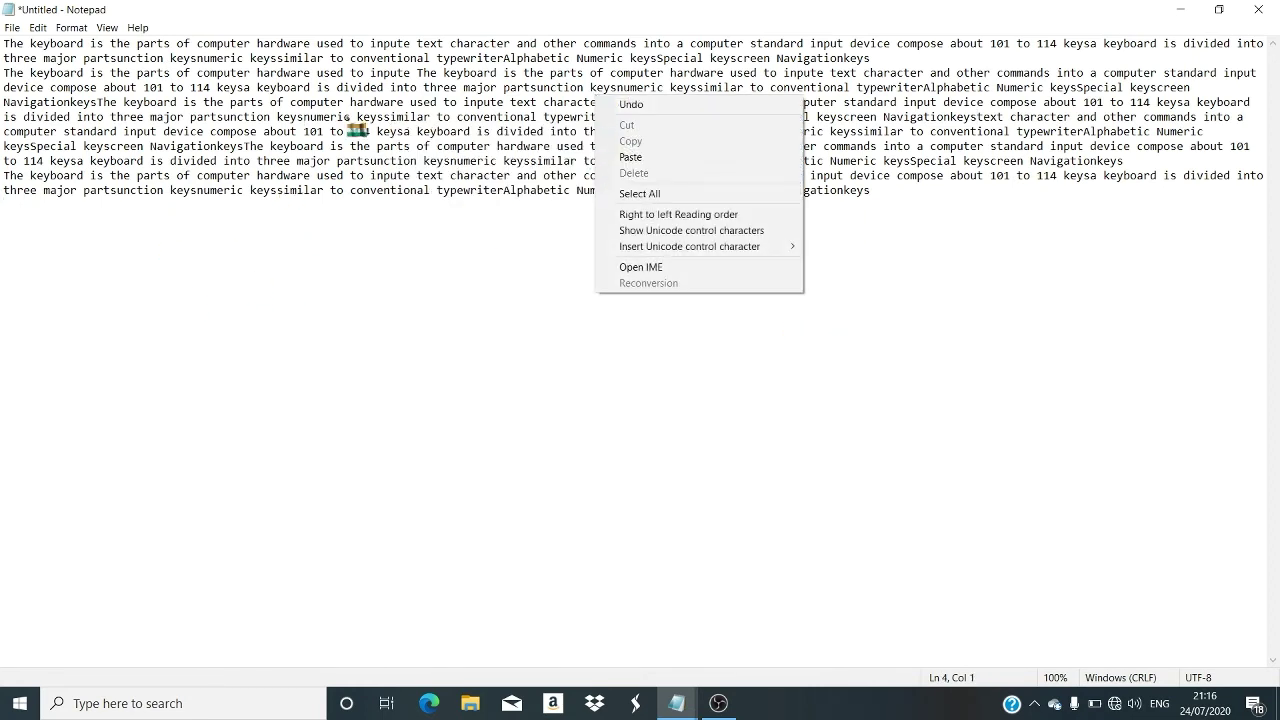
right_click(352, 98)
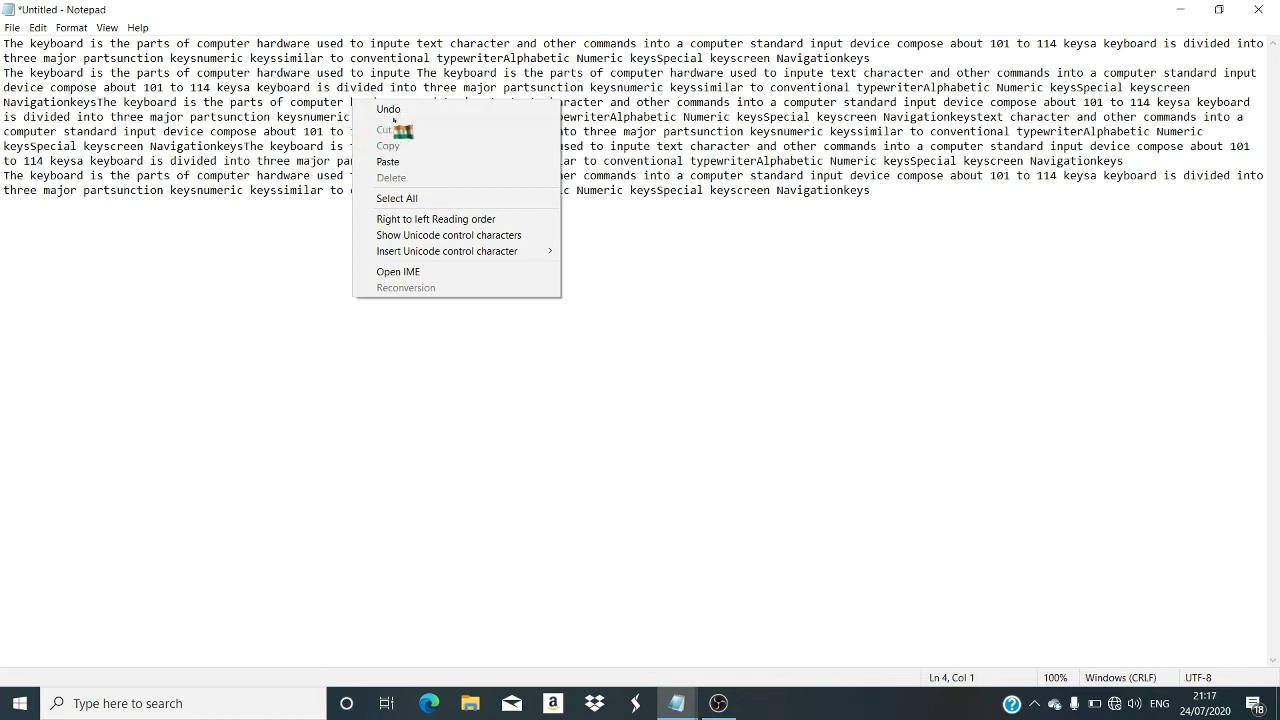
click(412, 161)
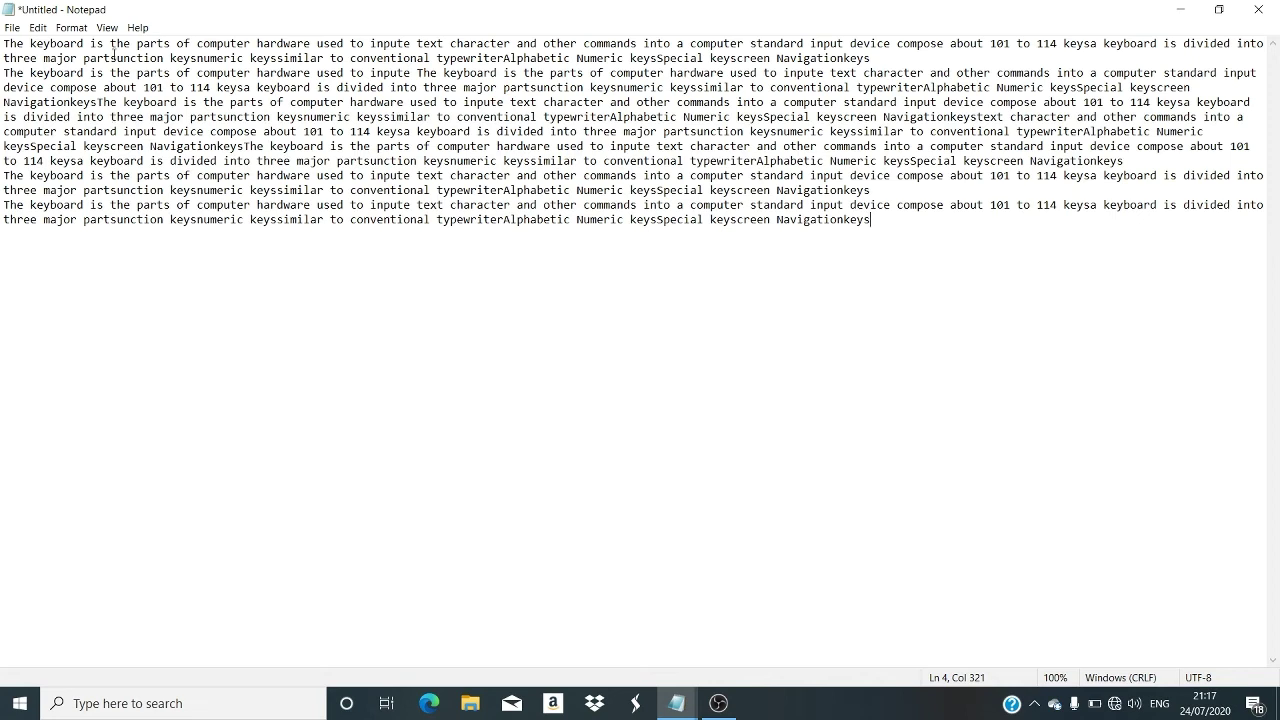
Place the cursor within "keyssimilar" in the middle of the second paragraph and enter "keyboard" as the text to find.
click(38, 27)
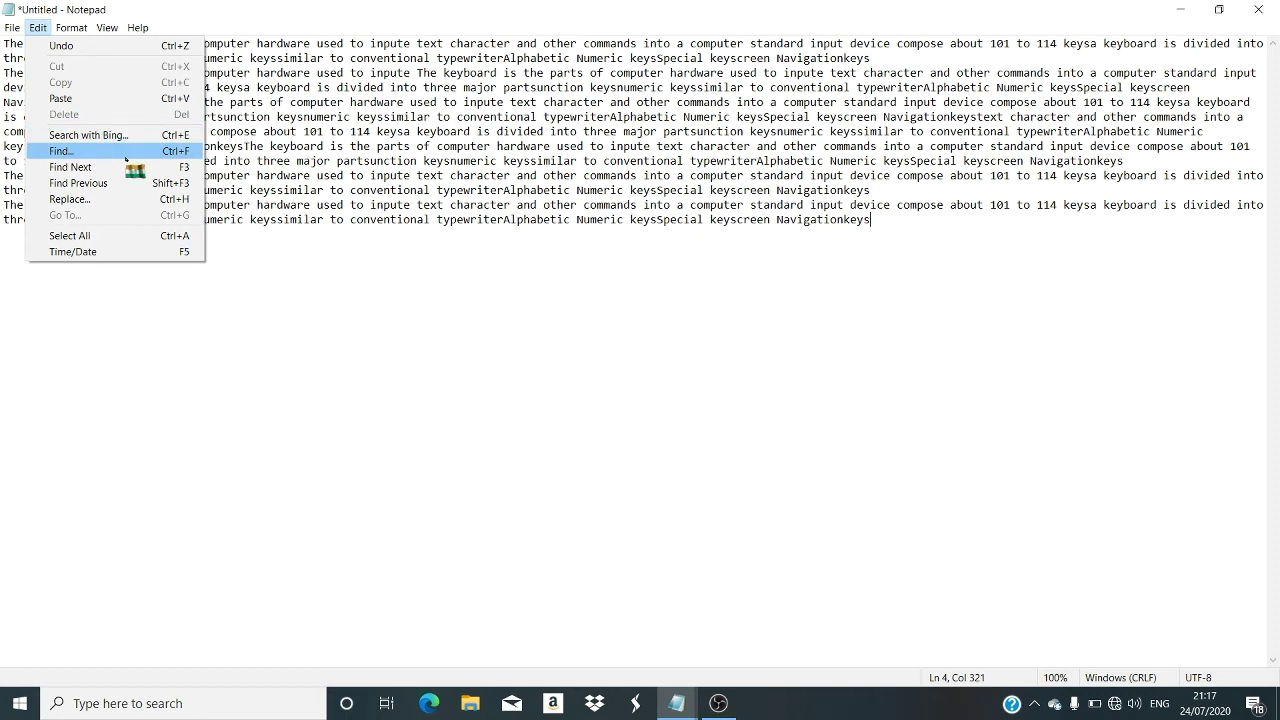
key(Escape)
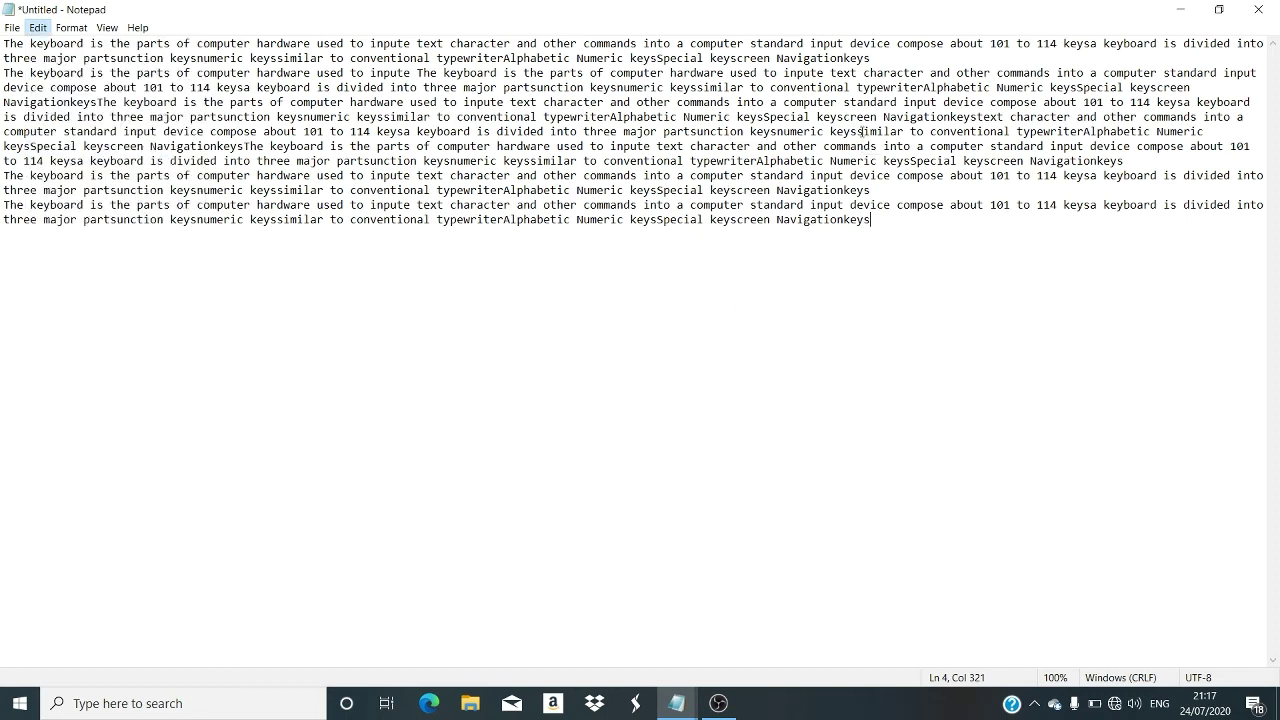
click(864, 131)
click(37, 27)
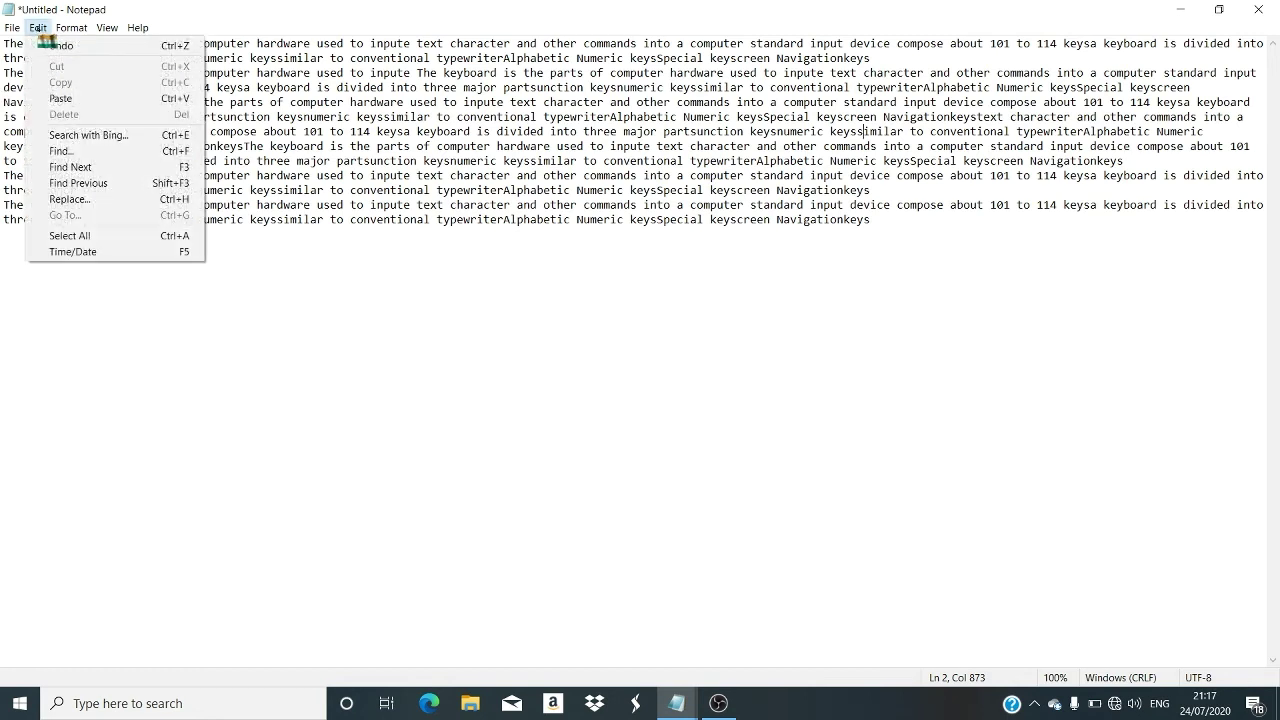
click(62, 151)
drag(160, 92, 474, 428)
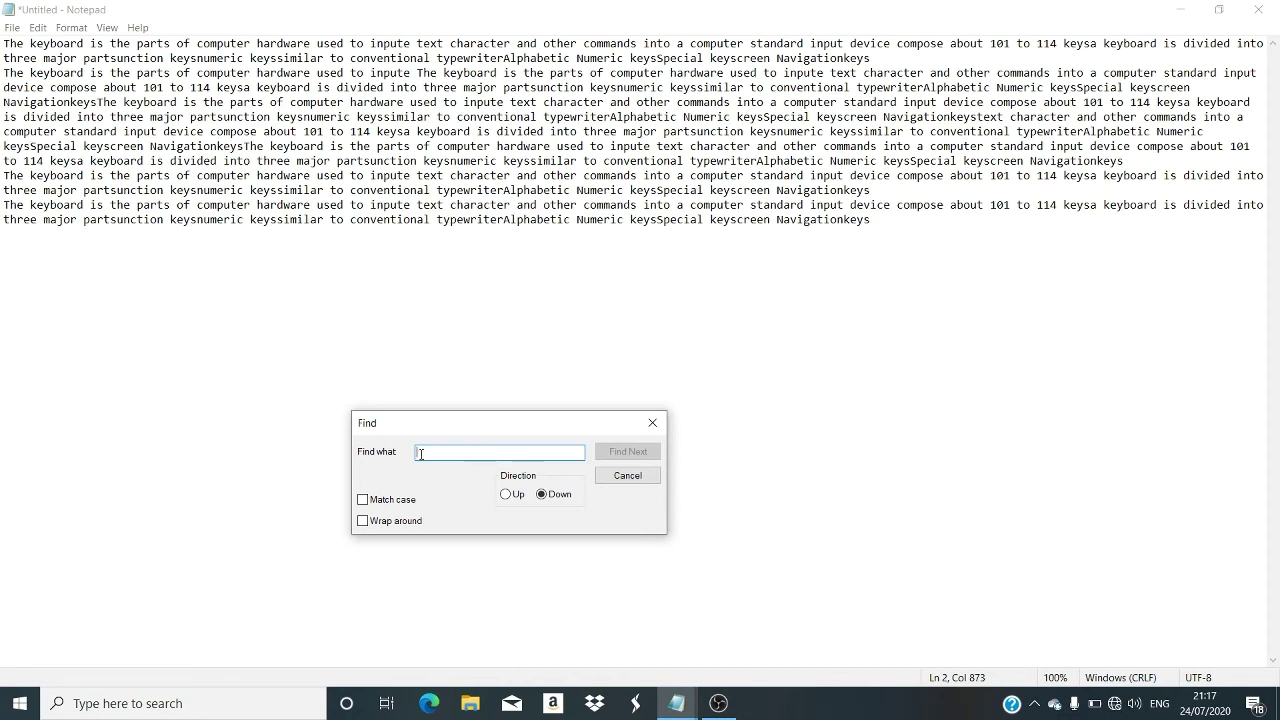
text(keyboard)
Leave case matching off for the search and set its direction to Up.
click(372, 500)
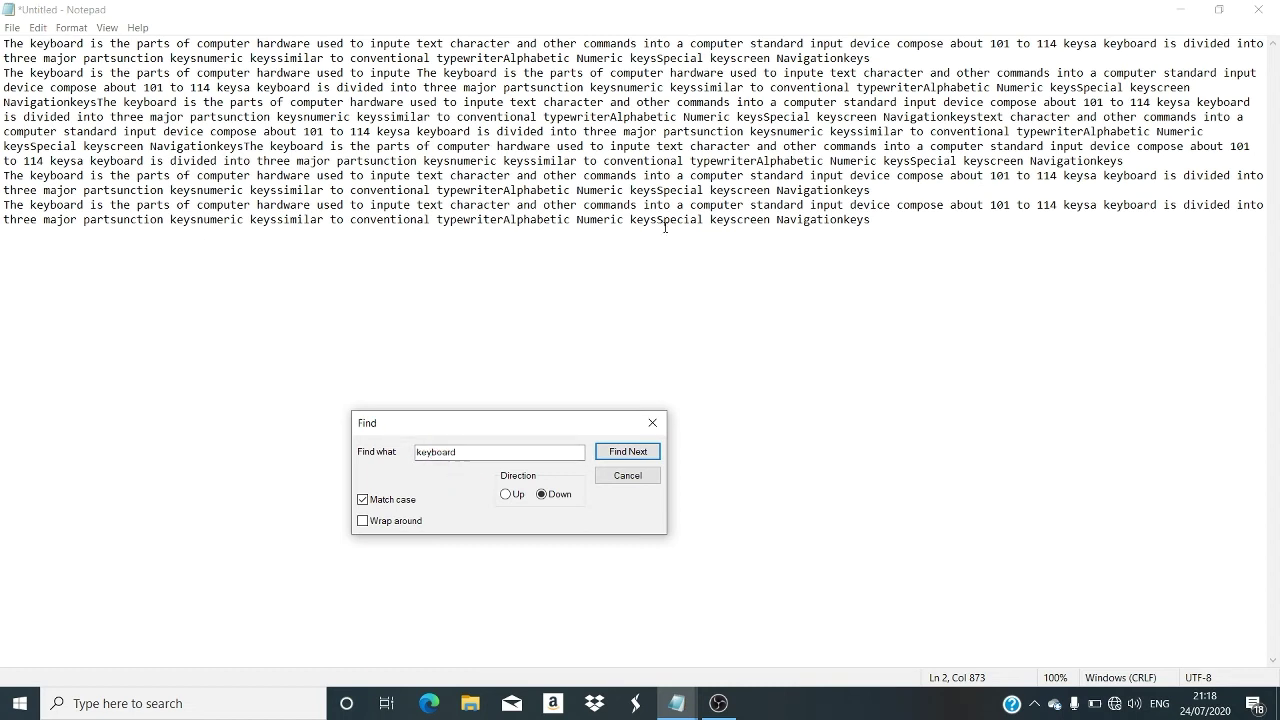
click(363, 499)
click(507, 494)
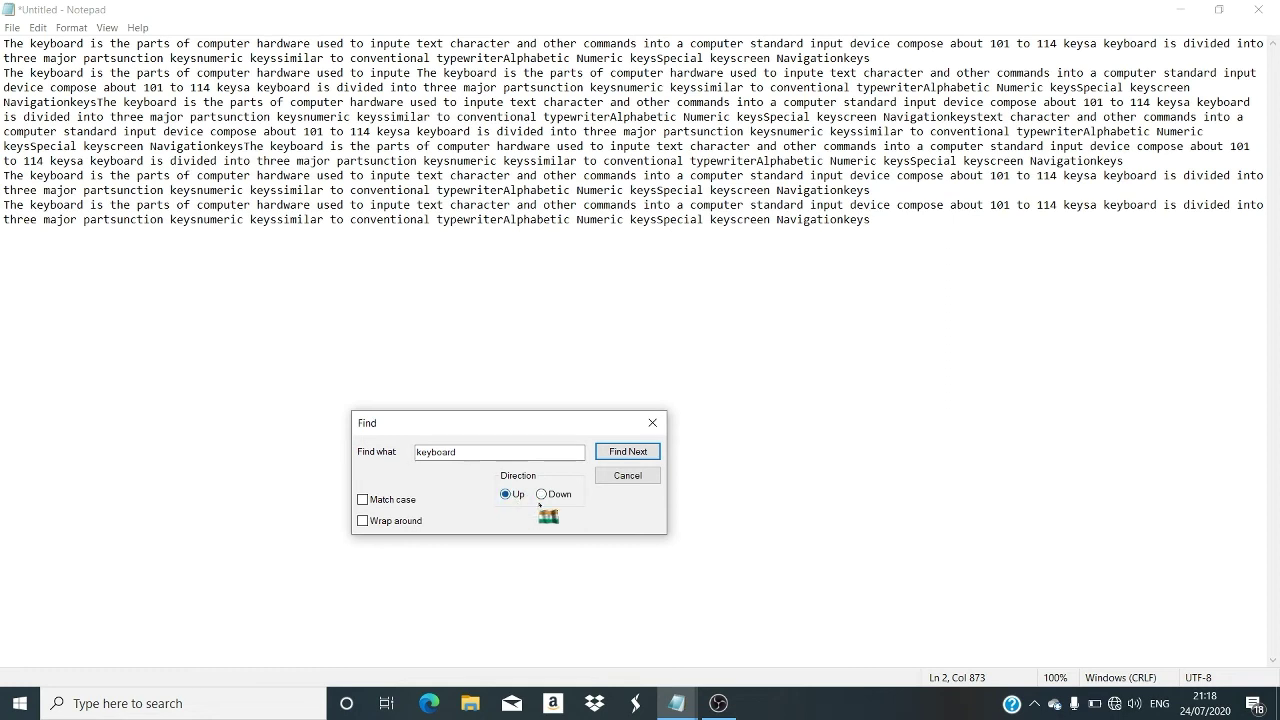
Step upward through all occurrences of "keyboard" to the start of the document and close the search.
click(628, 452)
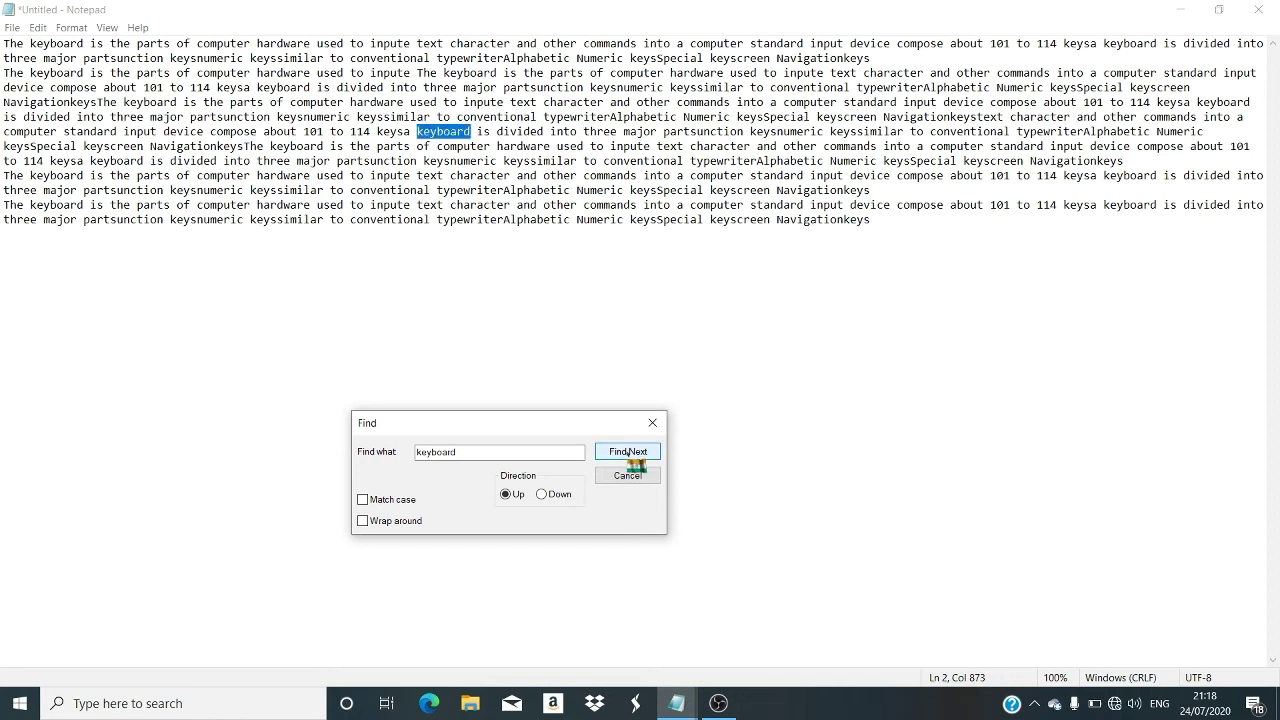
click(628, 452)
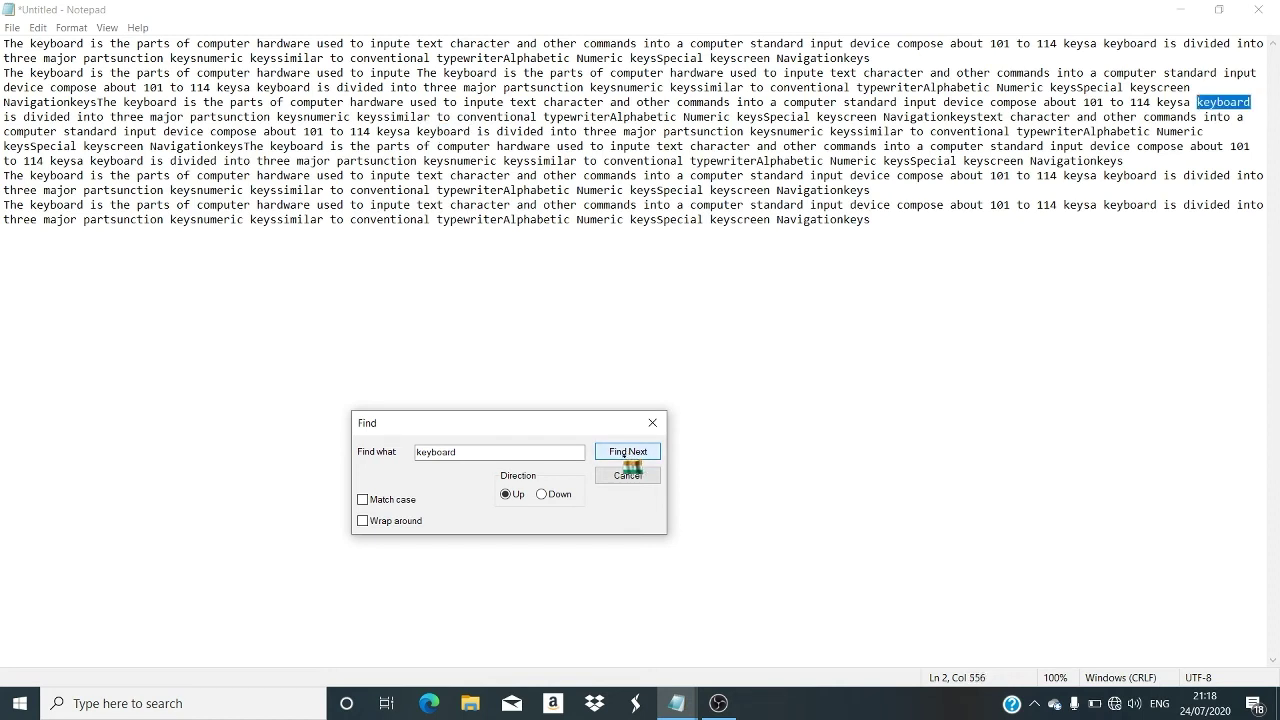
click(628, 452)
click(628, 452)
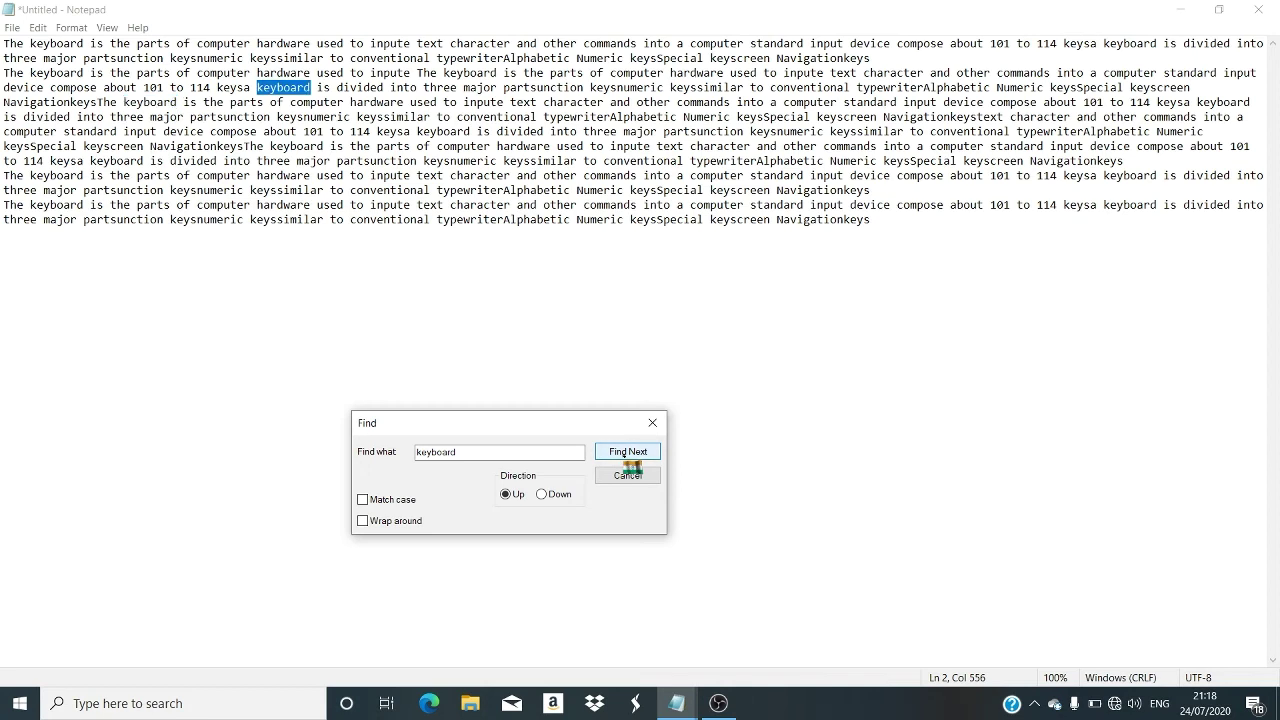
click(628, 452)
click(628, 452)
click(628, 452)
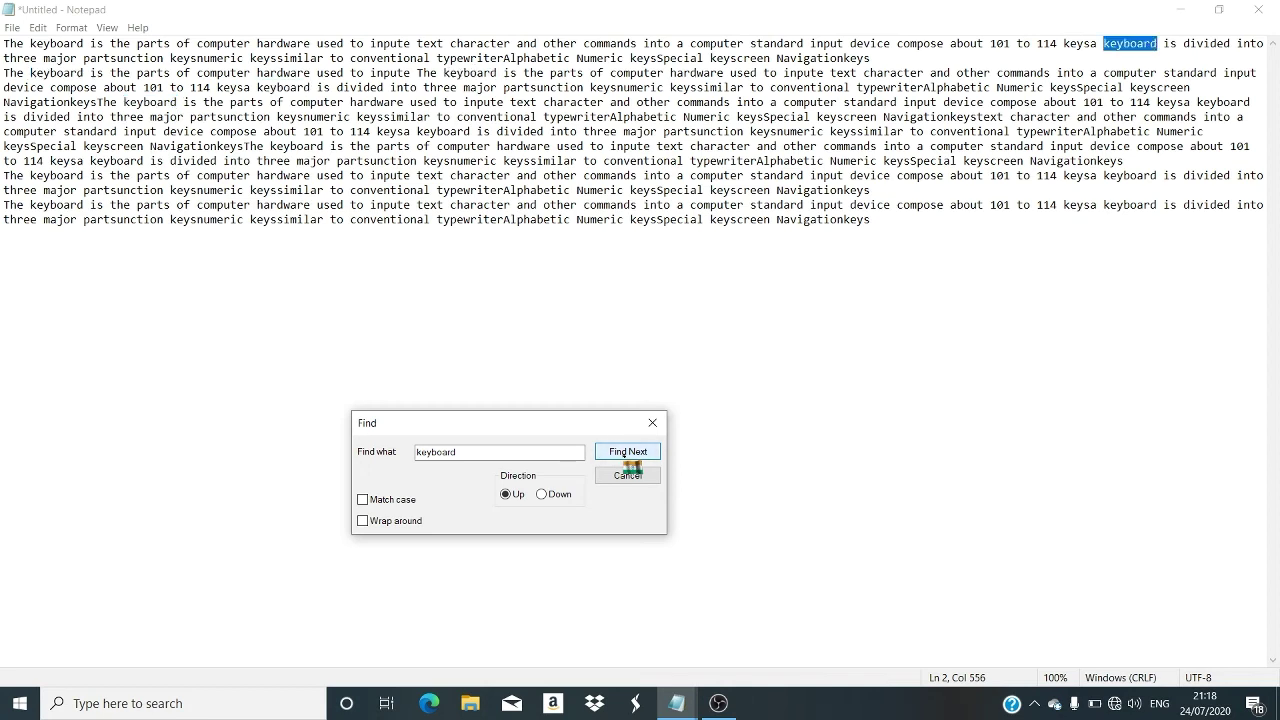
click(628, 452)
click(624, 453)
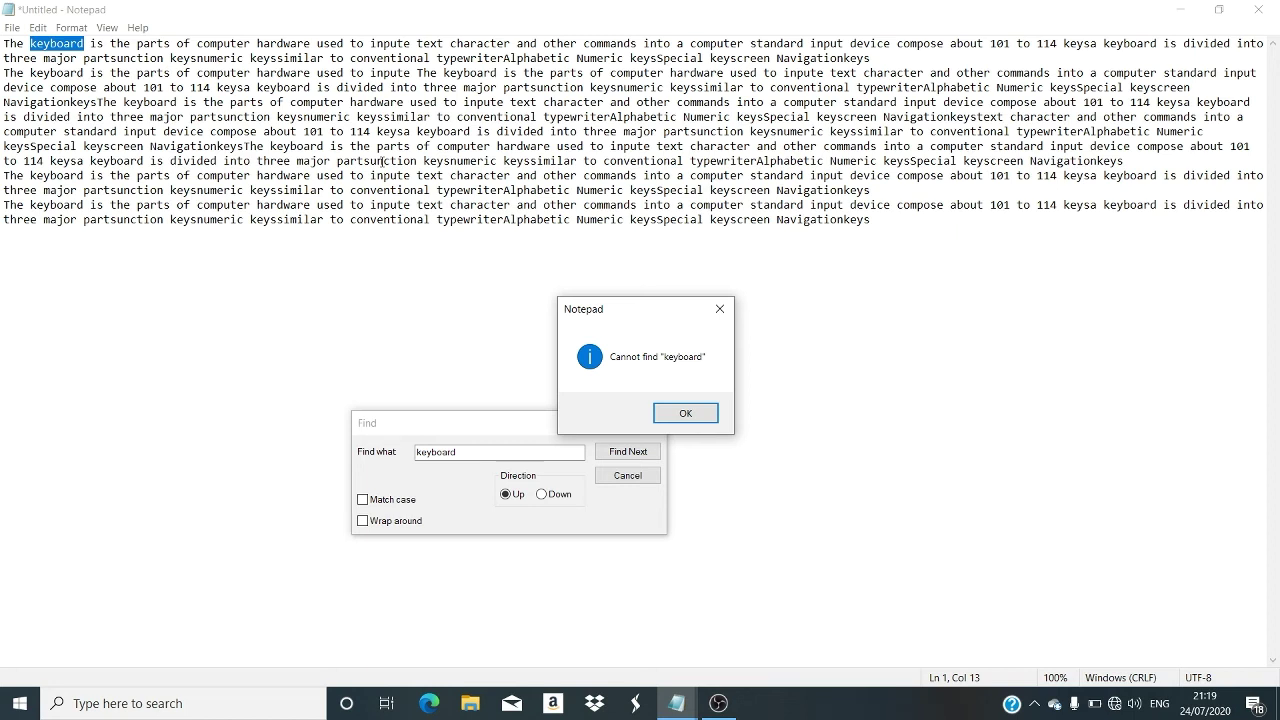
click(720, 310)
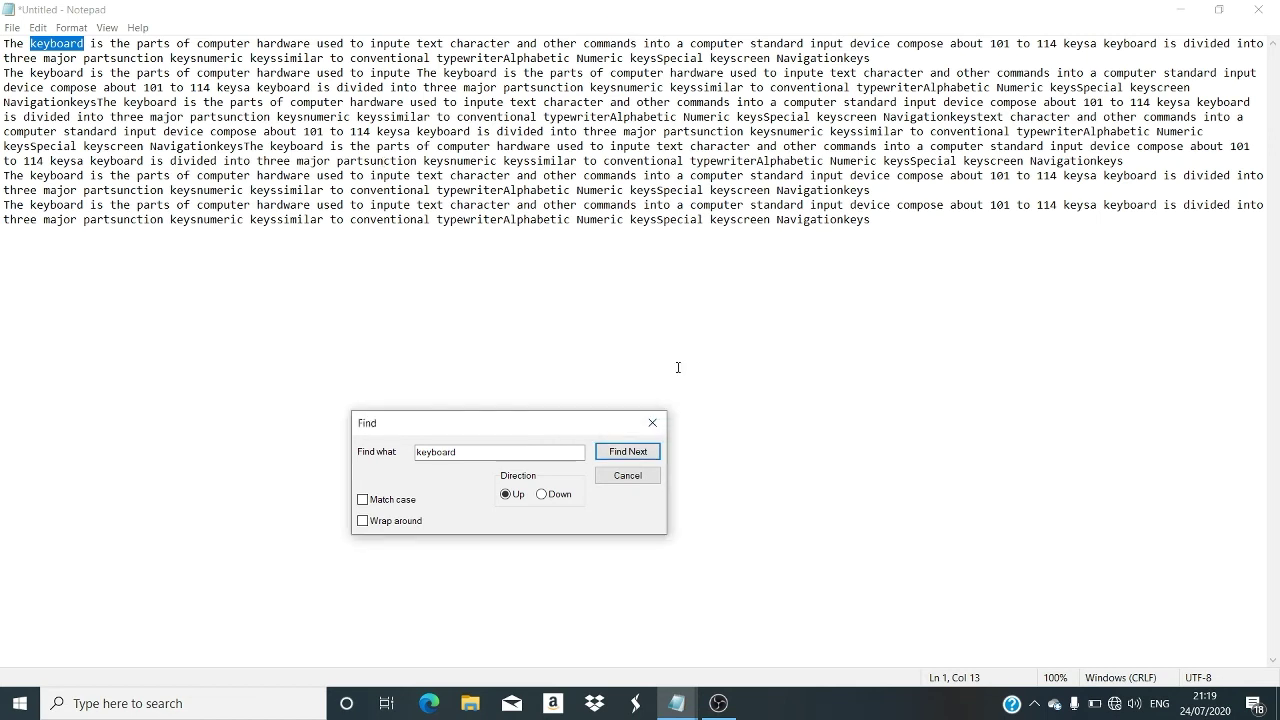
click(655, 424)
Place the cursor before "the parts" in the third paragraph and find the next three occurrences of "keyboard" with Find Next.
click(109, 175)
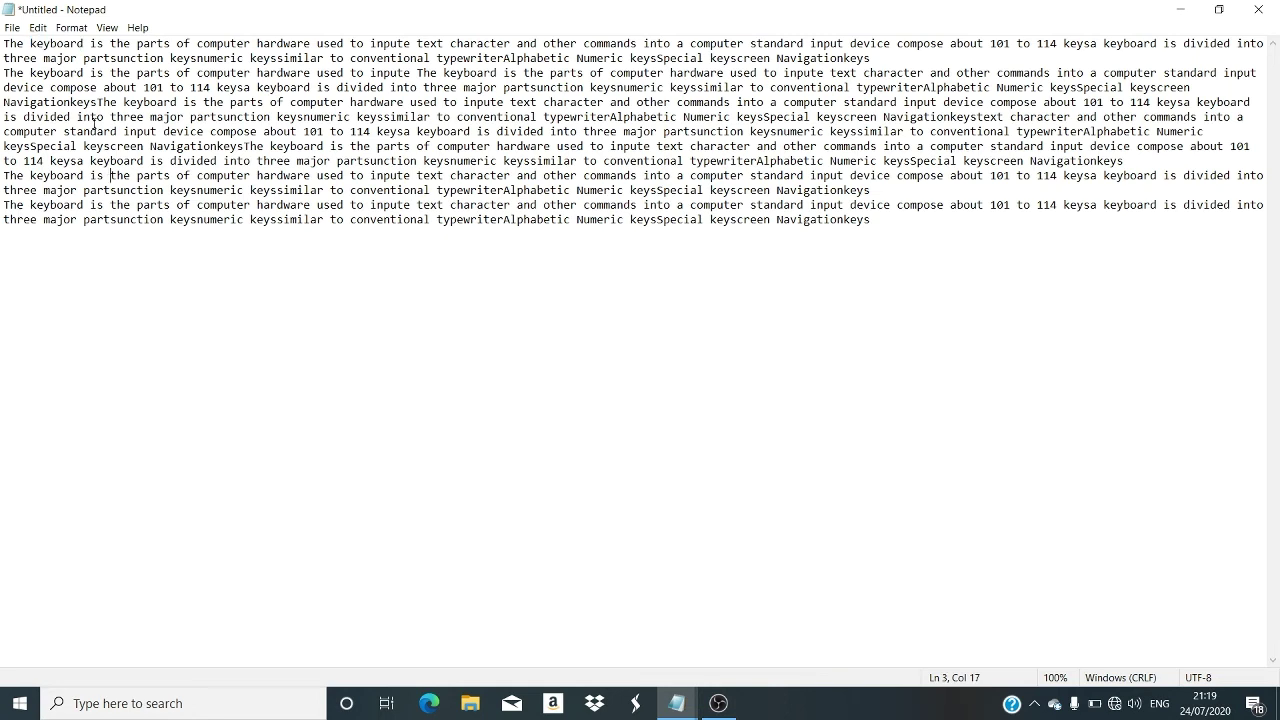
click(38, 27)
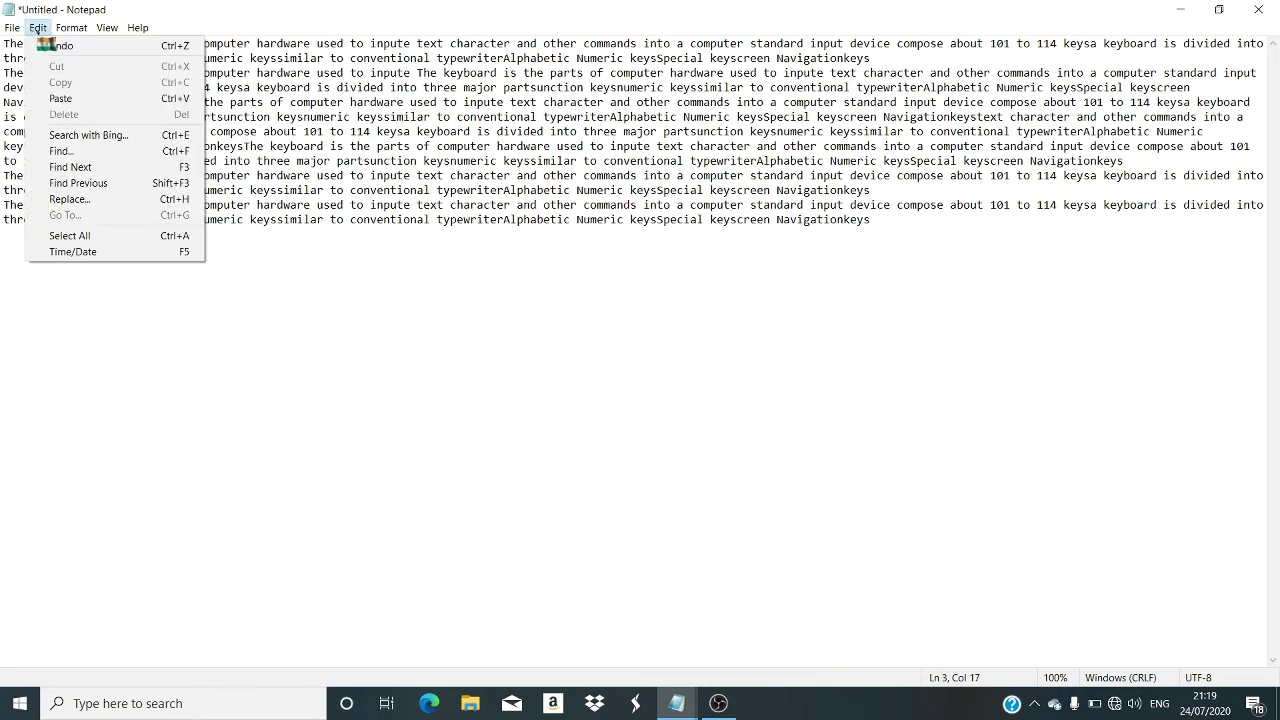
click(62, 151)
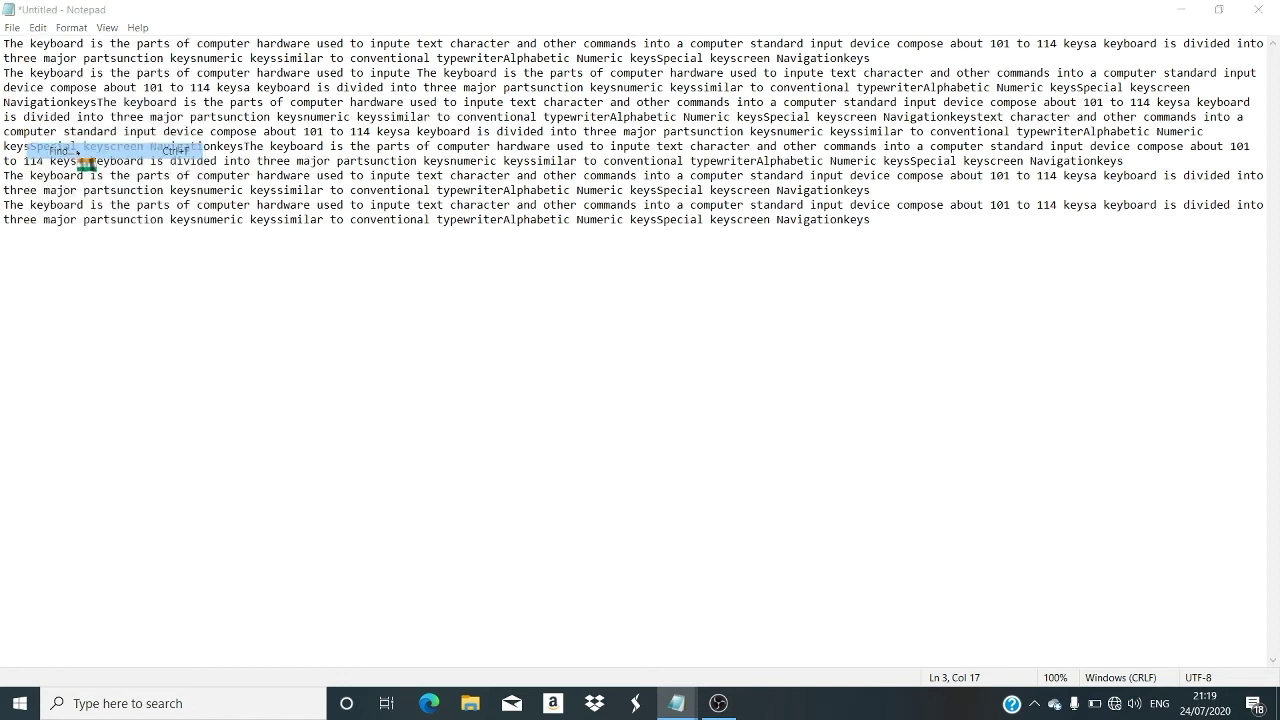
click(321, 198)
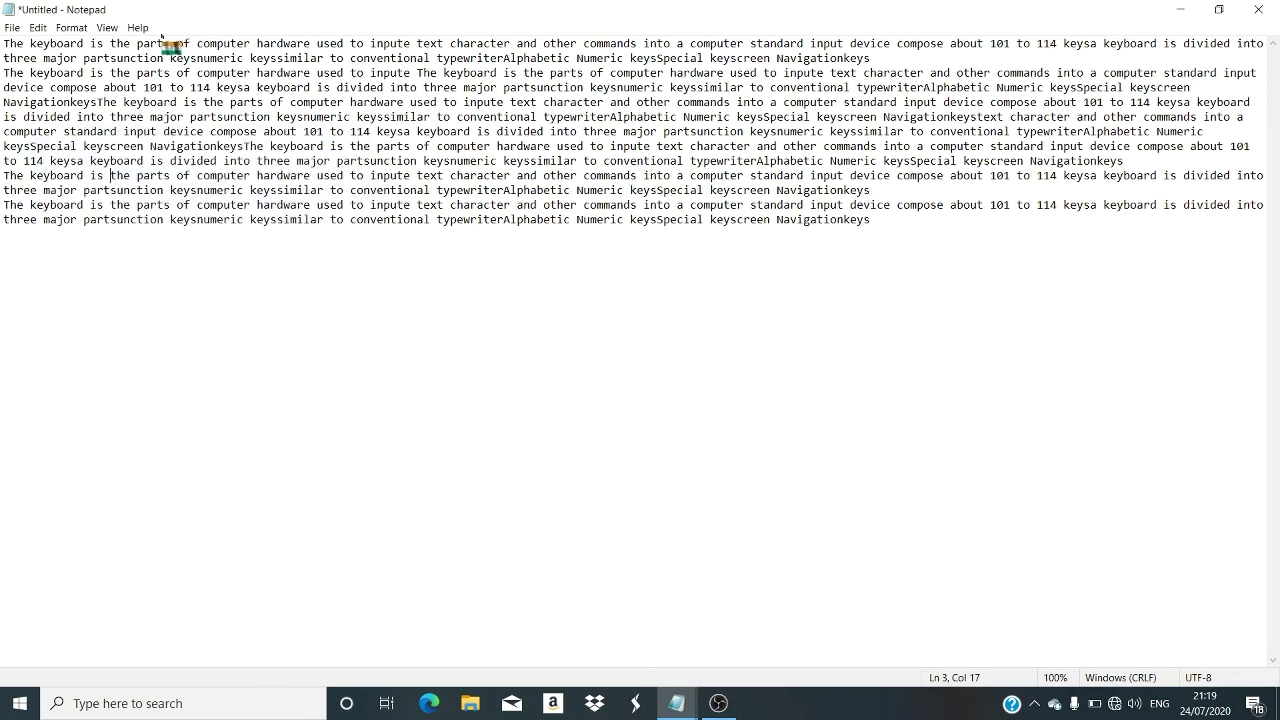
click(38, 28)
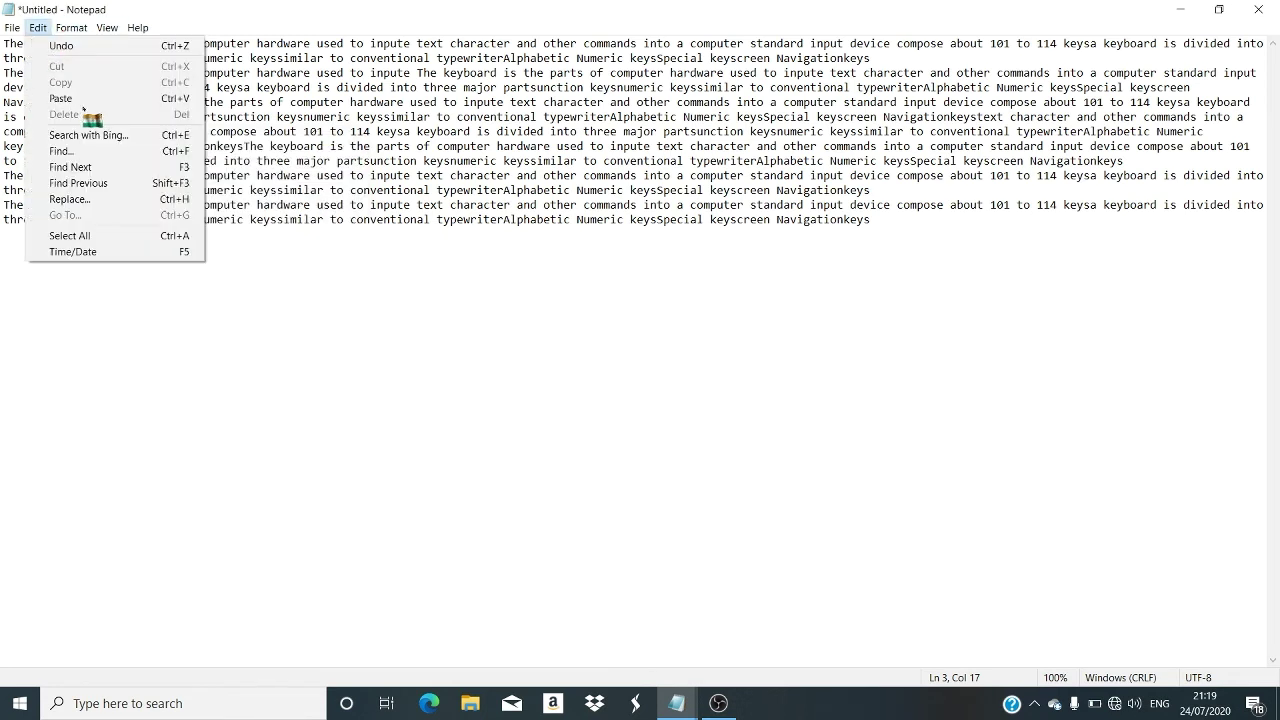
click(70, 167)
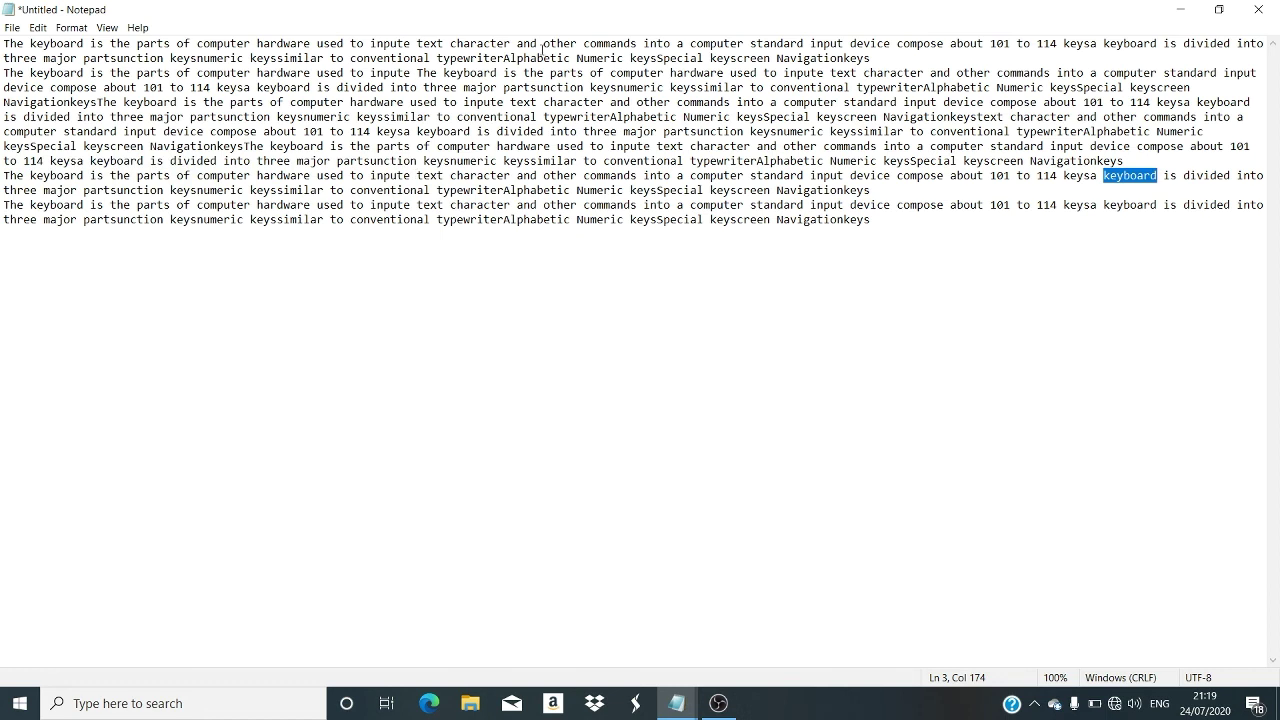
click(38, 28)
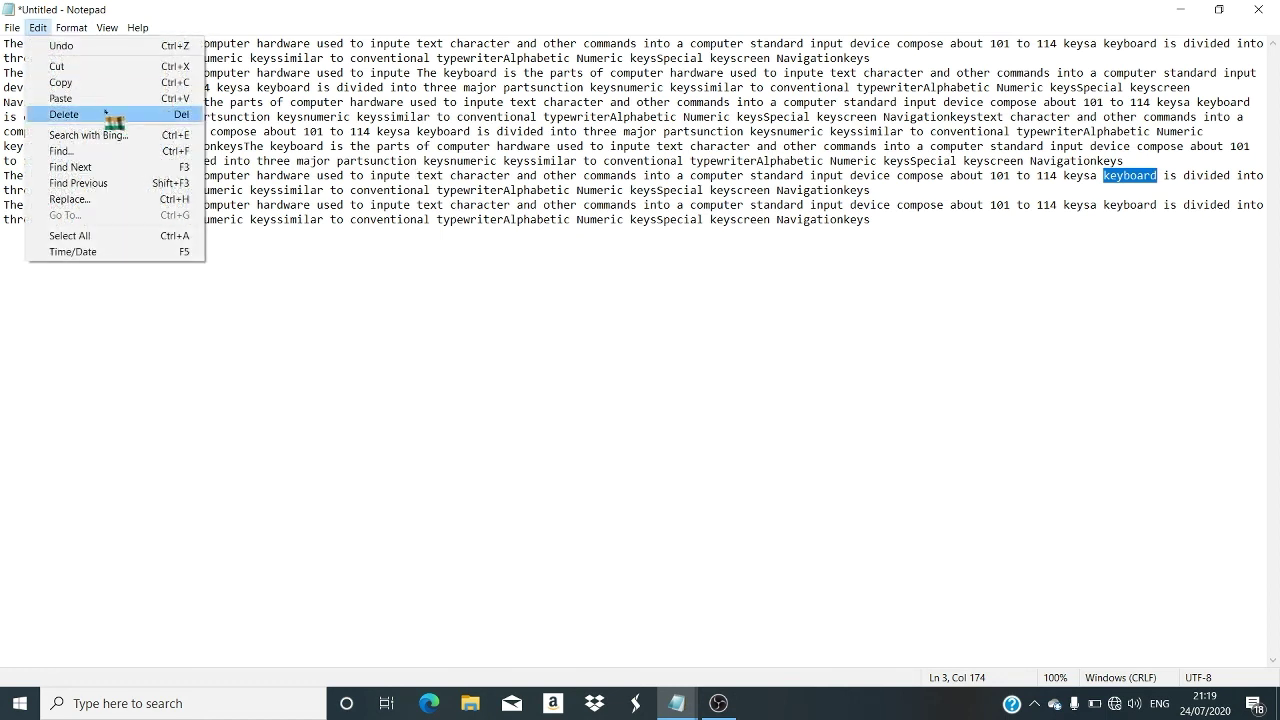
click(106, 167)
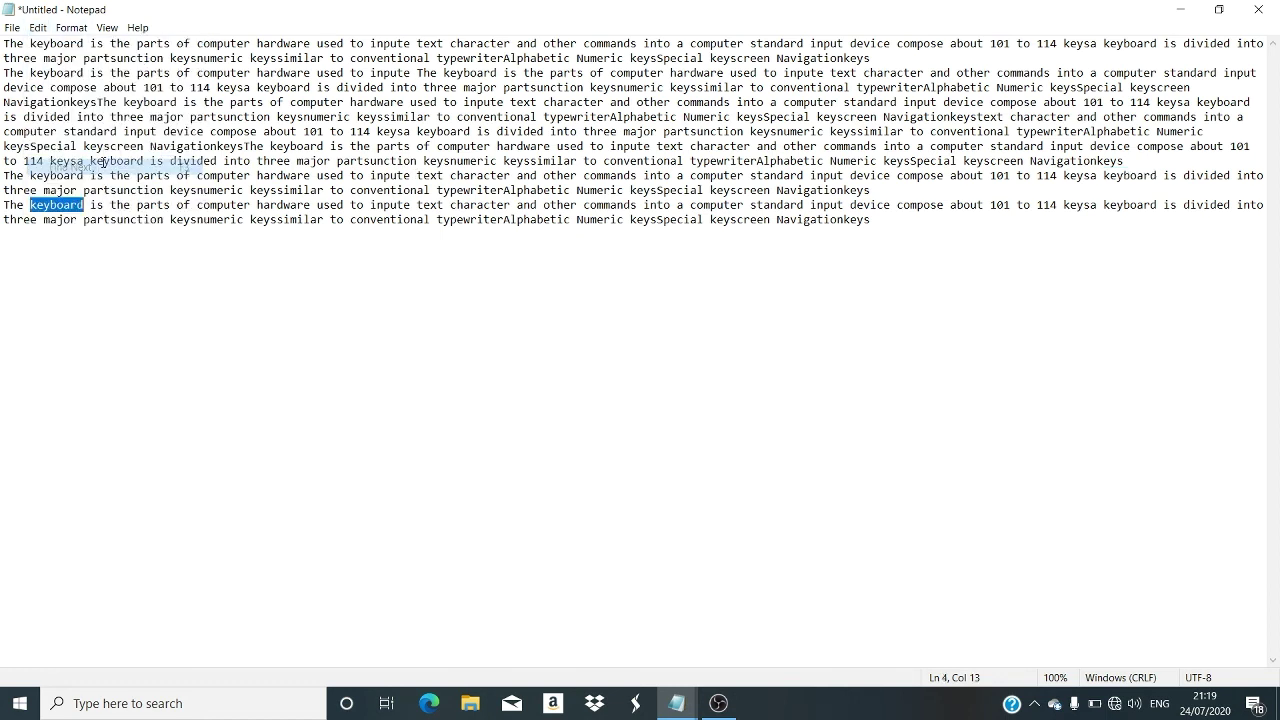
click(34, 27)
click(108, 165)
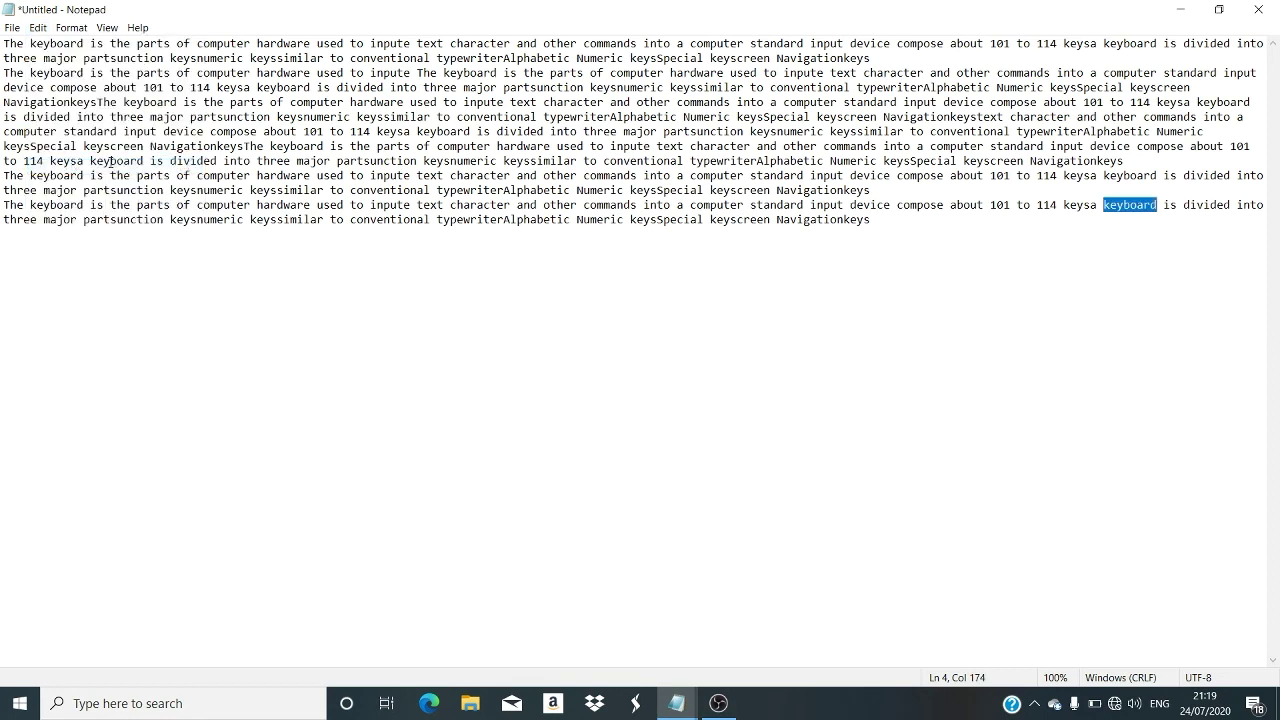
Find the previous two occurrences of "keyboard" with Find Previous.
click(38, 28)
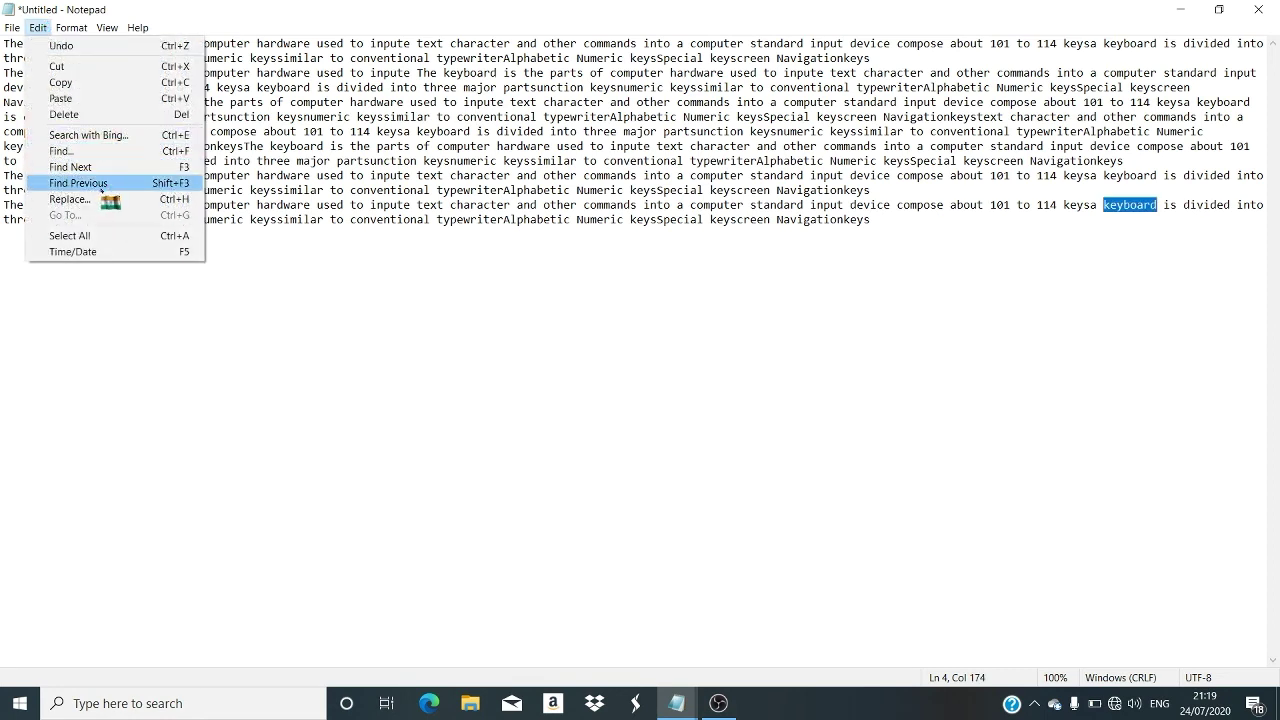
click(78, 183)
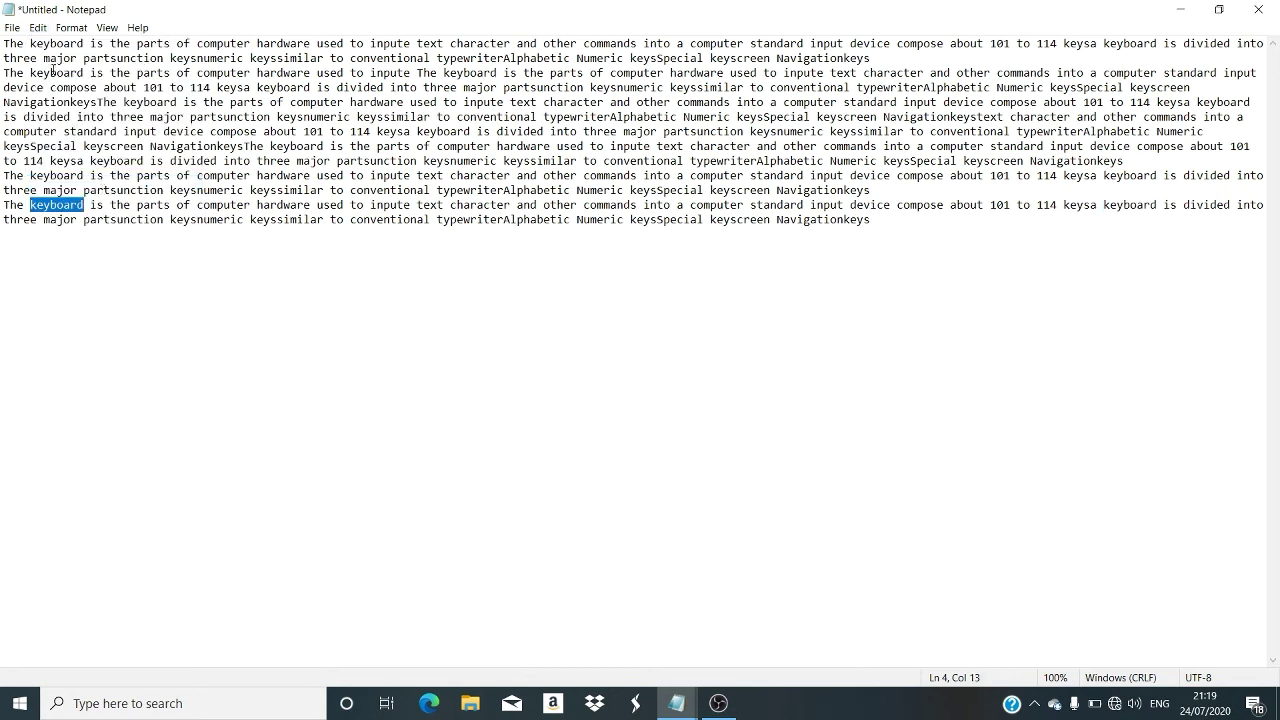
click(38, 28)
click(78, 183)
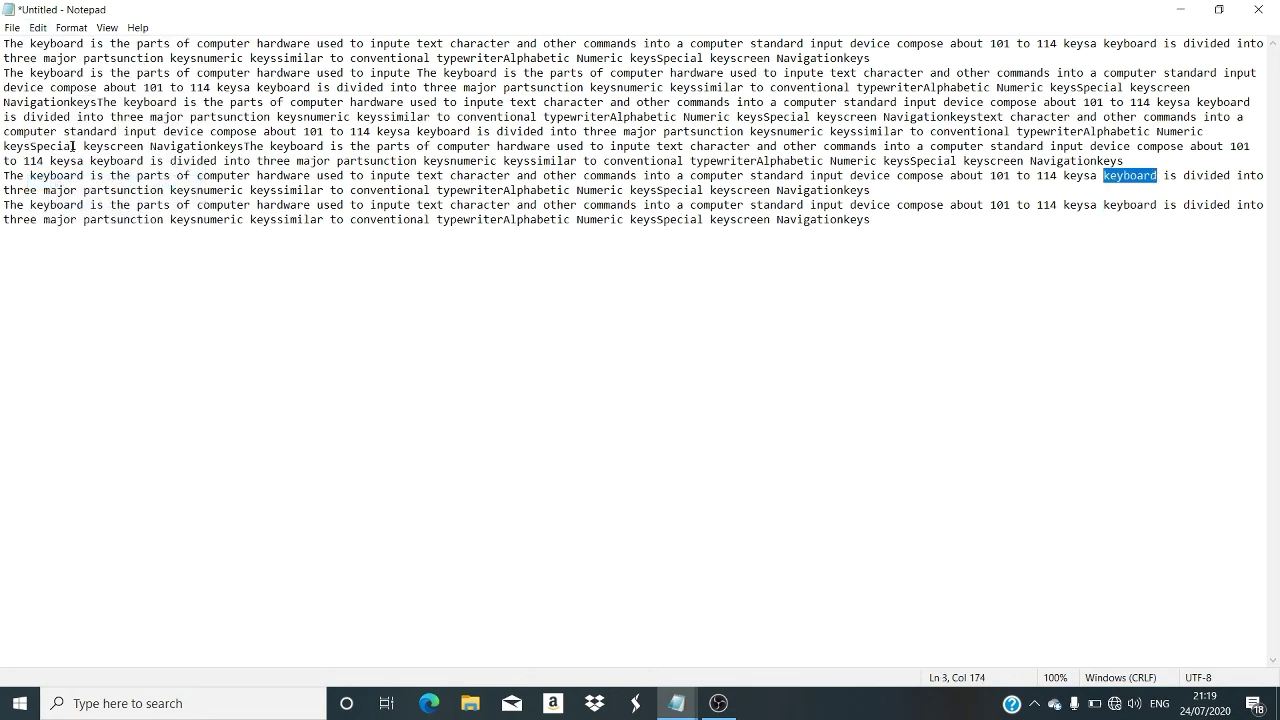
click(38, 28)
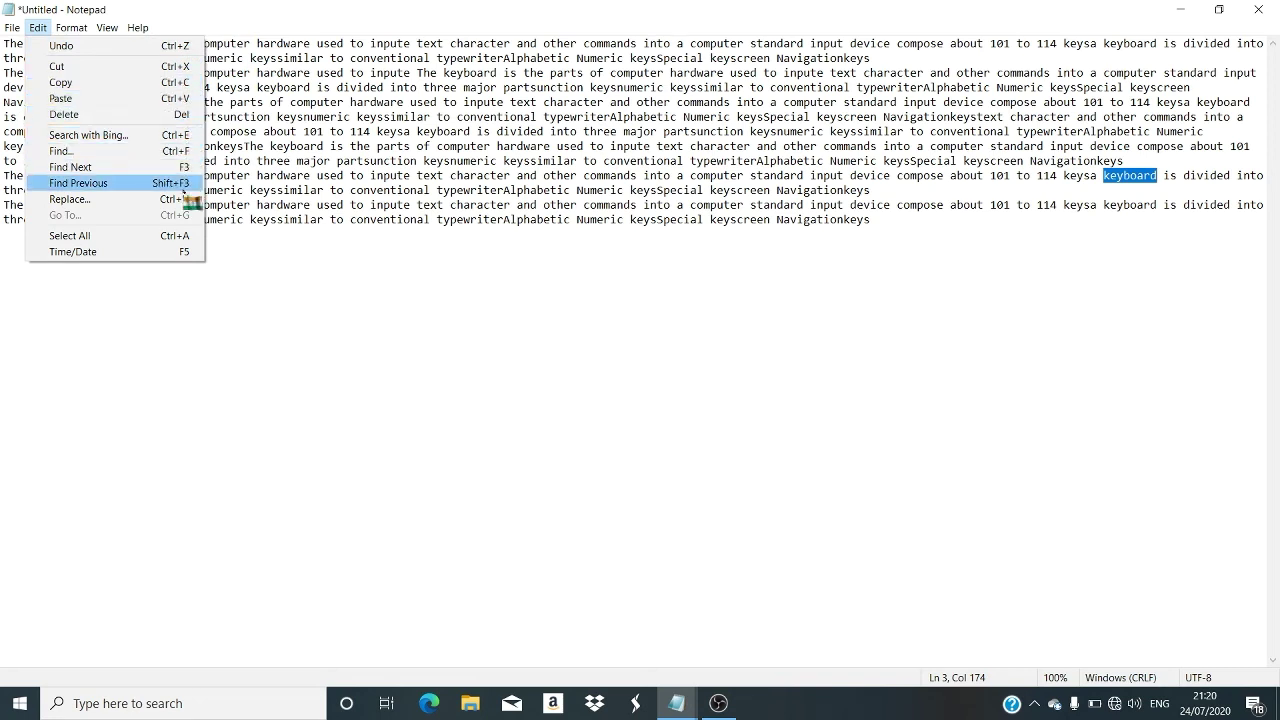
click(93, 200)
drag(128, 108, 312, 360)
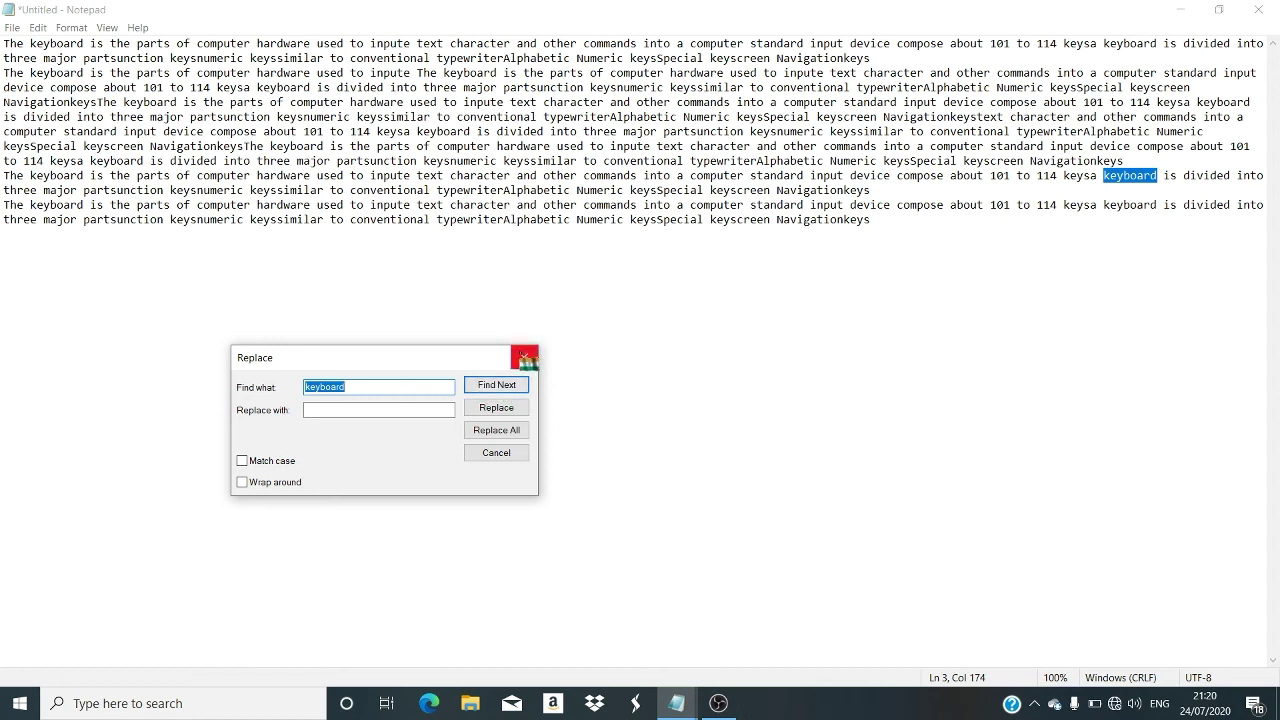
click(523, 357)
Start Replace, move its window clear of the text, and re-enter "keyboard" as the text to find.
click(40, 27)
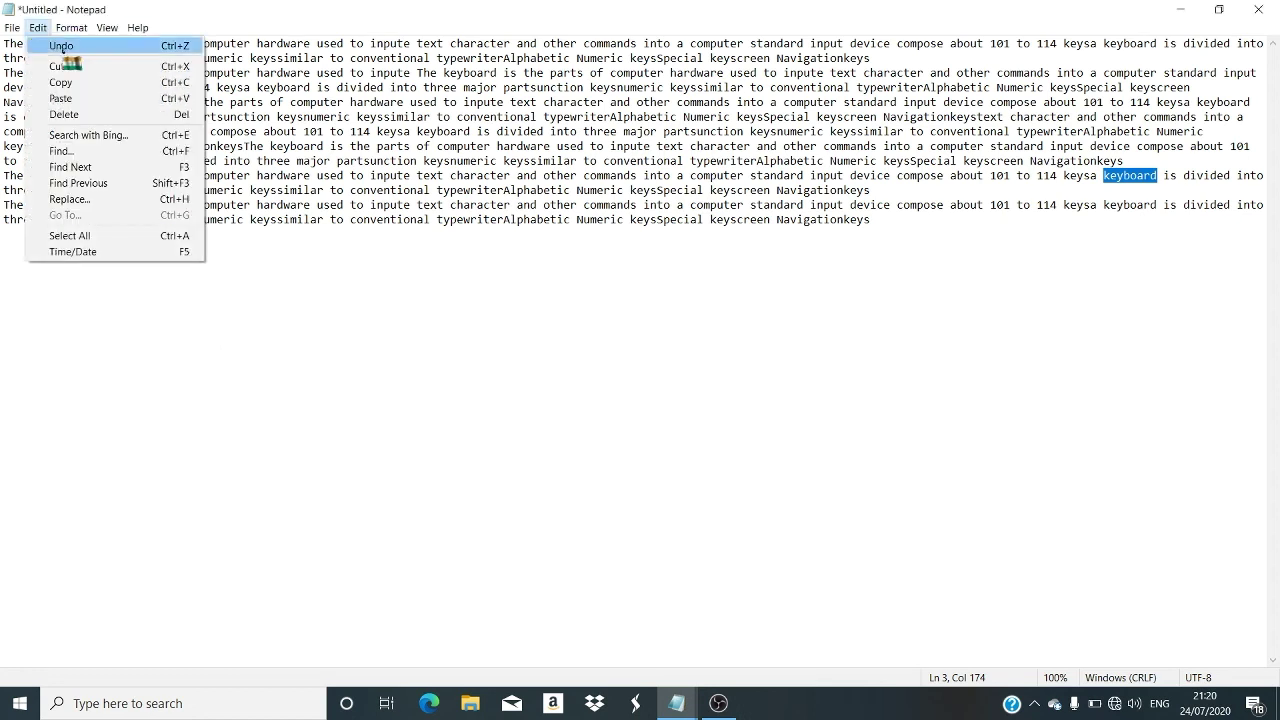
click(95, 200)
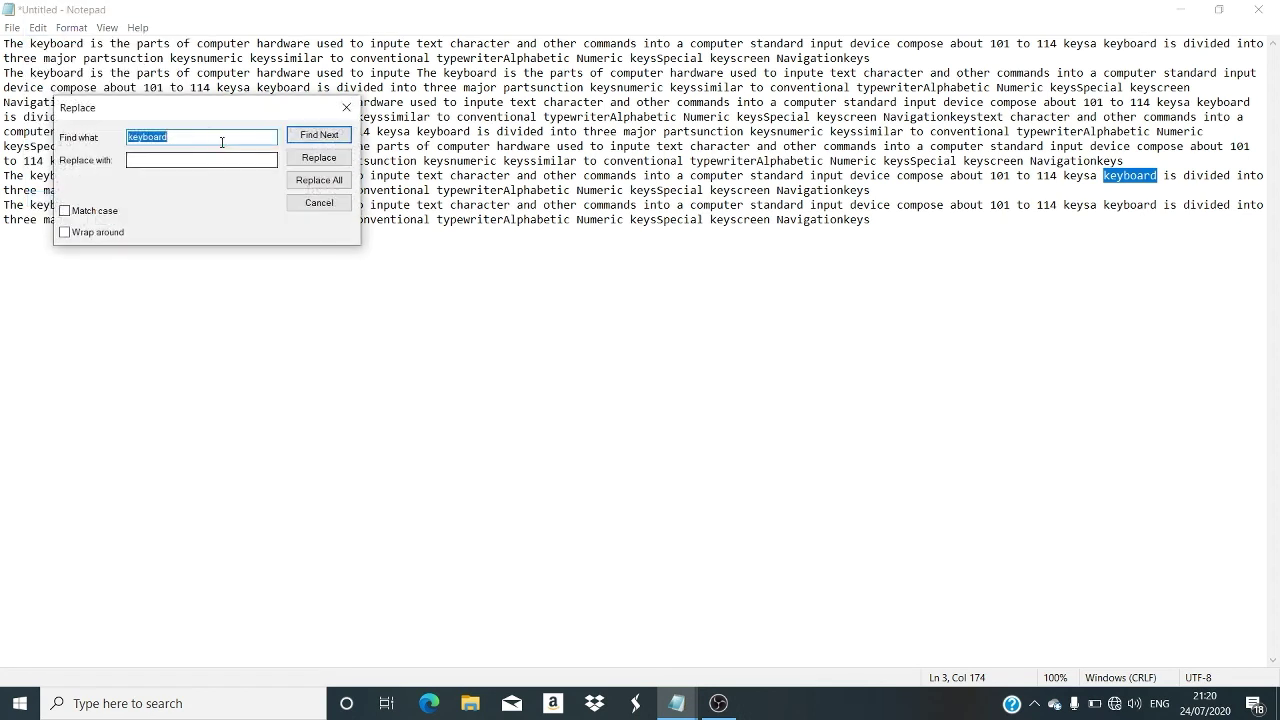
drag(209, 104, 563, 414)
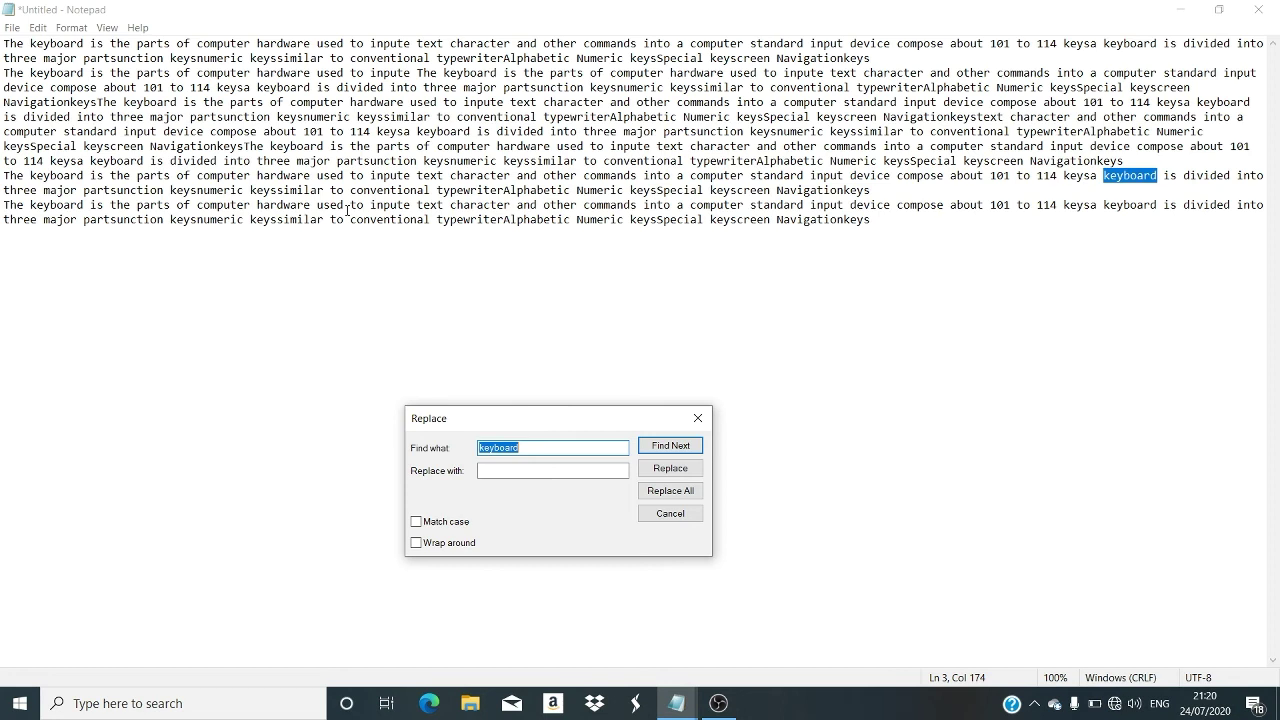
click(535, 447)
key(BackSpace)
key(BackSpace)
key(BackSpace)
key(BackSpace)
key(BackSpace)
key(BackSpace)
key(BackSpace)
key(BackSpace)
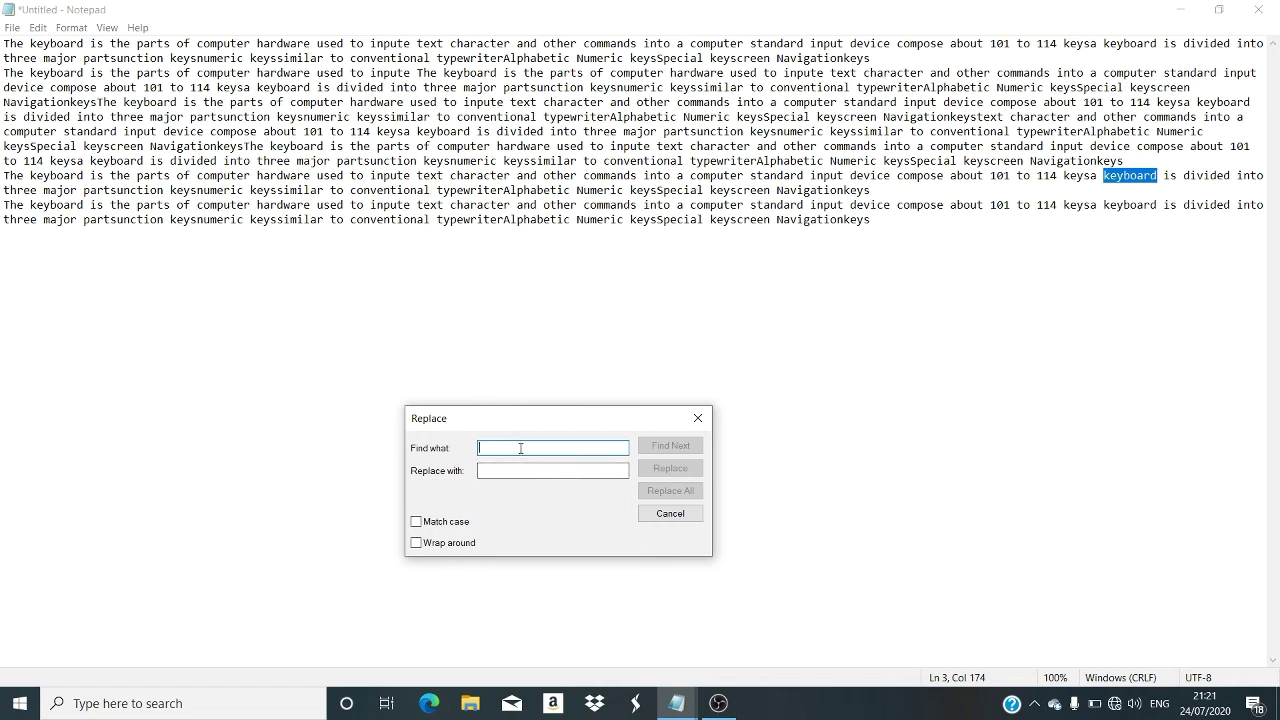
text(keybo)
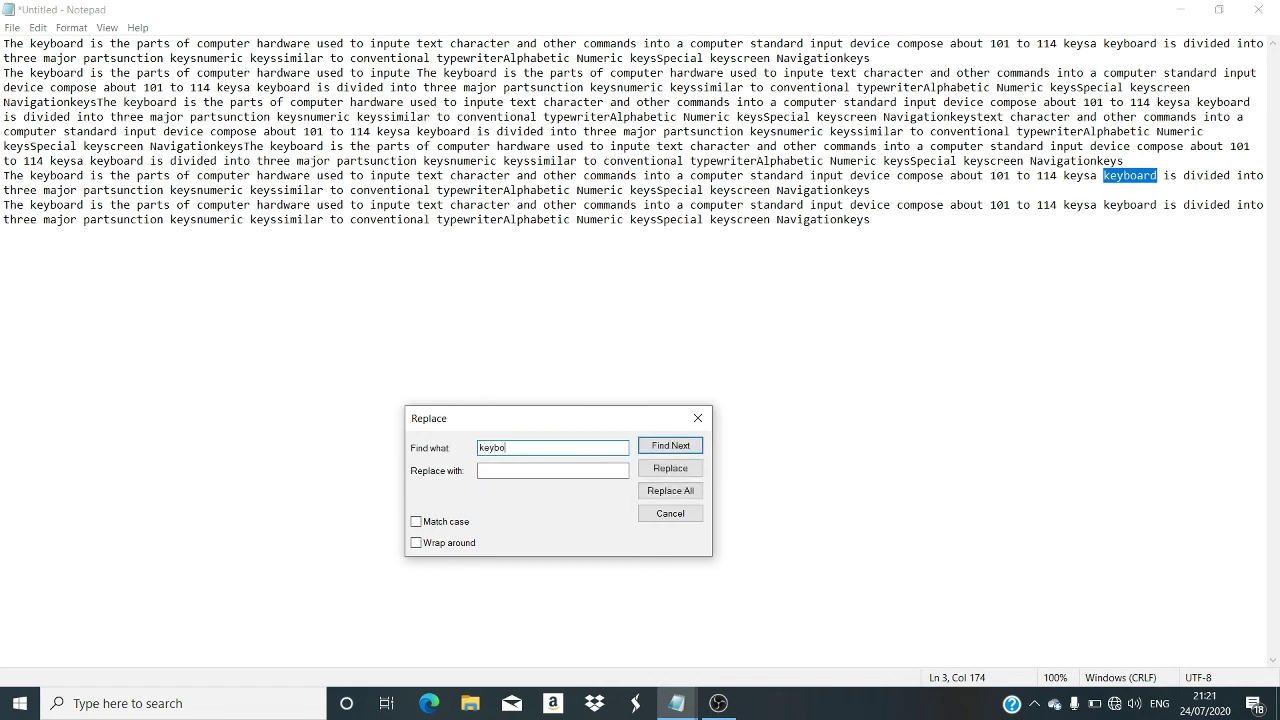
text(ard)
Replace all occurrences of "keyboard" with "mouse", leaving case matching off, and close the replacement window.
click(530, 471)
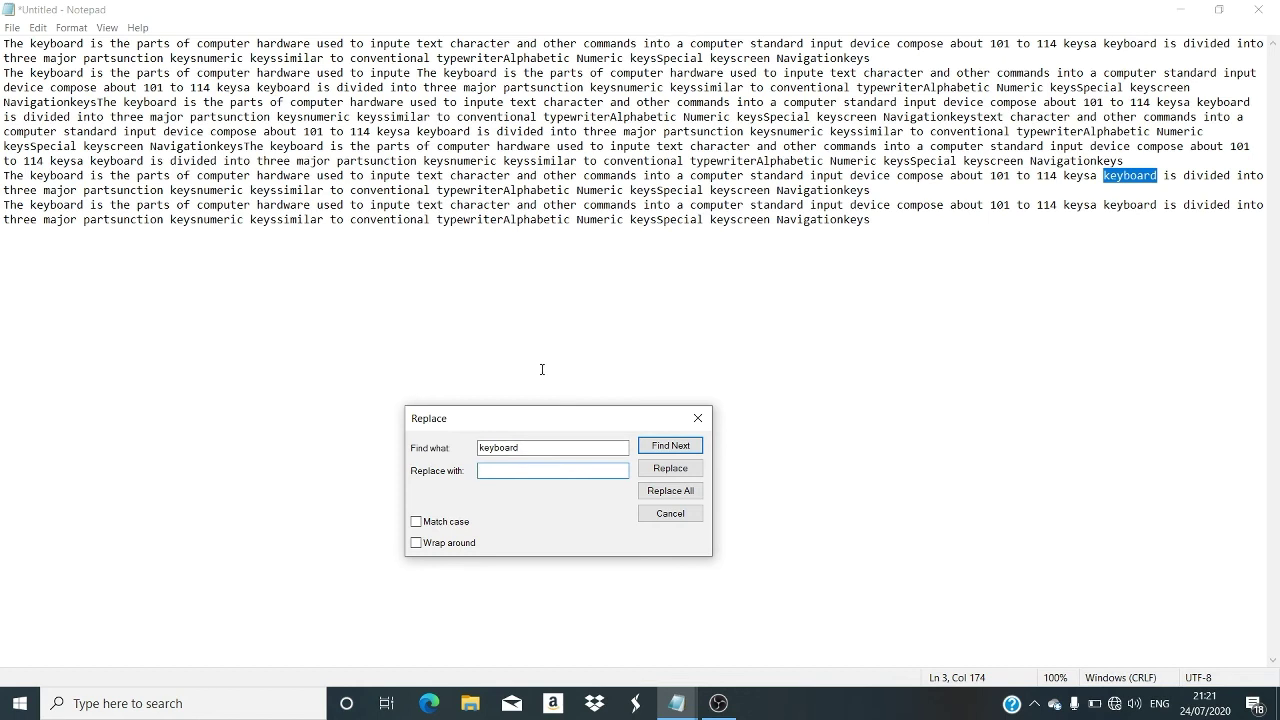
text(mouse)
drag(508, 425, 535, 250)
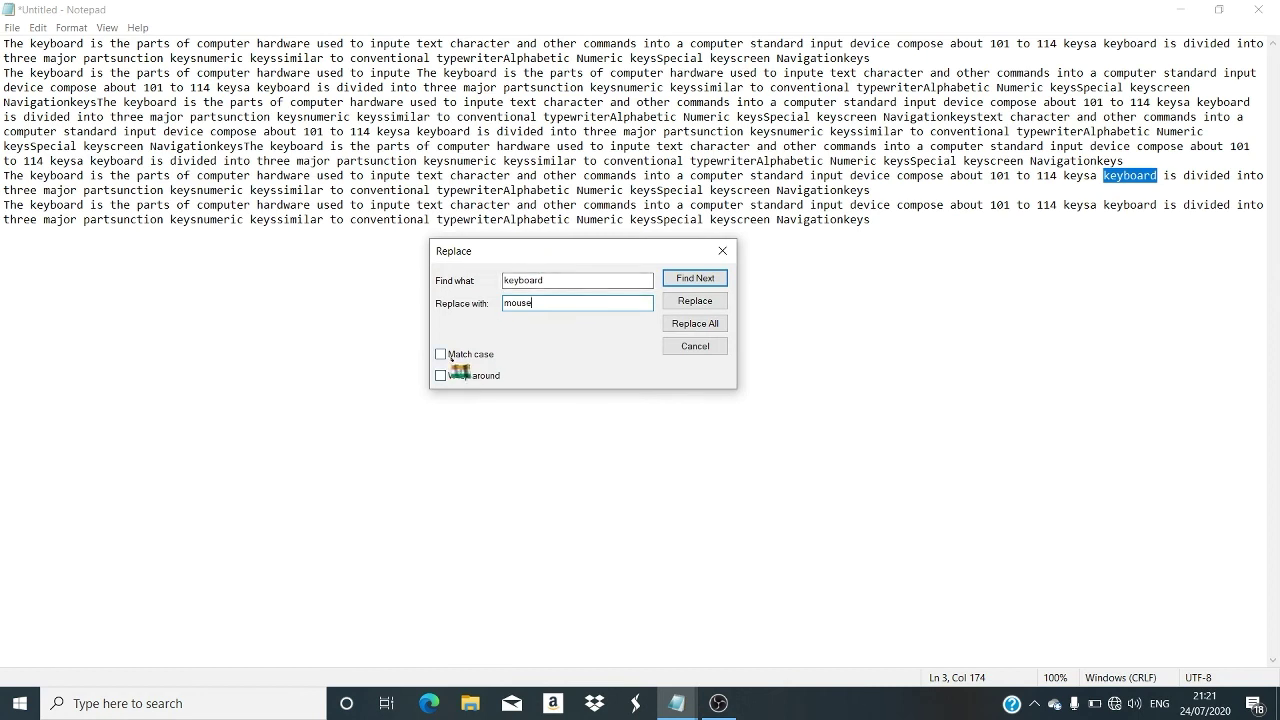
click(441, 354)
click(441, 354)
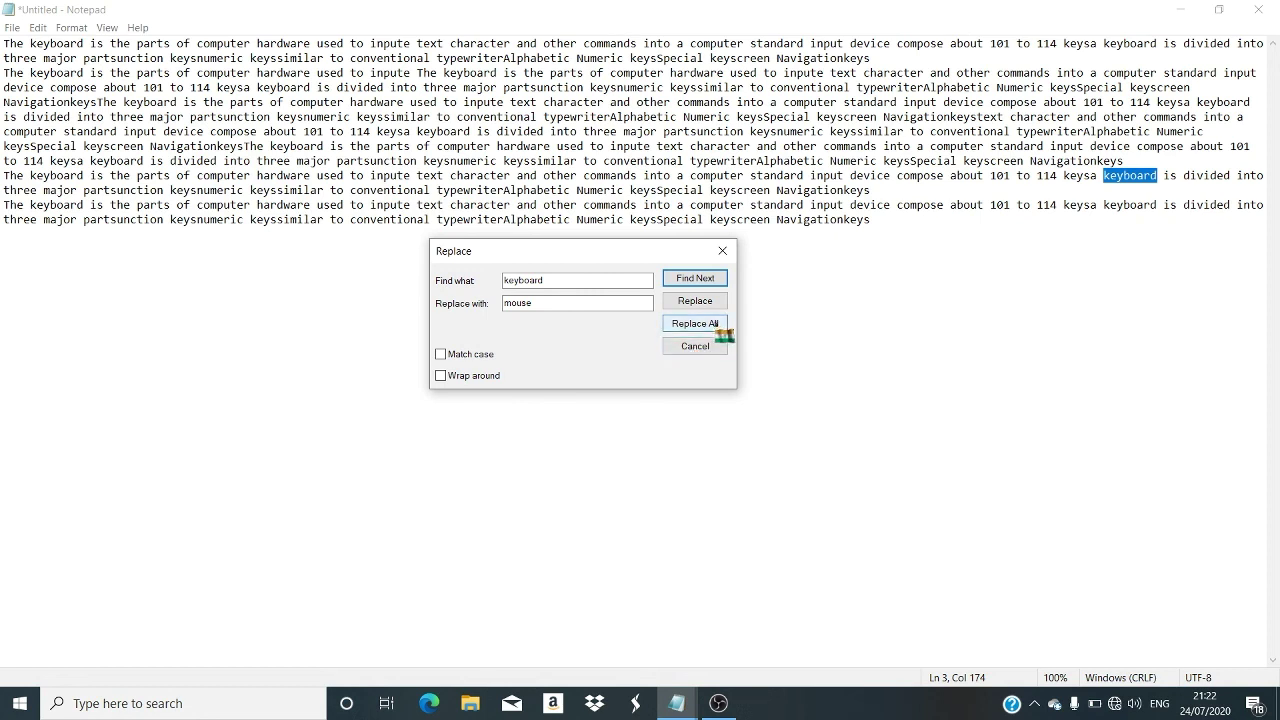
click(695, 323)
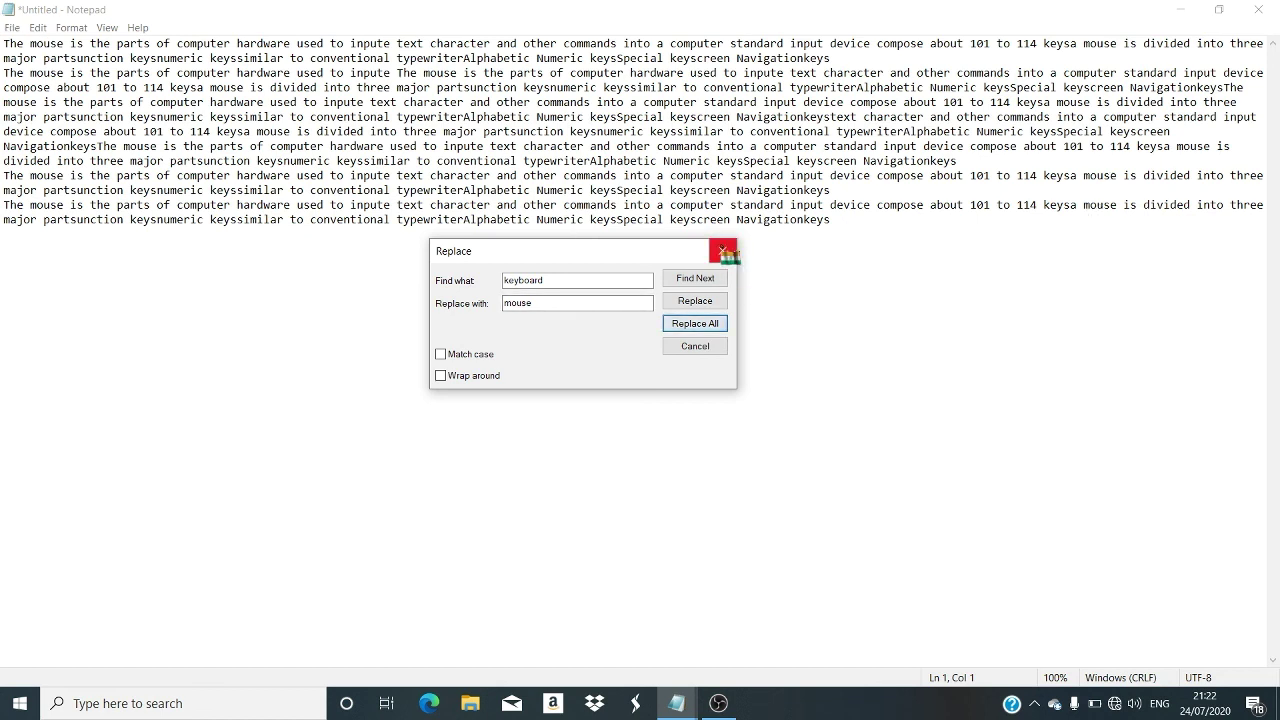
click(723, 250)
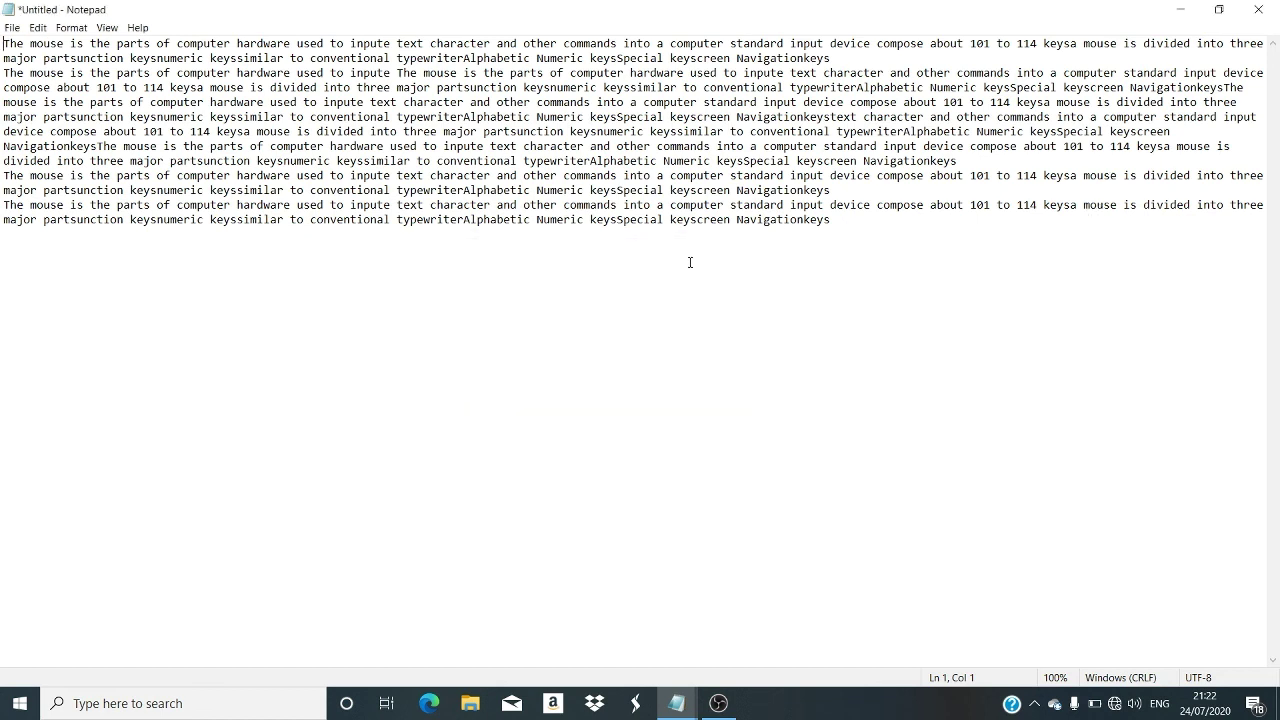
Select all the text in the document with Select All, and clear the selection again.
click(37, 27)
click(340, 325)
click(36, 28)
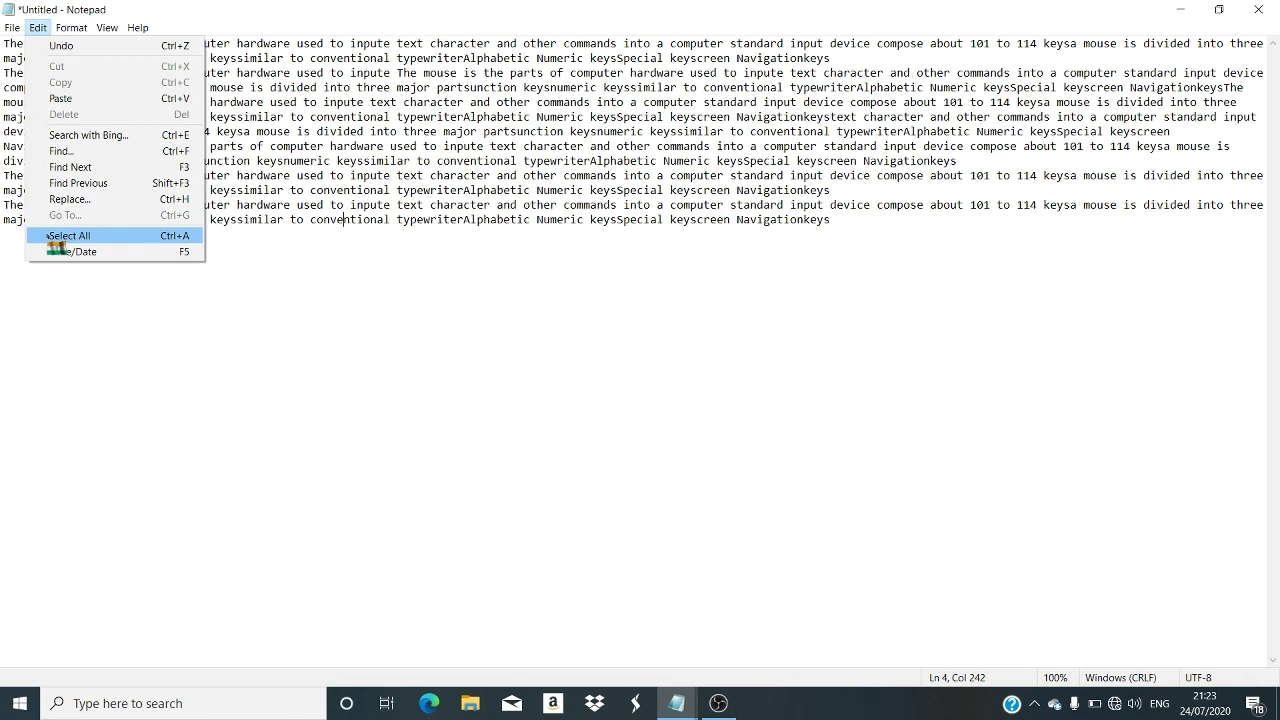
click(585, 209)
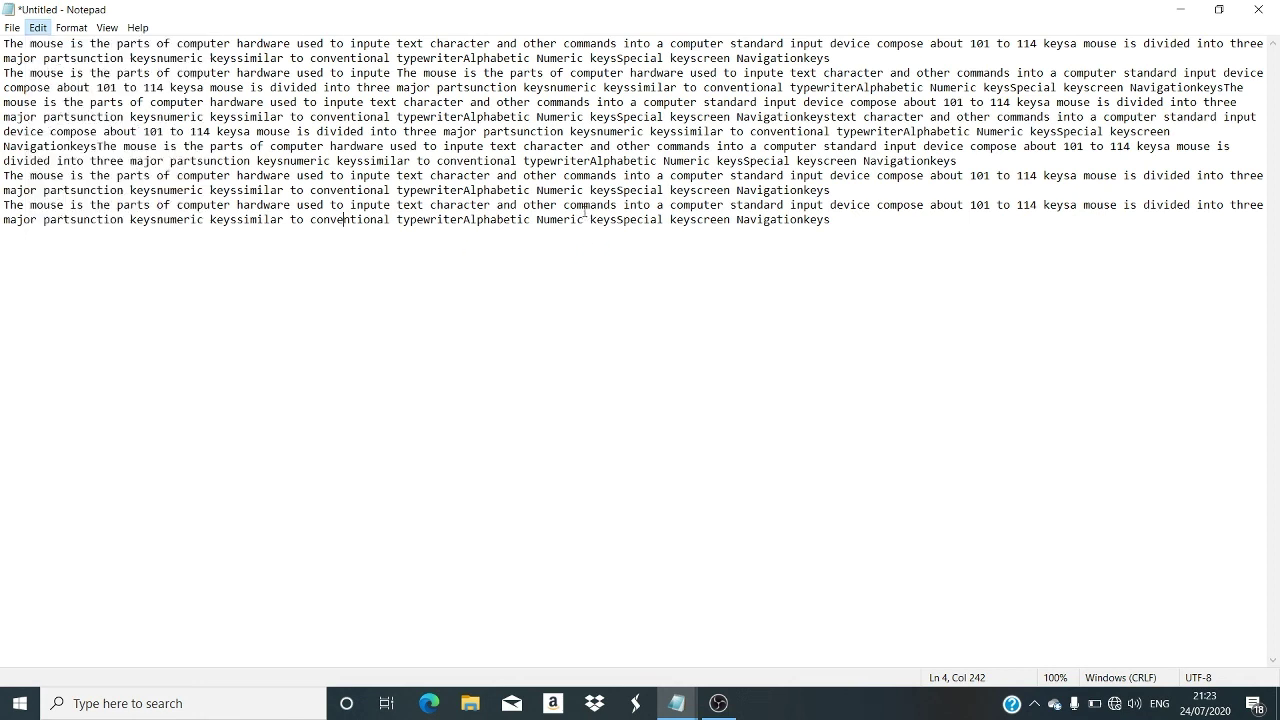
click(539, 157)
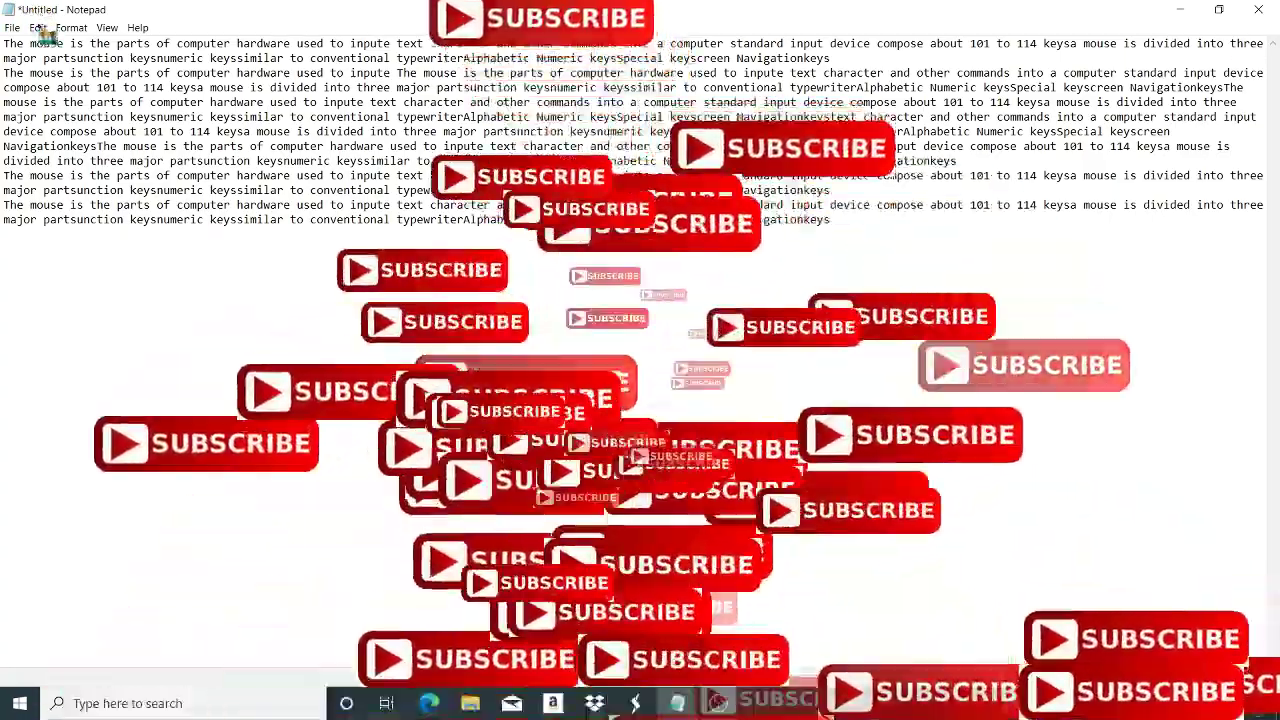
click(38, 27)
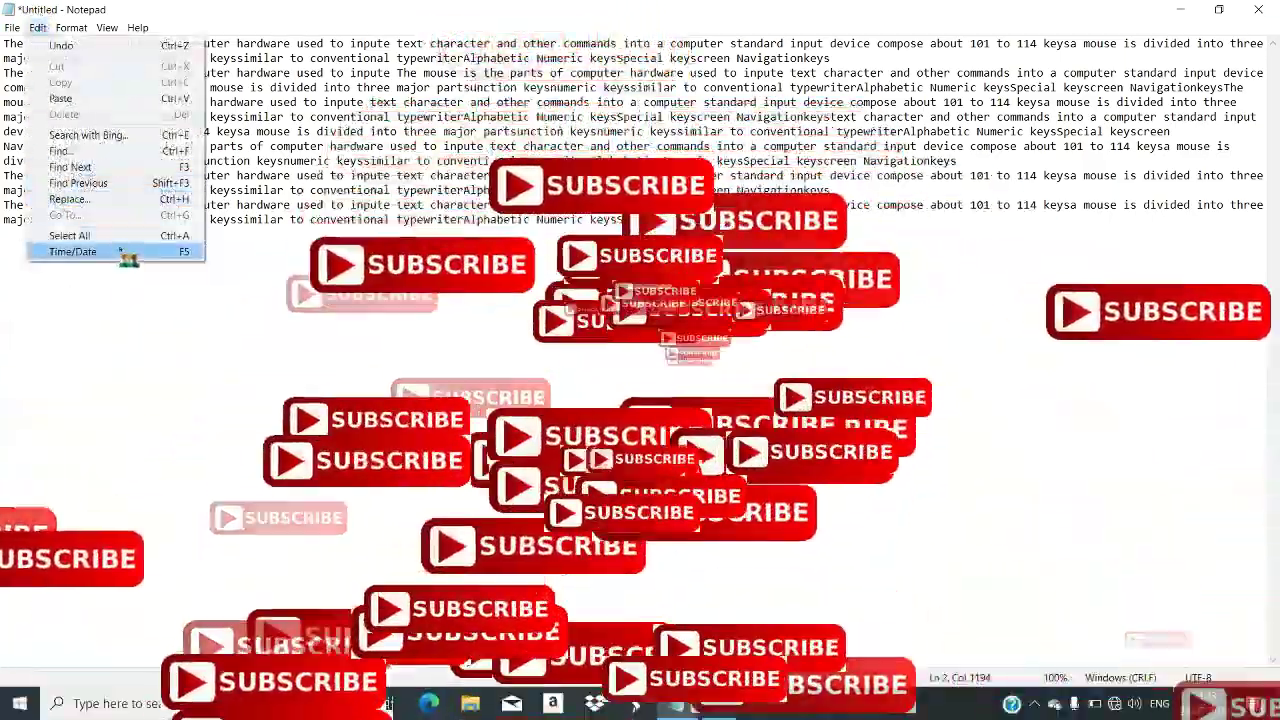
click(120, 236)
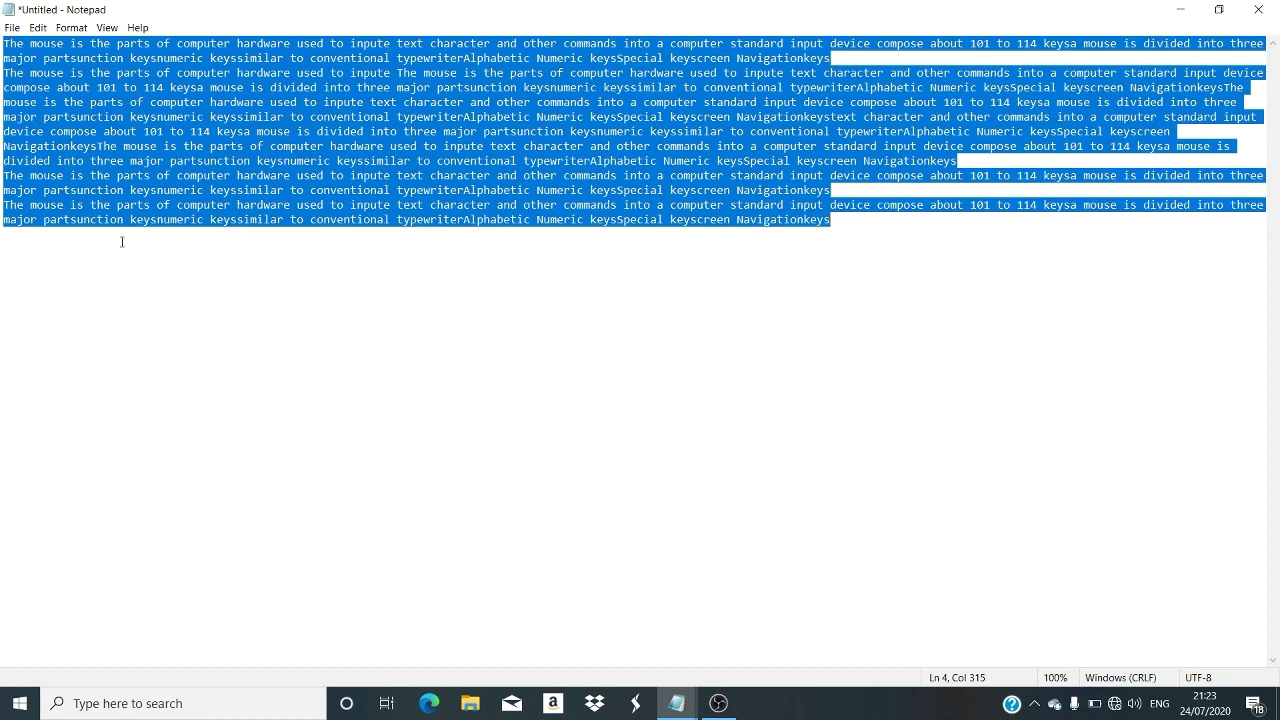
click(645, 106)
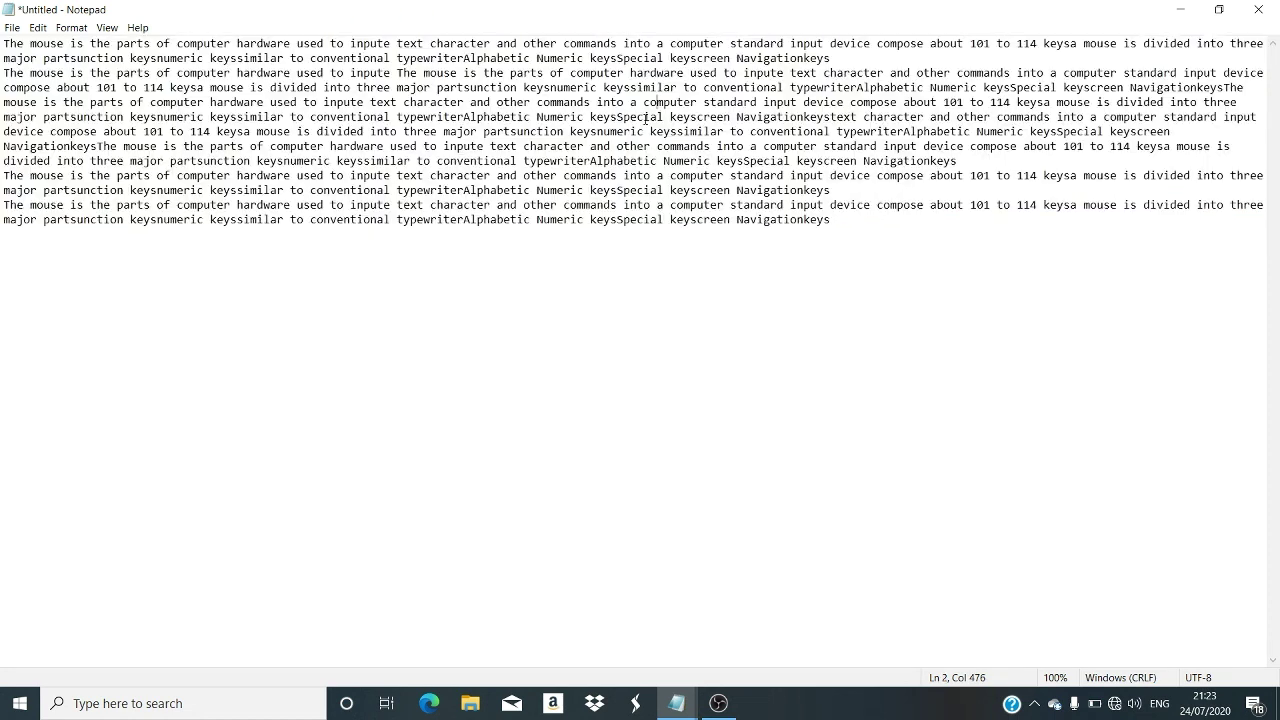
Insert the current time and date twice on the third new line below the last paragraph.
click(830, 219)
key(Return)
key(Return)
key(Return)
click(40, 28)
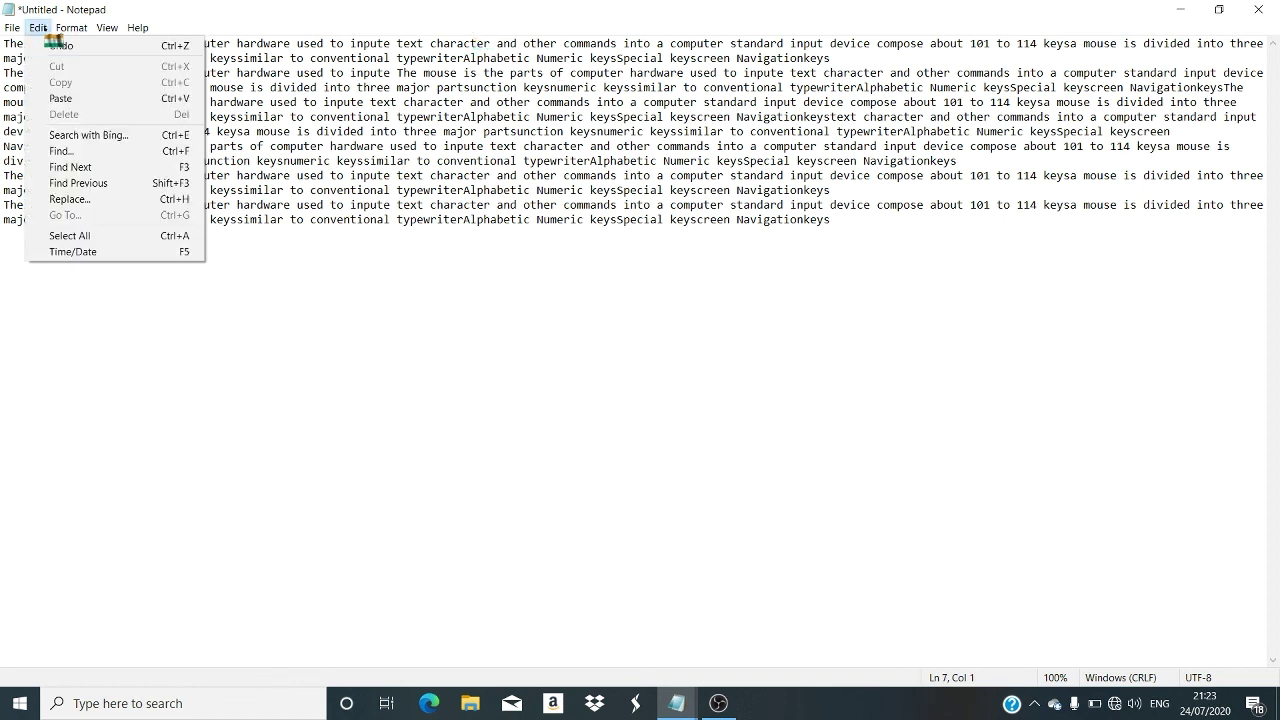
click(136, 252)
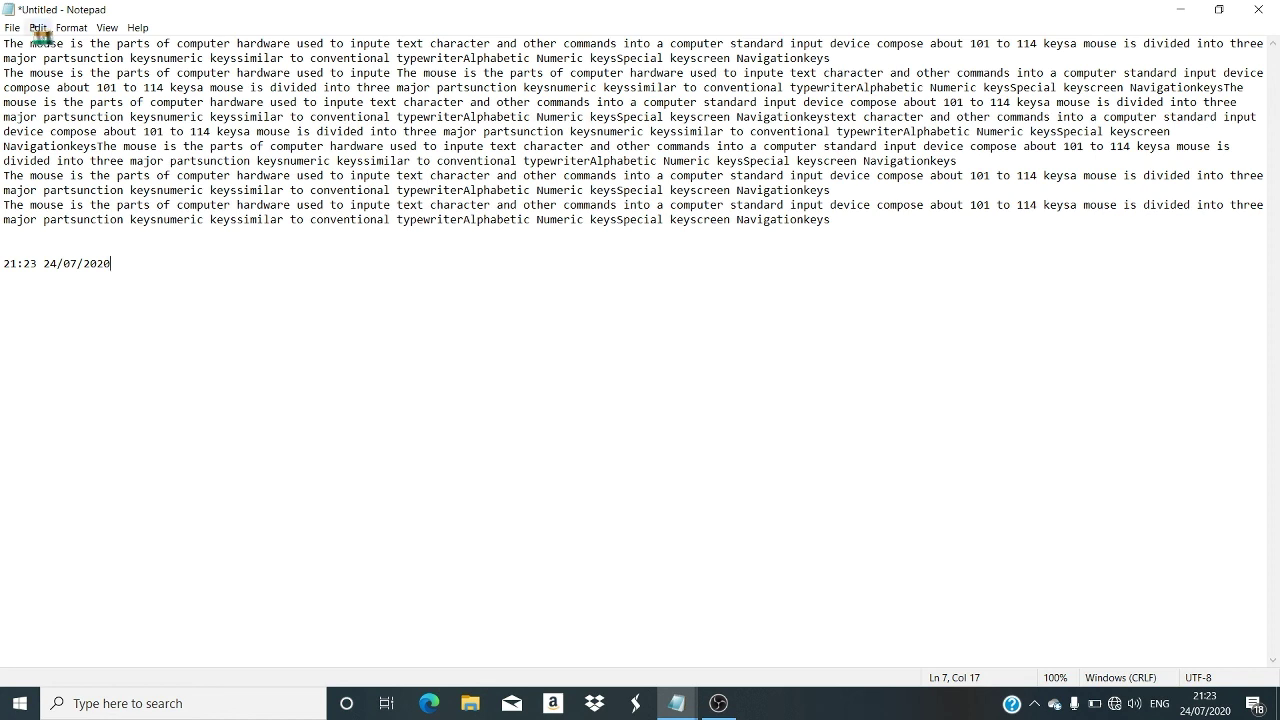
click(38, 27)
click(104, 252)
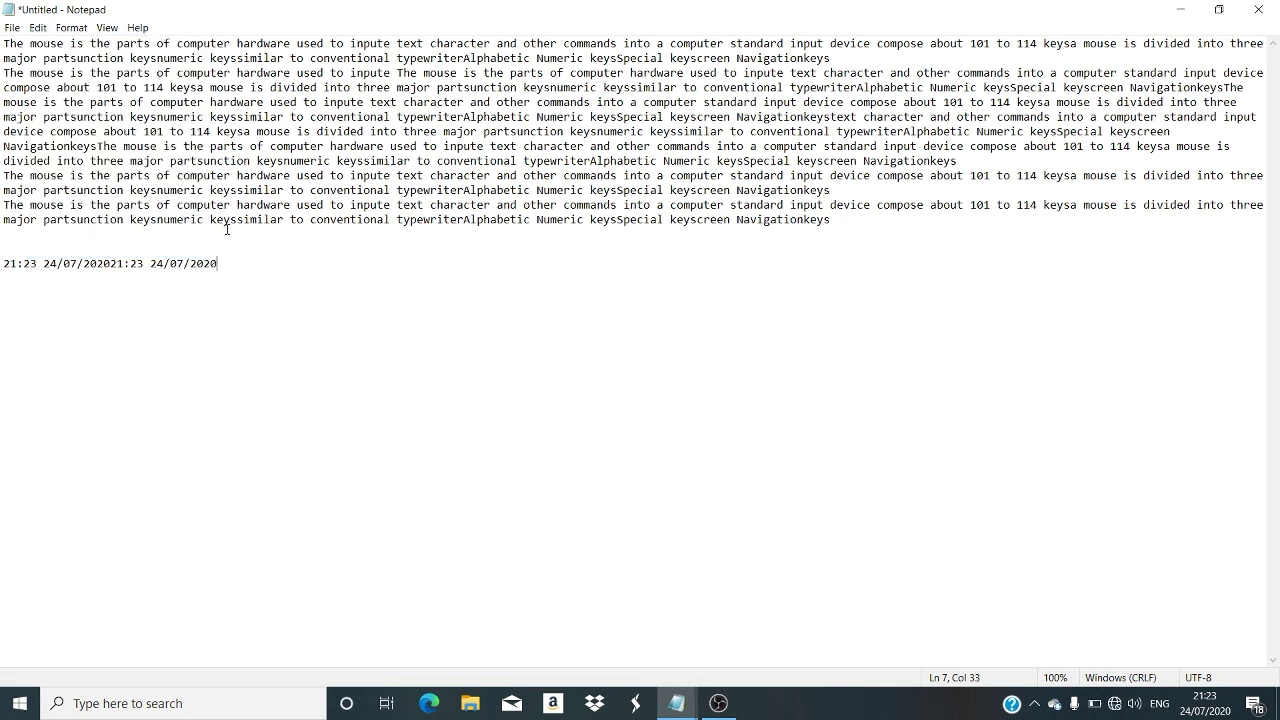
Delete both time and date stamps and the blank lines below the last paragraph.
key(BackSpace)
key(BackSpace)
key(BackSpace)
key(BackSpace)
key(BackSpace)
key(BackSpace)
key(BackSpace)
key(BackSpace)
key(BackSpace)
key(BackSpace)
key(BackSpace)
key(BackSpace)
key(BackSpace)
key(BackSpace)
key(BackSpace)
key(BackSpace)
key(BackSpace)
key(BackSpace)
key(BackSpace)
key(BackSpace)
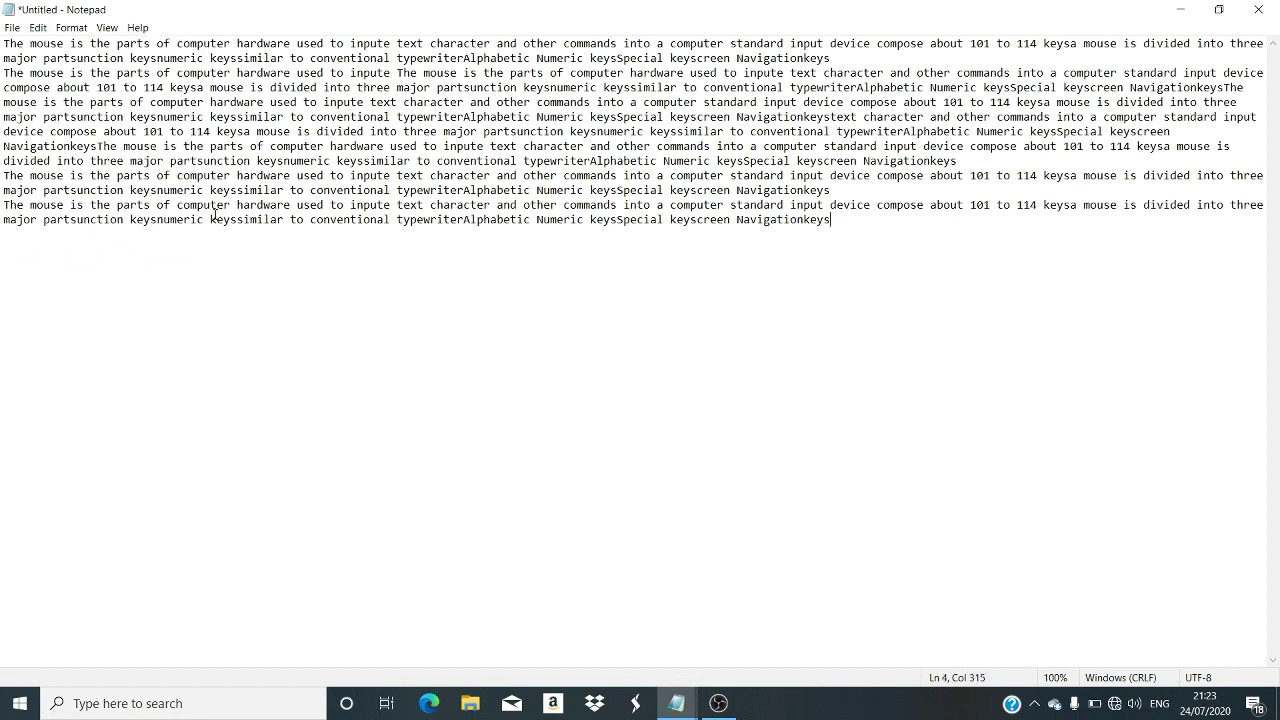
Turn off Word Wrap for the document.
double_click(76, 44)
click(71, 27)
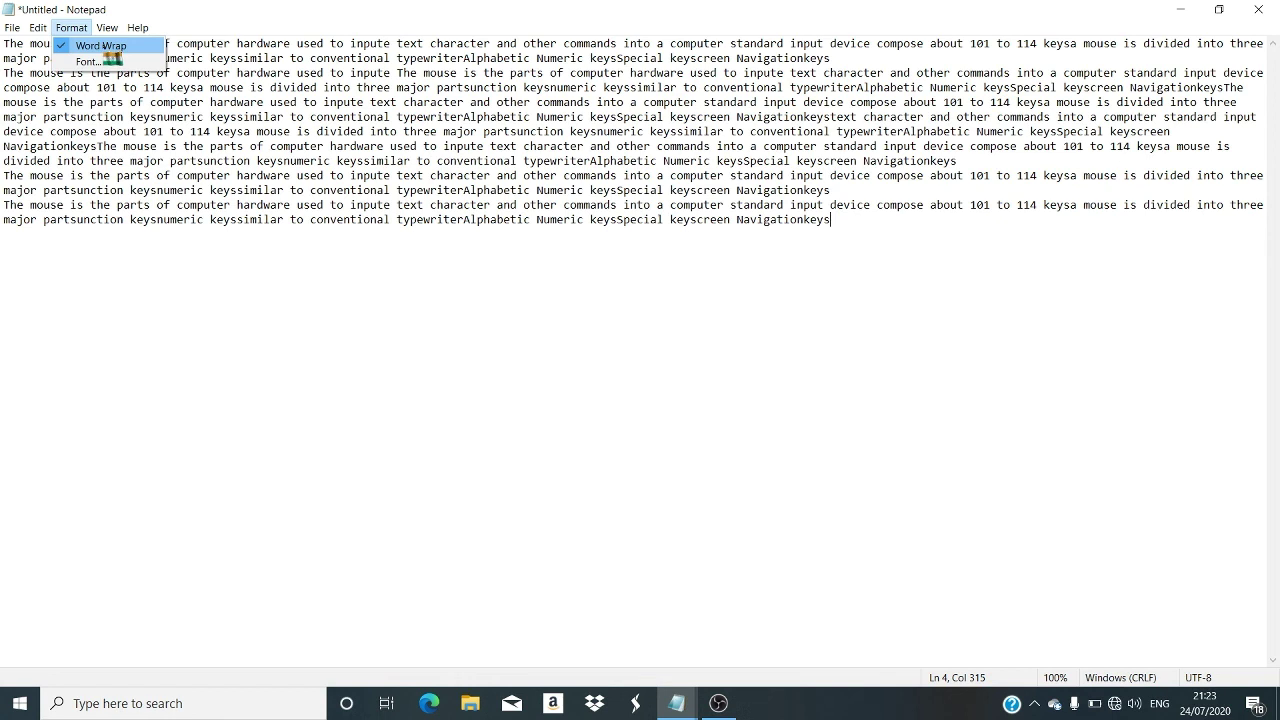
mouse_move(135, 30)
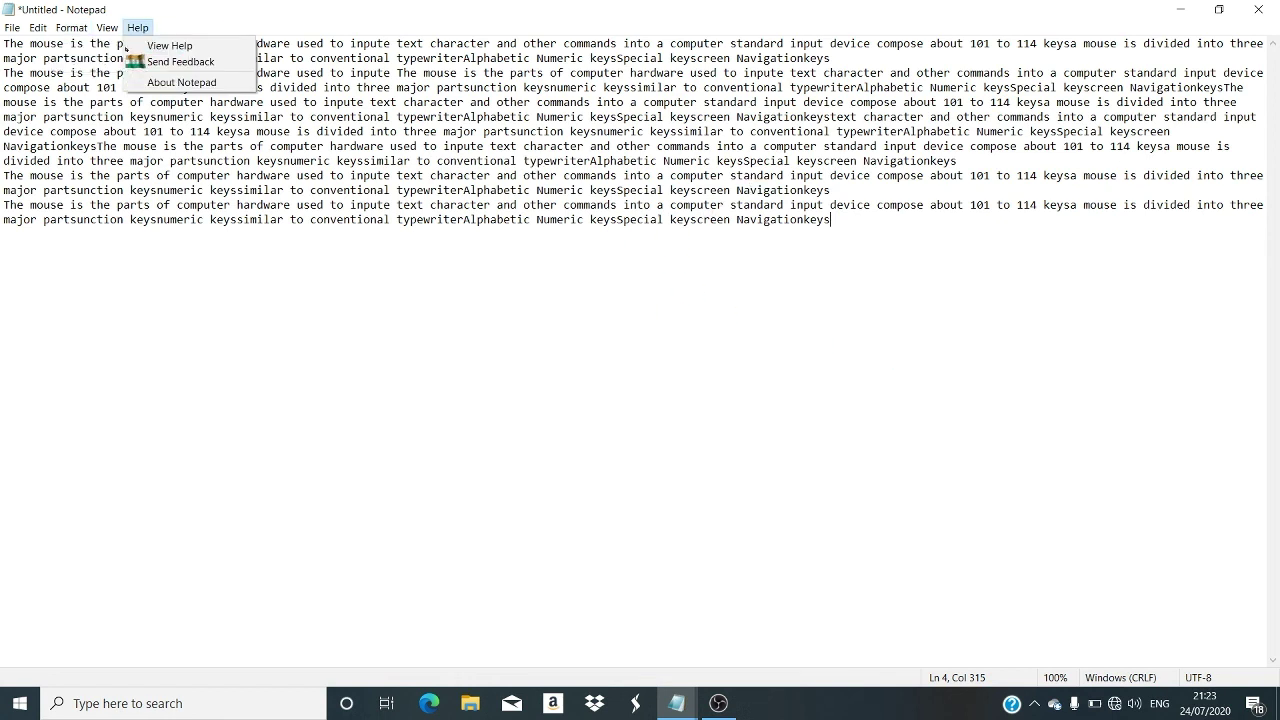
mouse_move(70, 28)
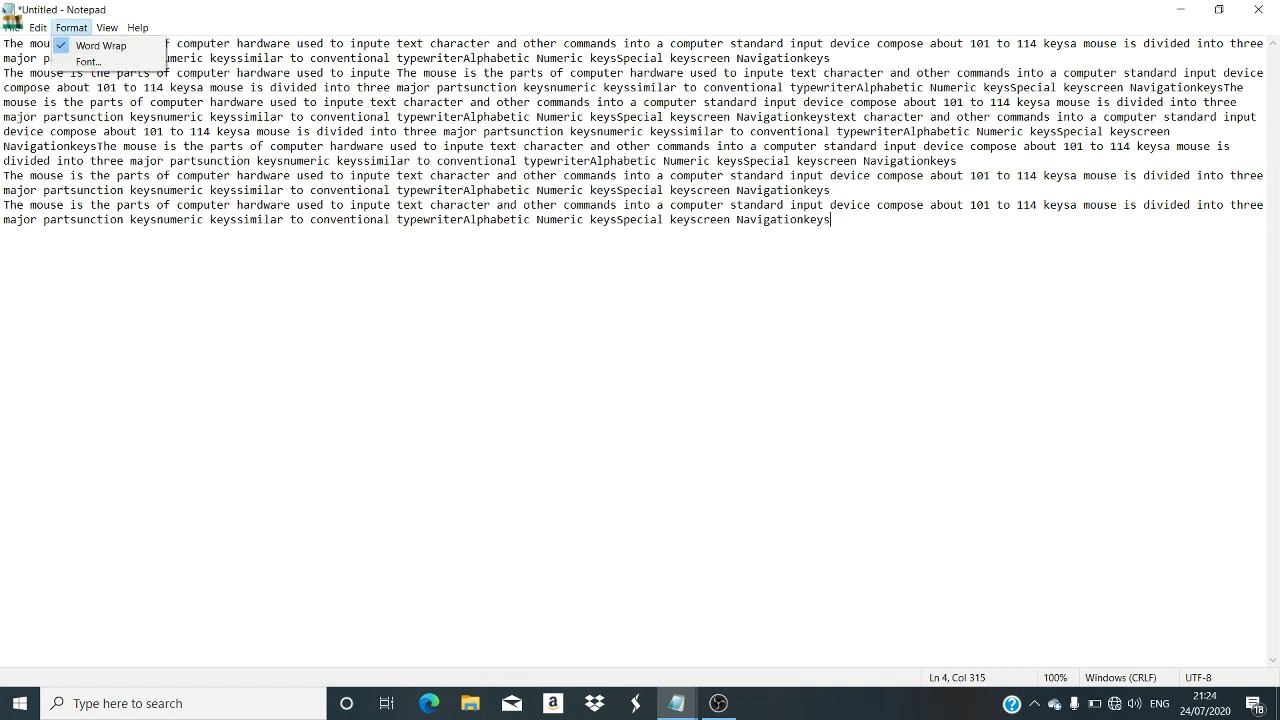
click(62, 47)
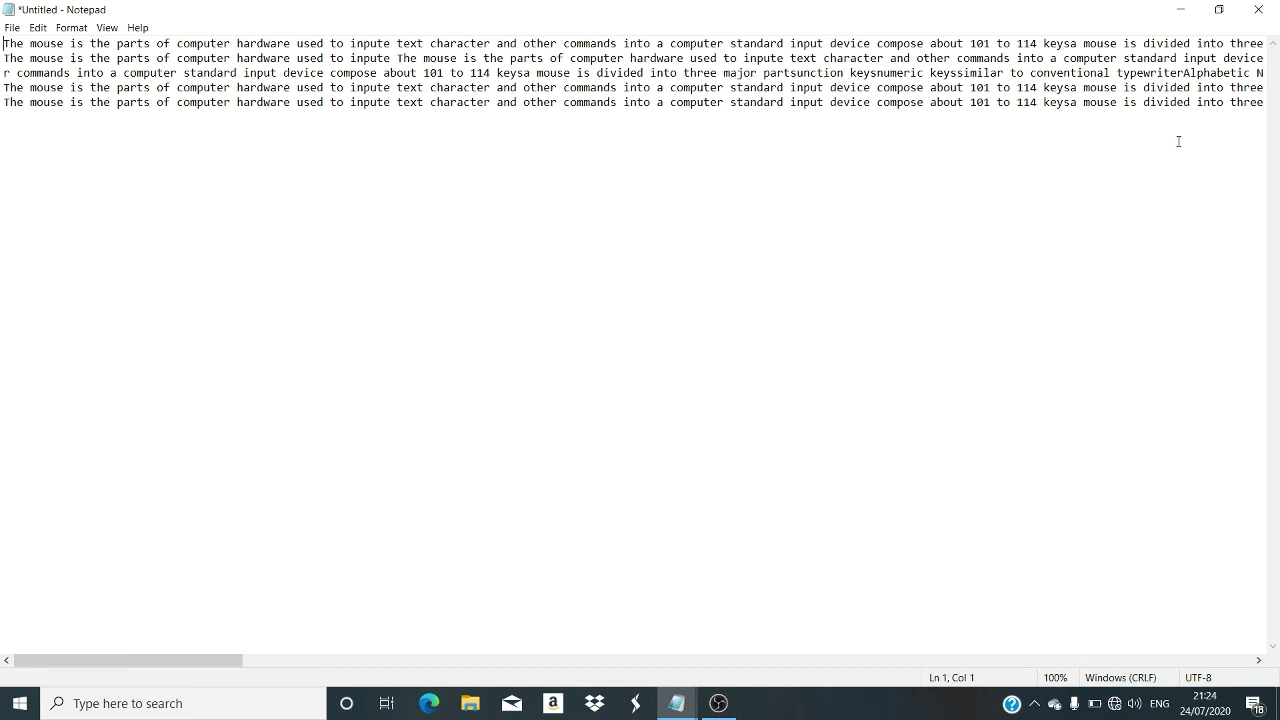
Insert "opikiporjeg nj9piojreg ijijgt ij9i jjigrhg iohnjgn jkk ne" before "the parts" in the last paragraph.
double_click(19, 132)
key(Right)
key(Right)
key(Right)
text(opikiporjeg nj9piojreg ij)
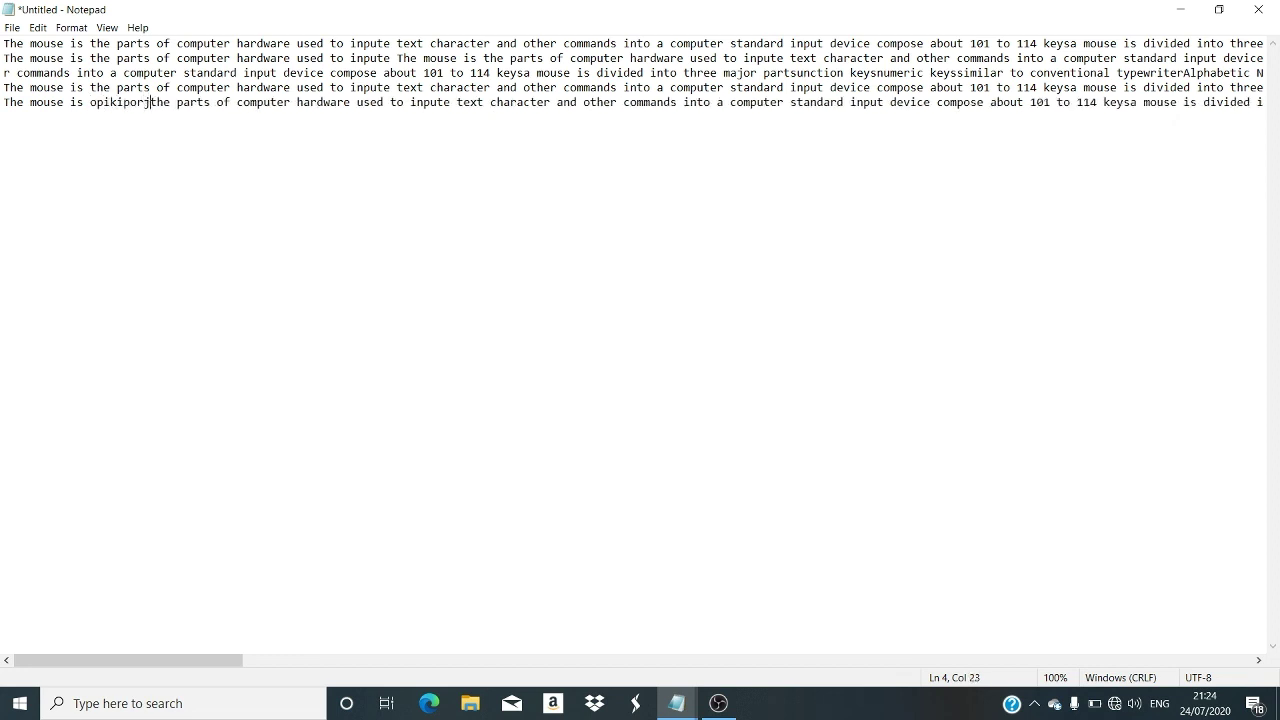
text(ijgt ij9i jjigrh)
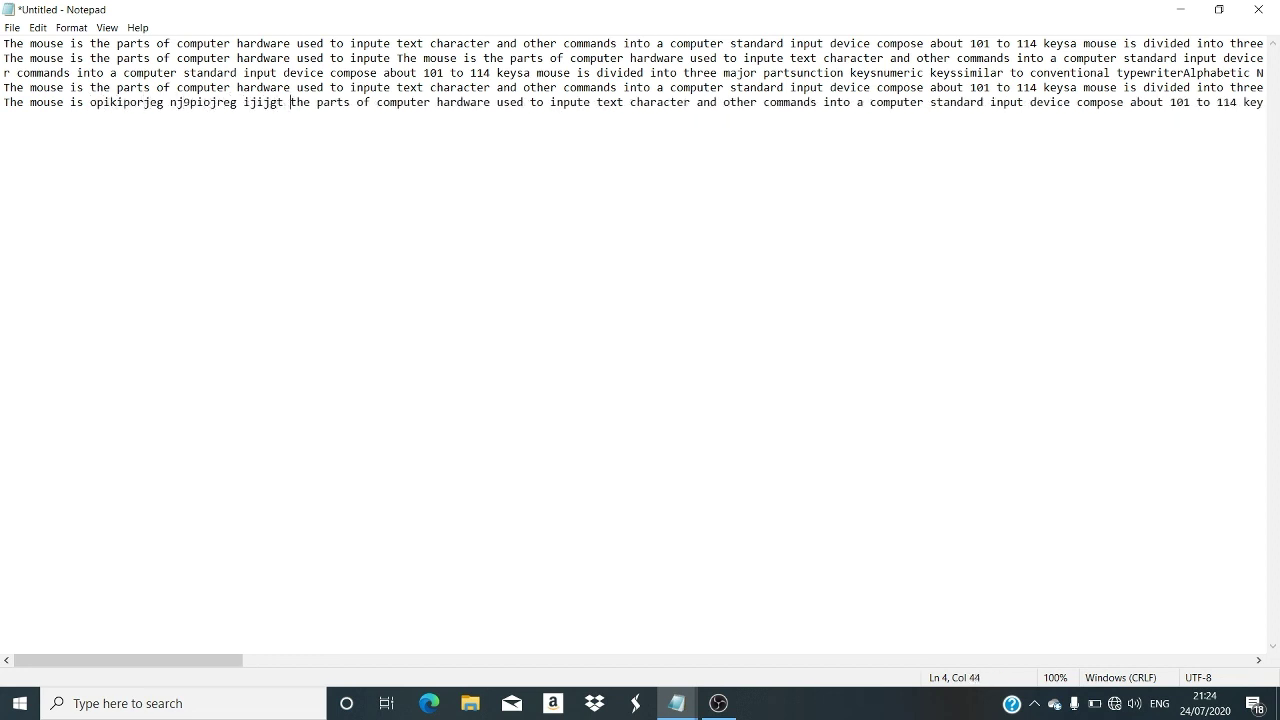
text(g iohnjgn jk)
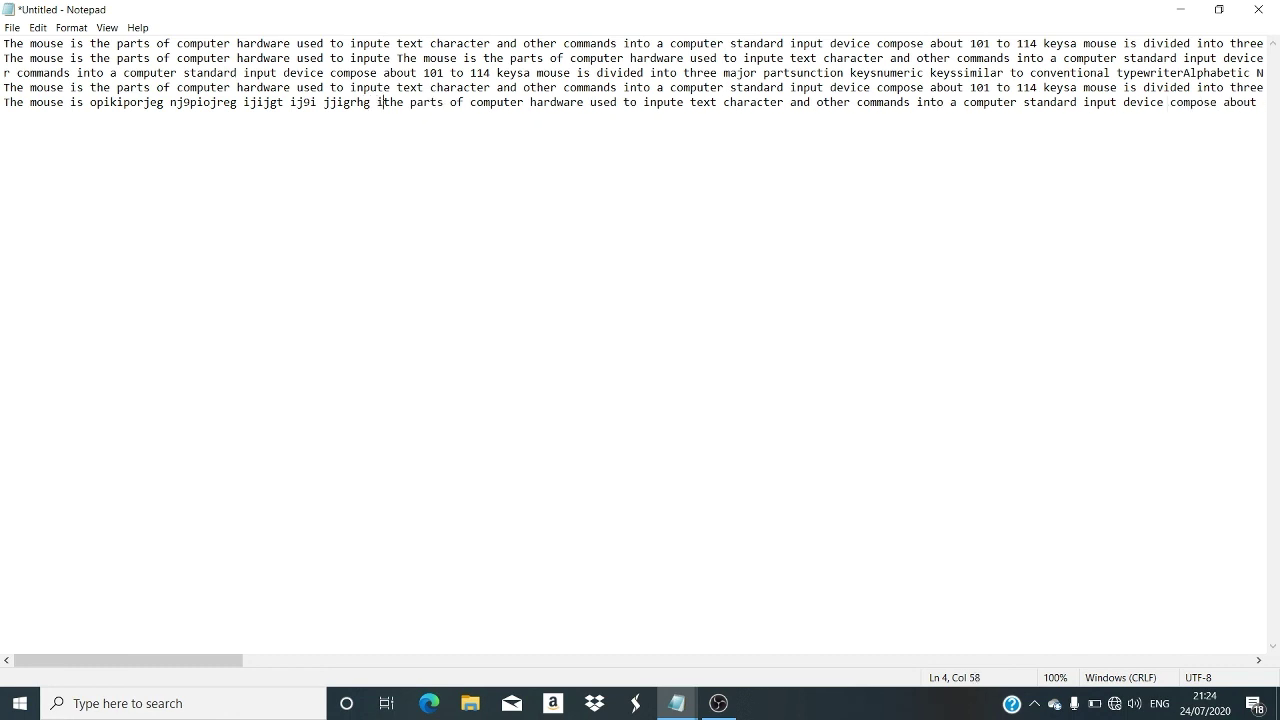
text(k ne)
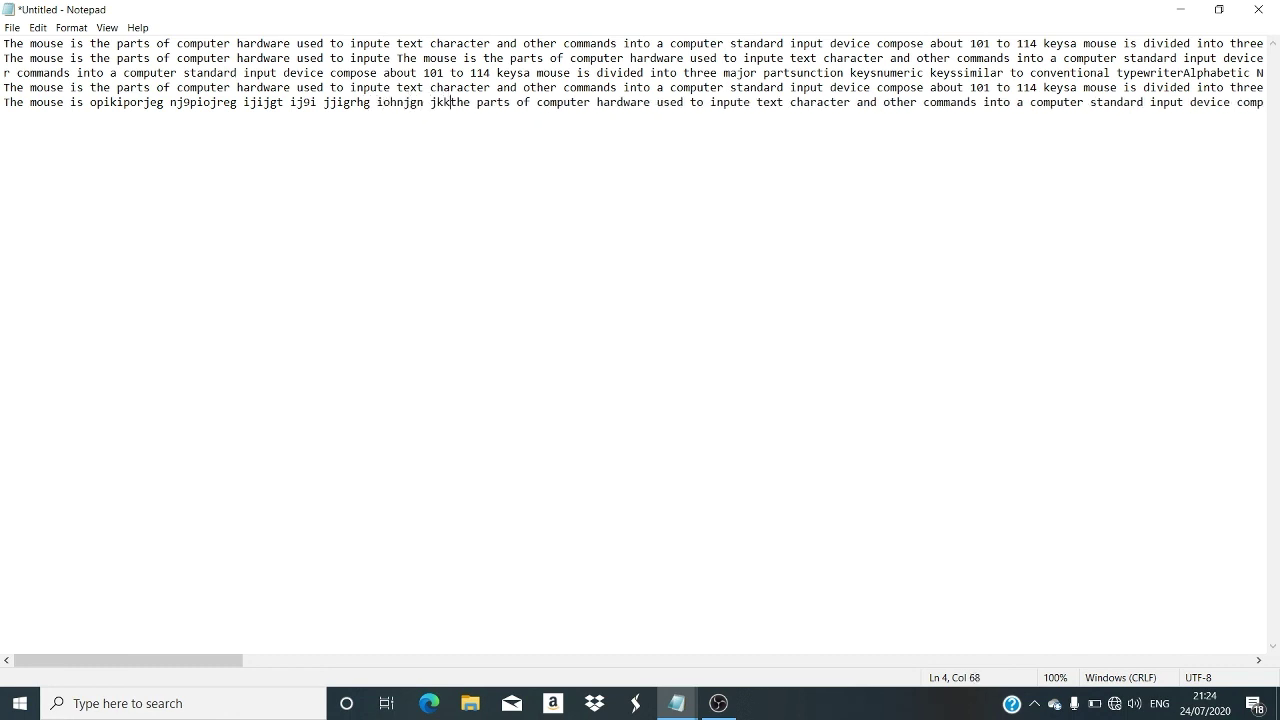
Turn Word Wrap back on so the long lines fit the window width.
click(71, 27)
click(76, 45)
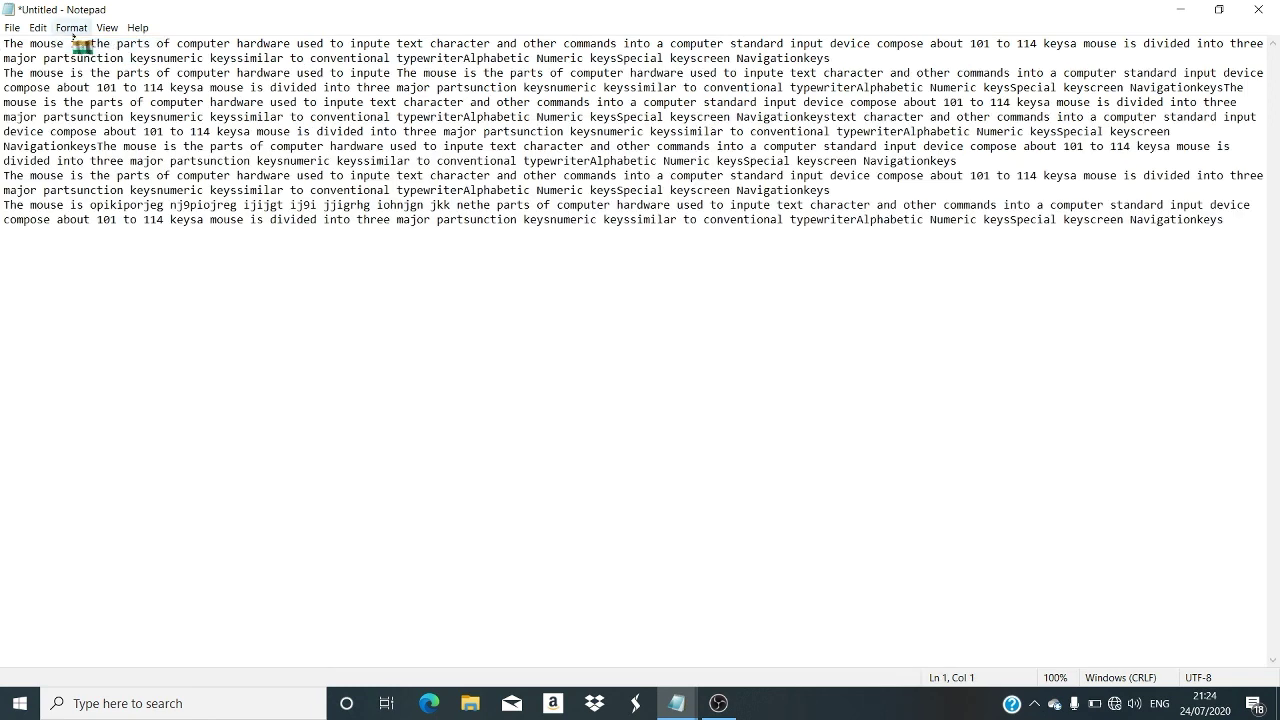
click(71, 27)
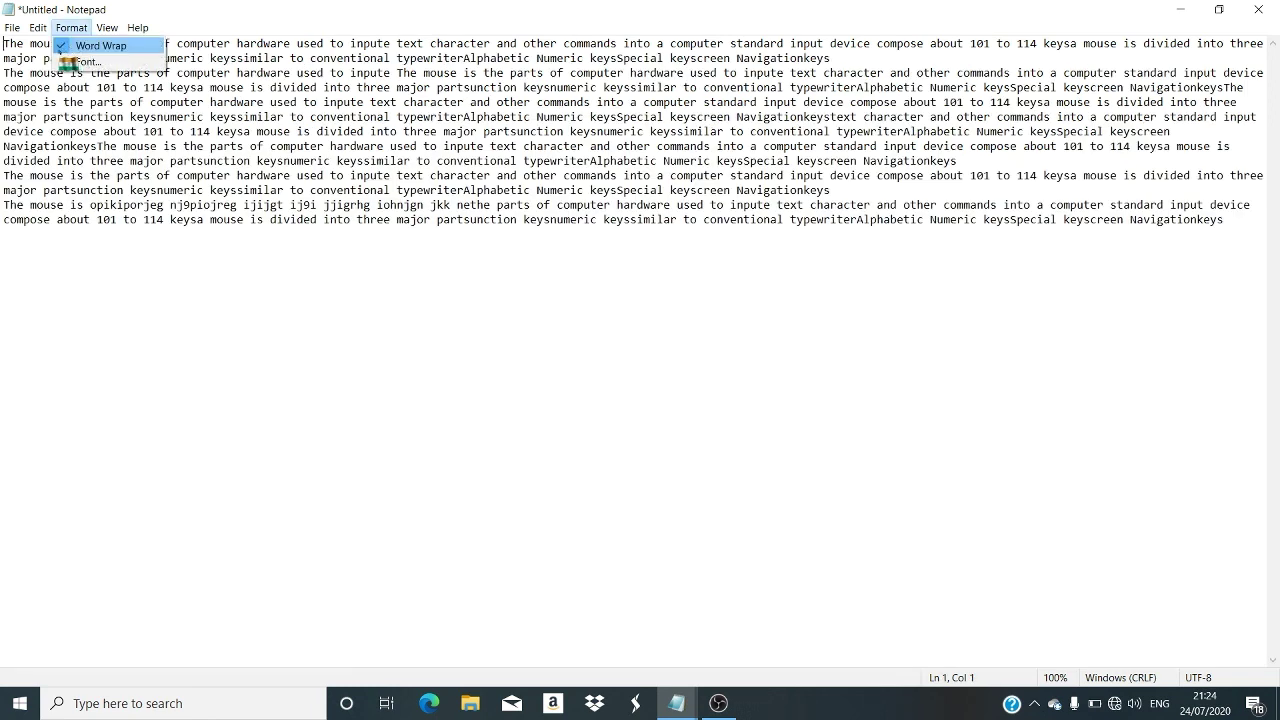
Turn Word Wrap off for the document and switch it back on.
click(62, 46)
click(71, 27)
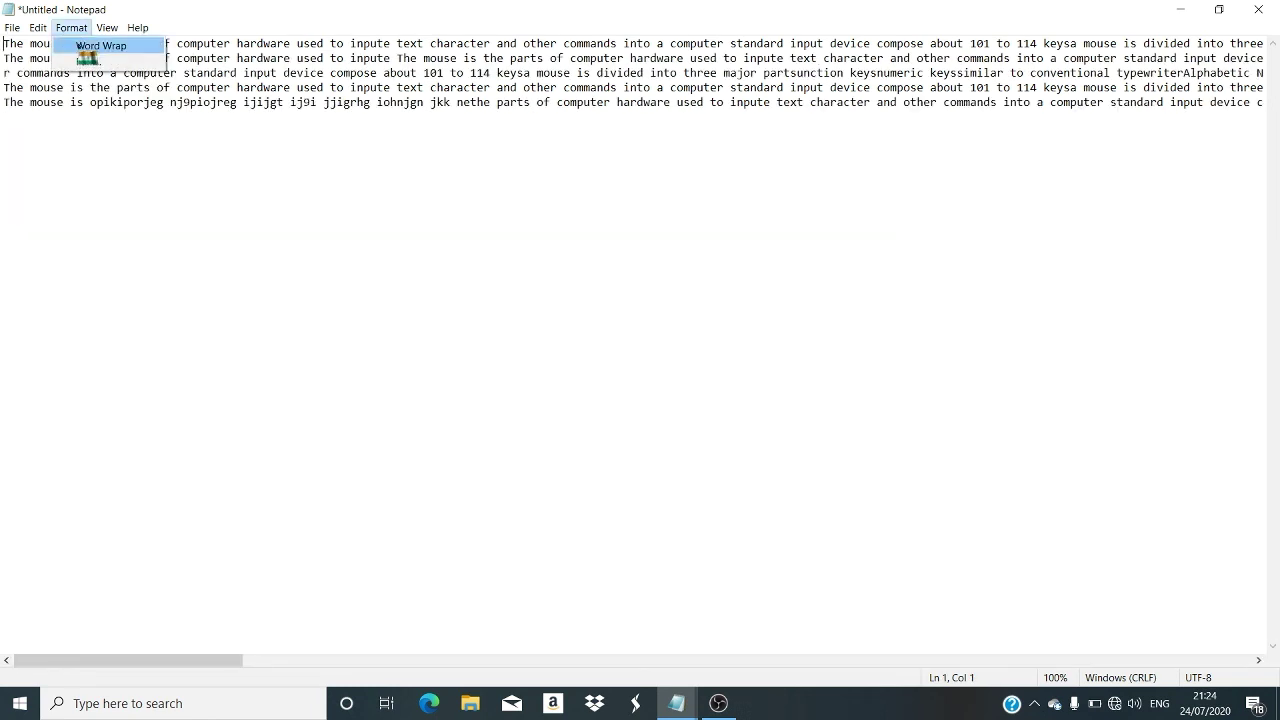
click(80, 47)
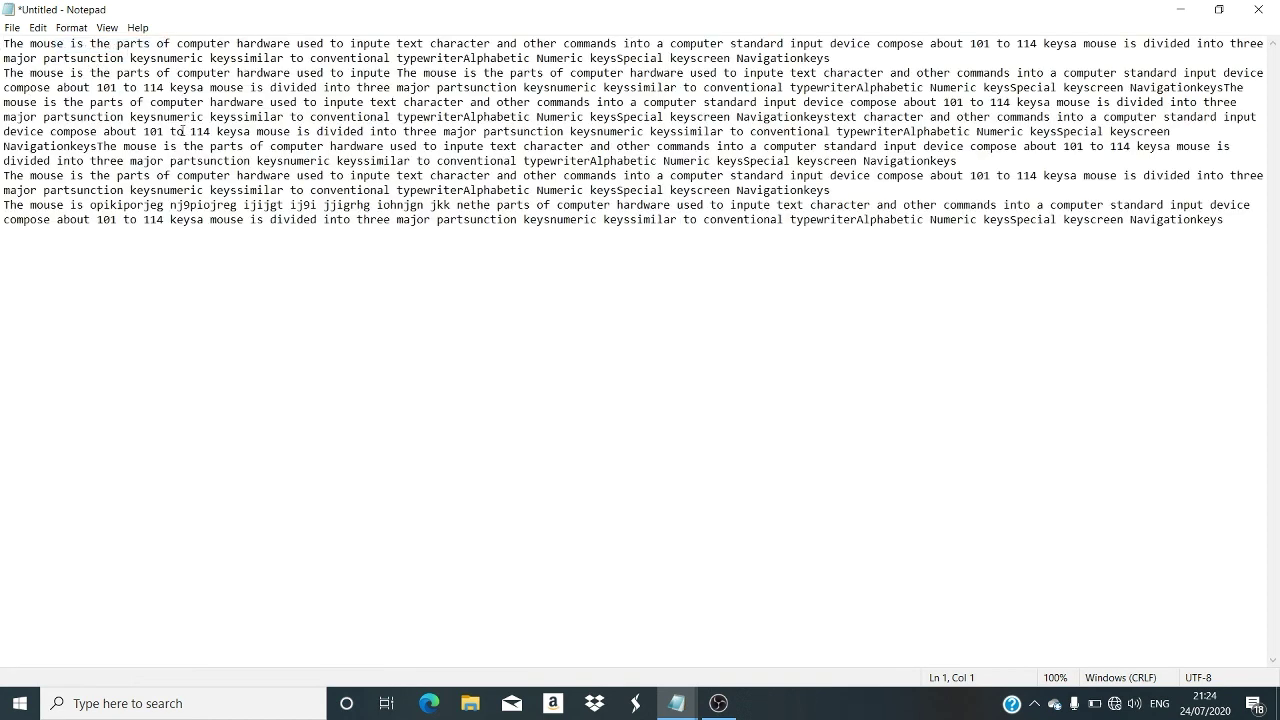
click(72, 27)
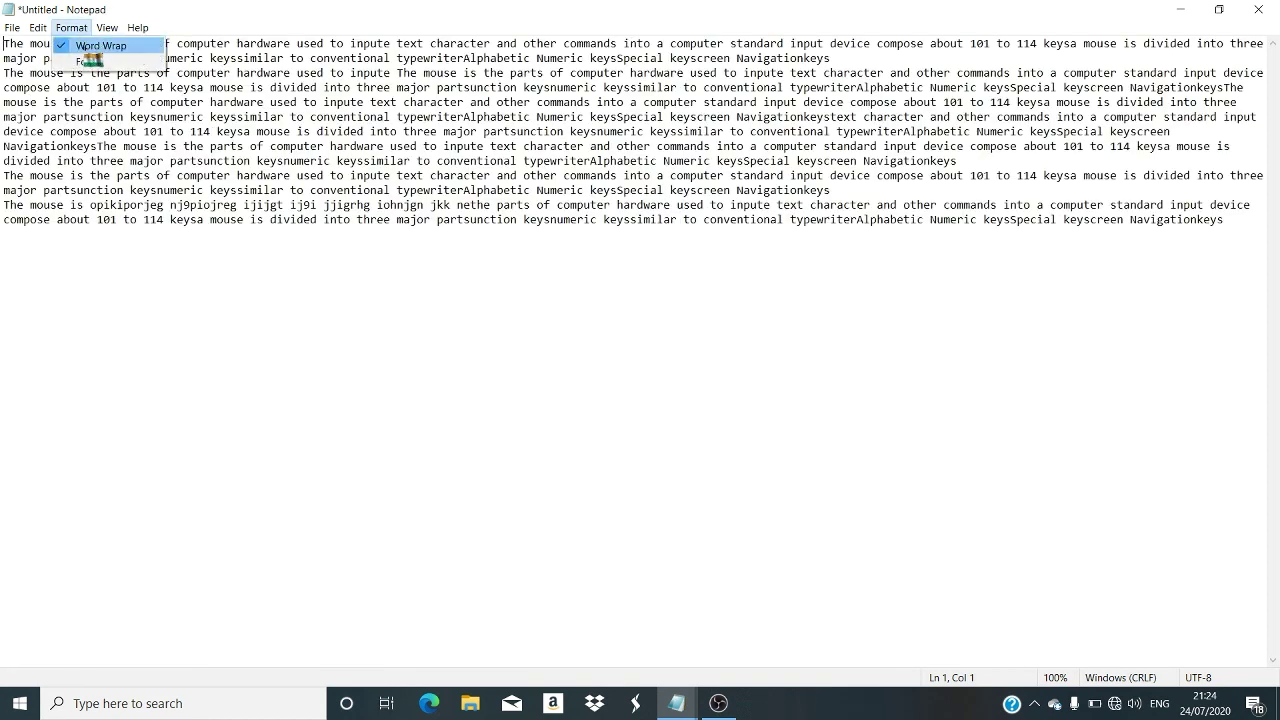
click(120, 117)
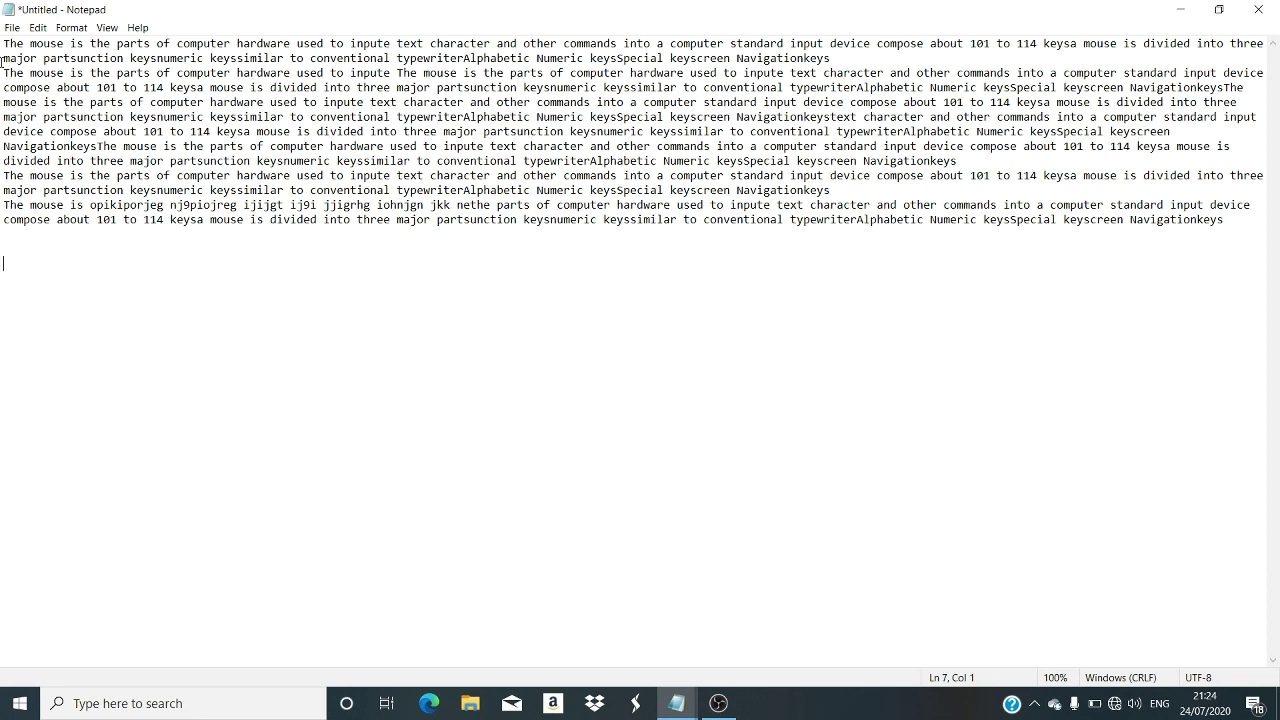
Open the font settings, preview fonts such as Courier New, Curlz MT and Ebrima, and choose Elephant.
click(72, 27)
click(108, 66)
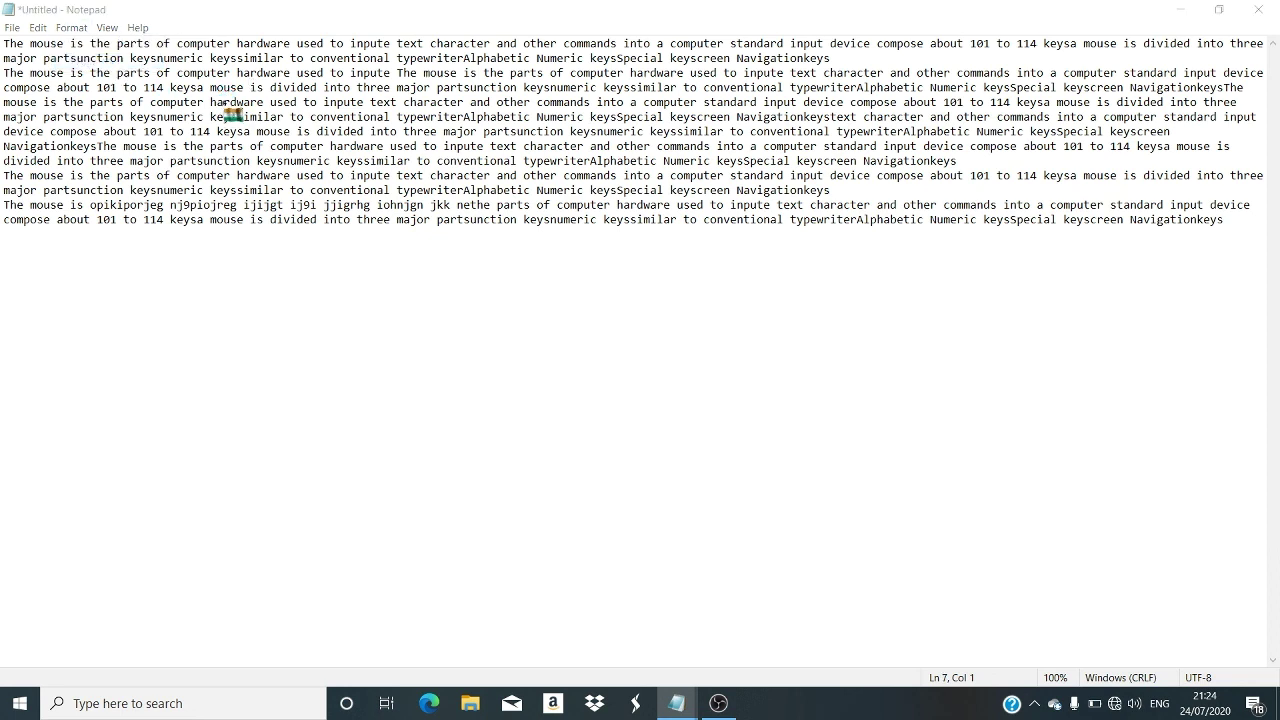
drag(241, 142, 455, 158)
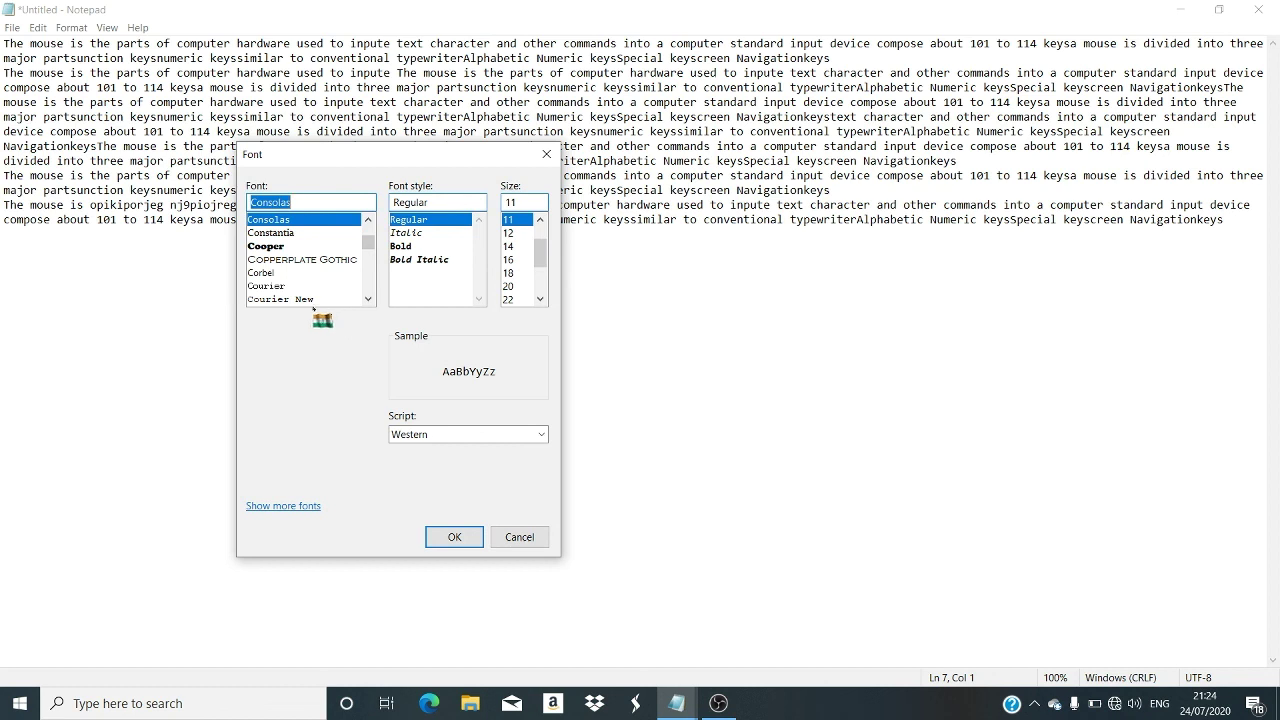
scroll(263, 267, down, 1)
click(264, 249)
click(272, 260)
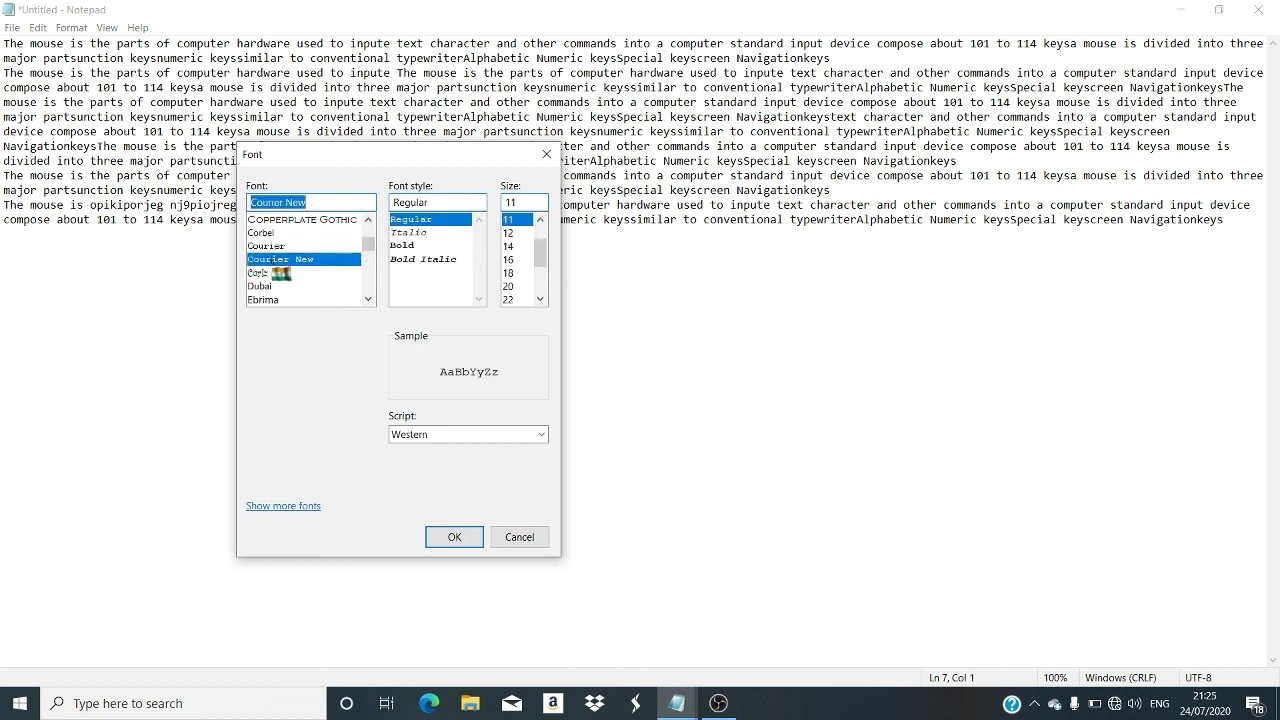
click(288, 272)
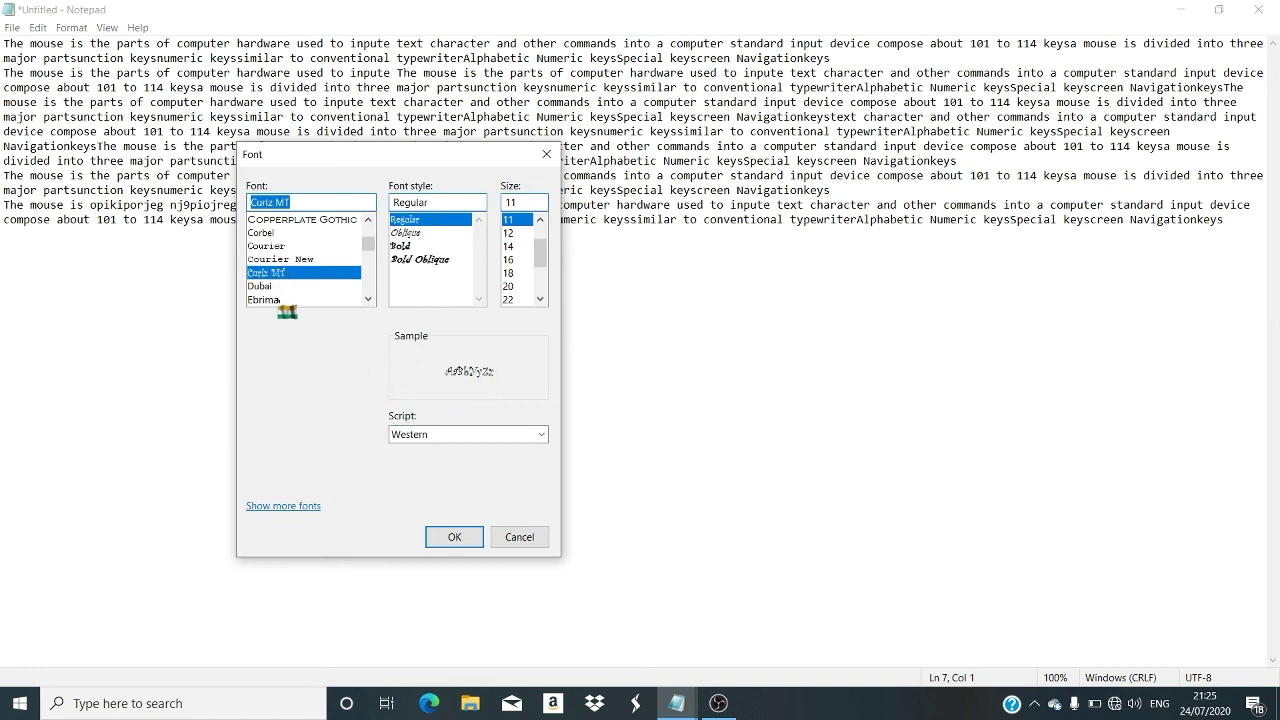
click(262, 287)
click(270, 300)
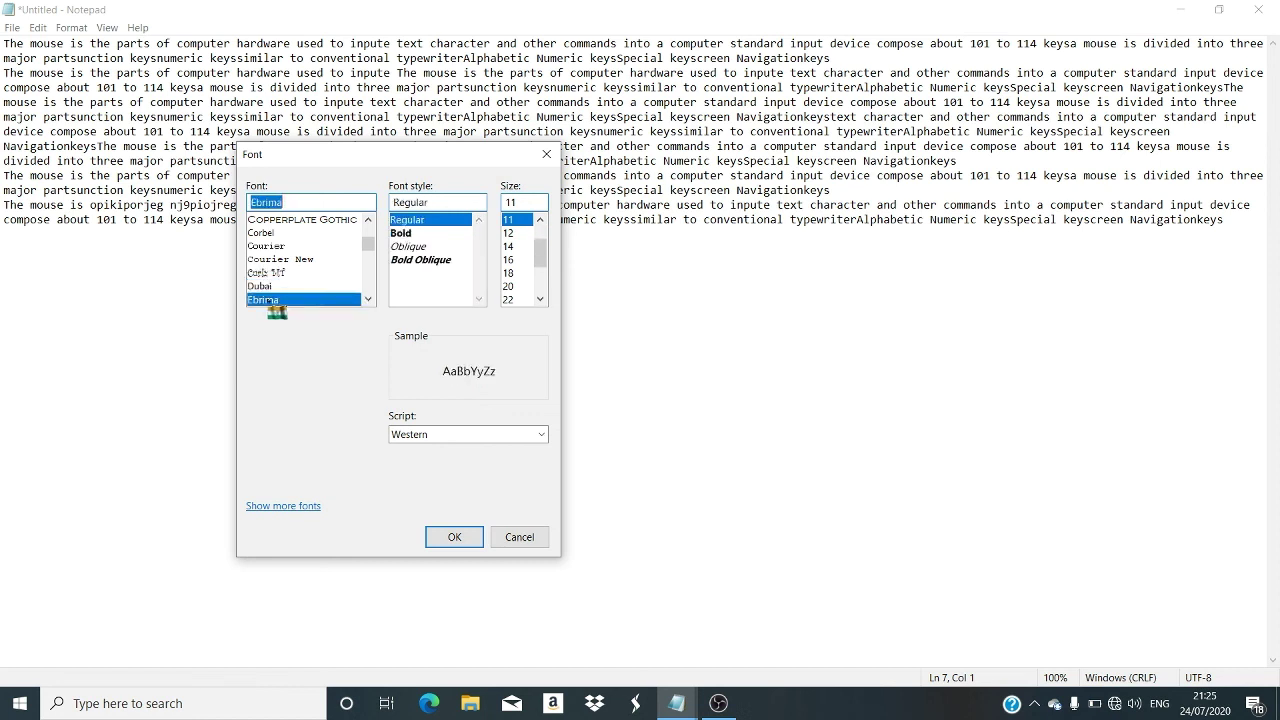
scroll(270, 290, down, 2)
click(270, 274)
click(285, 246)
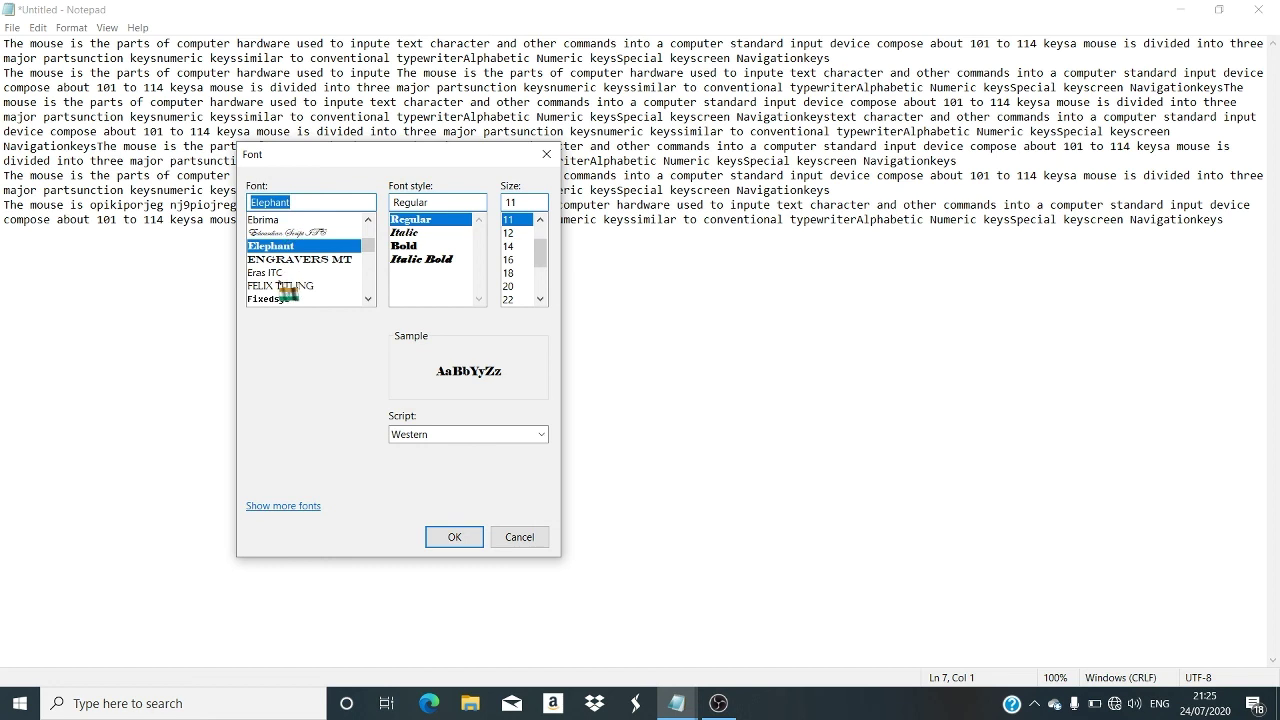
Try the Italic and Bold font styles and choose Italic Bold.
click(406, 234)
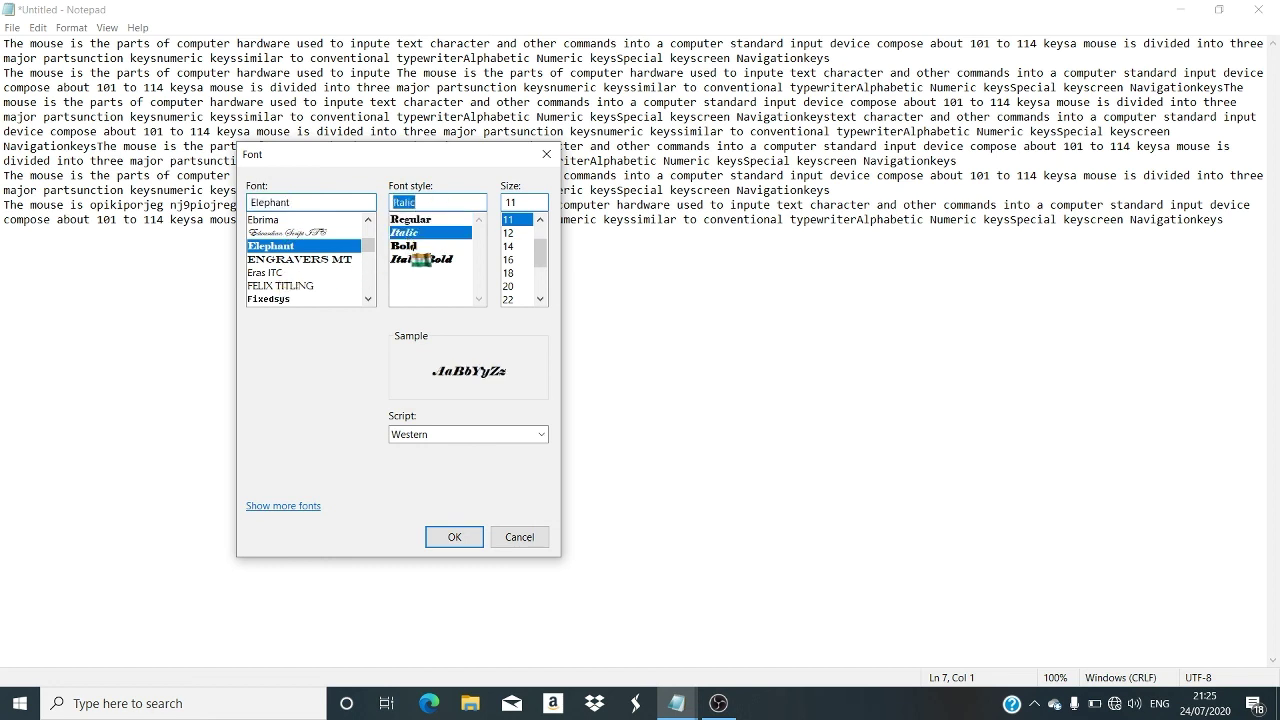
click(413, 251)
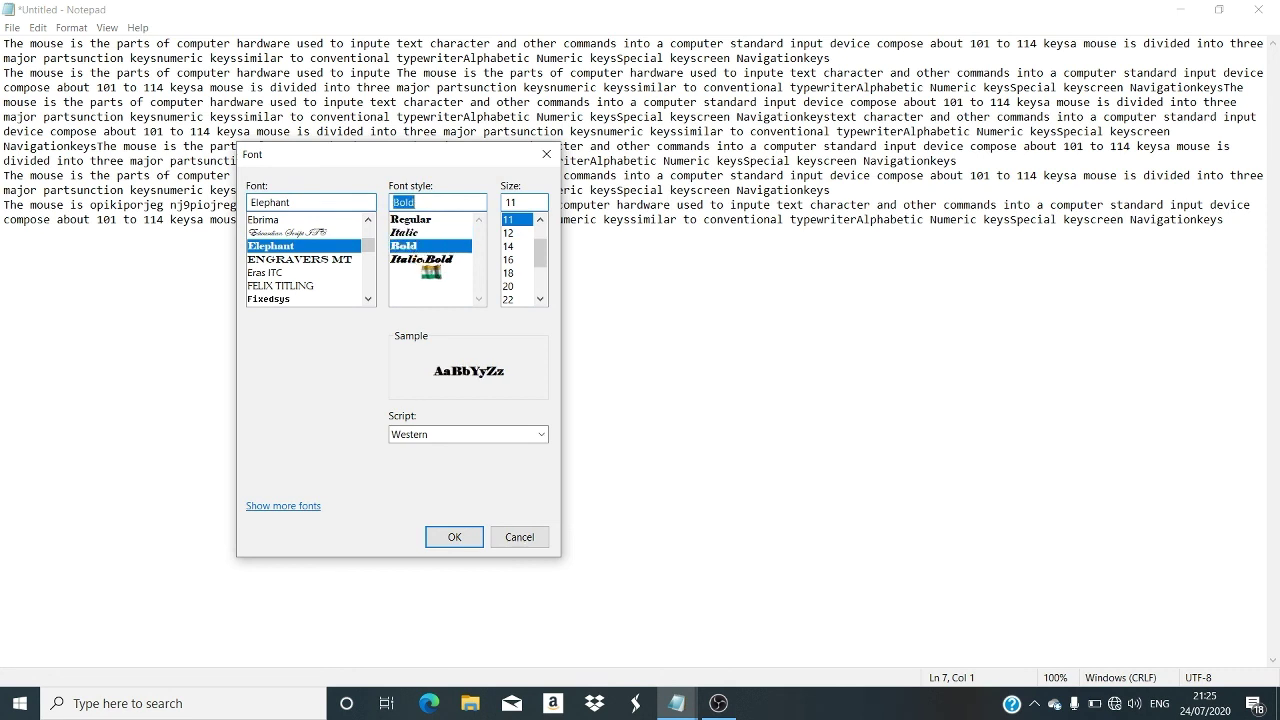
click(425, 262)
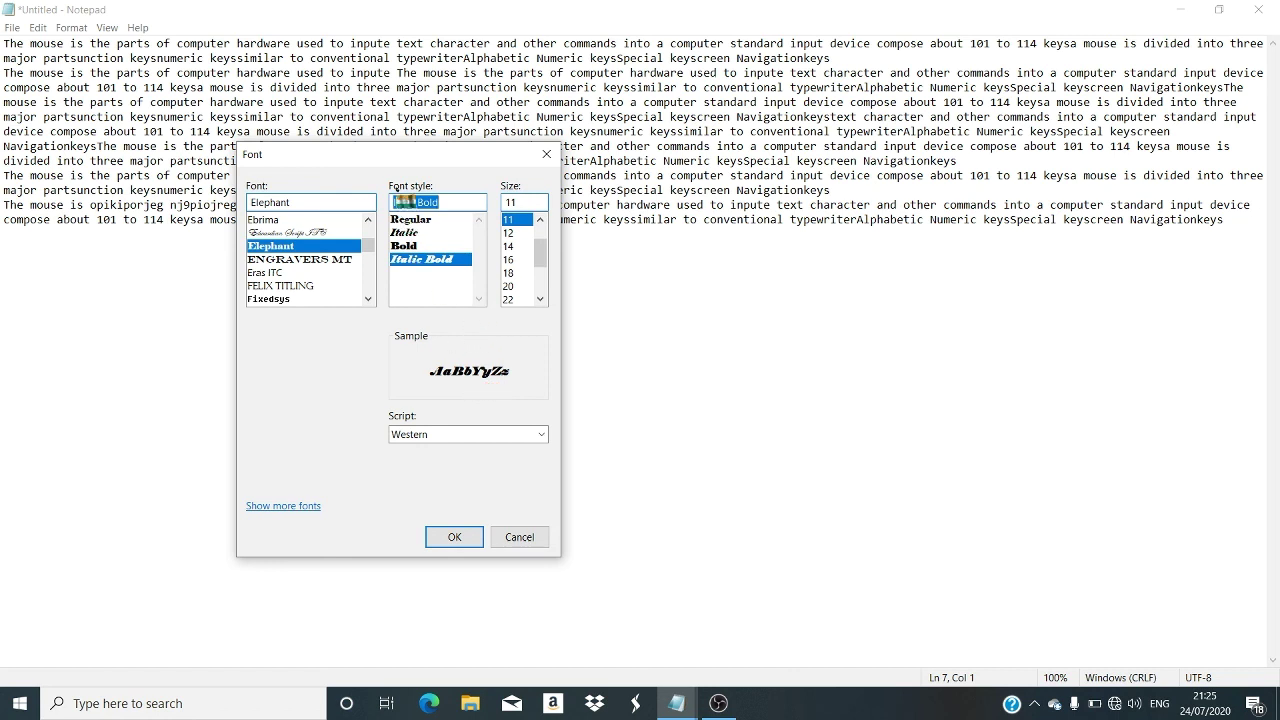
Preview larger font sizes, set the size to 22 and apply the font settings to the document.
drag(540, 250, 546, 280)
click(508, 249)
click(509, 260)
click(511, 272)
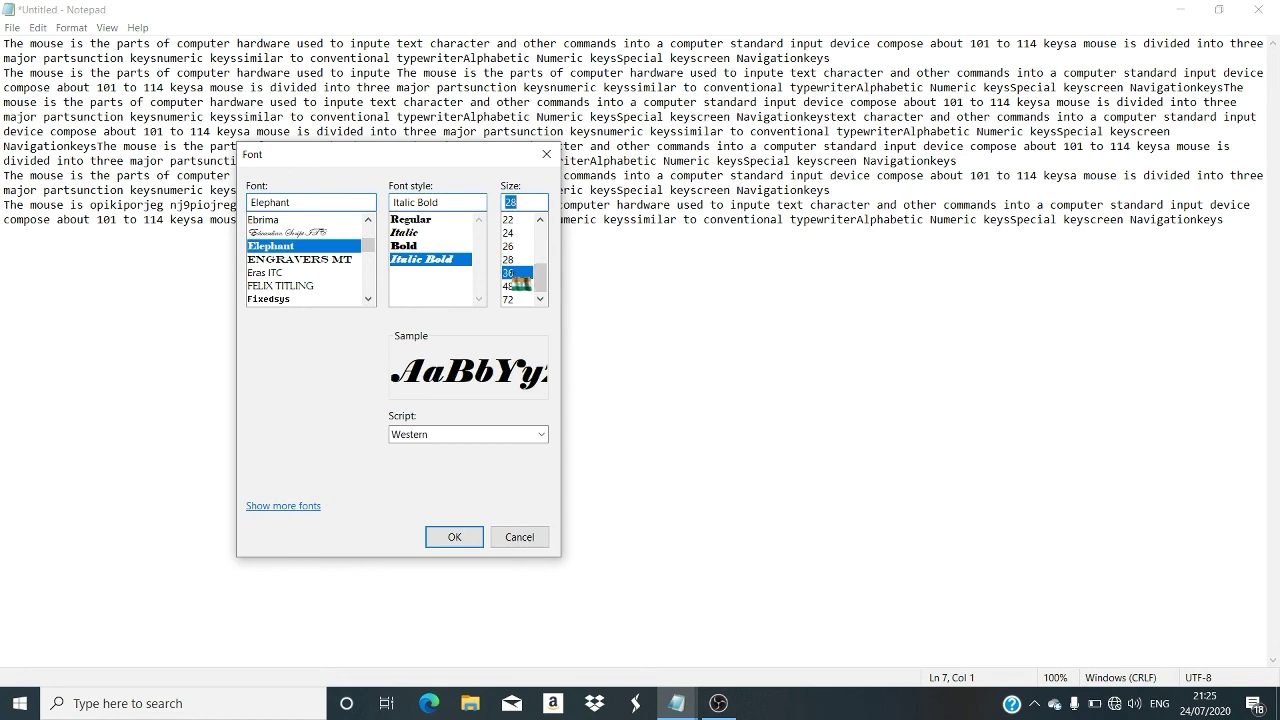
click(508, 219)
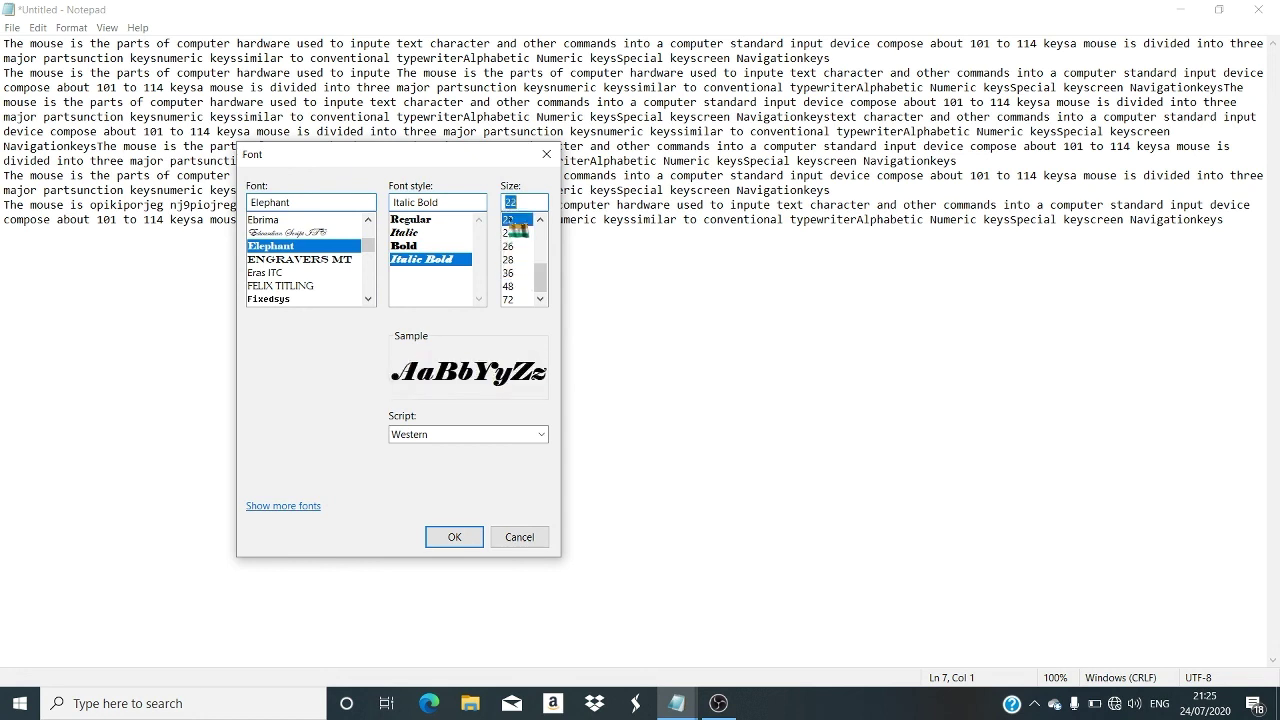
click(426, 537)
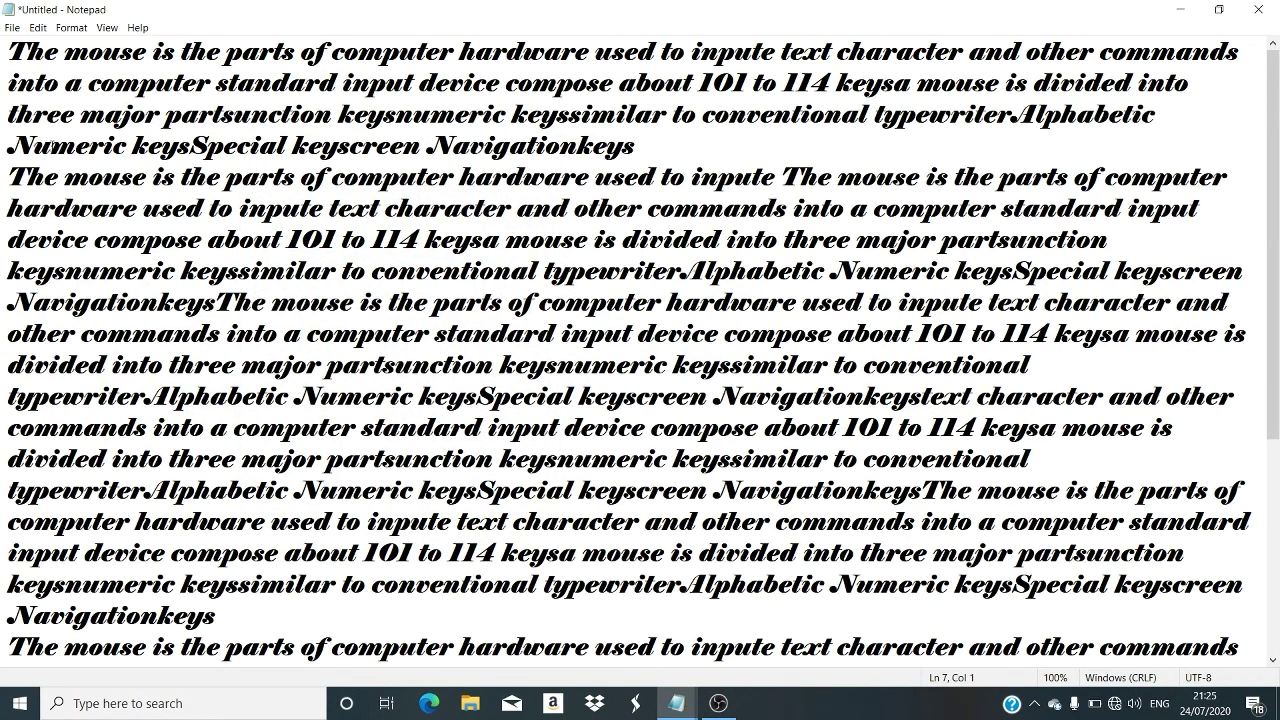
Try to undo the font change, and restore the text edit that was undone instead.
key(ctrl+z)
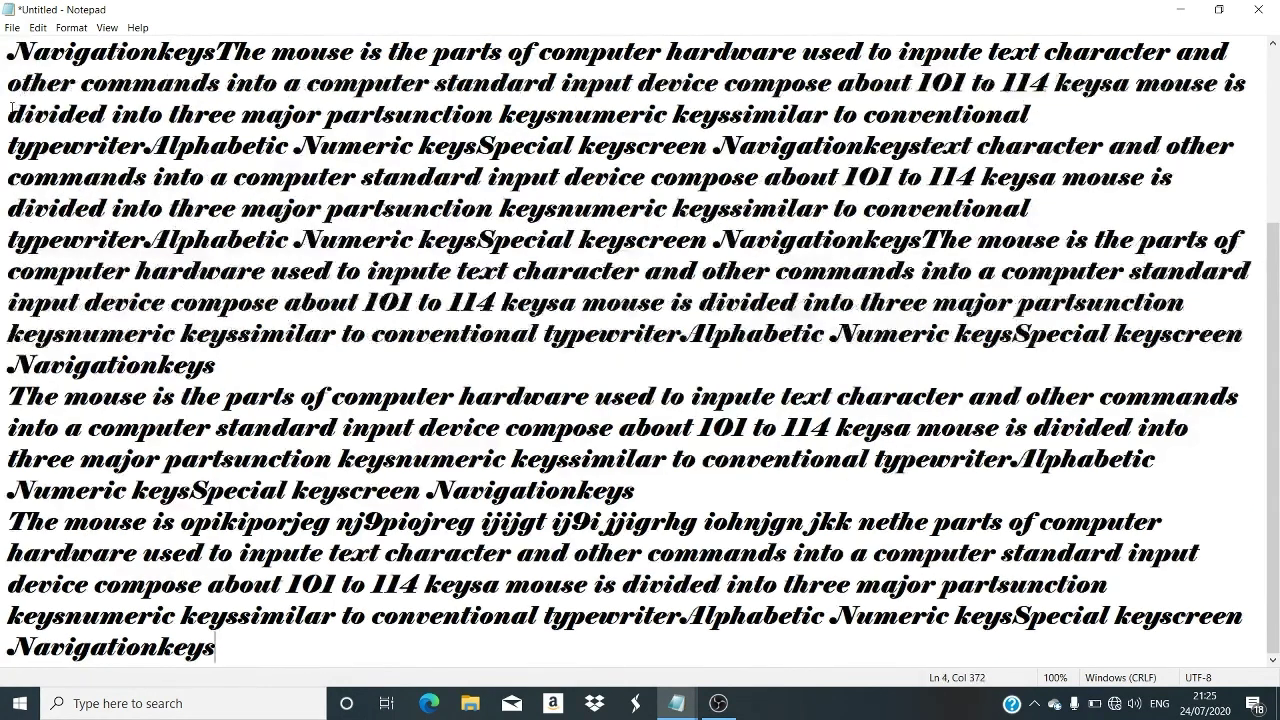
key(ctrl+z)
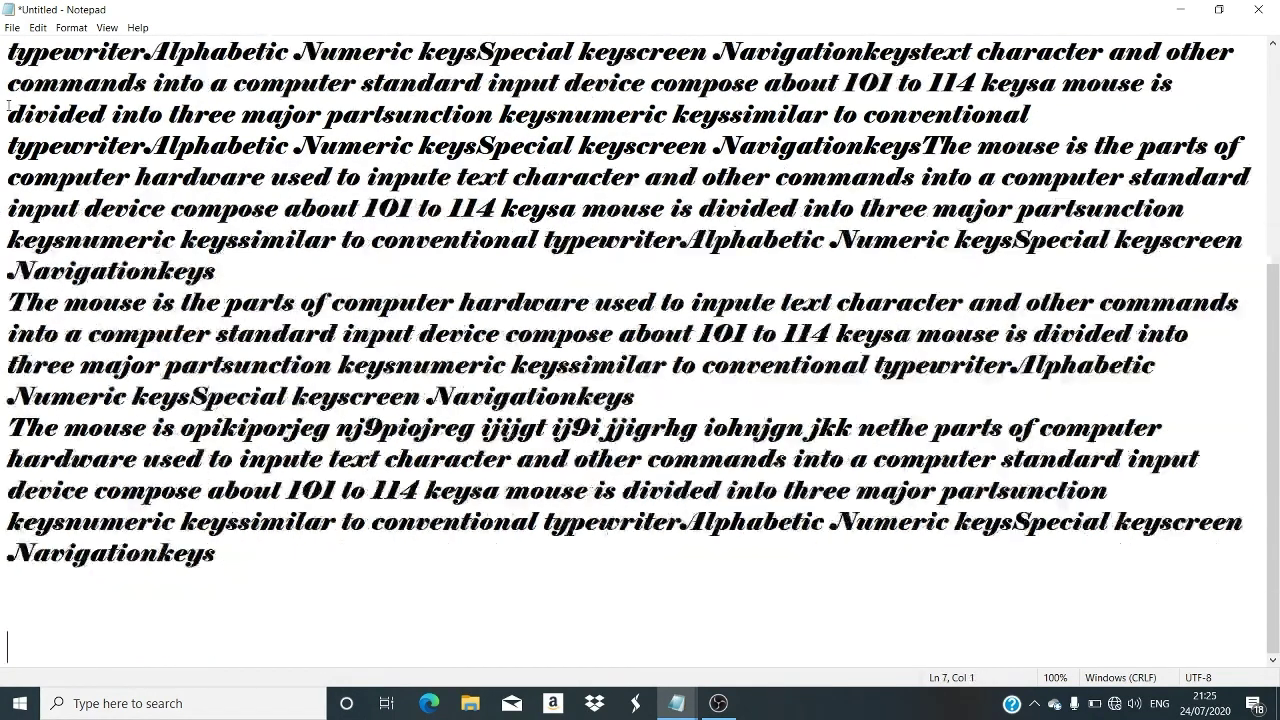
Change the document font to Arial with the Narrow style at size 11.
click(68, 28)
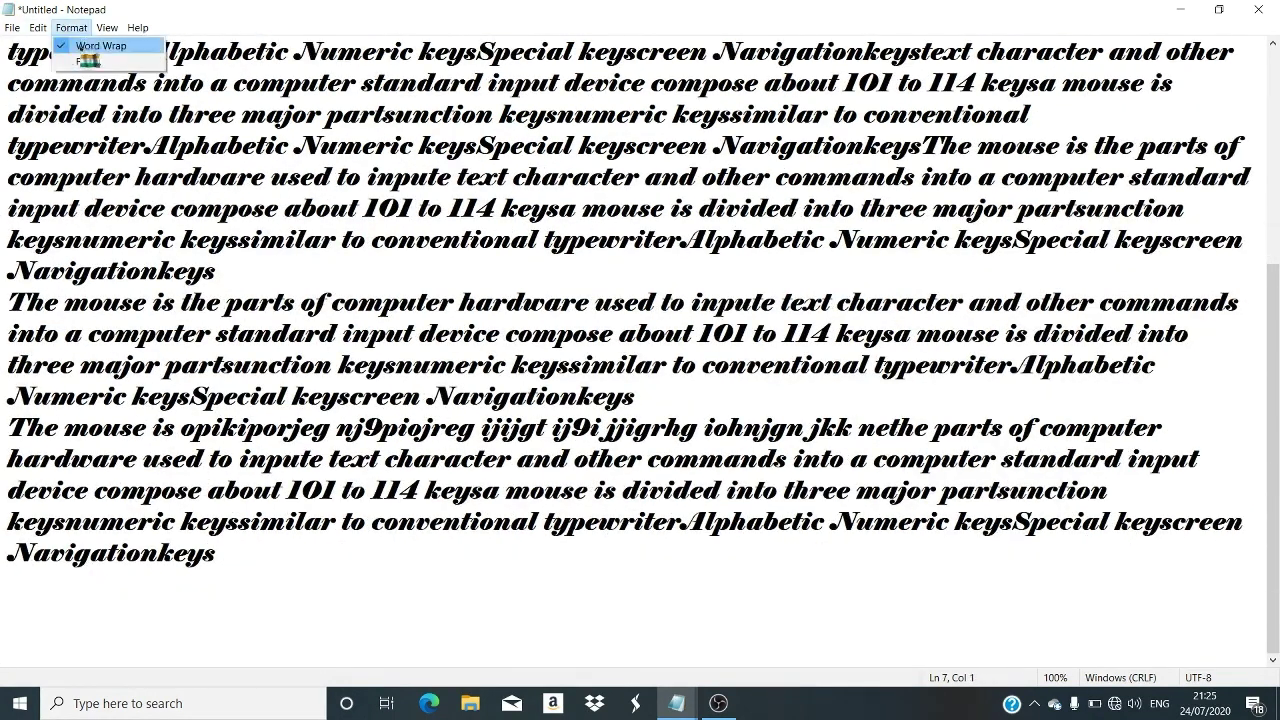
click(95, 63)
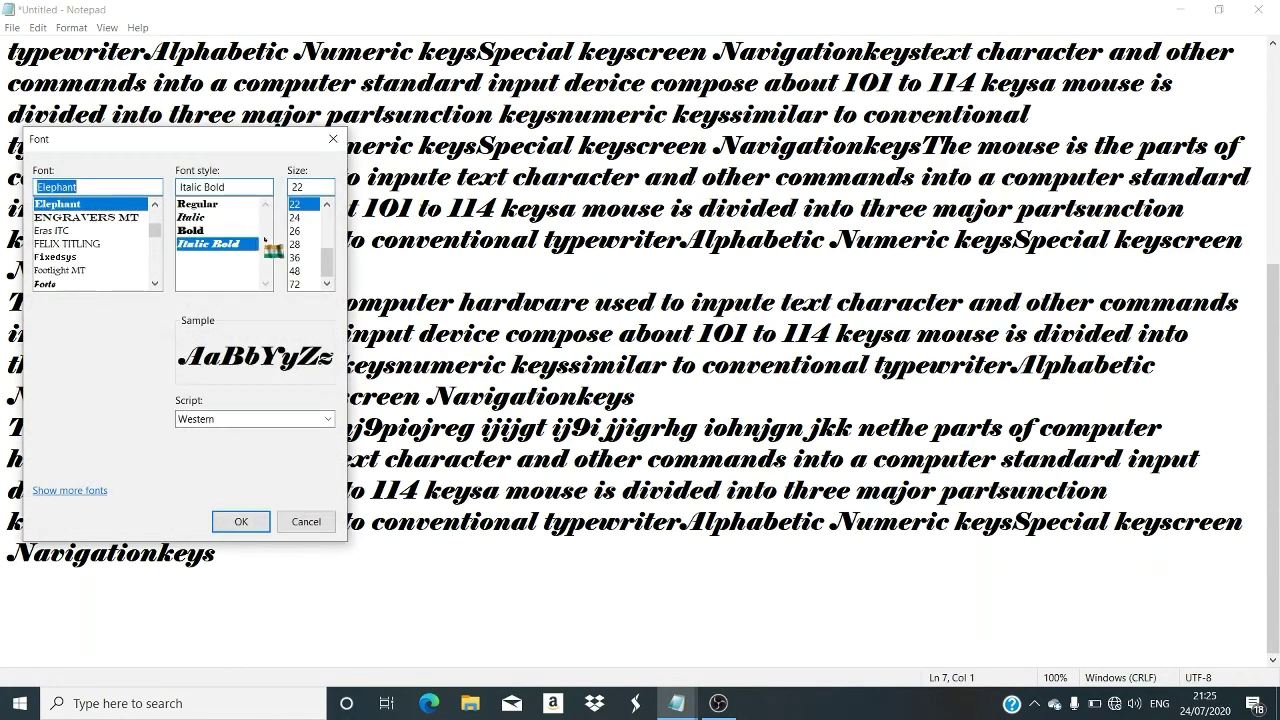
click(192, 204)
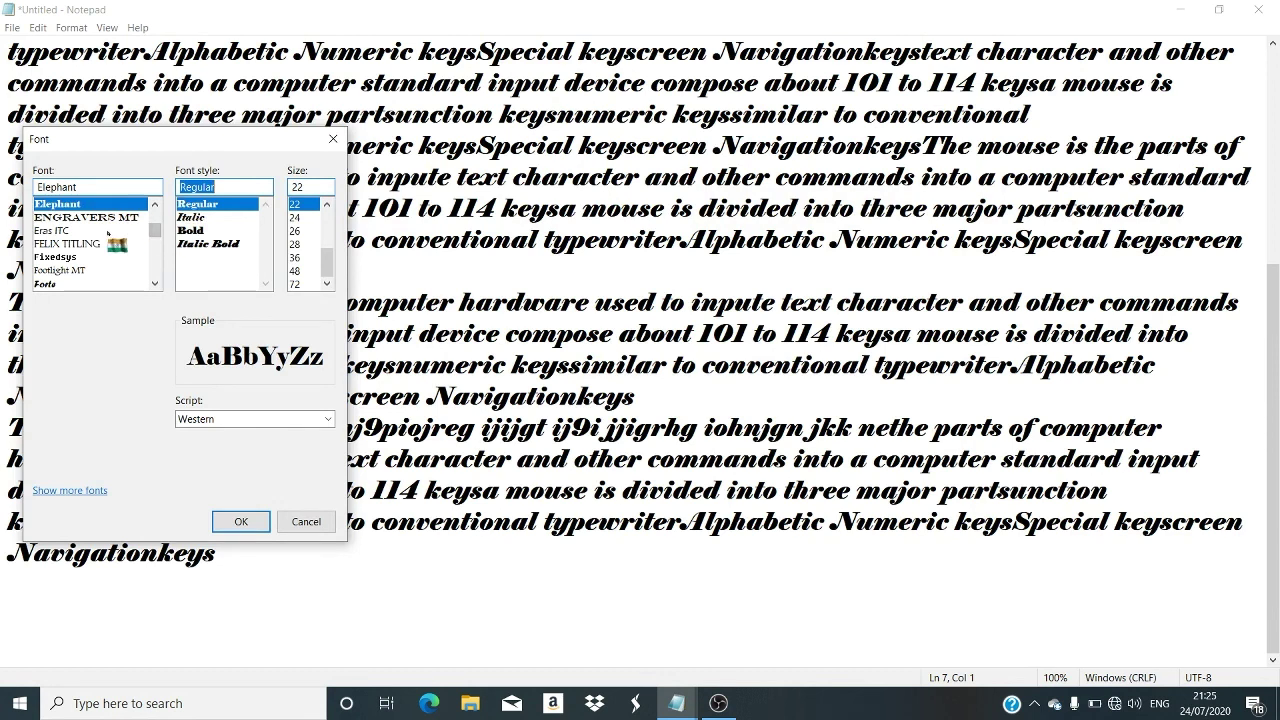
scroll(100, 232, up, 10)
scroll(94, 225, up, 5)
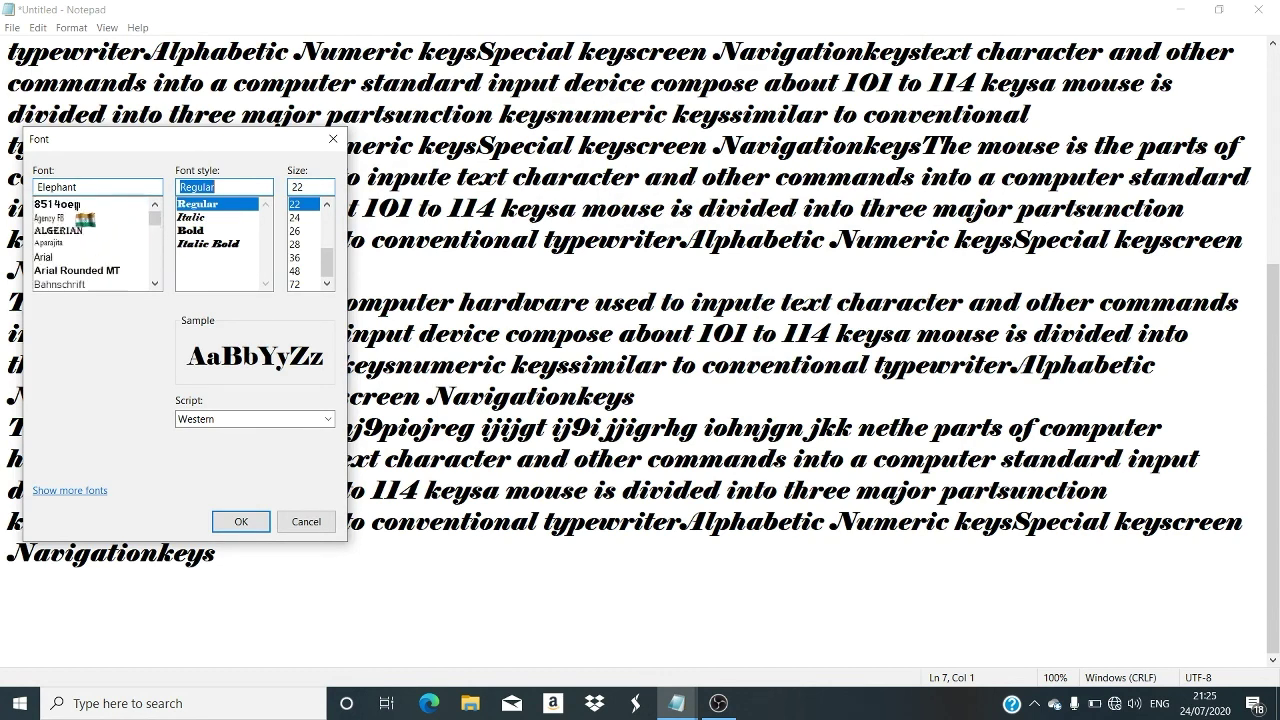
click(79, 256)
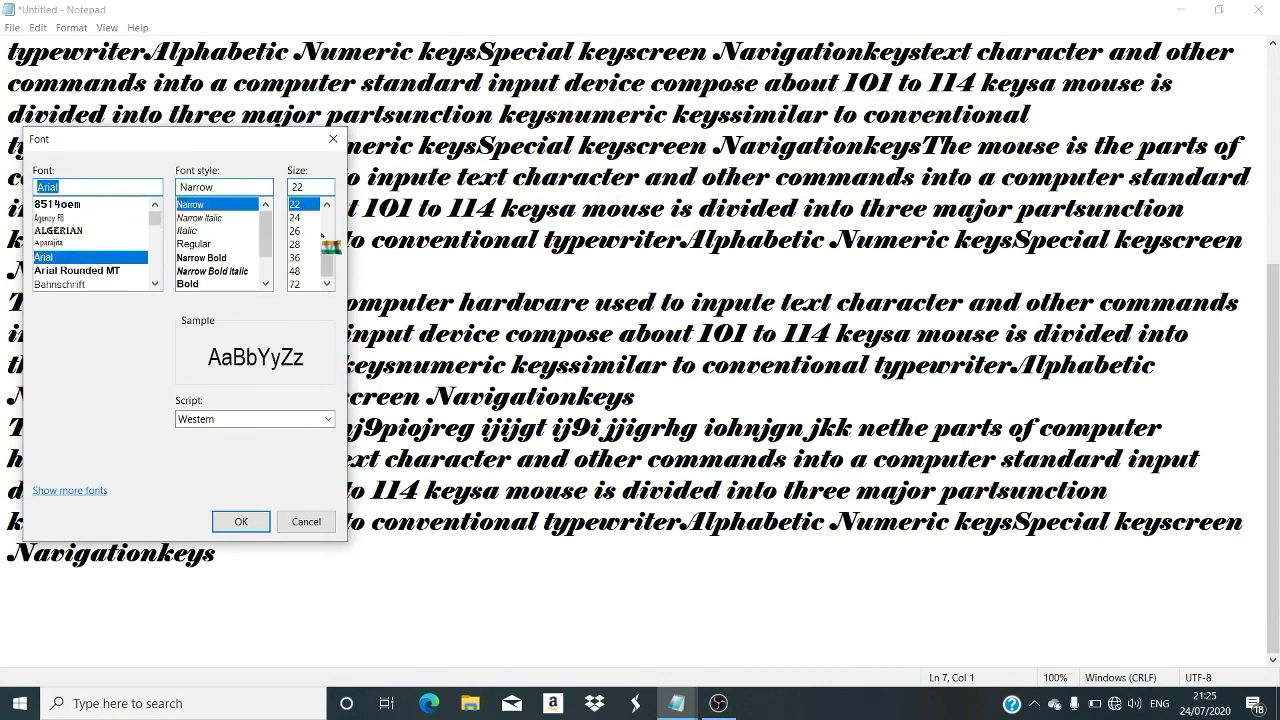
scroll(295, 245, up, 3)
click(292, 257)
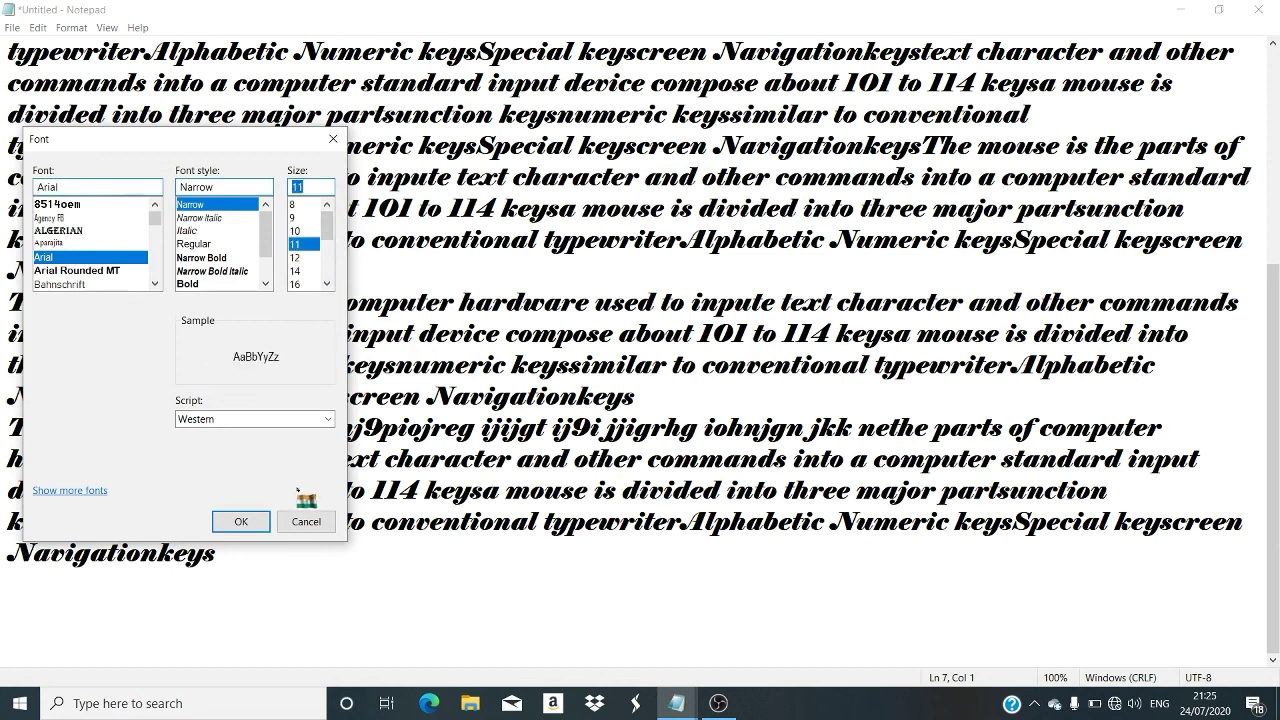
click(245, 521)
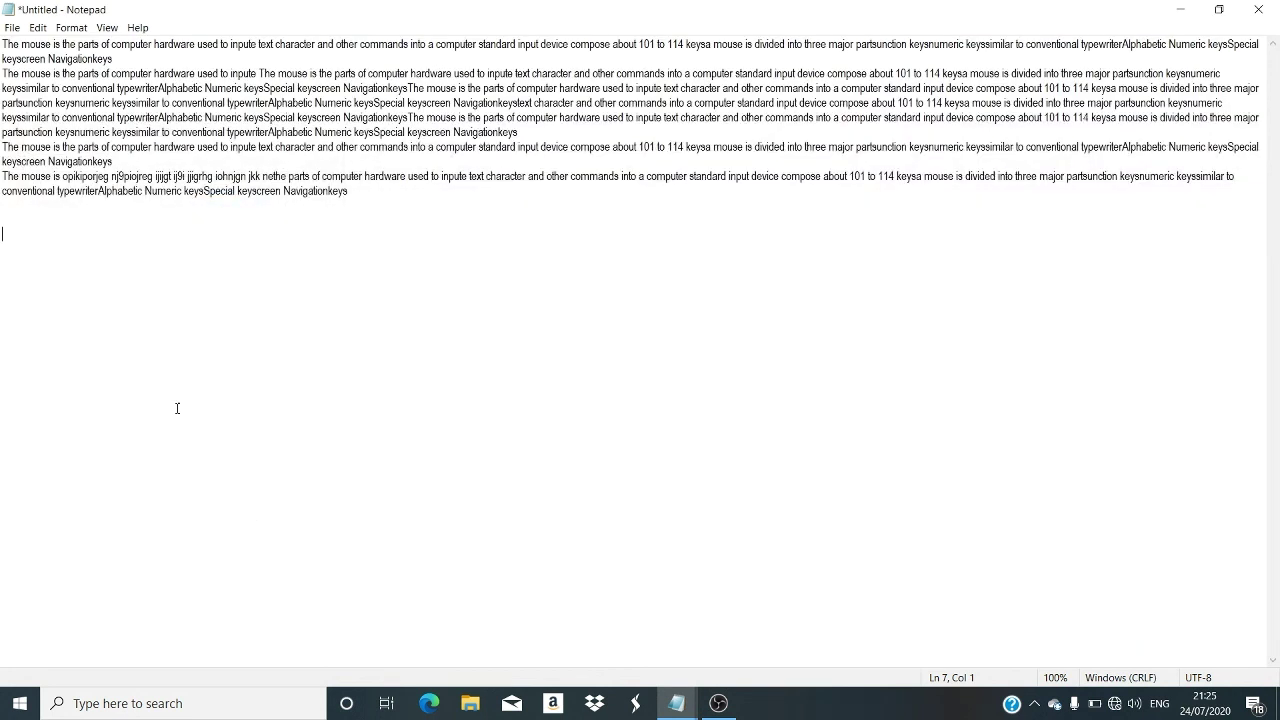
click(107, 27)
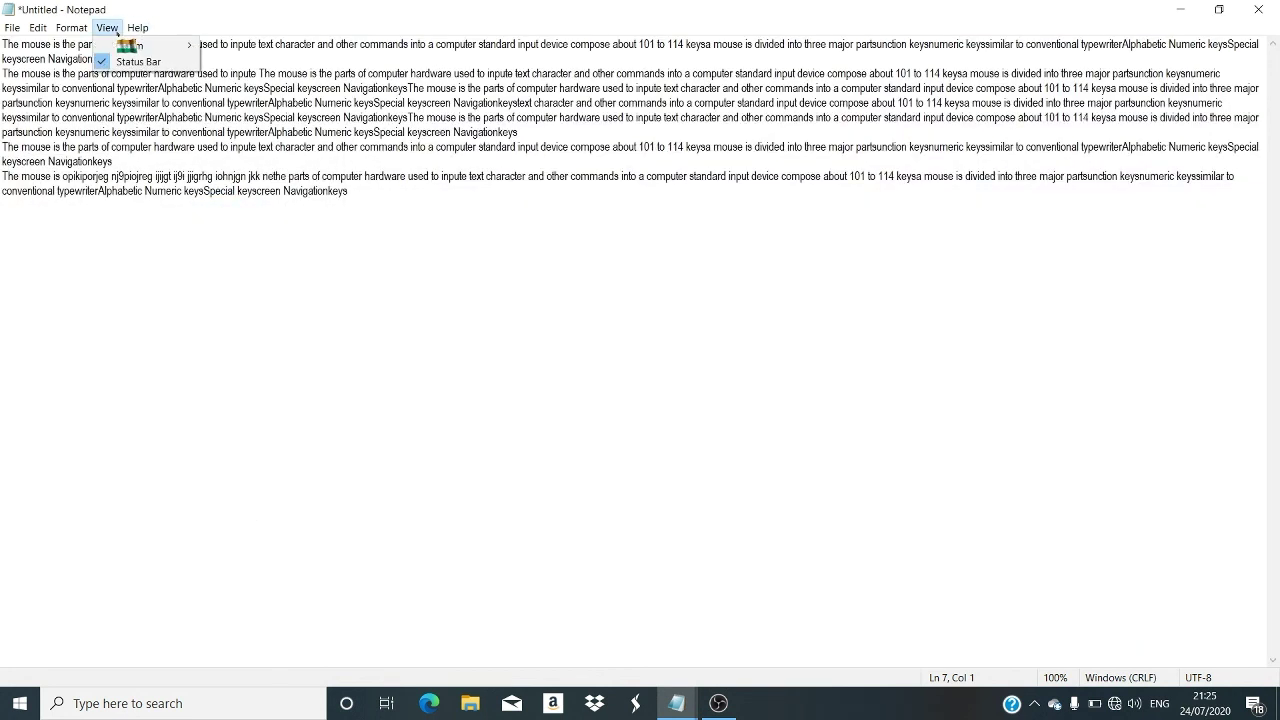
click(128, 135)
click(106, 28)
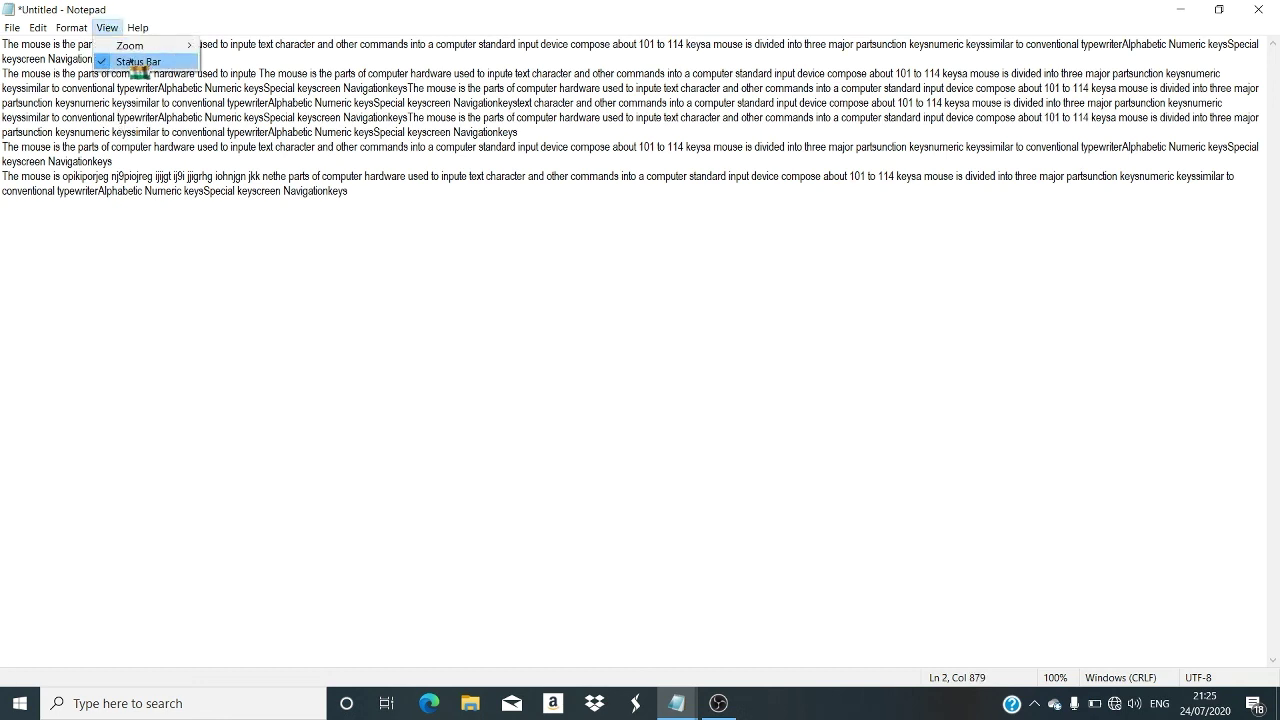
mouse_move(130, 48)
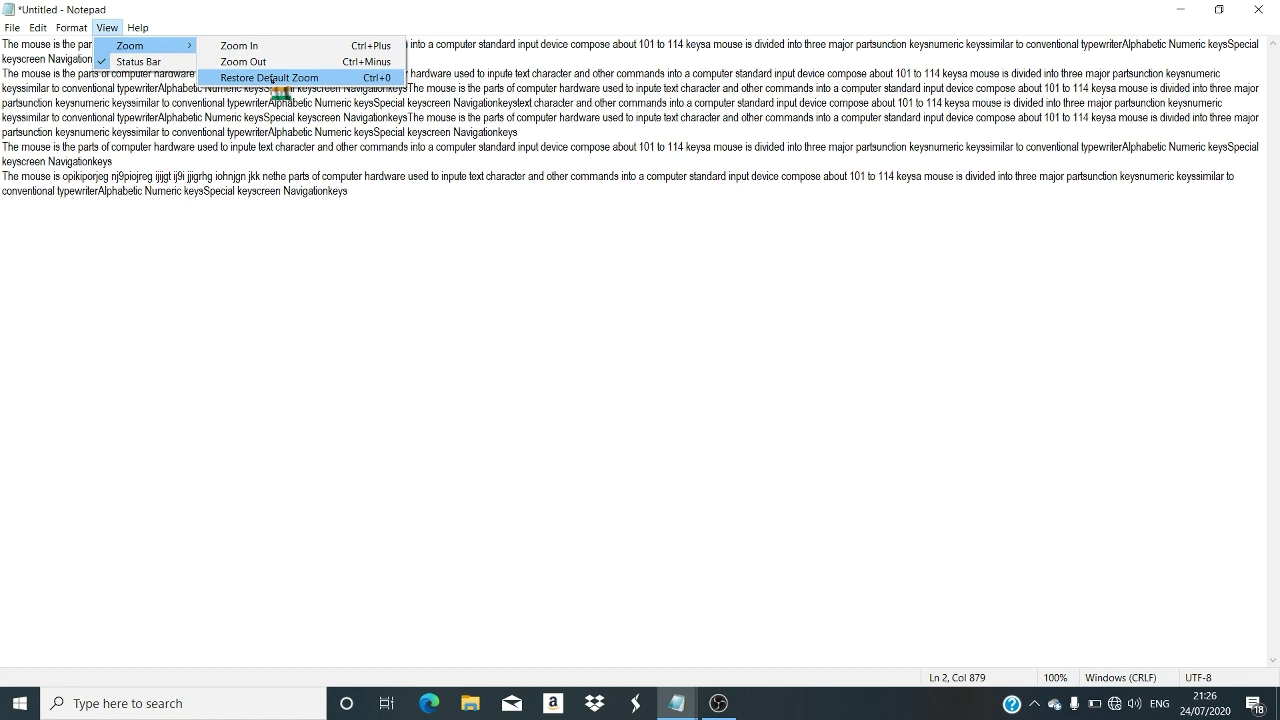
click(125, 190)
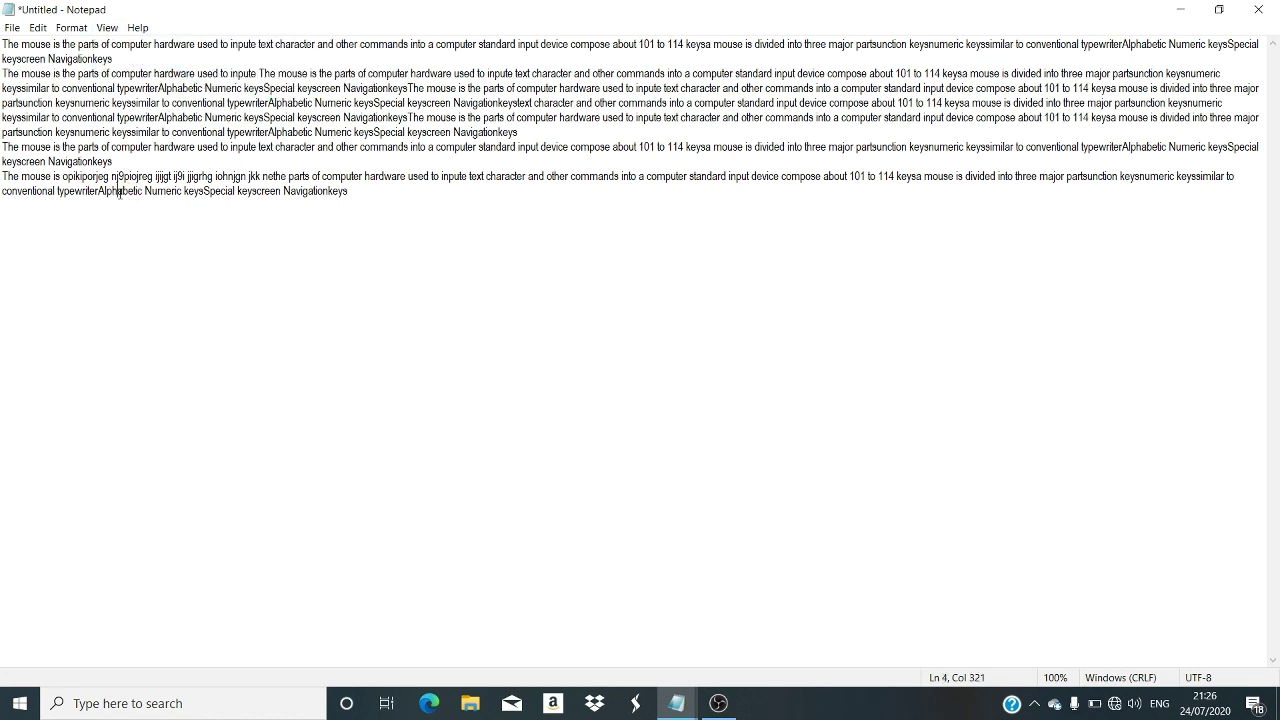
click(102, 44)
Hide the status bar and show it again.
click(107, 27)
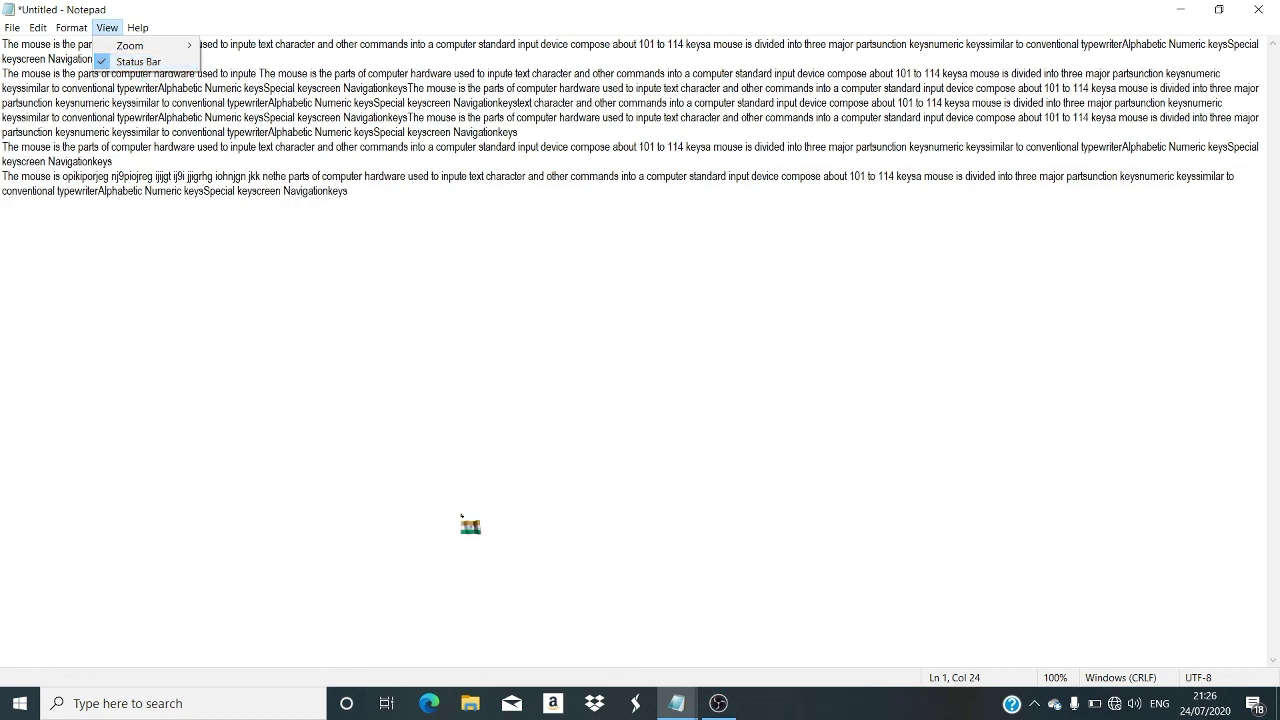
click(107, 62)
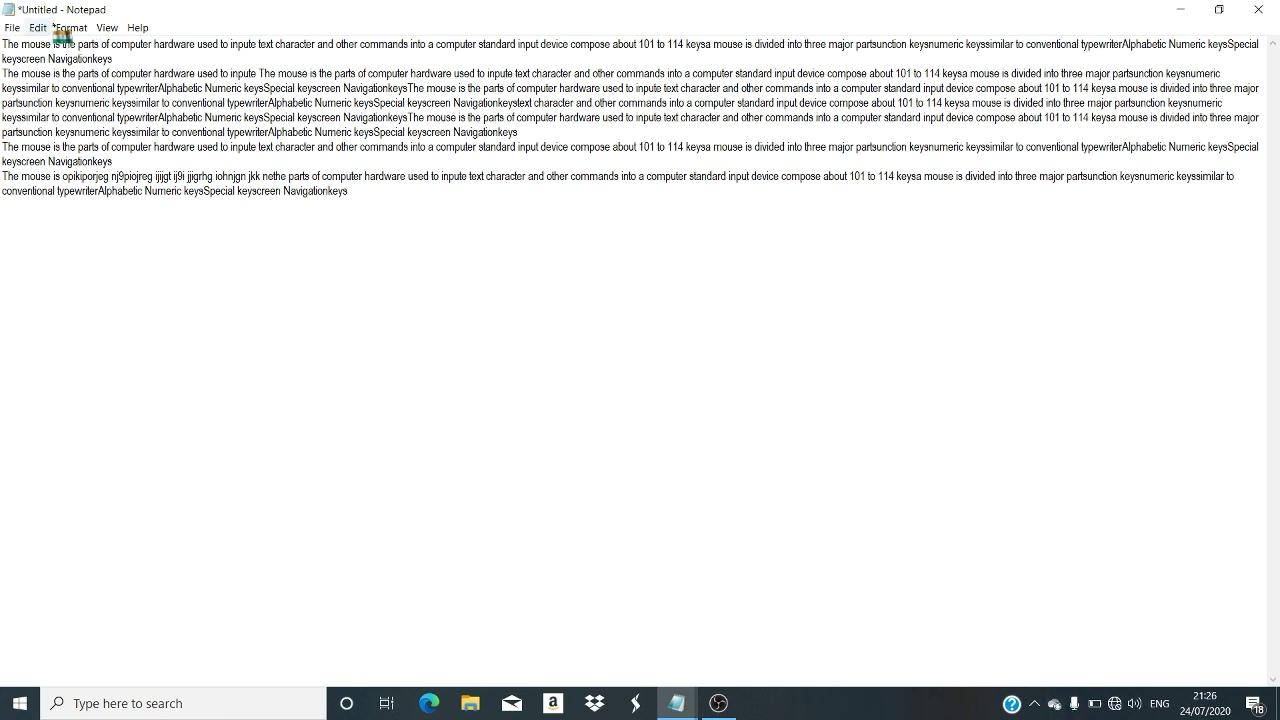
click(105, 28)
click(125, 62)
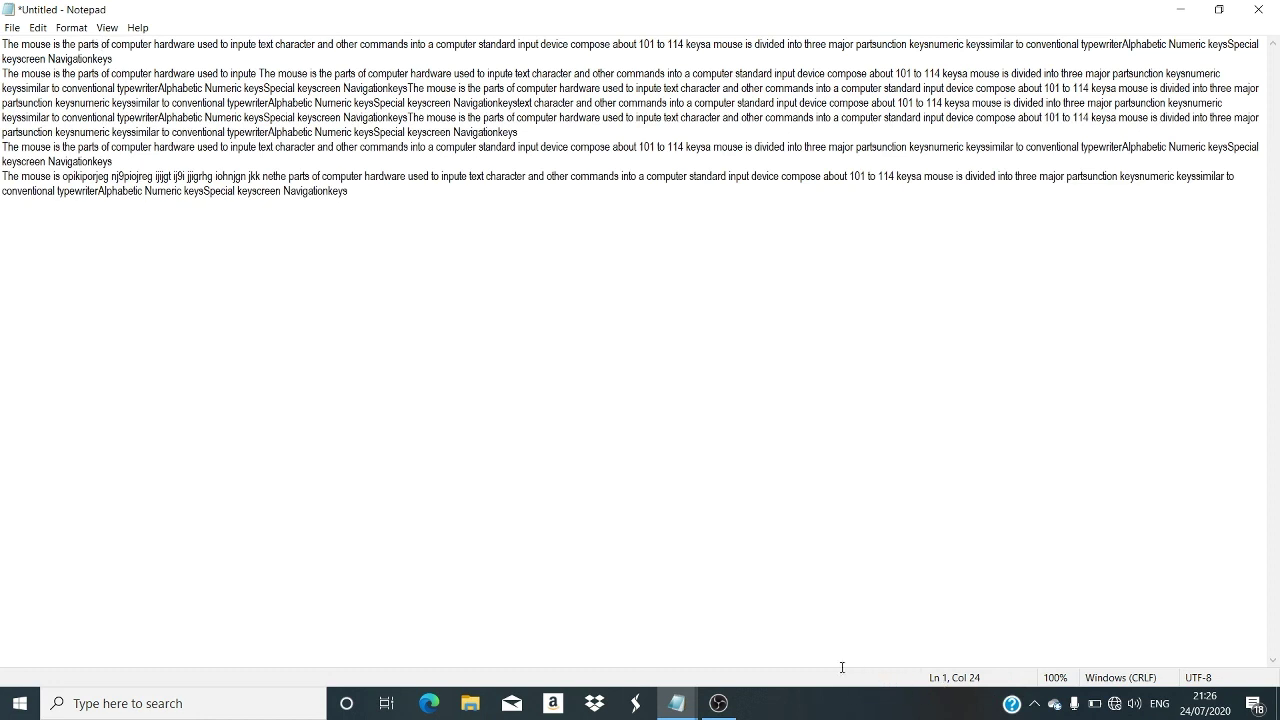
click(140, 29)
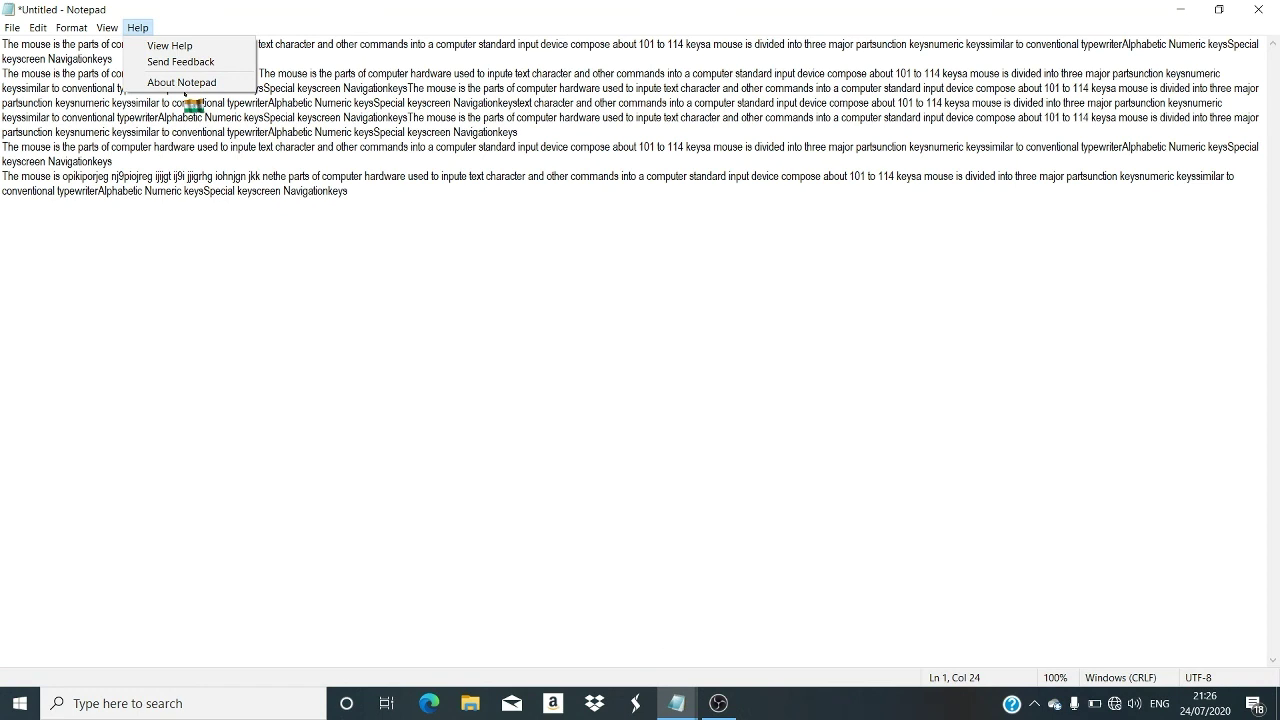
click(417, 489)
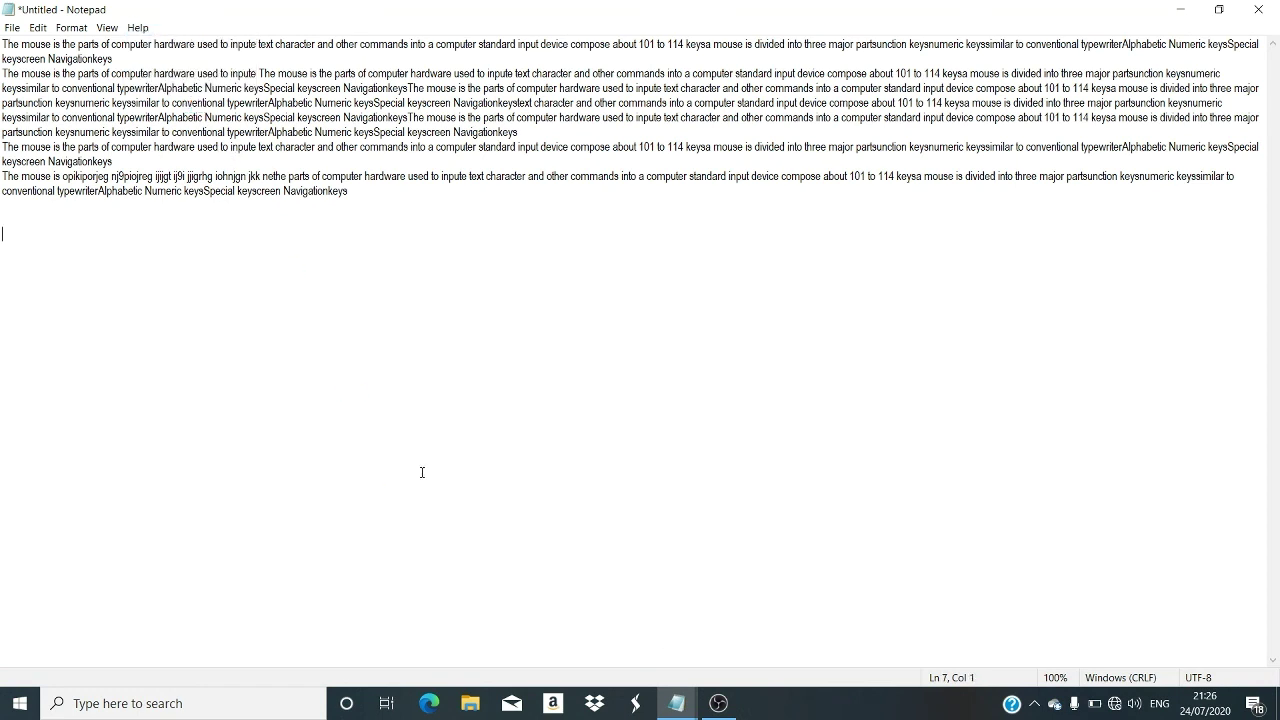